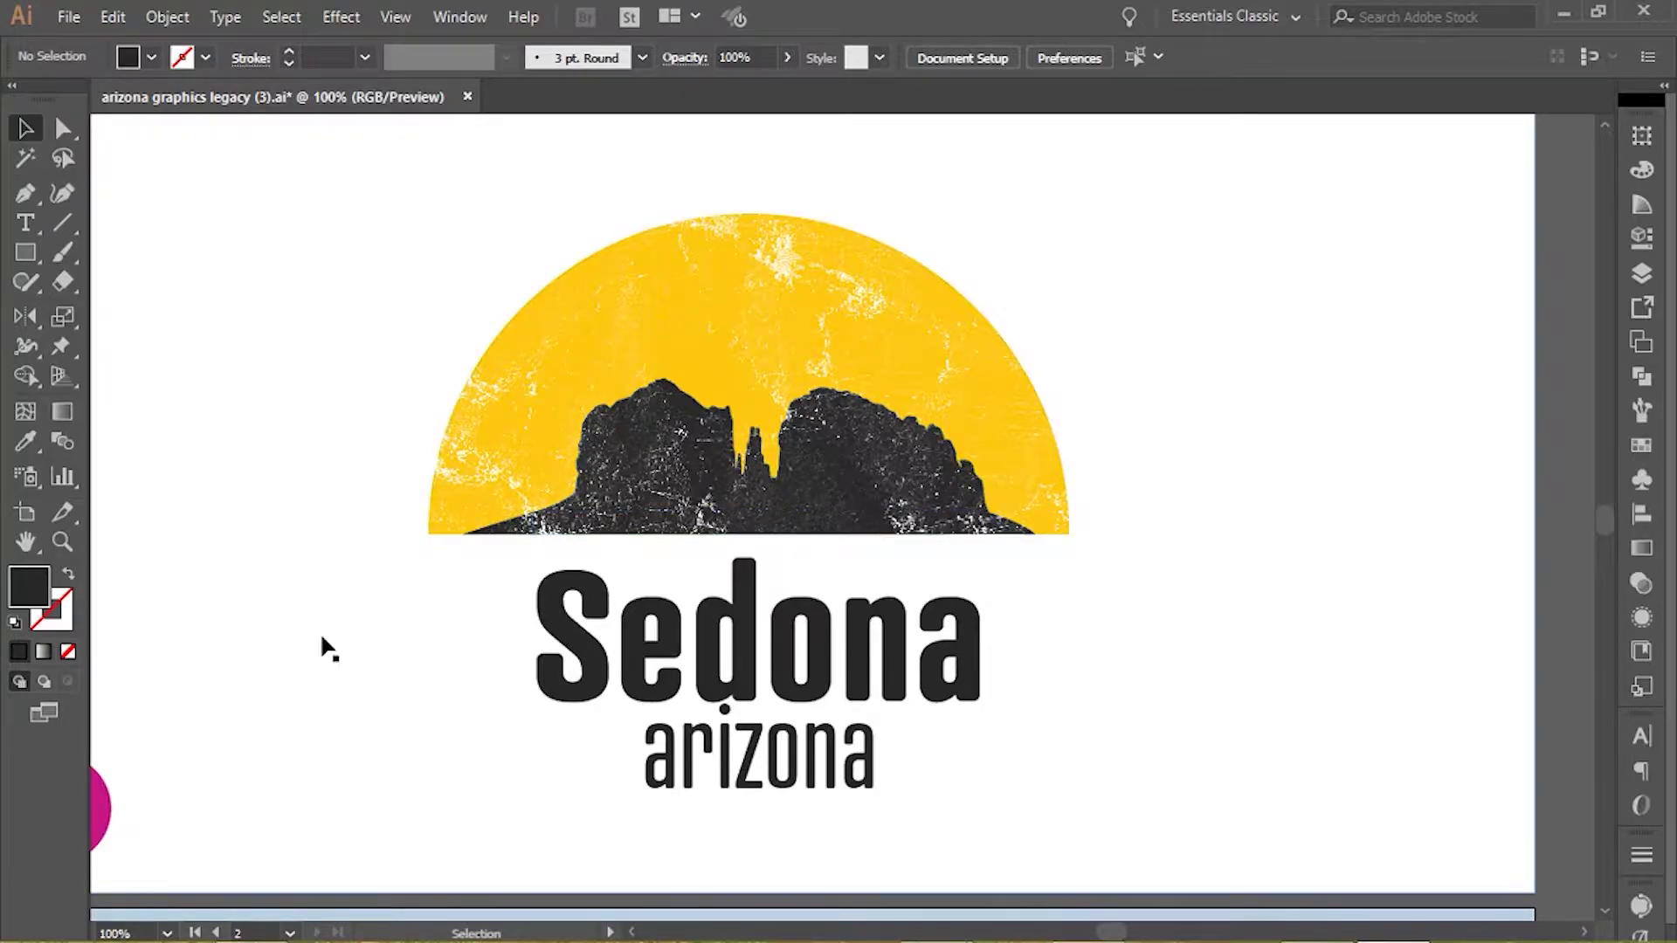
- Start a Pen path at the photo's left edge and trace the slope up to the foot of the left butte
scroll(395, 580, down, 3)
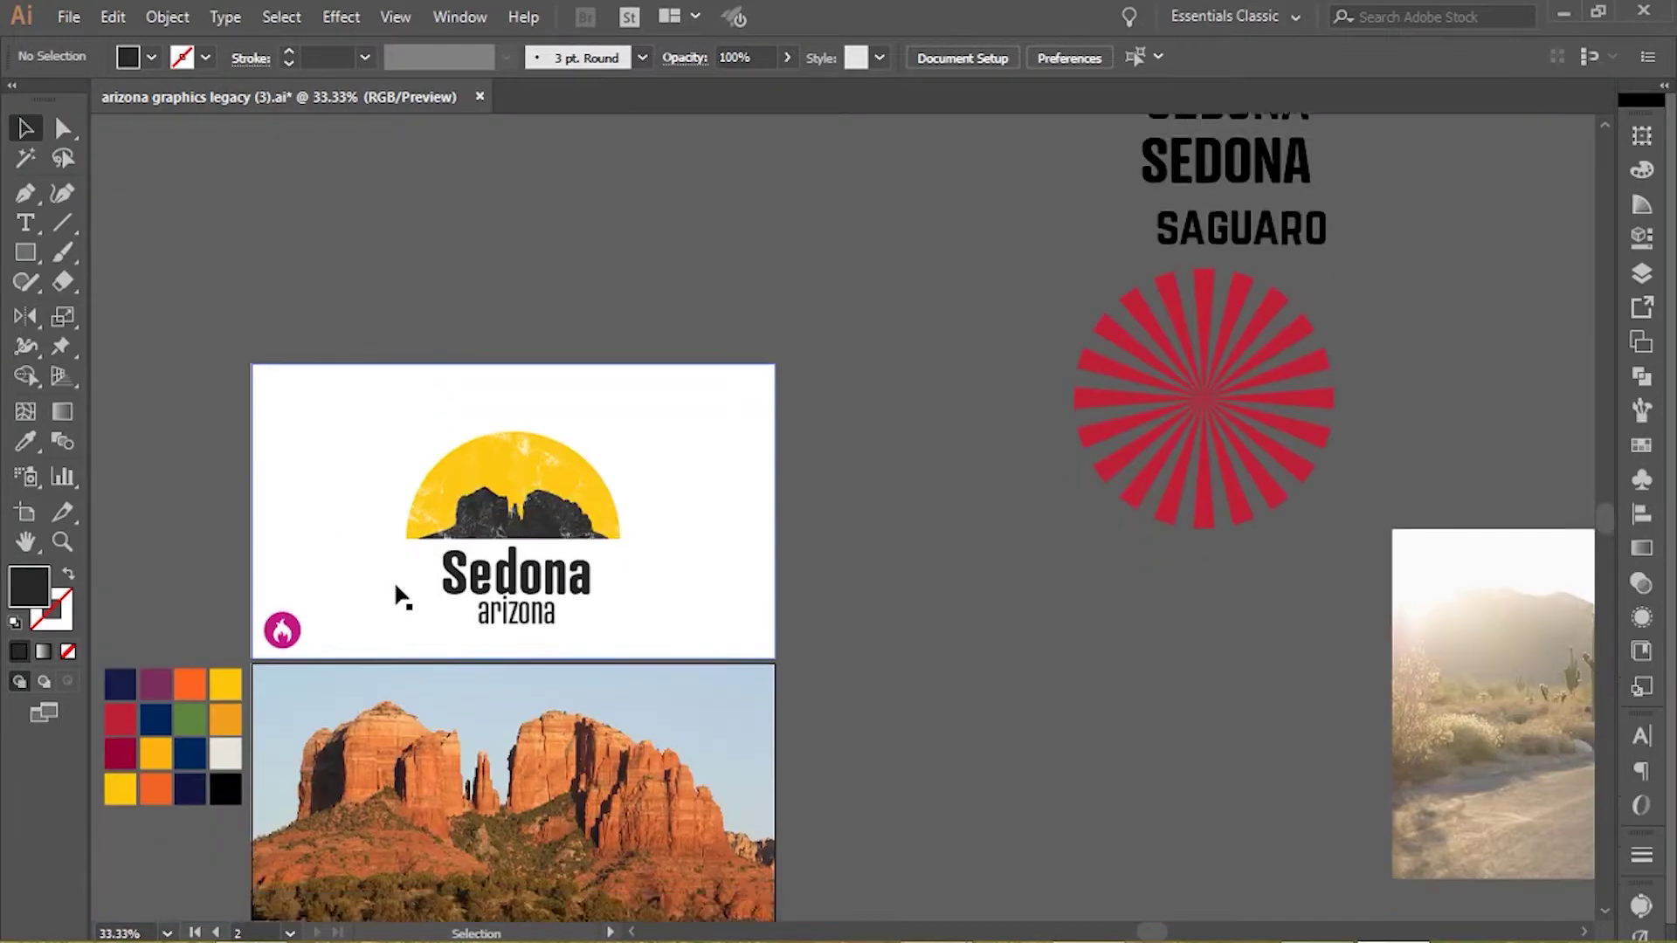
scroll(376, 664, down, 2)
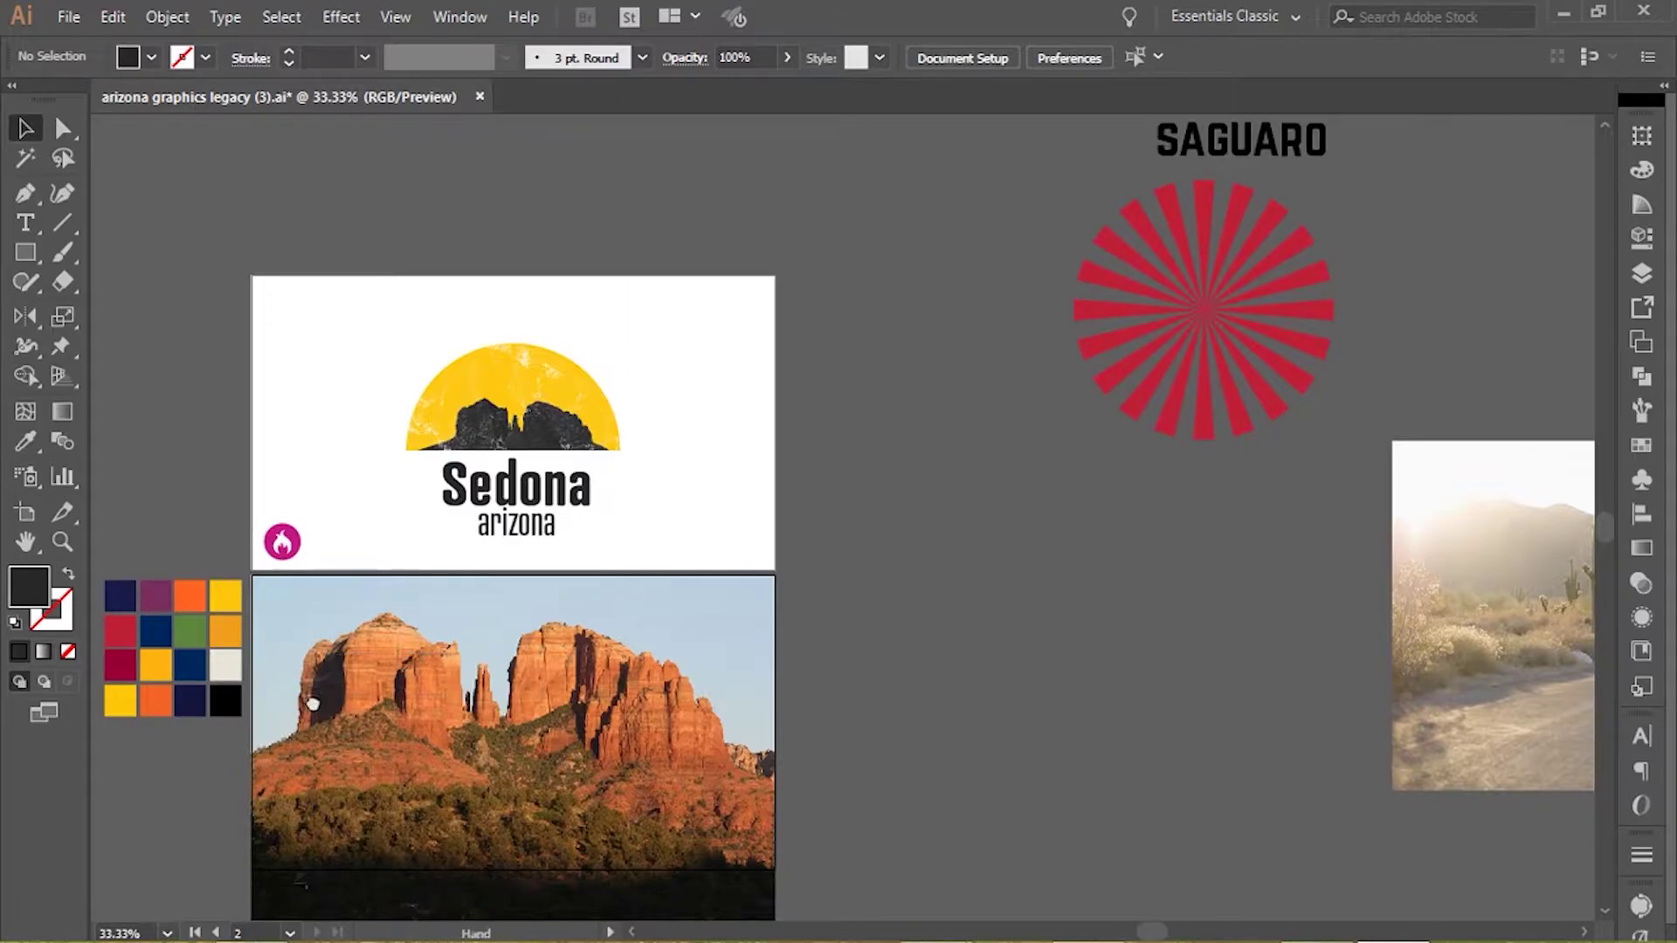
drag(313, 704, 446, 674)
scroll(481, 731, up, 1)
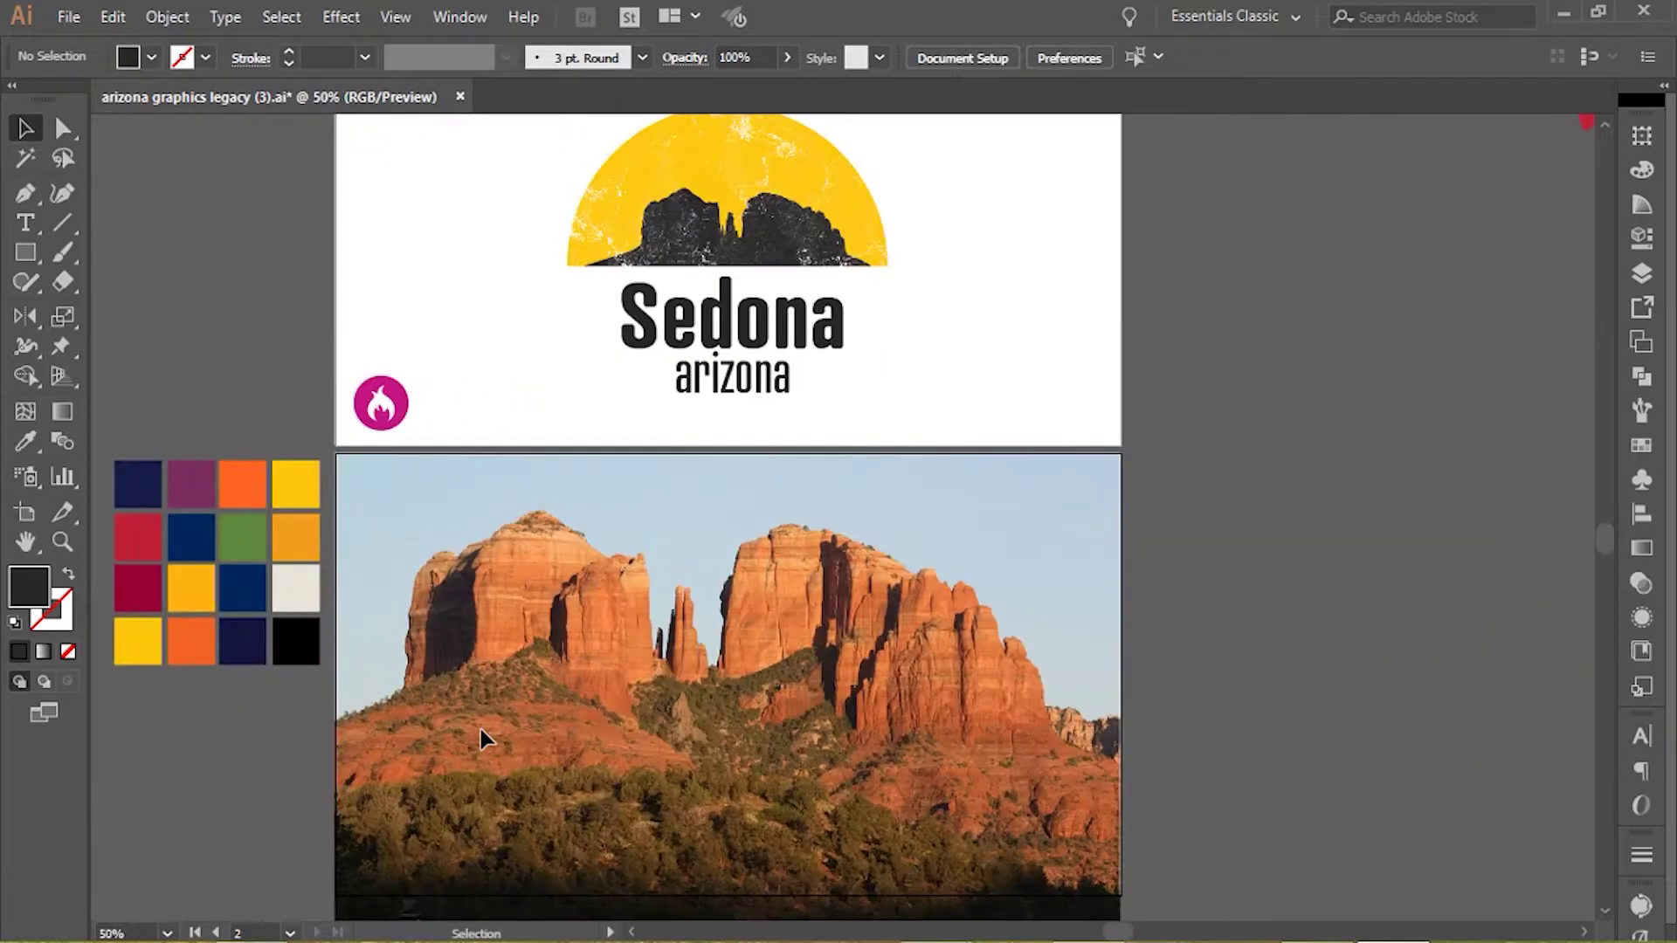
scroll(481, 731, down, 2)
scroll(516, 730, up, 1)
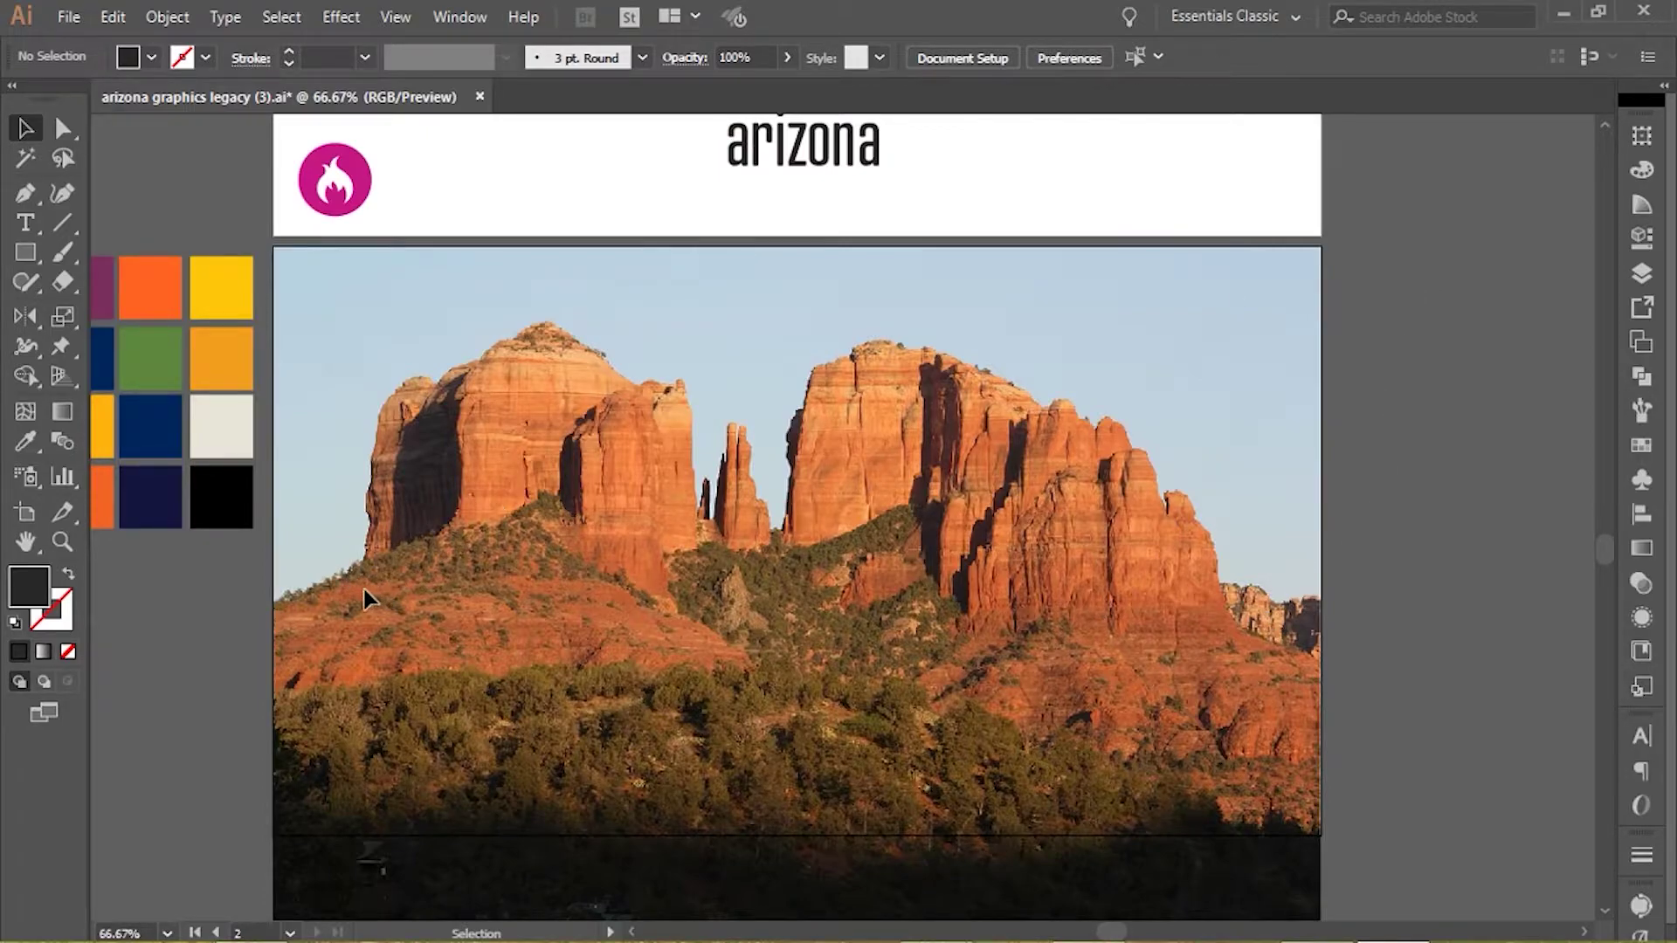
scroll(365, 594, up, 1)
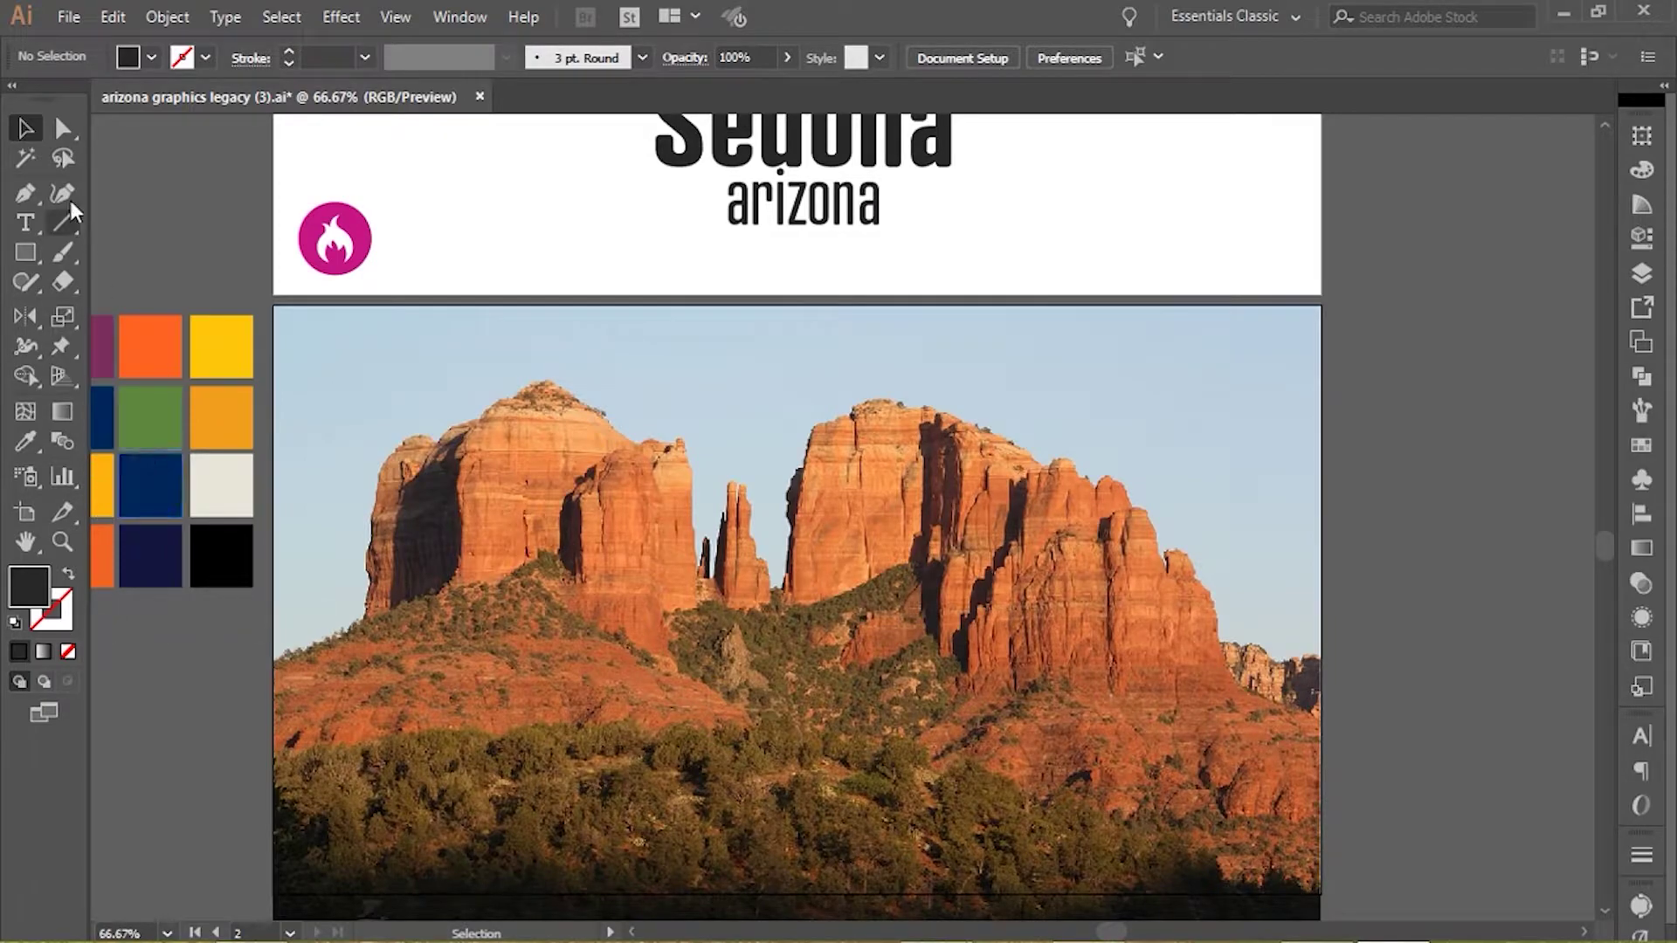
click(26, 197)
scroll(297, 699, up, 2)
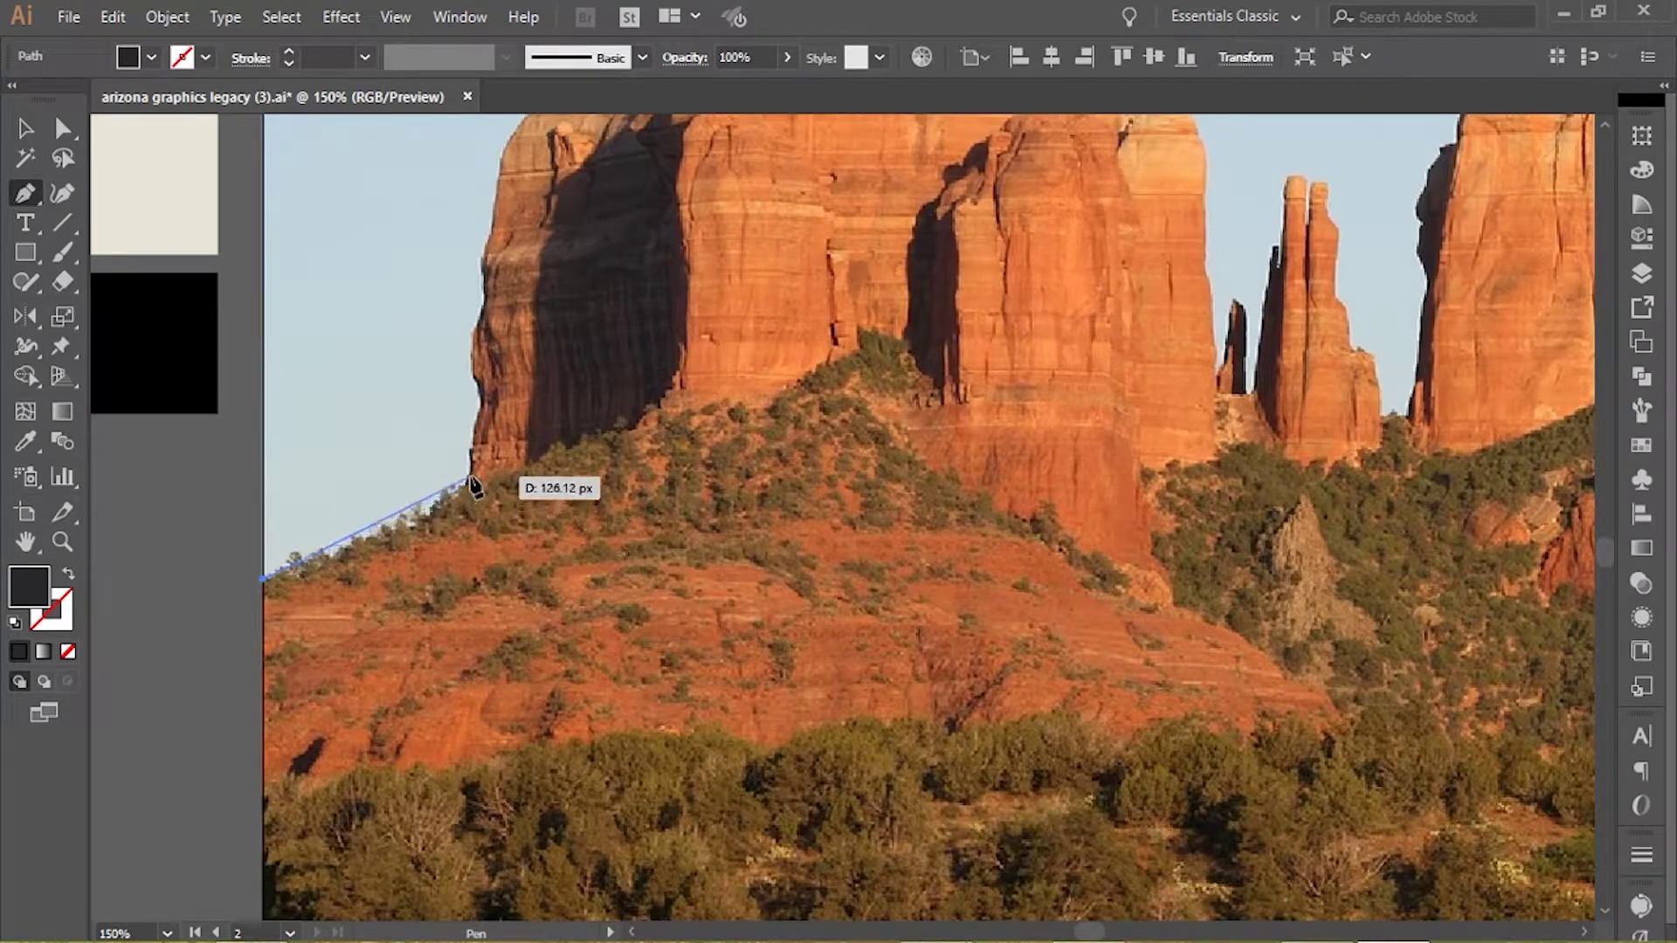
drag(471, 477, 500, 435)
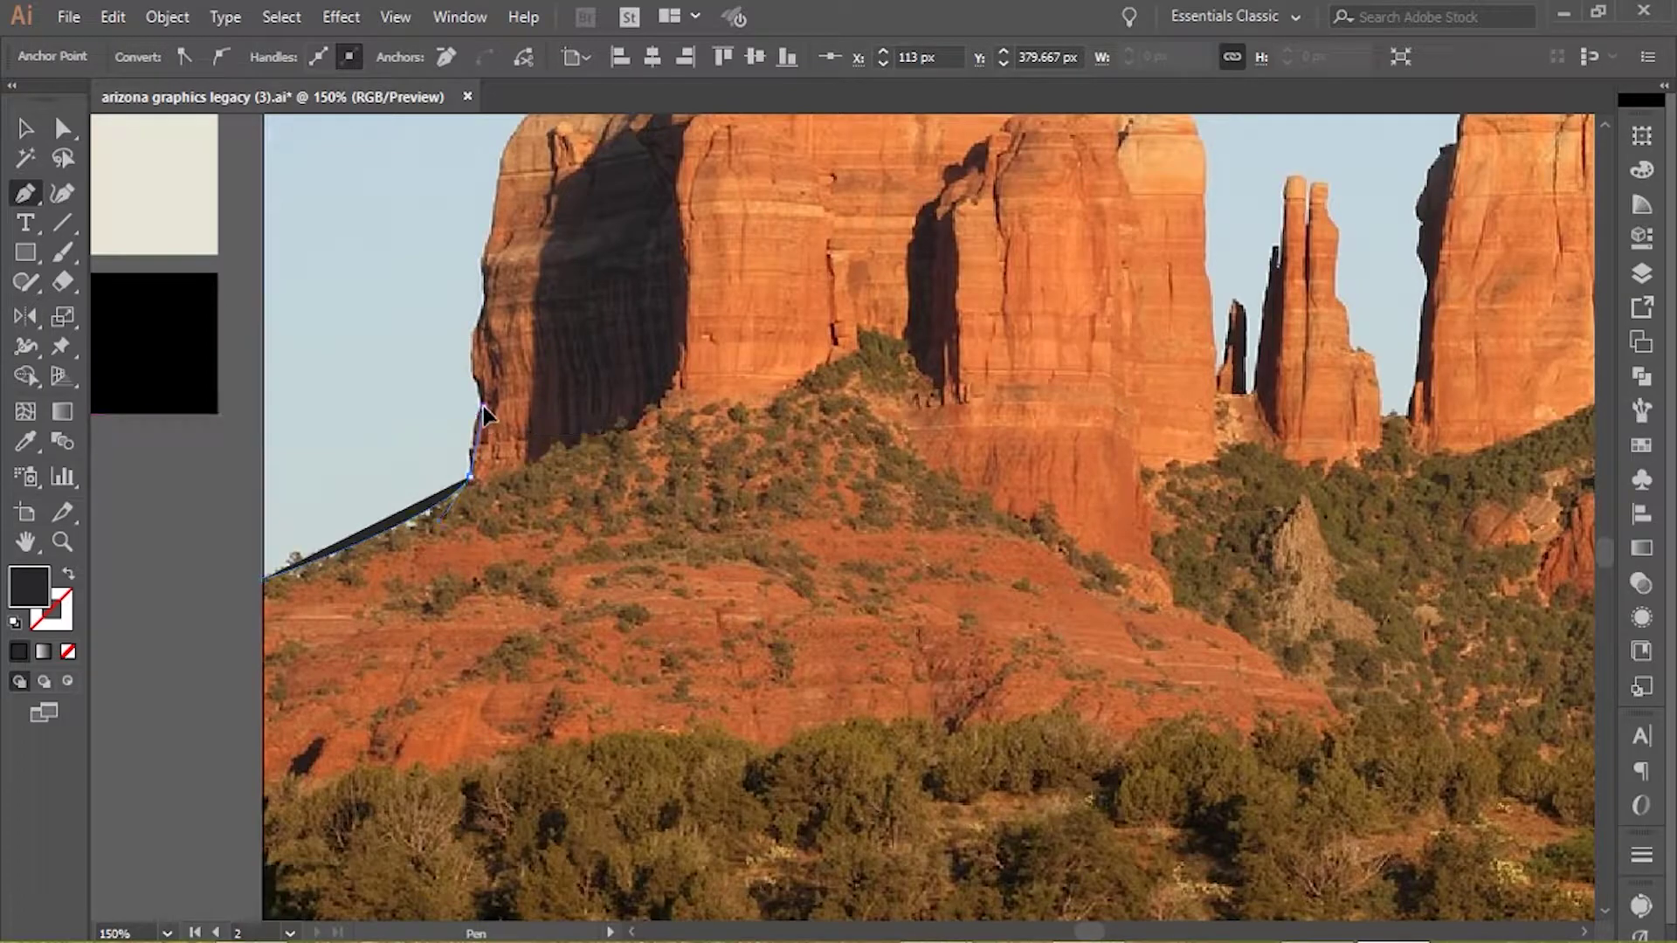
drag(494, 385, 494, 385)
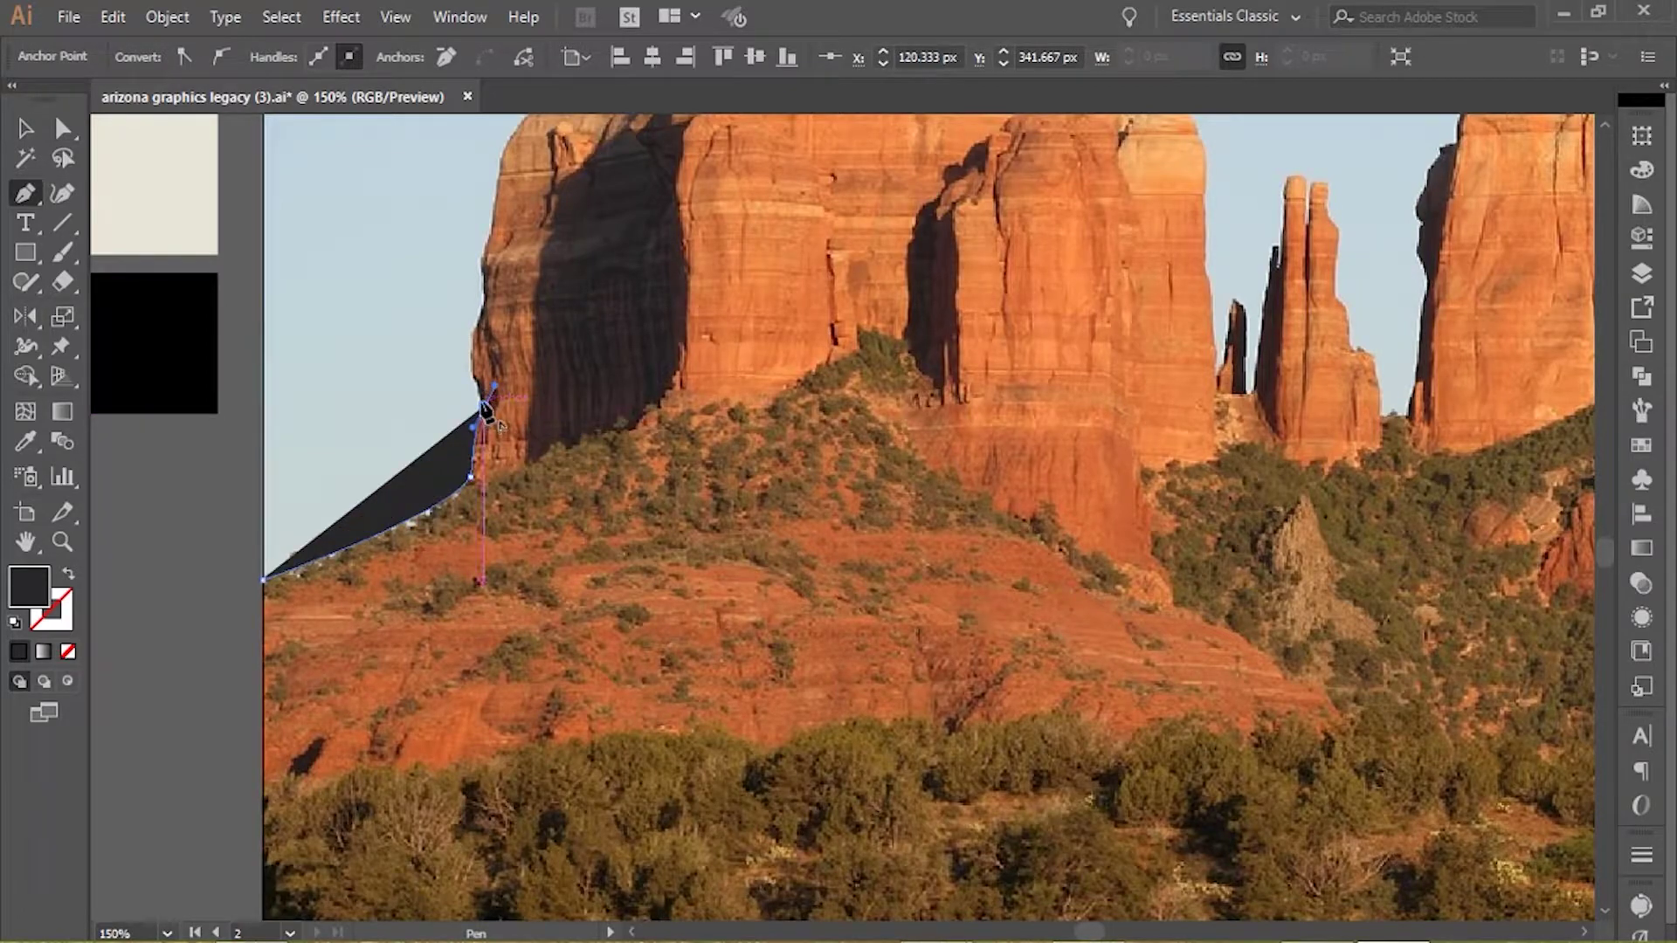
- Trace the notches and bulges along the left butte's outer cliff face with the Pen tool, ending each curve as a corner where needed
scroll(489, 403, up, 1)
scroll(477, 404, up, 2)
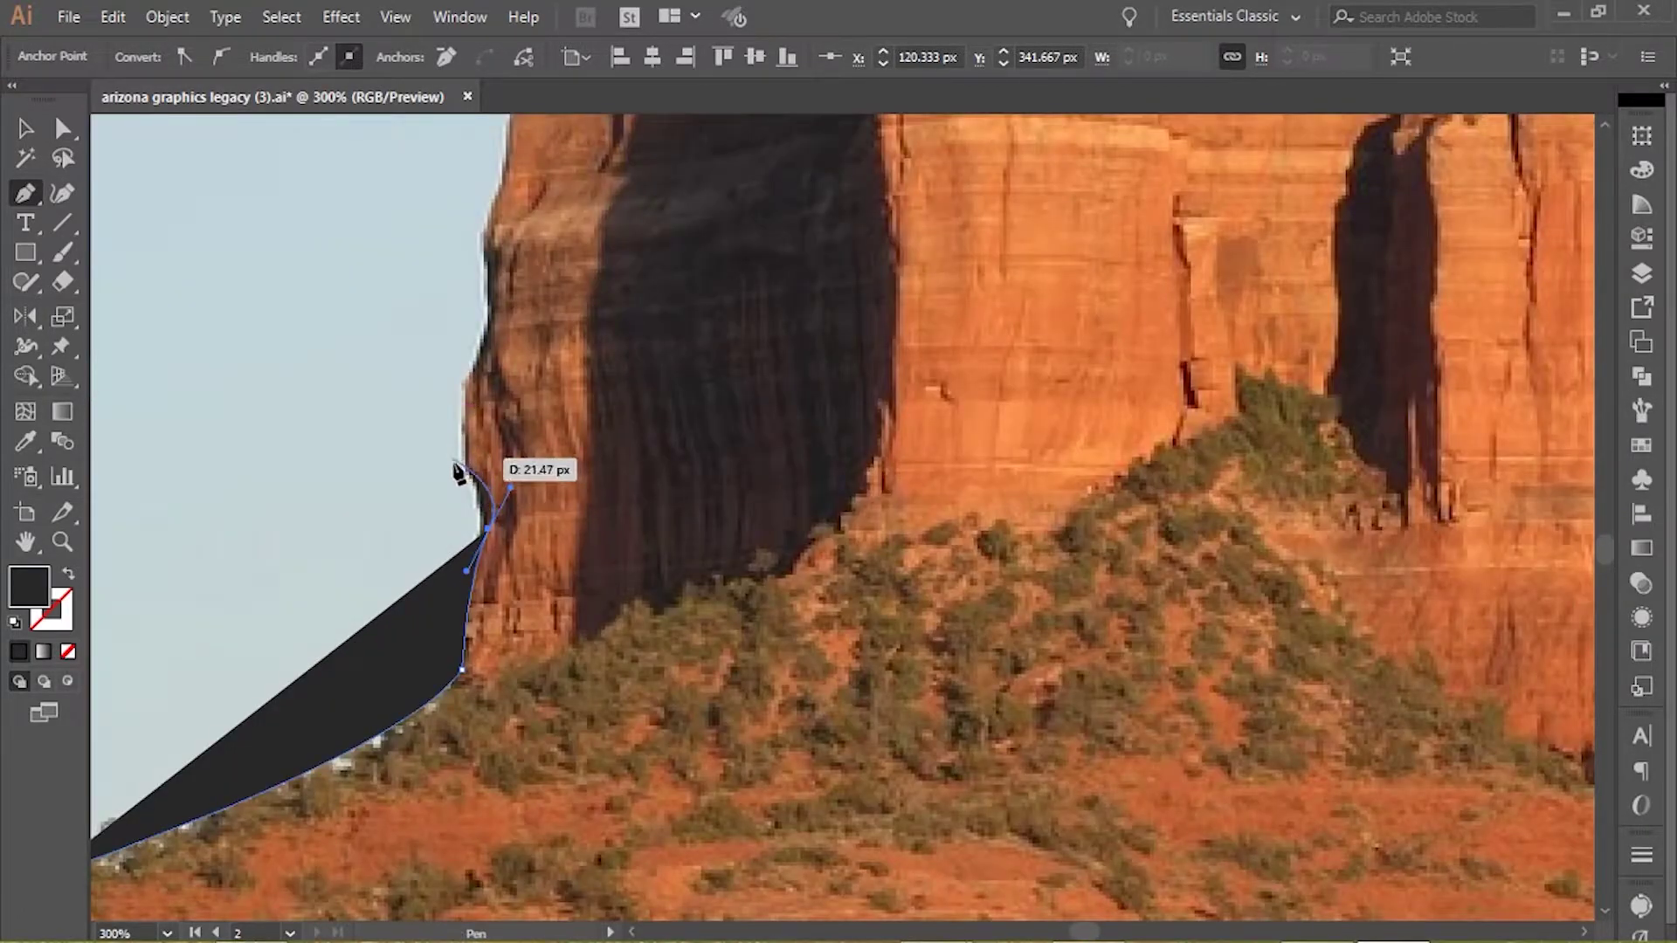
click(487, 529)
drag(476, 491, 439, 451)
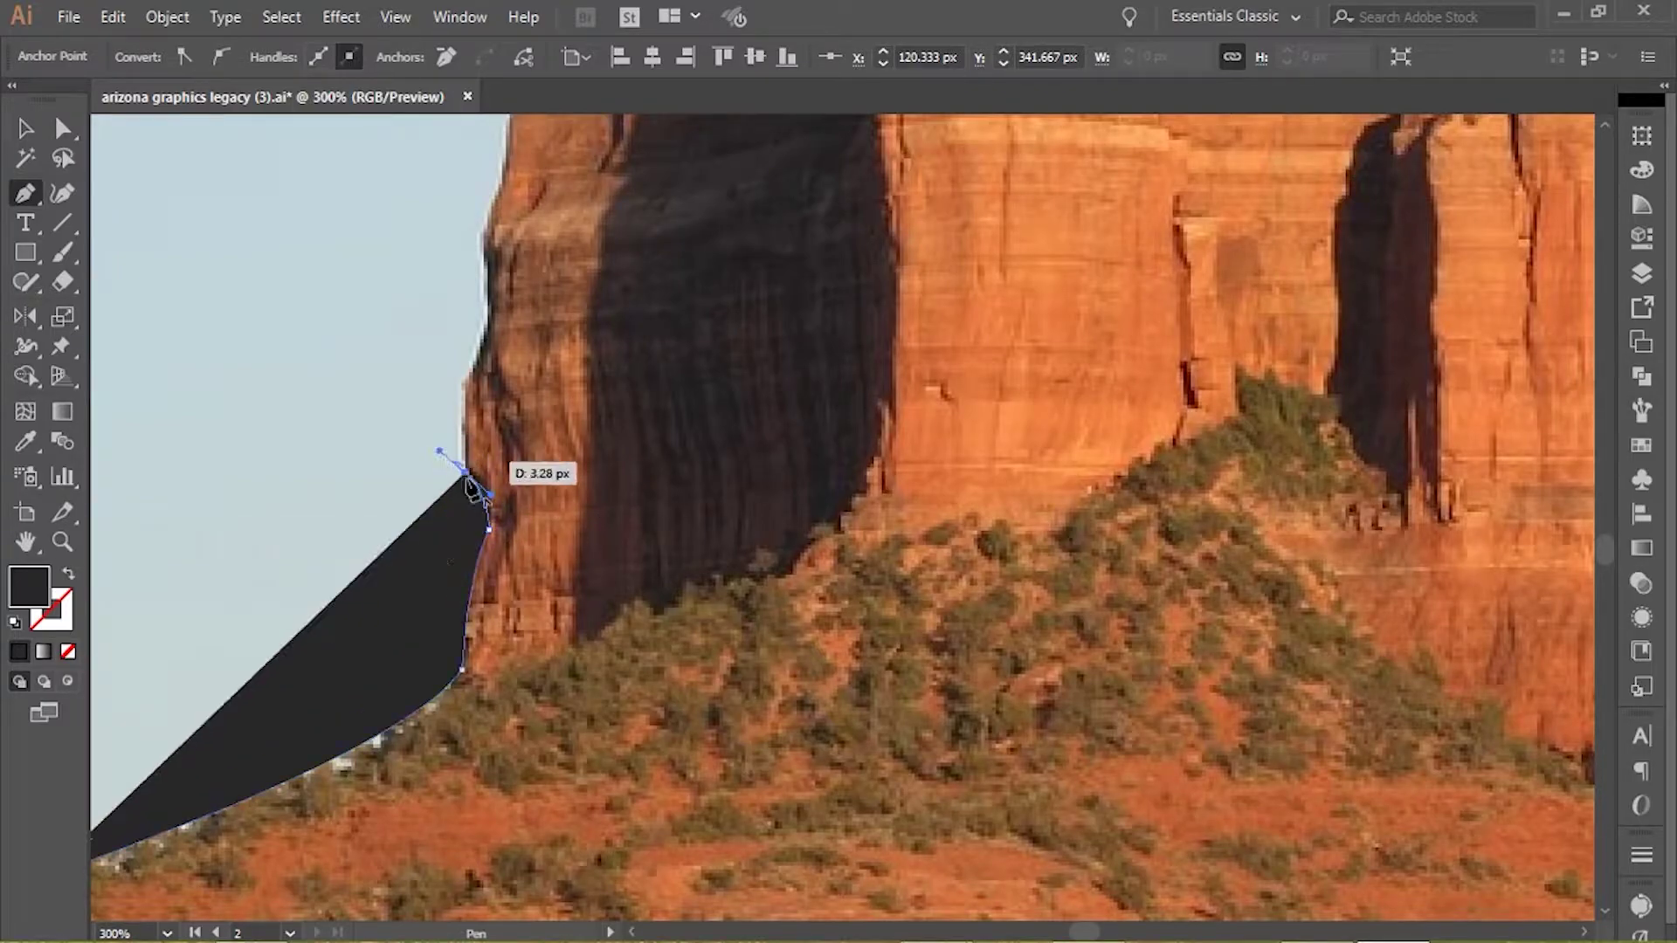
click(465, 473)
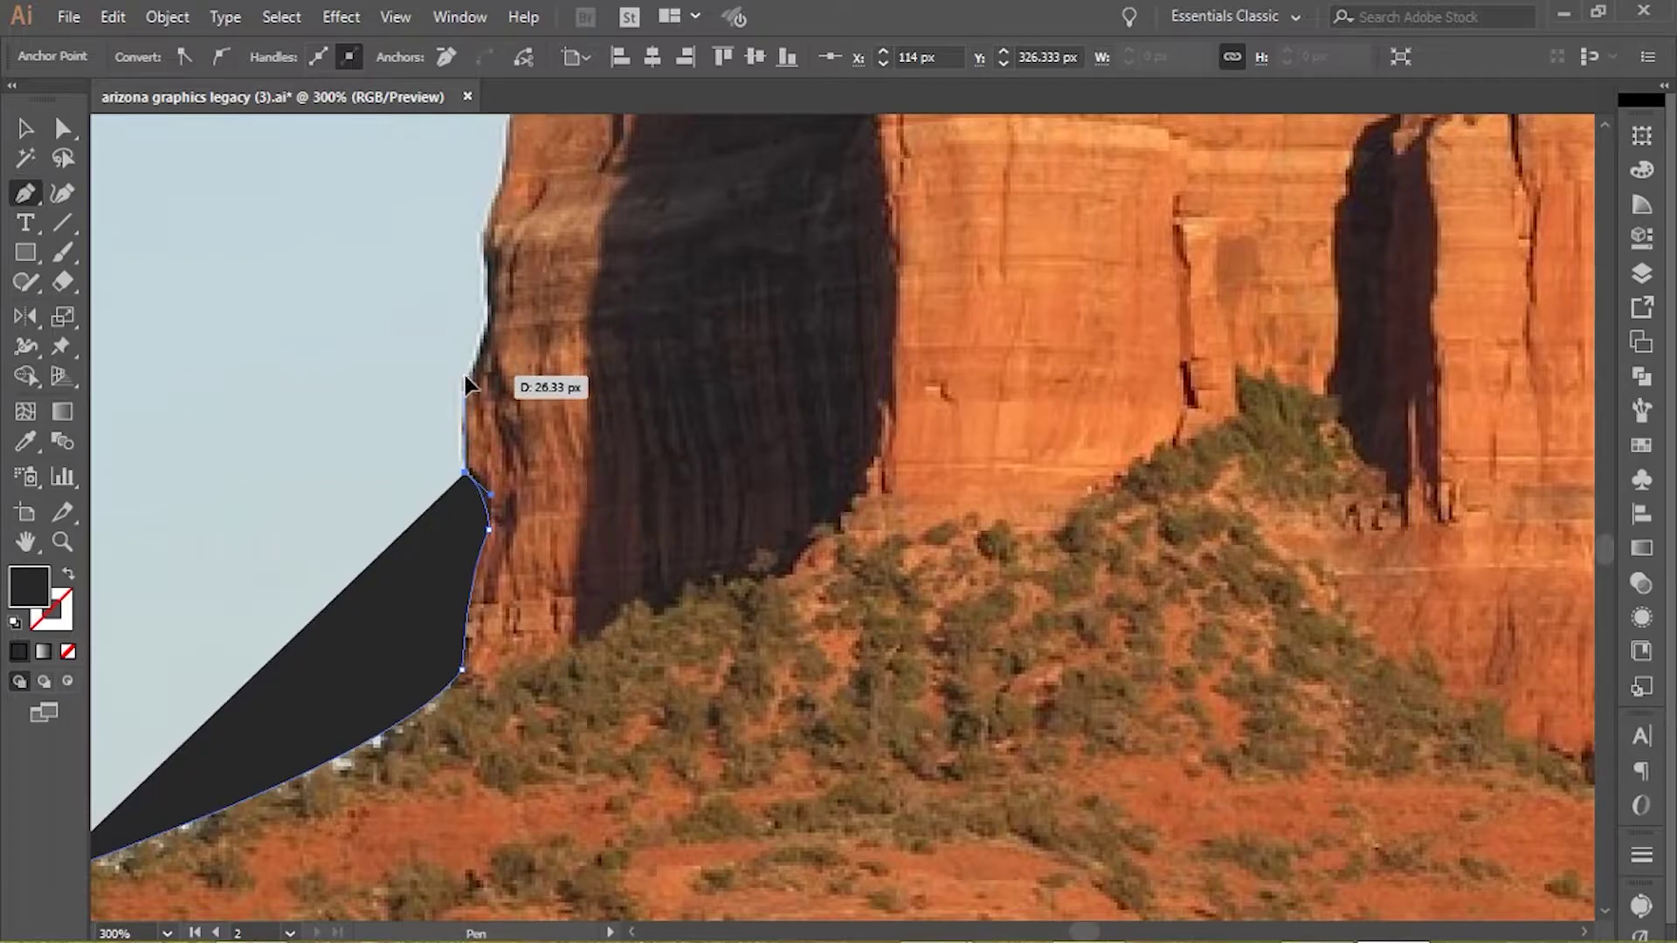
drag(470, 384, 477, 295)
scroll(486, 254, up, 1)
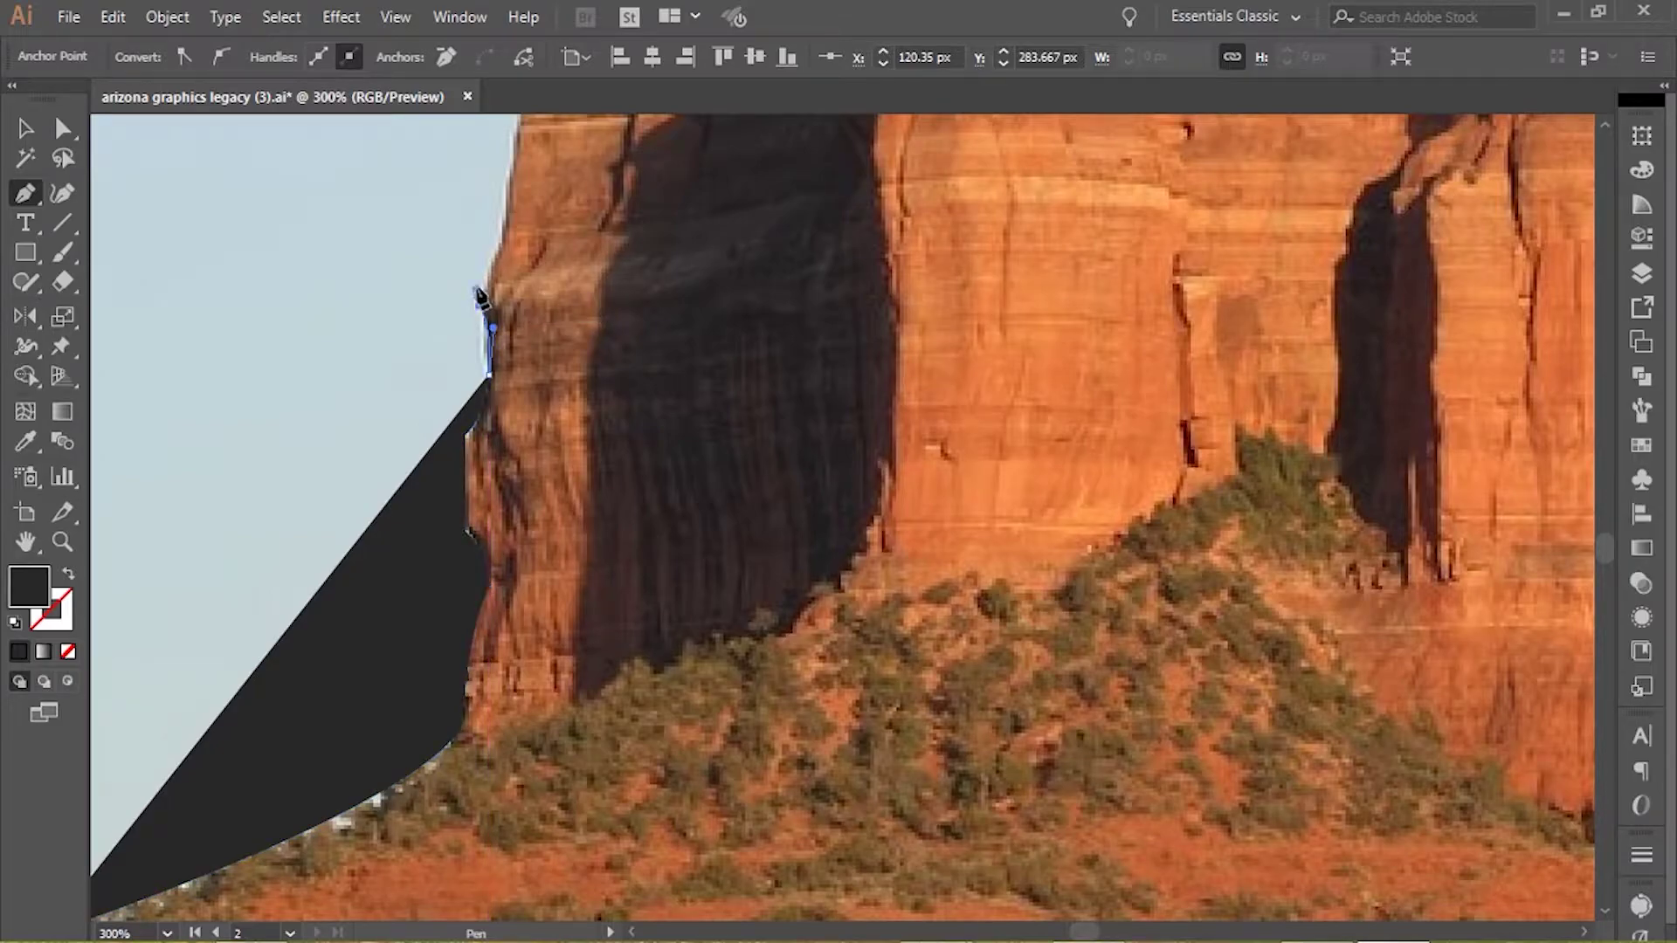
drag(504, 240, 505, 229)
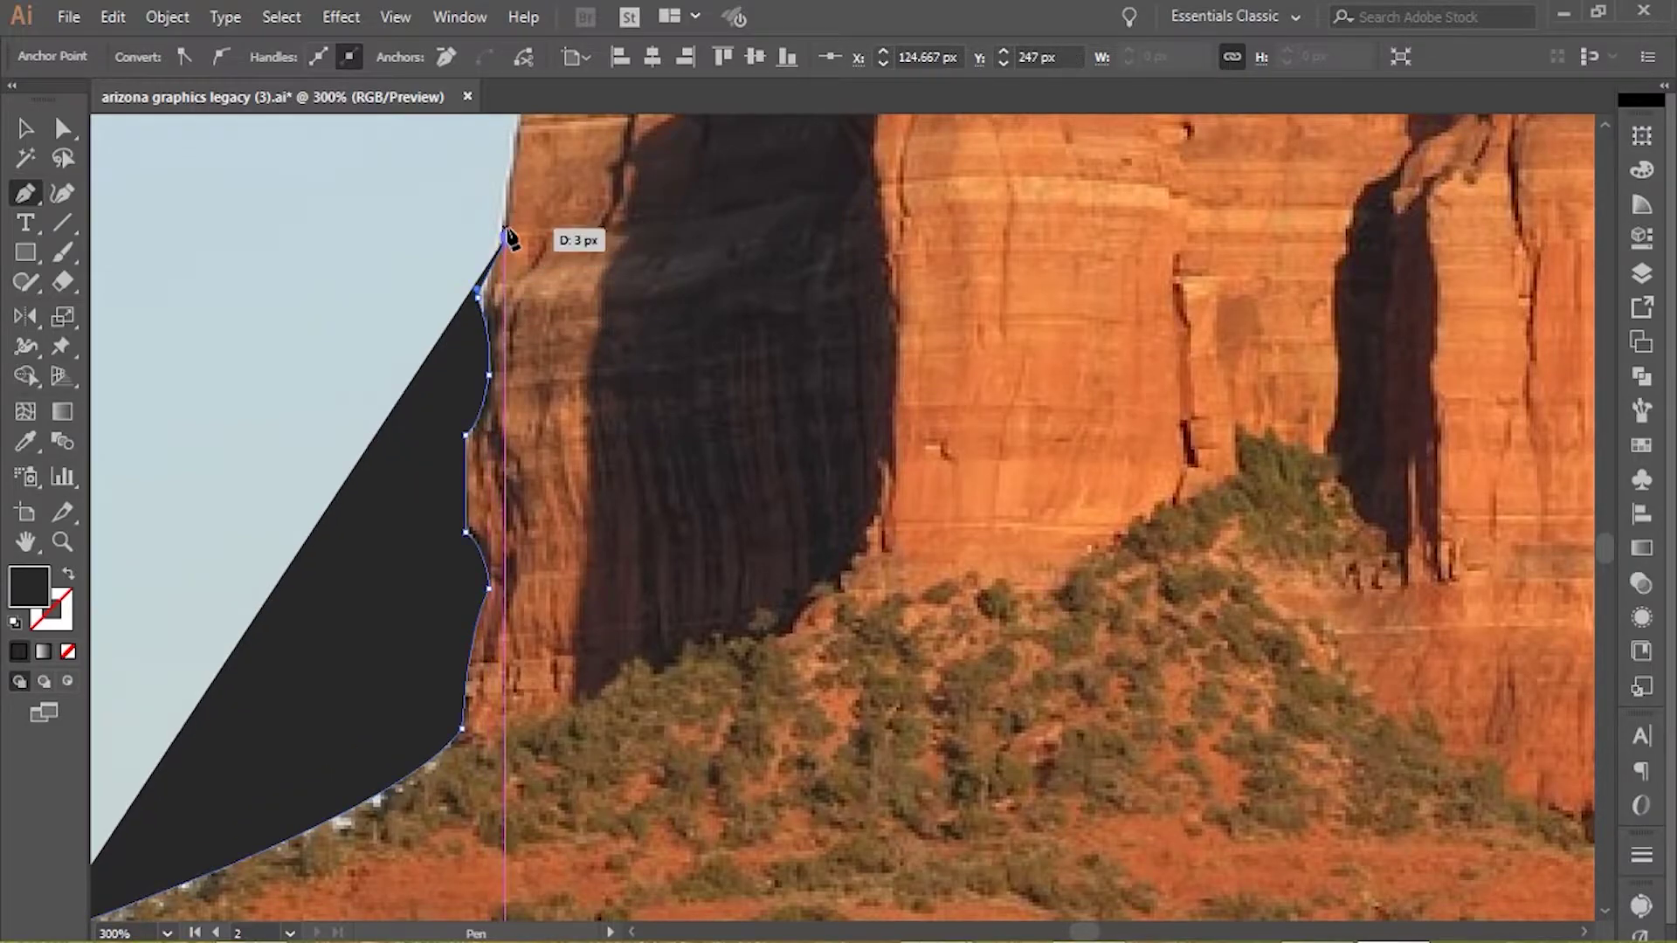
- Continue the Pen path up the cliff's upper edge and around its shoulder to the base of the small rounded knob
scroll(505, 233, up, 9)
drag(526, 358, 606, 255)
scroll(609, 257, up, 3)
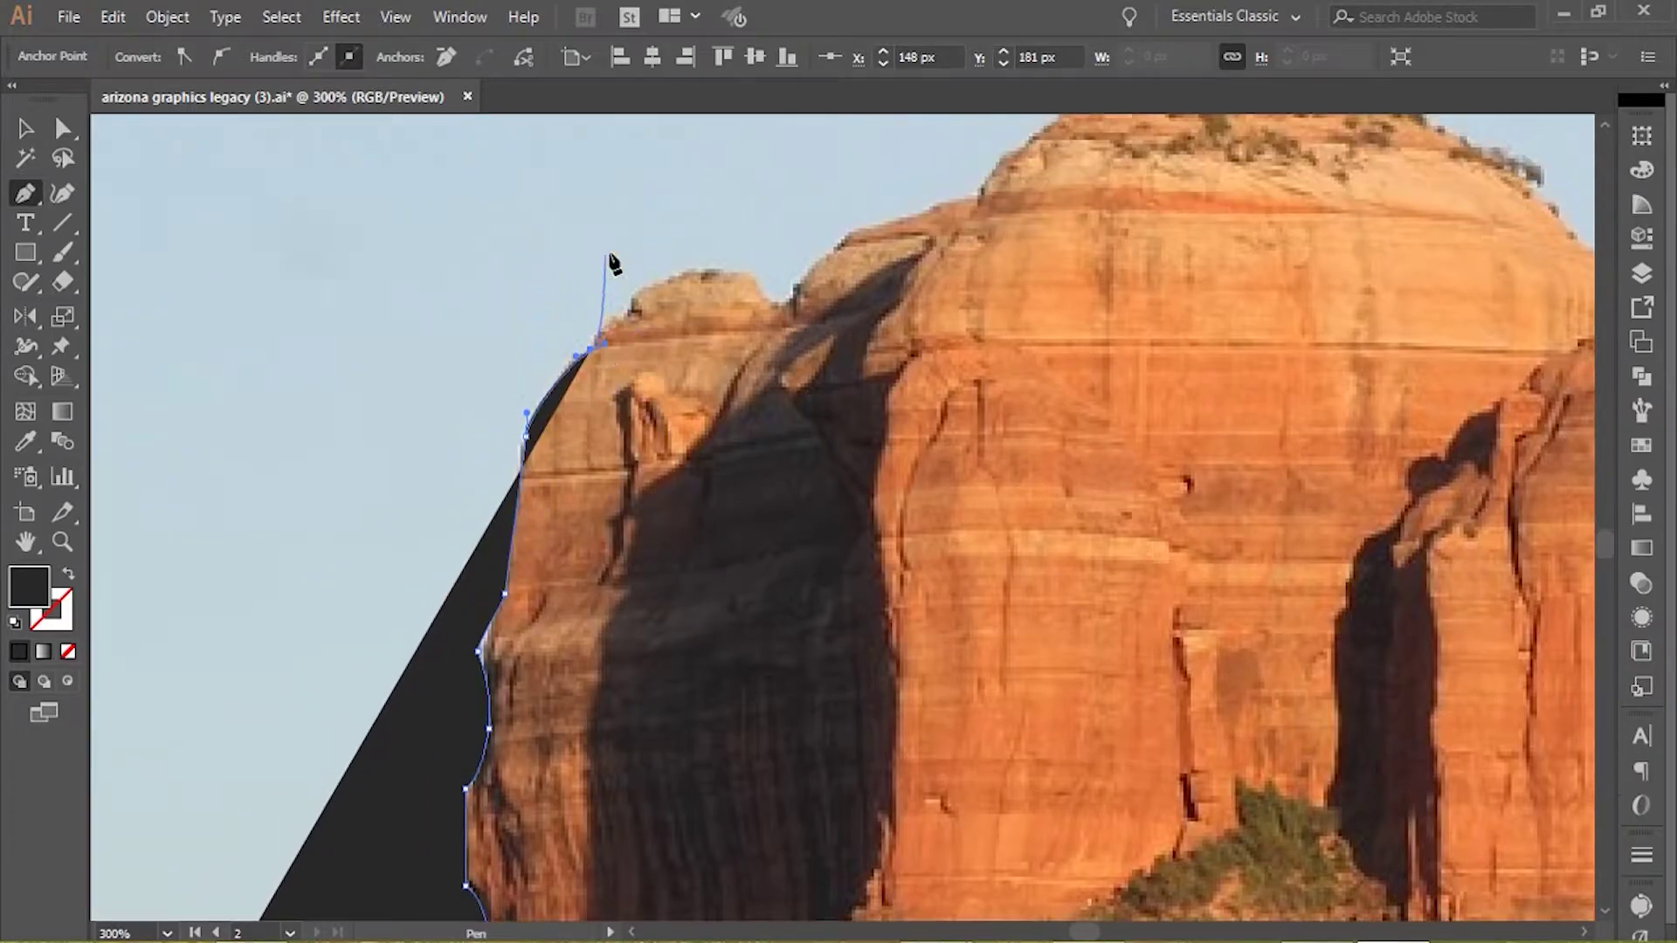
scroll(621, 264, up, 2)
mouse_move(642, 360)
mouse_down()
mouse_move(711, 356)
mouse_move(662, 371)
mouse_up()
key(ctrl+z)
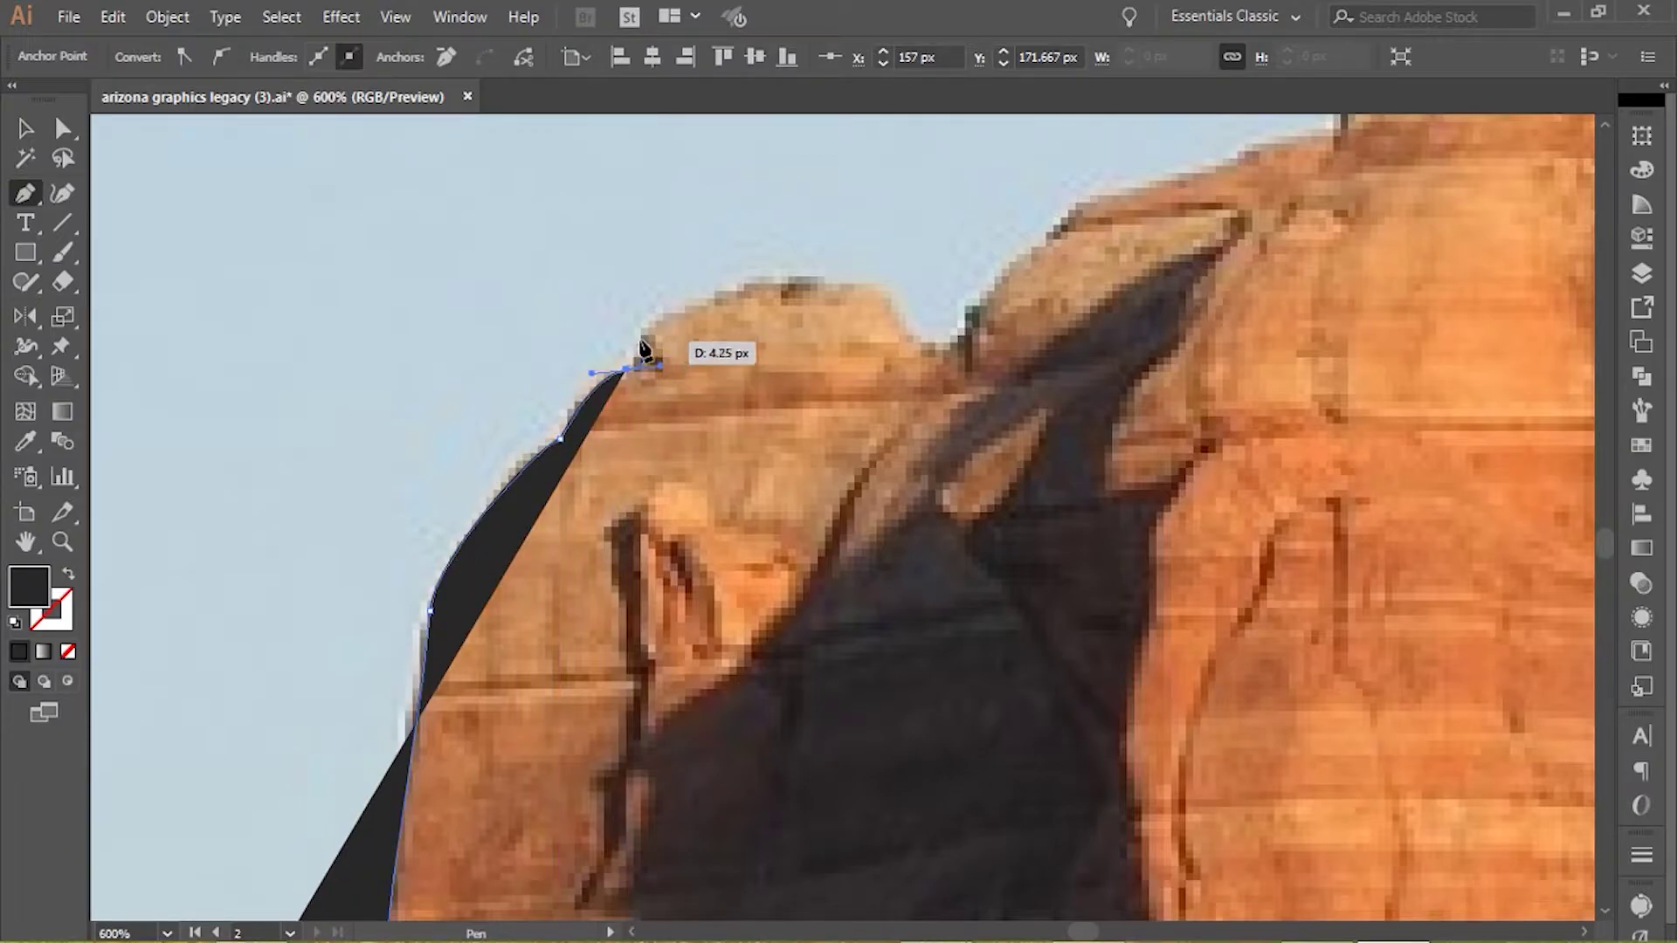
- Trace a smooth curve over the small rounded knob and down into the notch beside it
drag(755, 286, 812, 277)
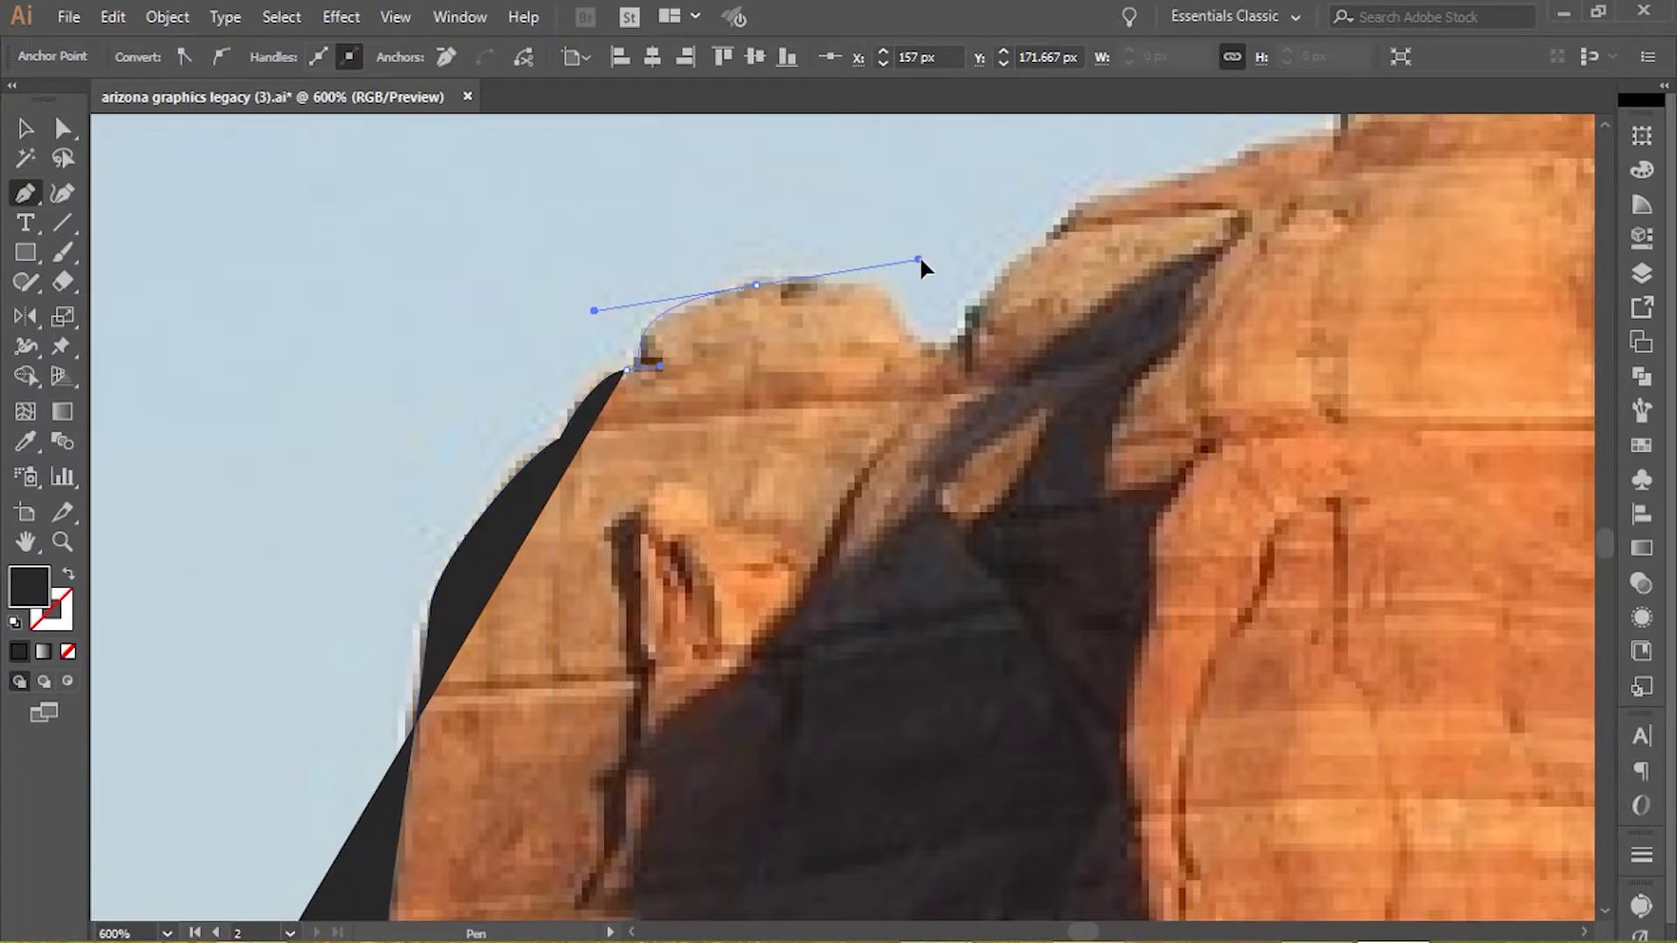
drag(922, 262, 909, 262)
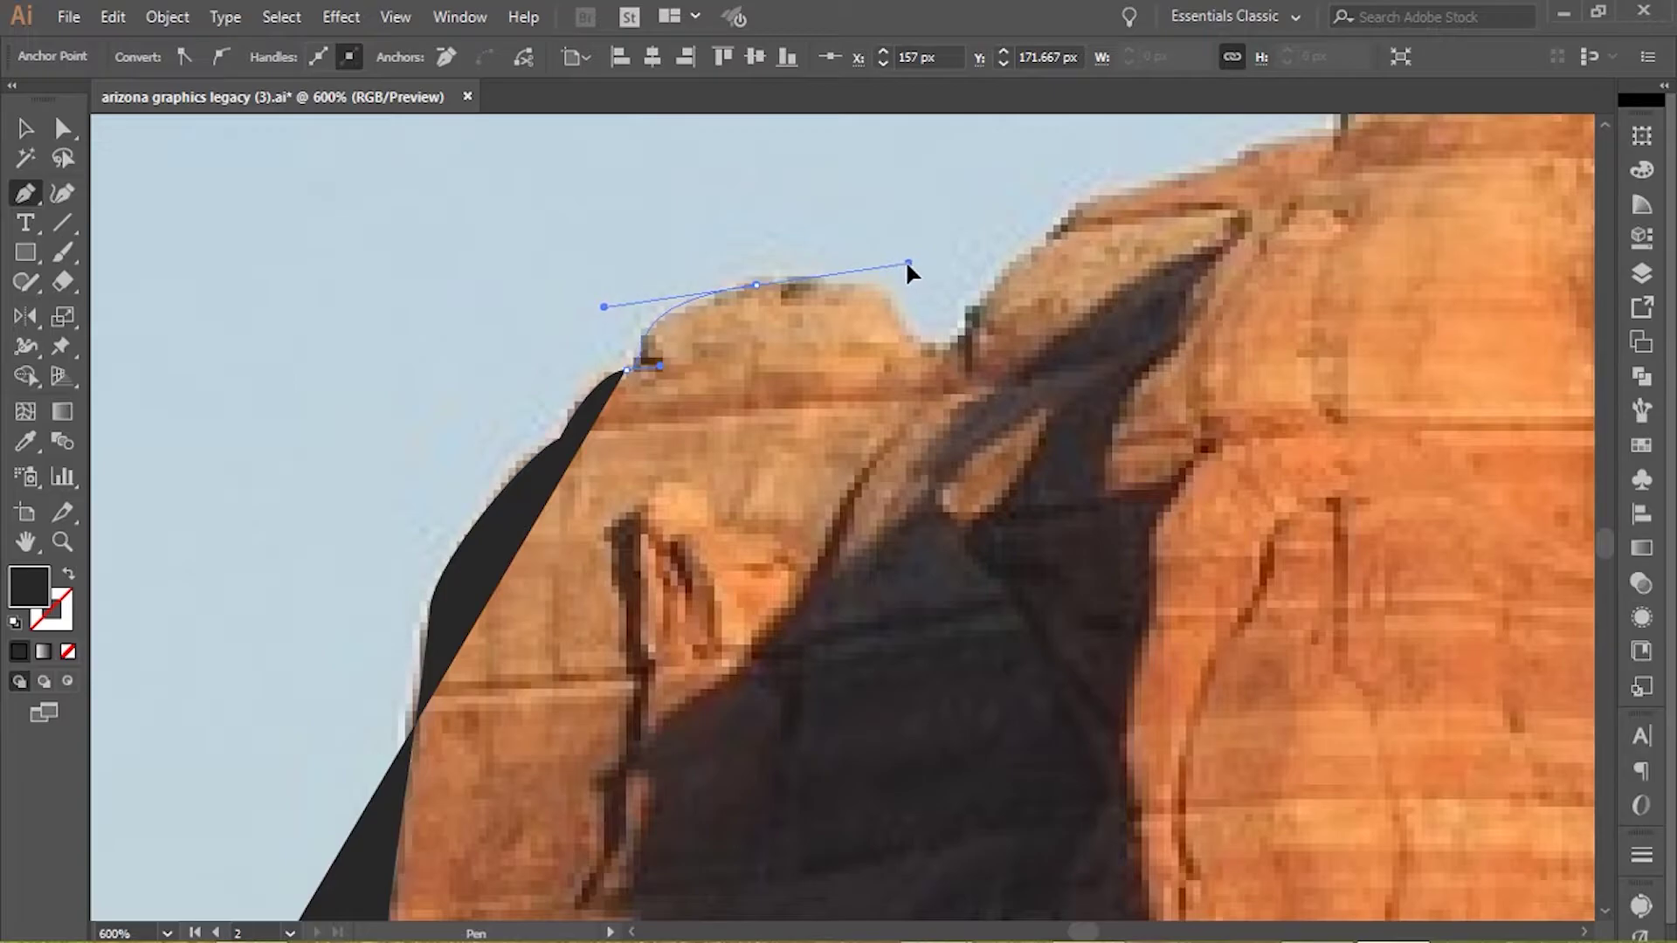
click(926, 343)
drag(952, 347, 951, 344)
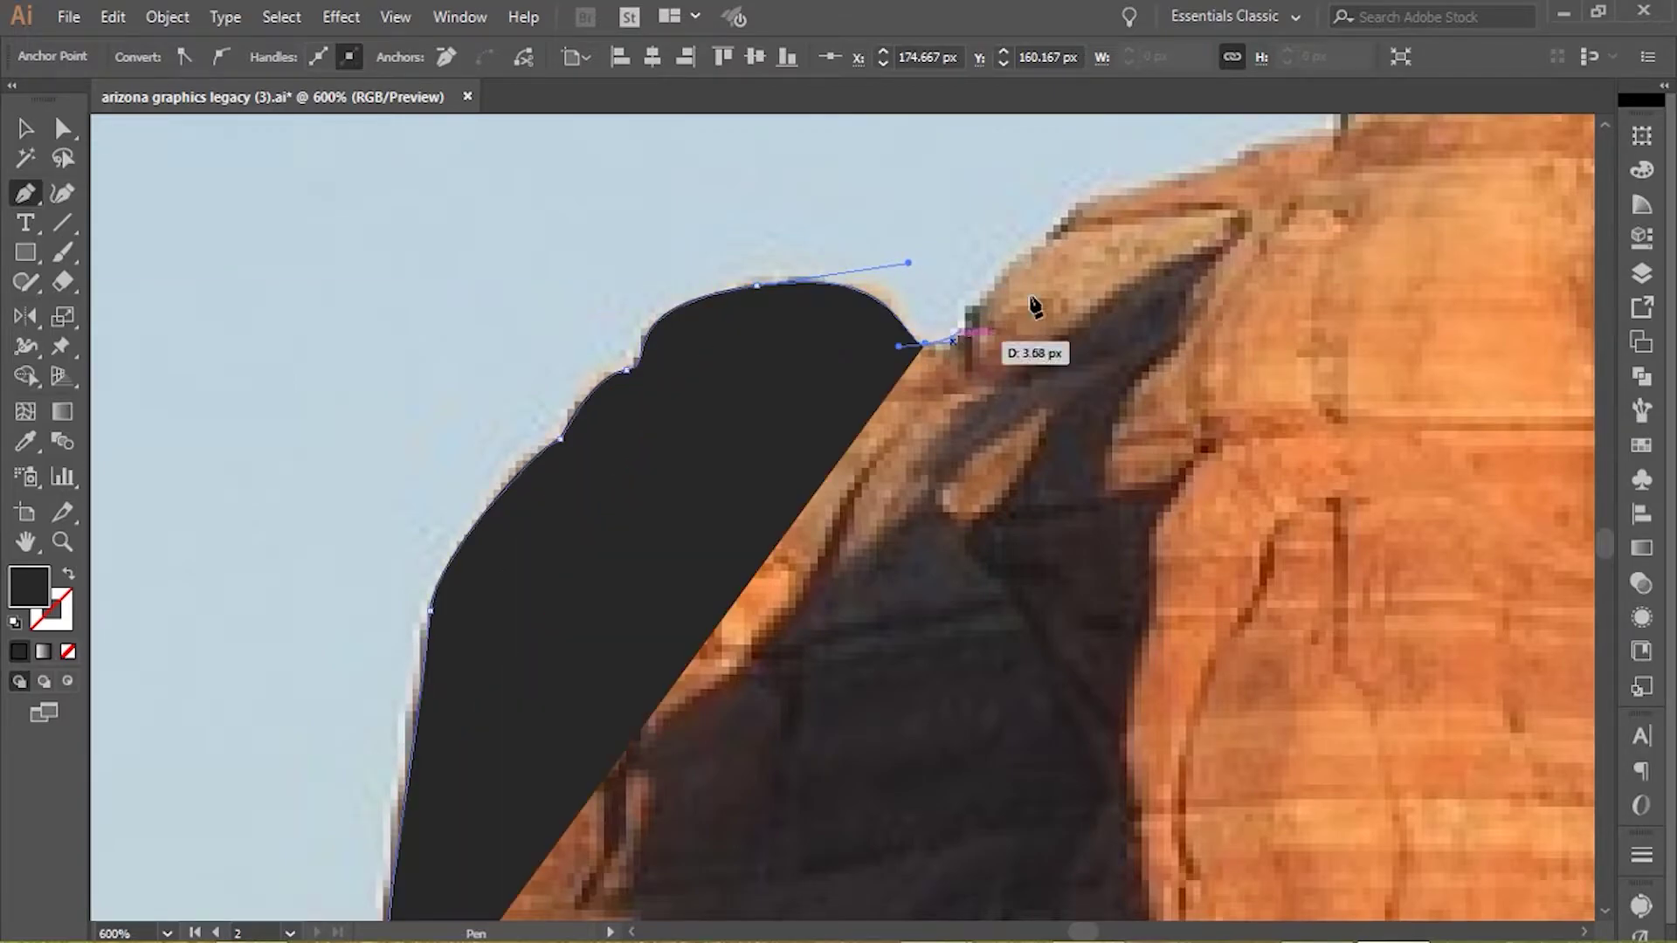
- Trace the sloping ledge from the notch to the foot of the central dome, finishing with a corner anchor
drag(1147, 186, 1234, 185)
drag(1345, 266, 385, 542)
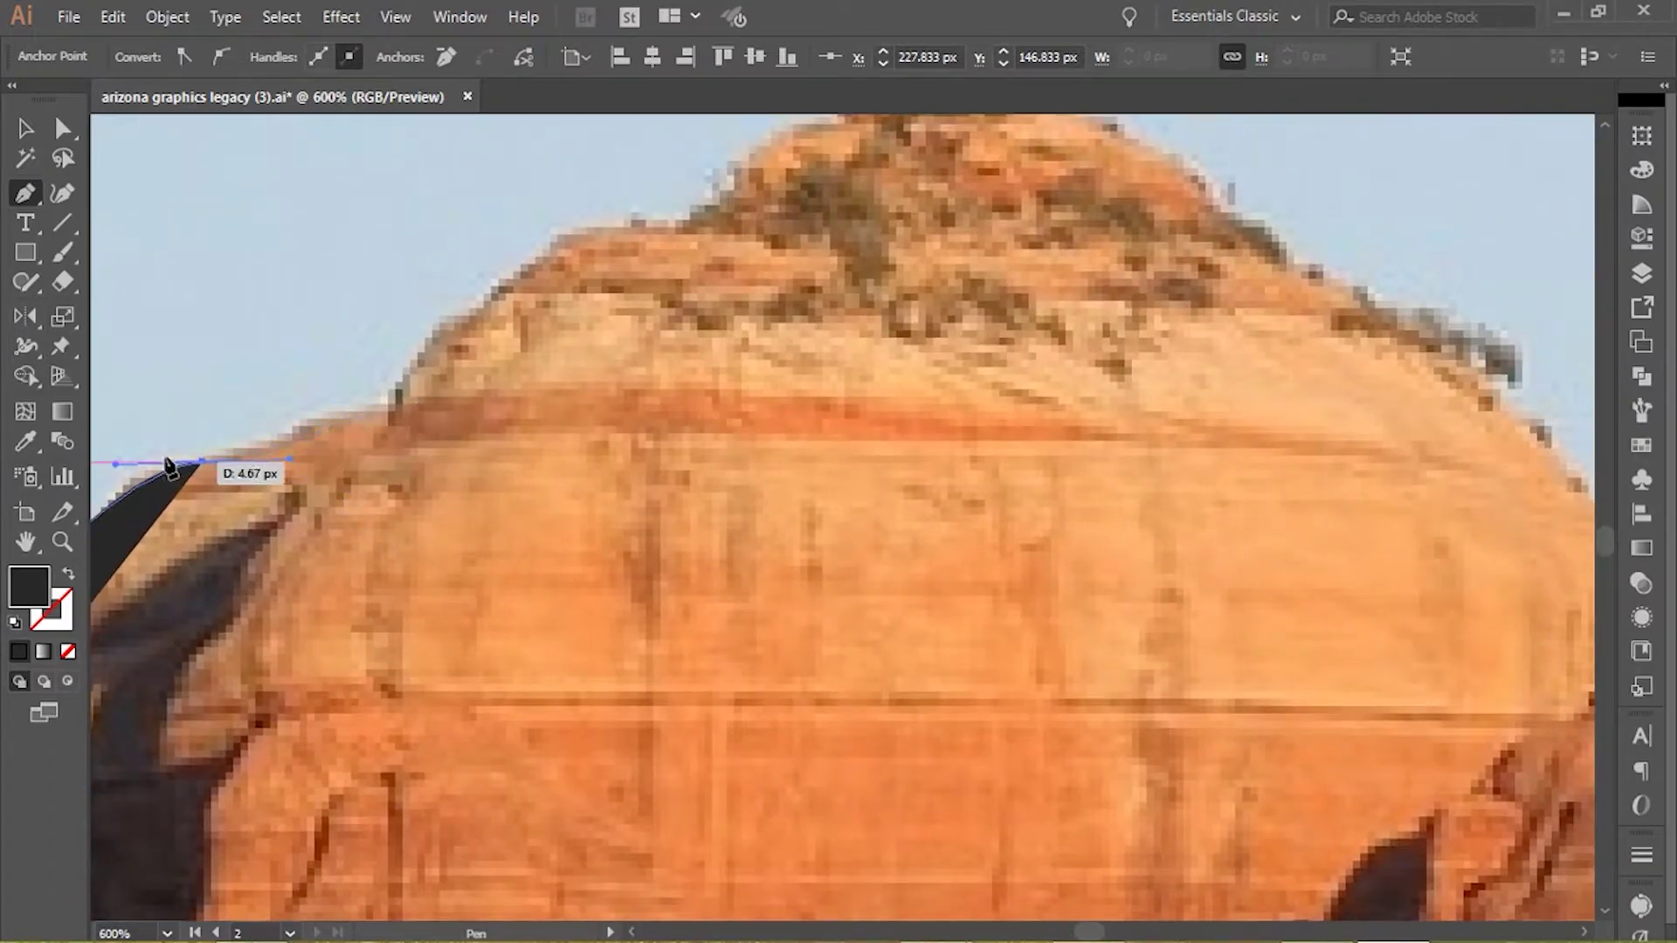
click(202, 461)
drag(290, 443, 411, 411)
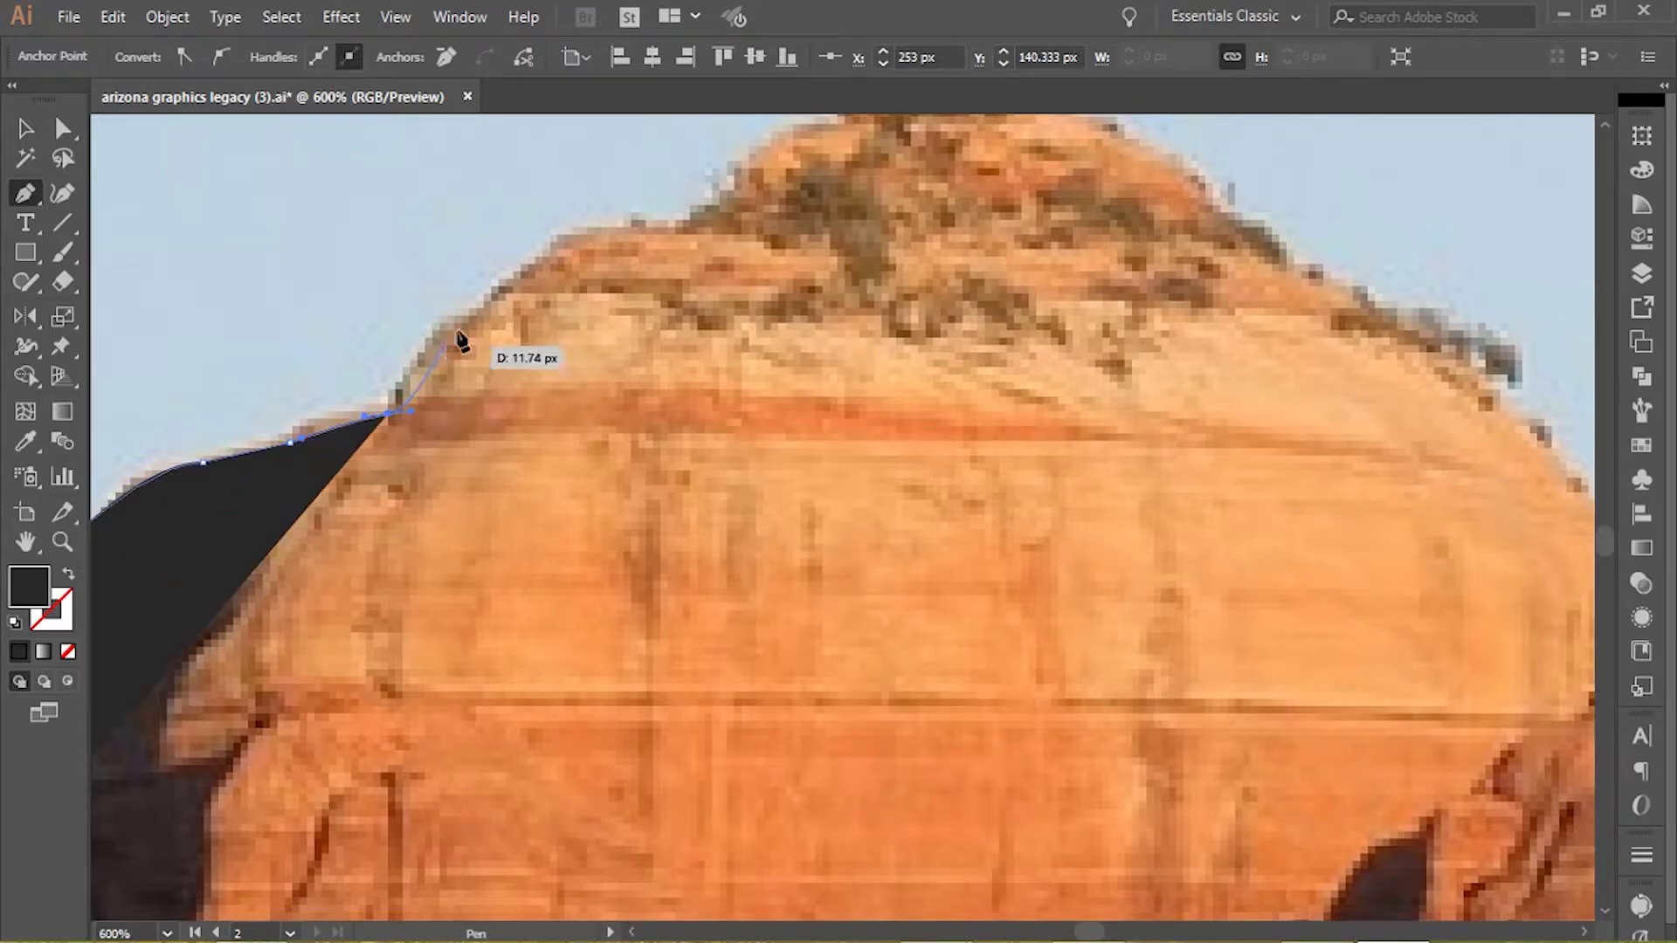
click(389, 414)
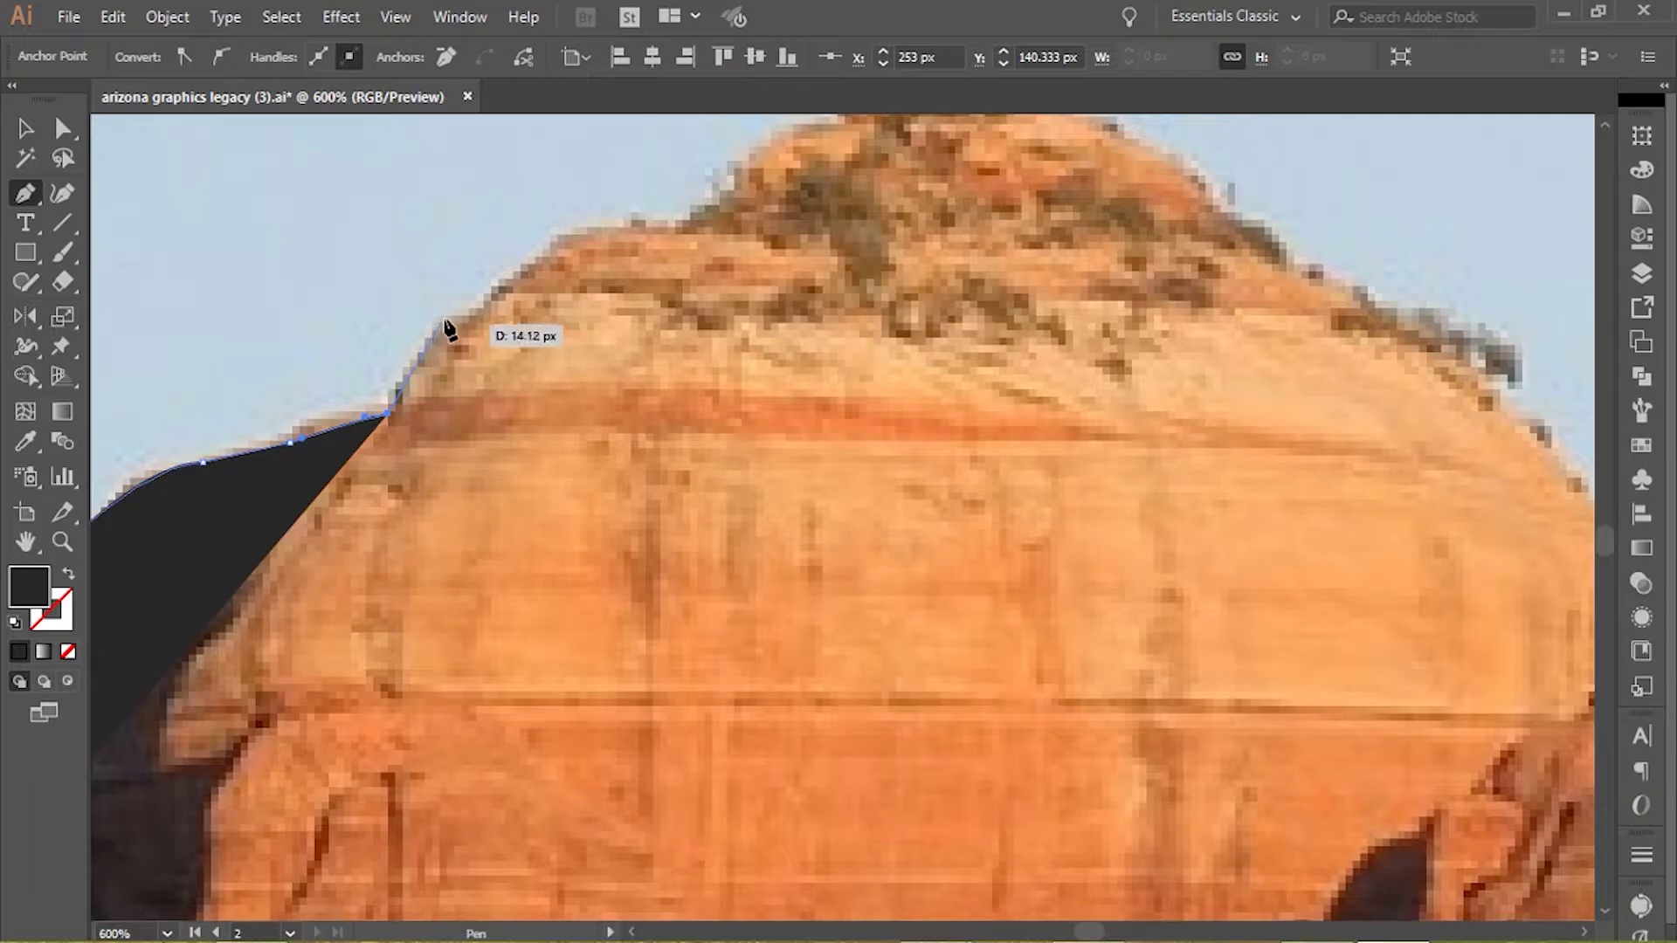
- Trace the dome's left shoulder and the flat ledge below its summit
drag(452, 318, 470, 310)
drag(568, 220, 638, 224)
drag(681, 222, 728, 231)
- Continue the silhouette path from the flat ledge up and over the left butte's summit
scroll(718, 234, up, 3)
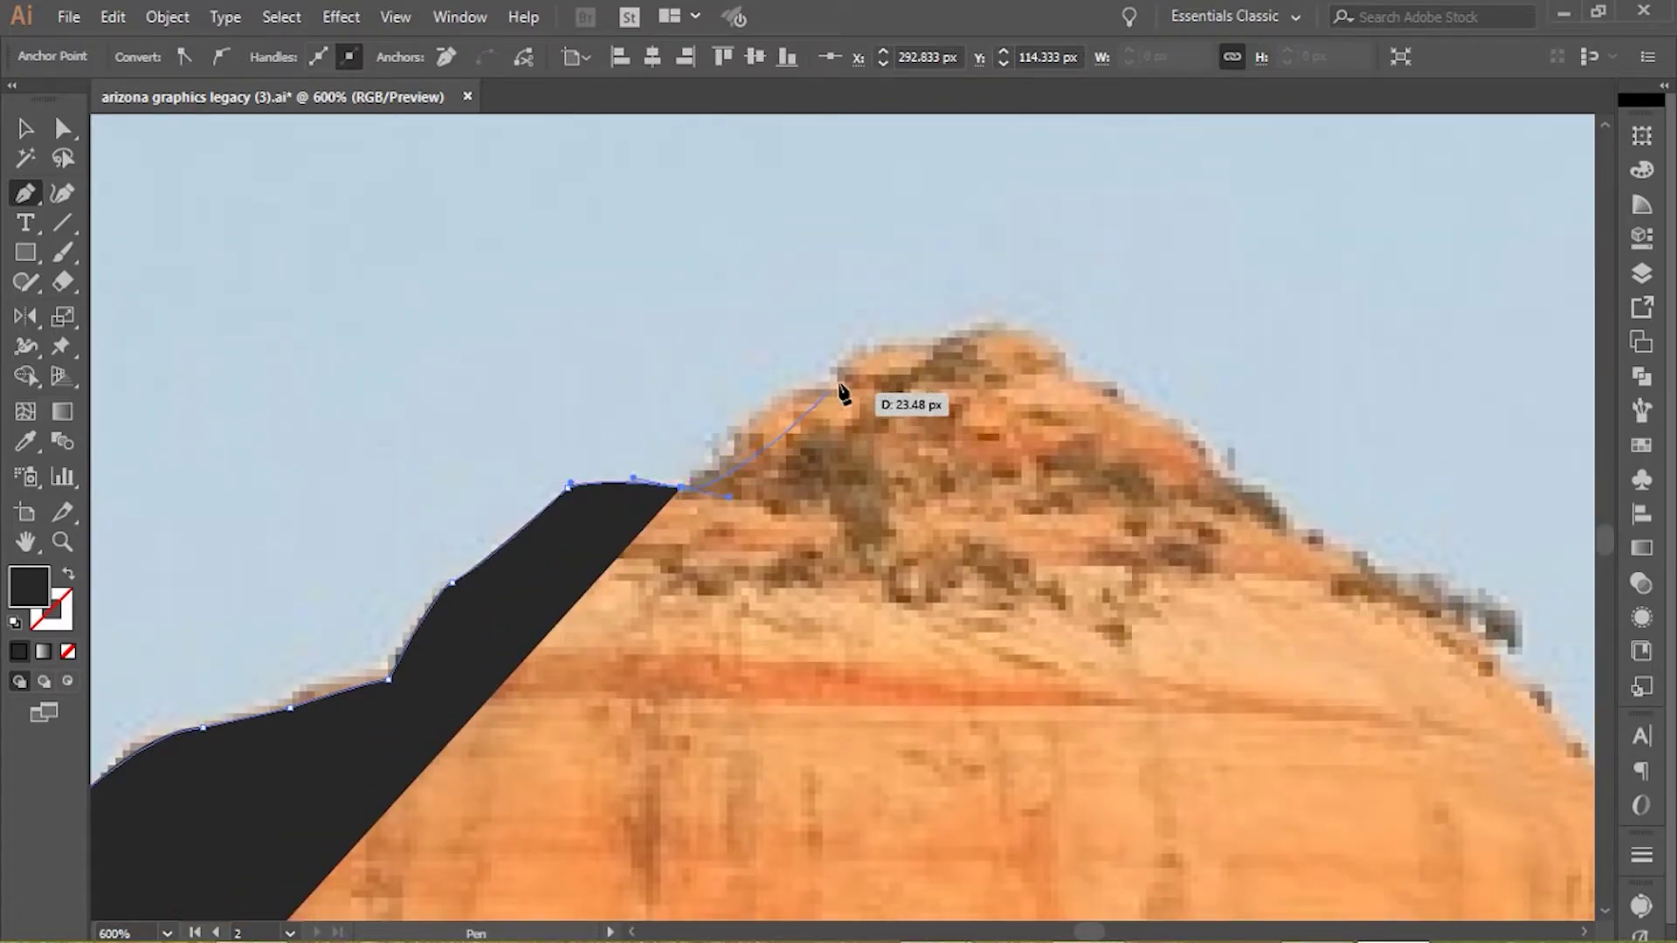
scroll(831, 391, down, 1)
scroll(830, 391, down, 1)
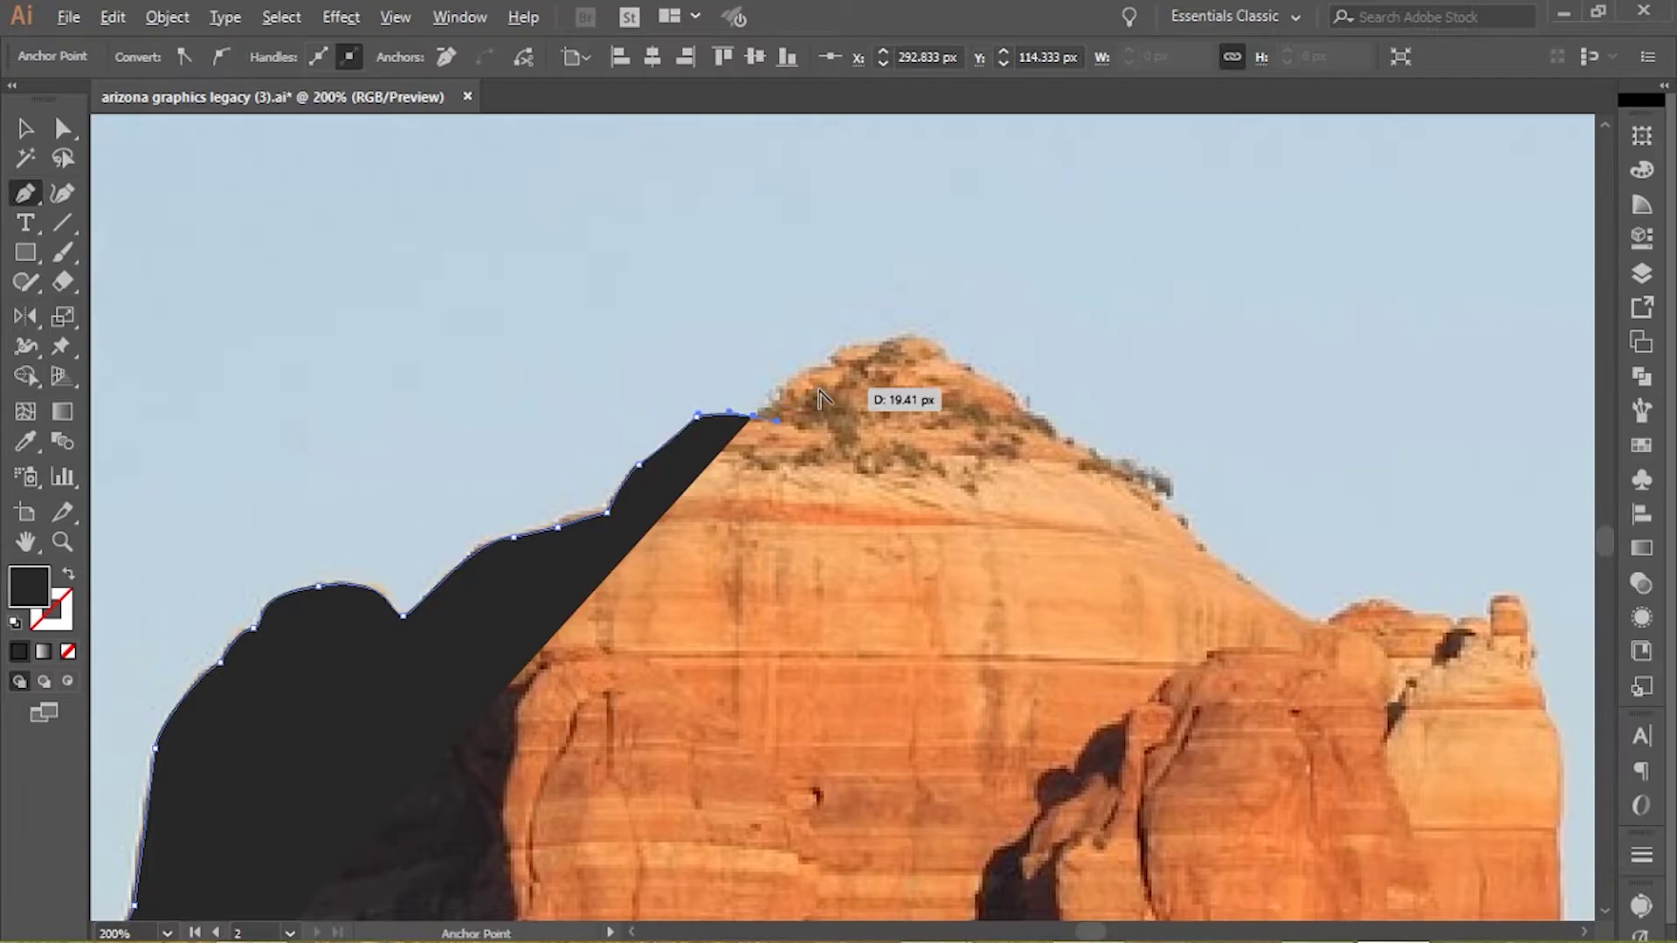
scroll(821, 391, down, 1)
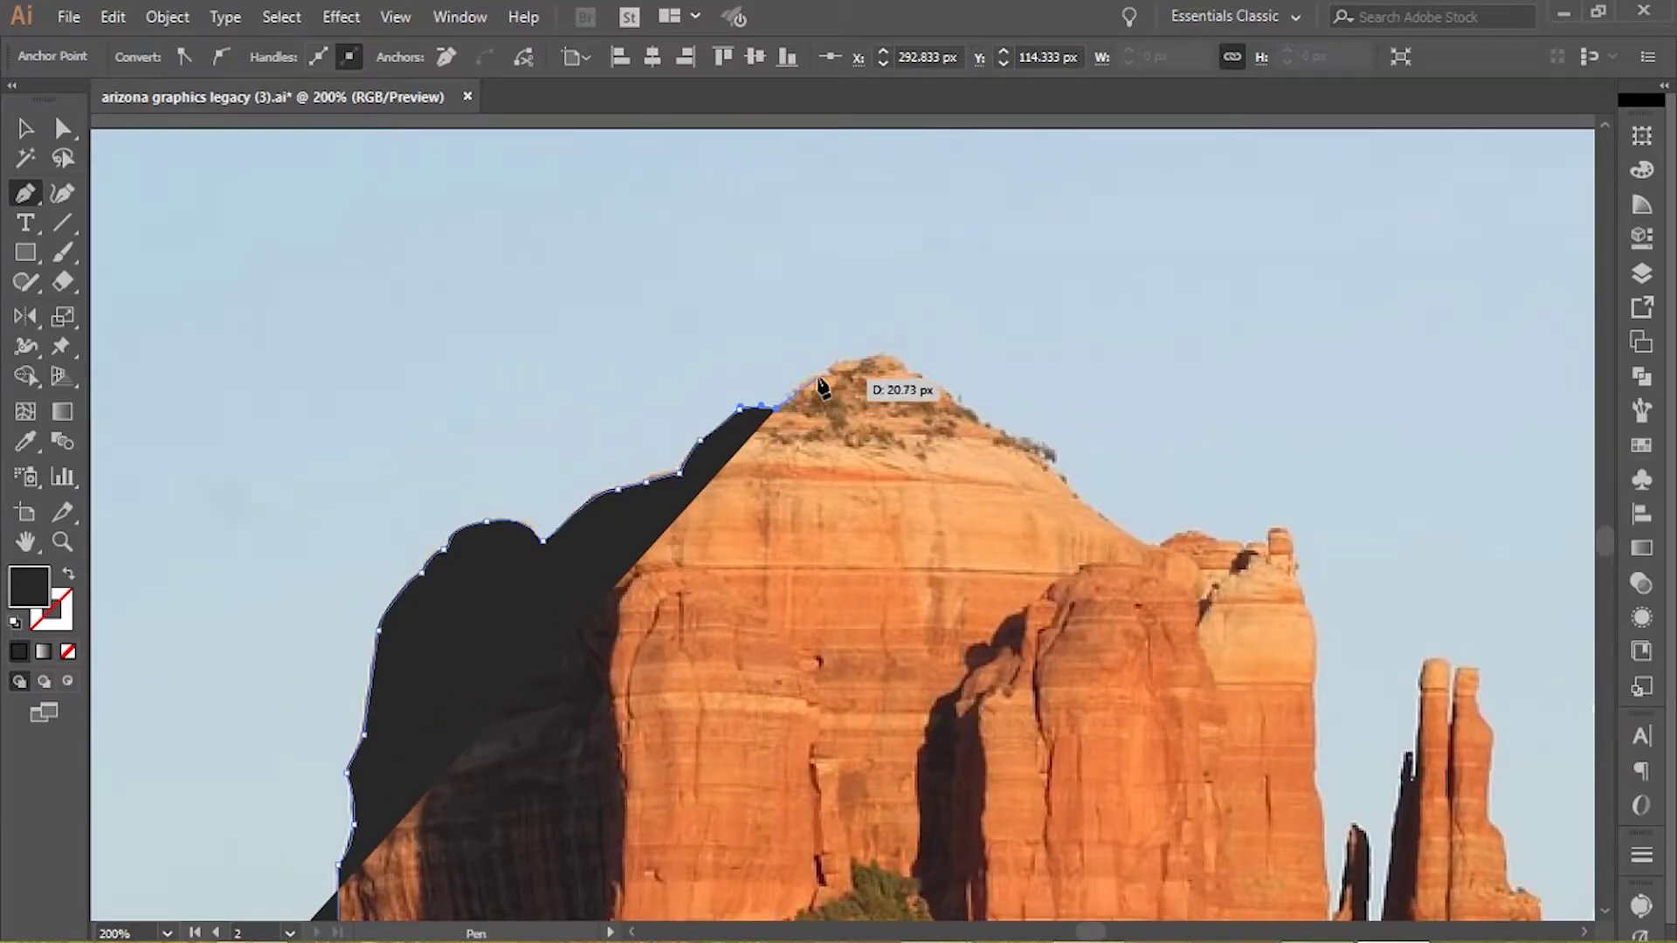
drag(825, 373, 1034, 429)
- Trace the short step in the rock just past the butte's summit
scroll(1032, 426, up, 1)
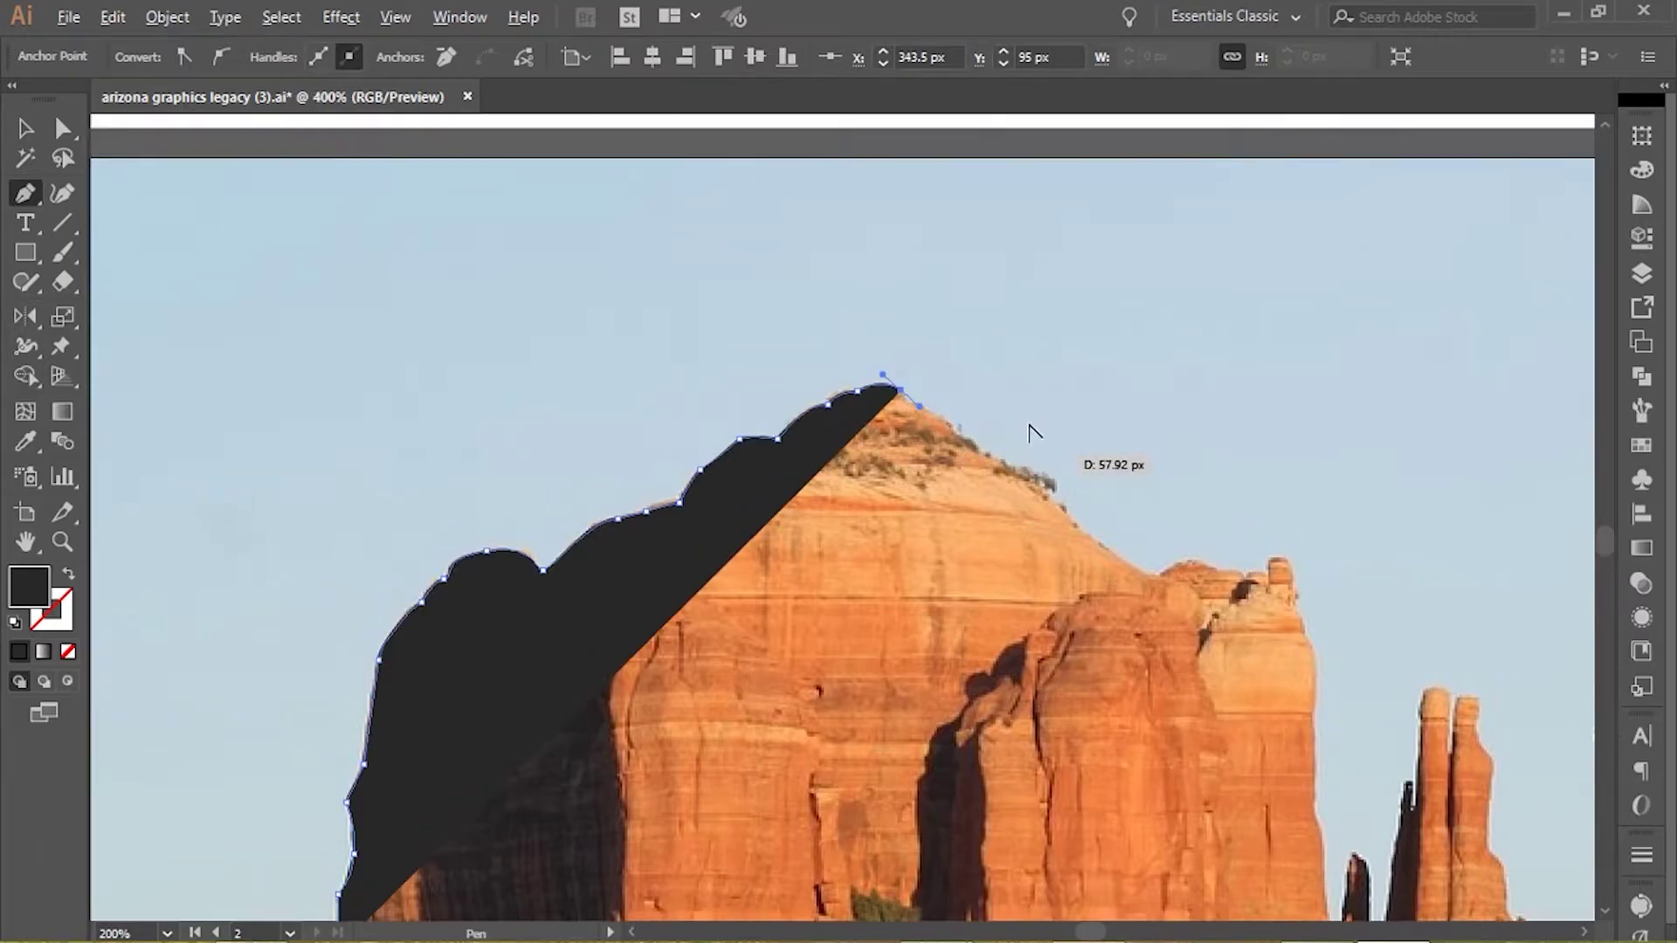
scroll(1030, 425, up, 2)
scroll(933, 540, up, 1)
scroll(818, 503, down, 1)
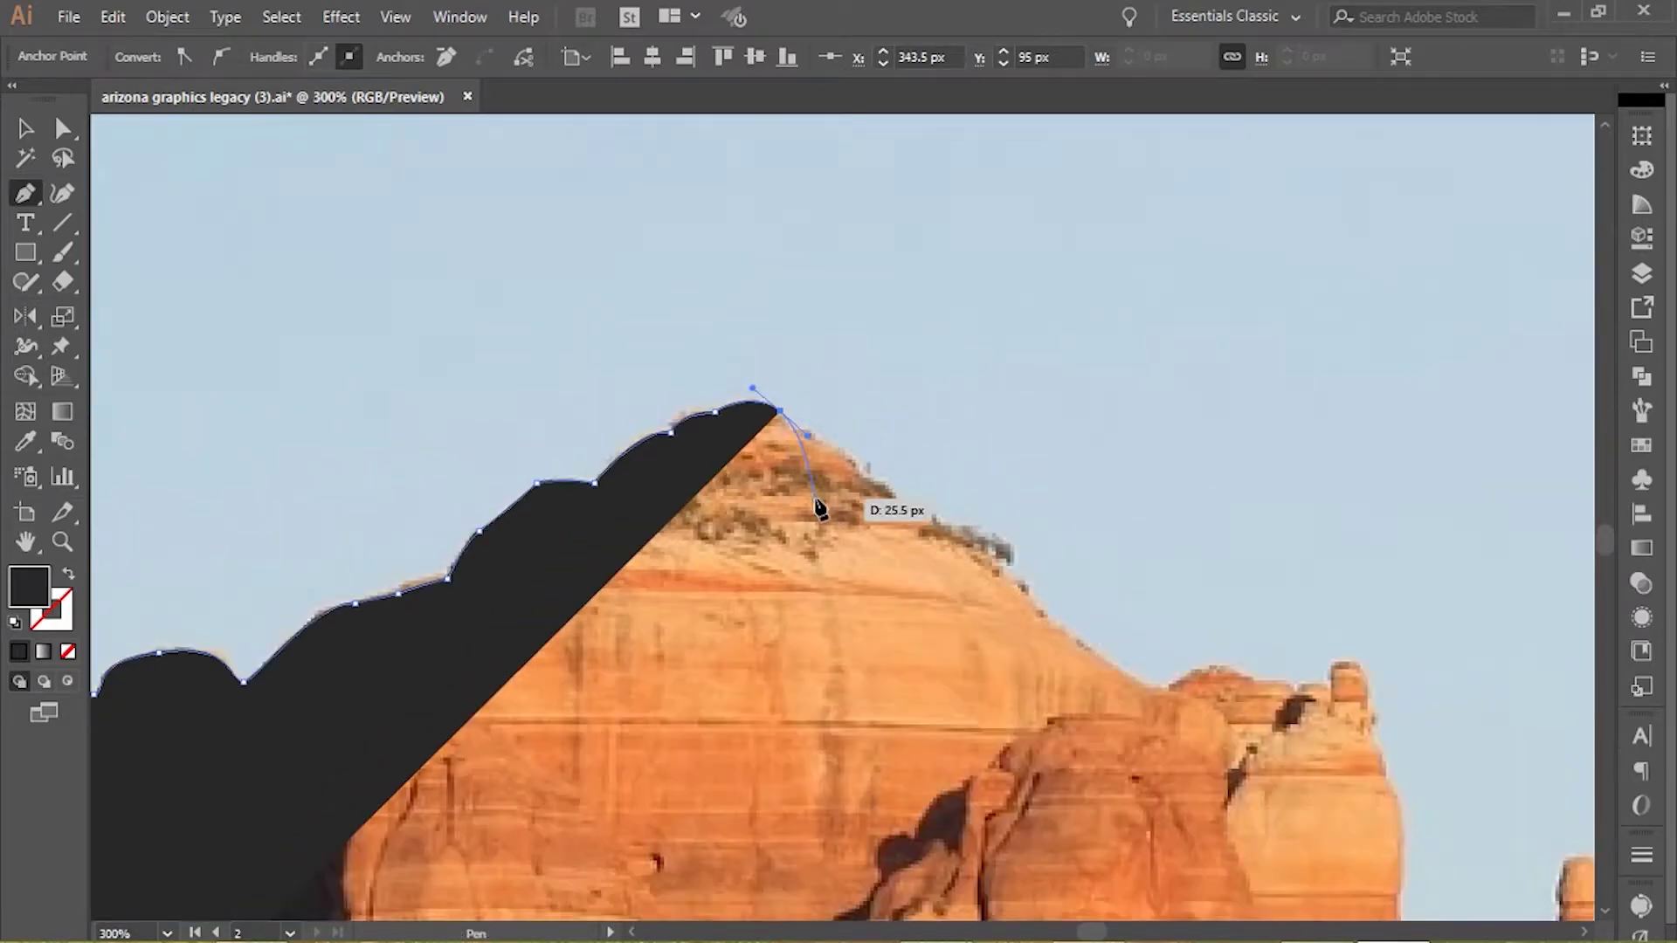
drag(808, 434, 832, 385)
- Trace the dome's long right slope from below the summit down to the saddle, skipping the protruding bushes
scroll(856, 518, up, 2)
alt+scroll(902, 428, down, 3)
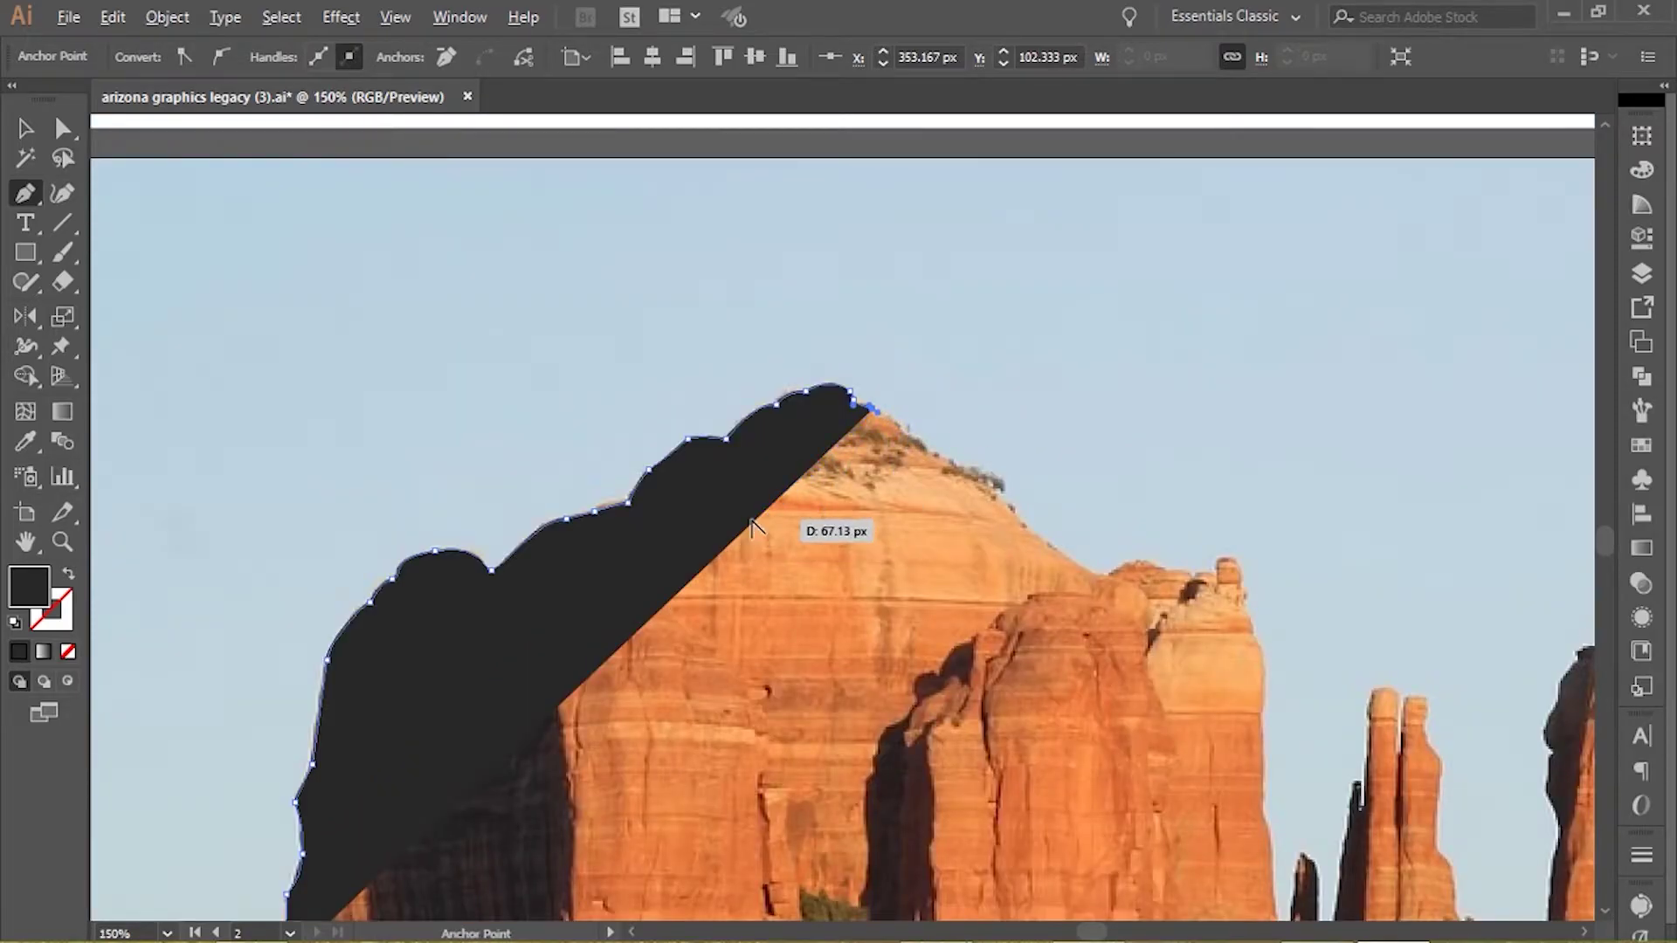
scroll(756, 529, down, 1)
scroll(904, 493, up, 2)
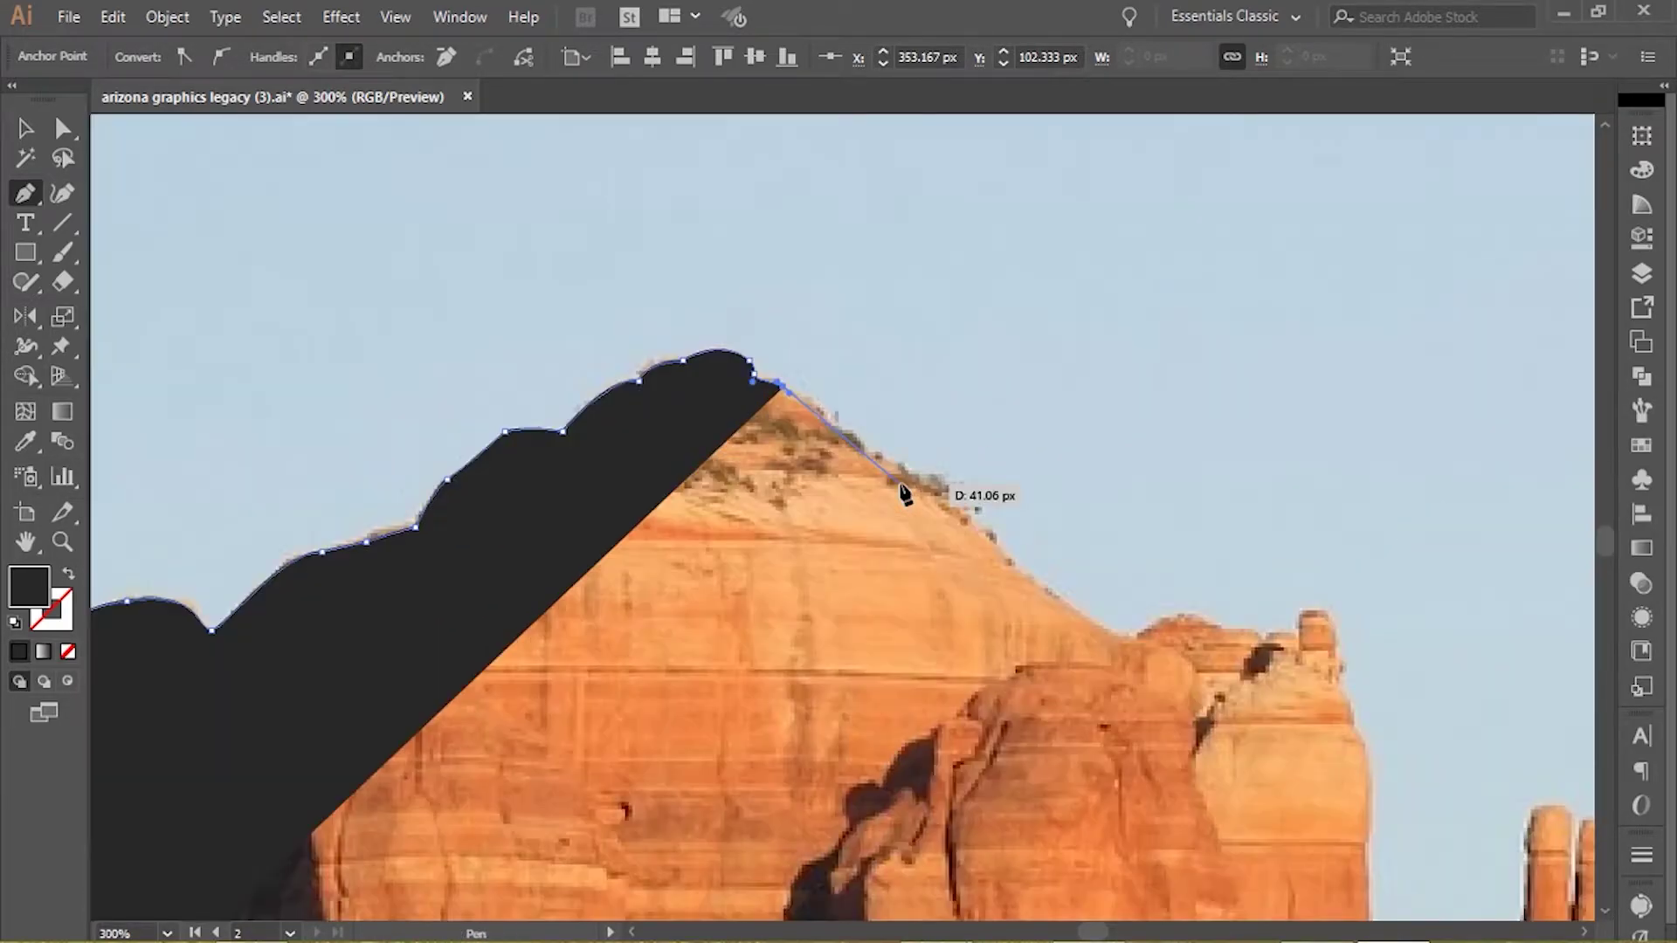
drag(865, 451, 886, 470)
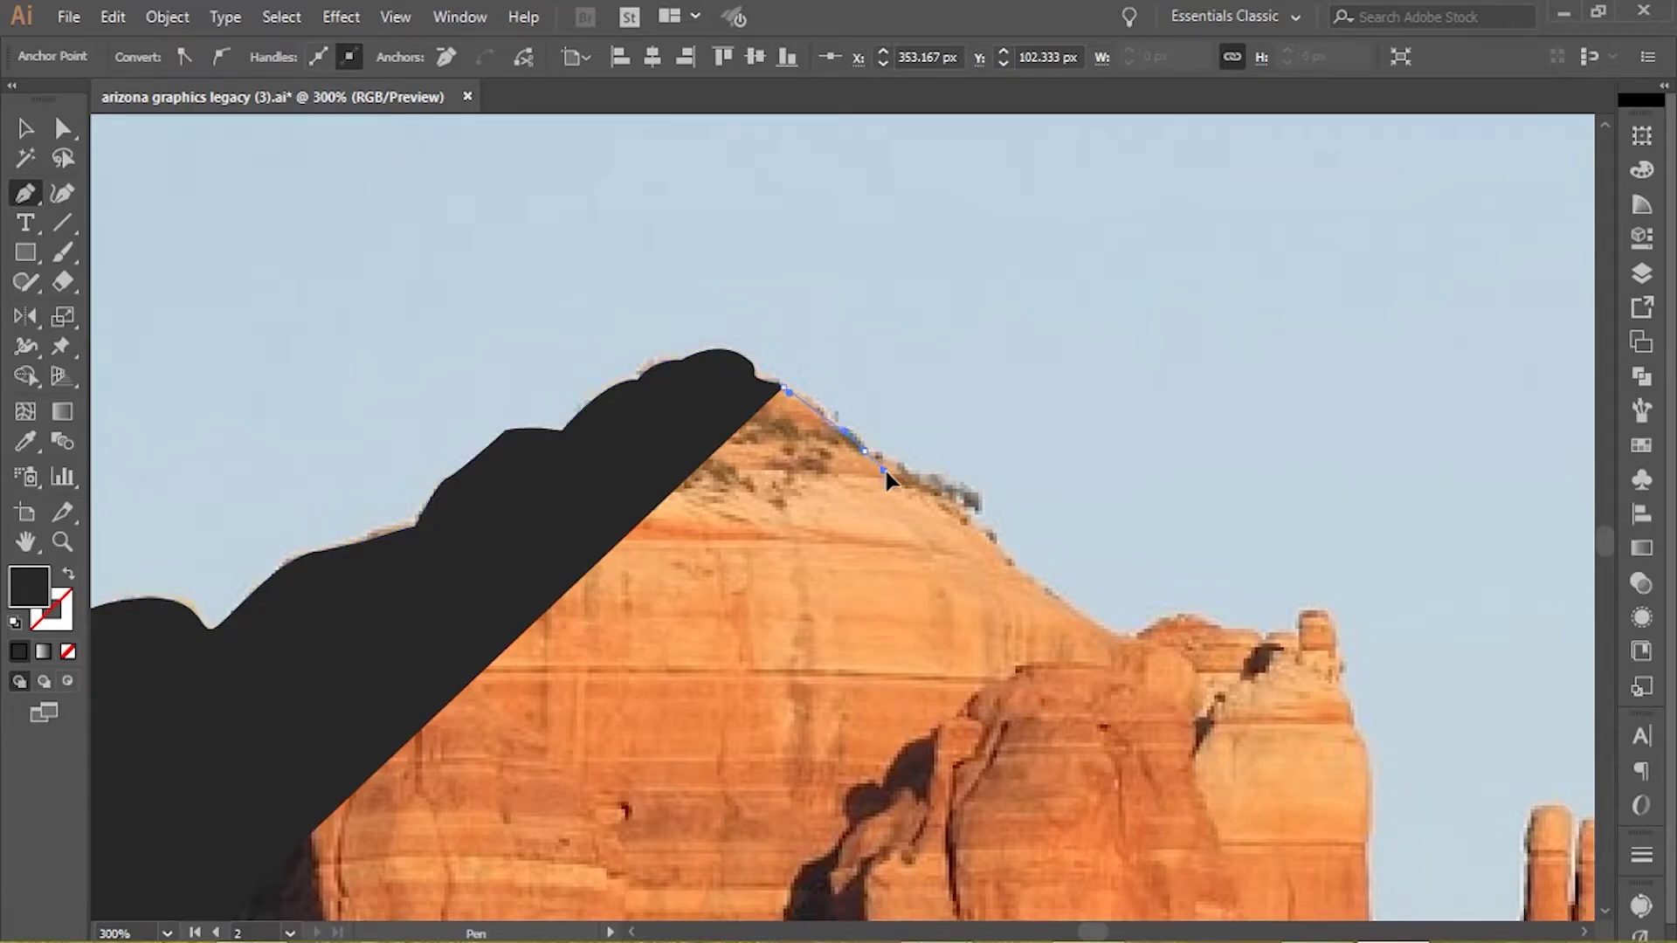
click(937, 498)
click(956, 516)
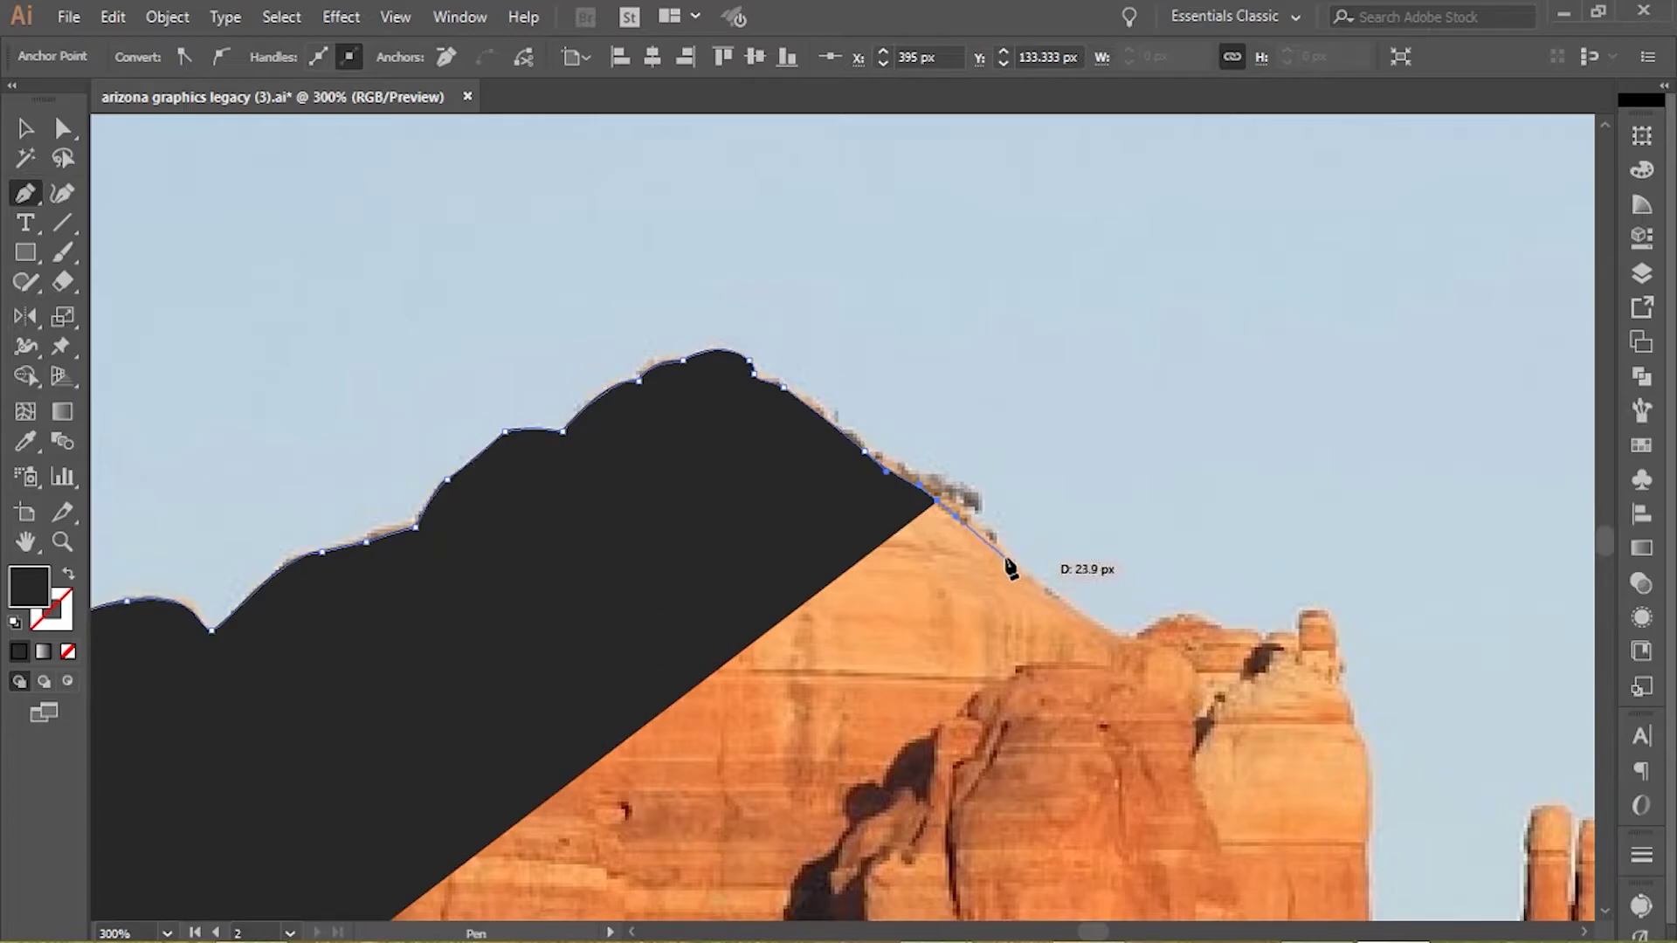
click(1007, 559)
click(1117, 633)
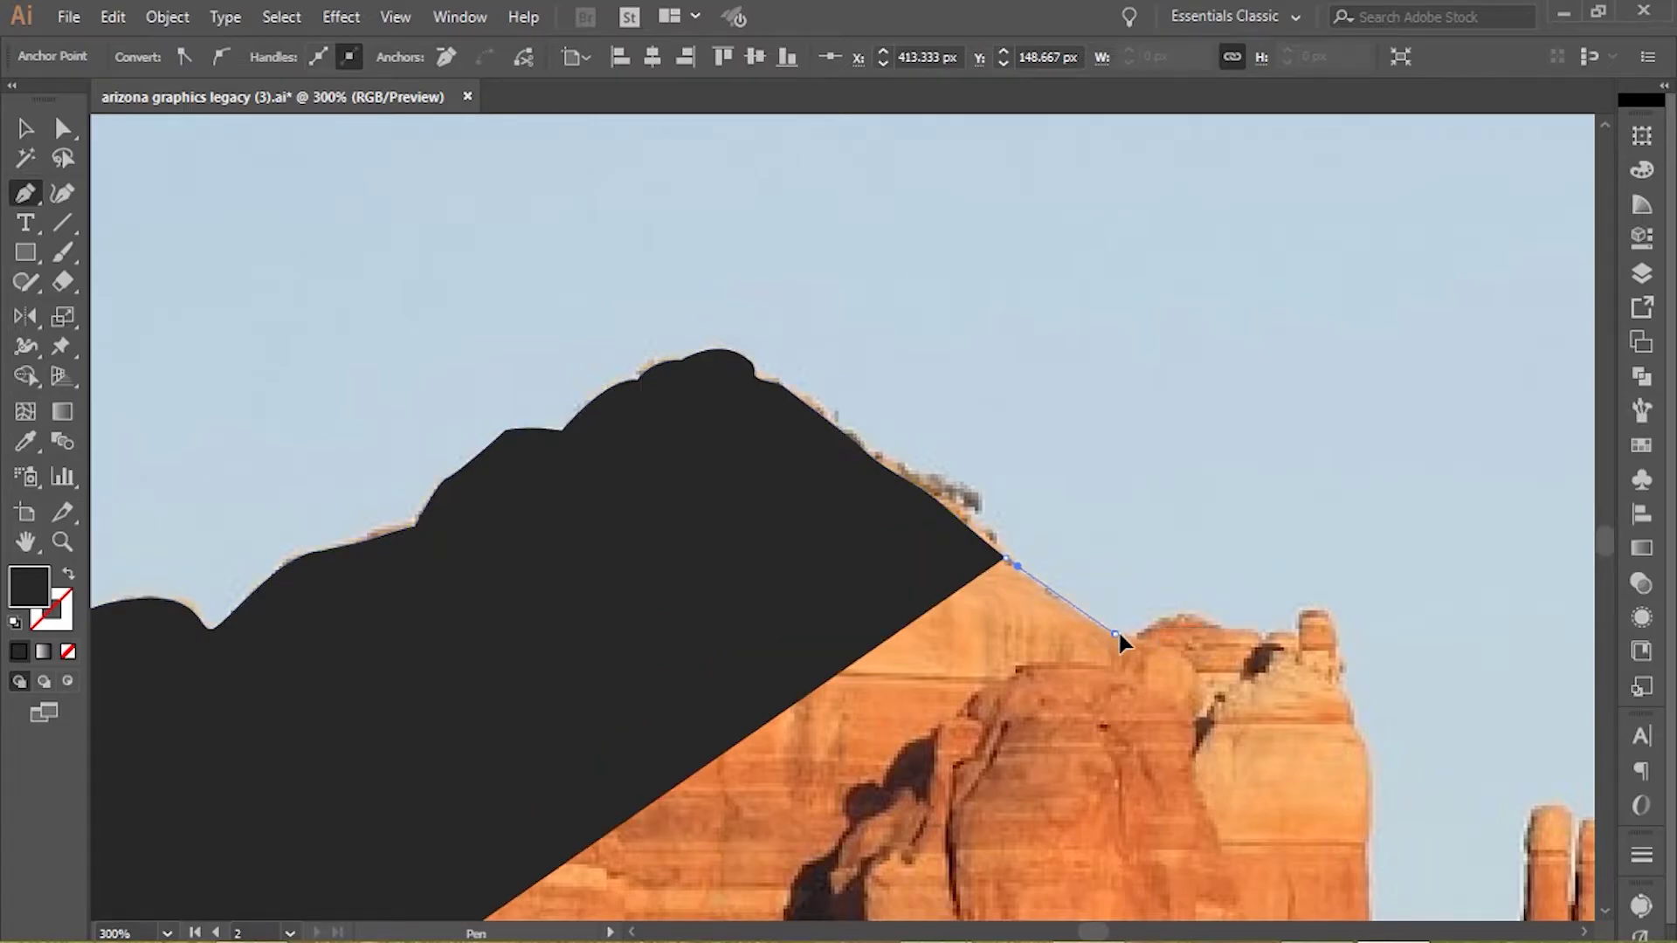
- Extend the path from the saddle over the low bump and along the ledge toward the small rock pillar
scroll(1224, 657, up, 1)
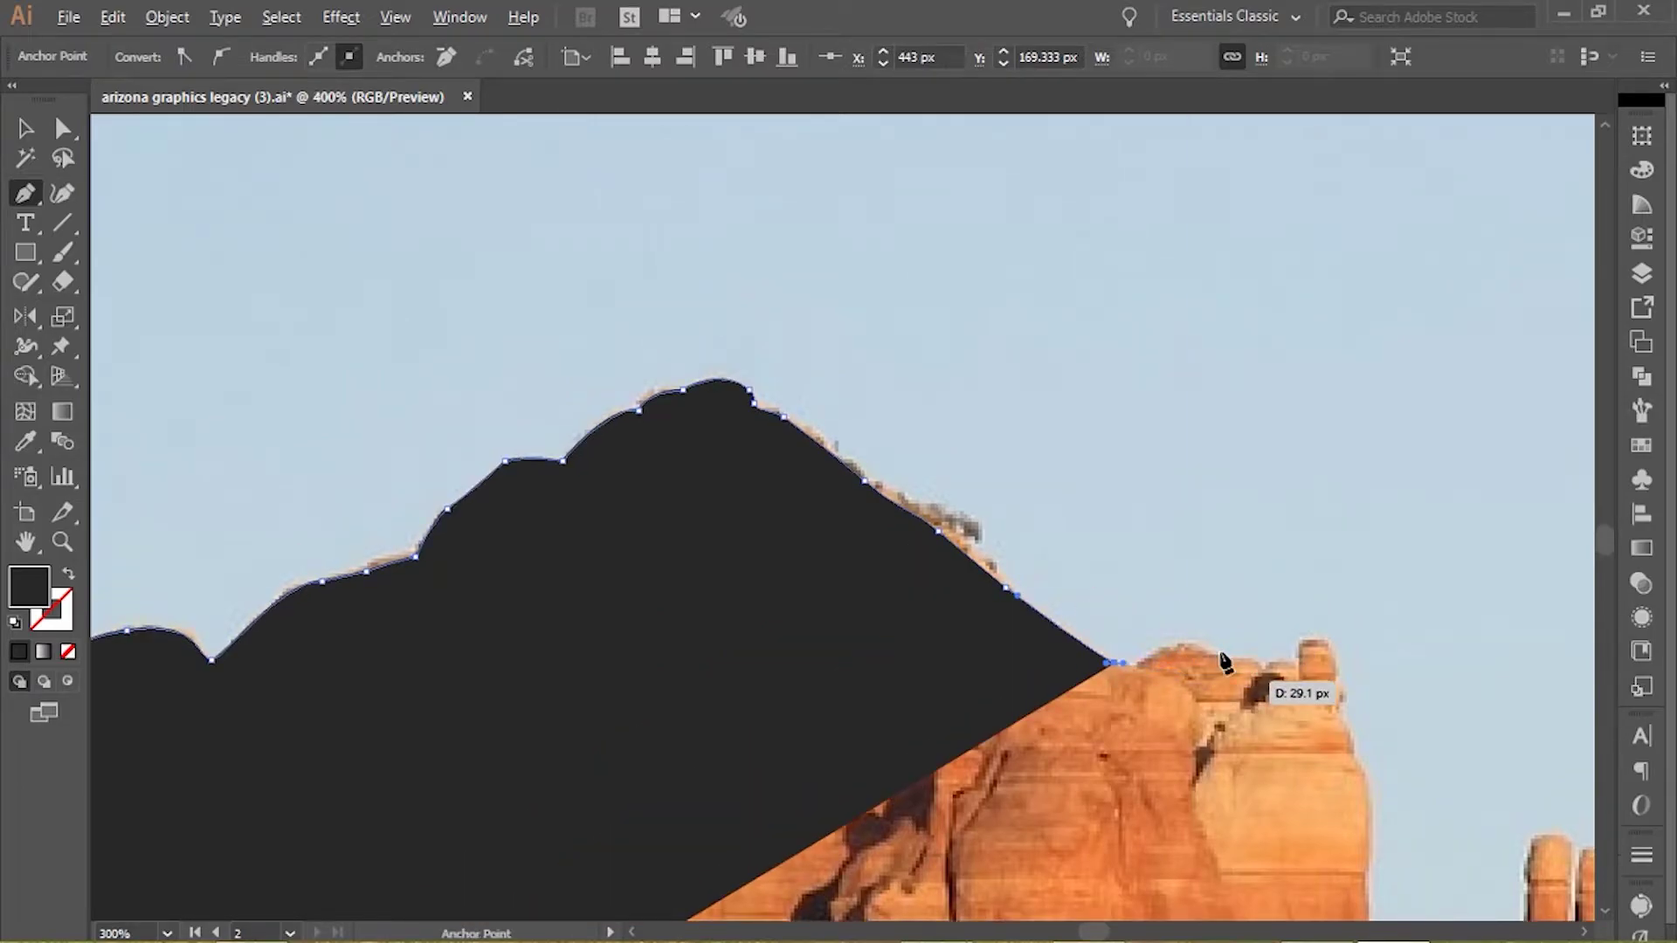
scroll(1230, 651, up, 1)
drag(1150, 647, 1158, 640)
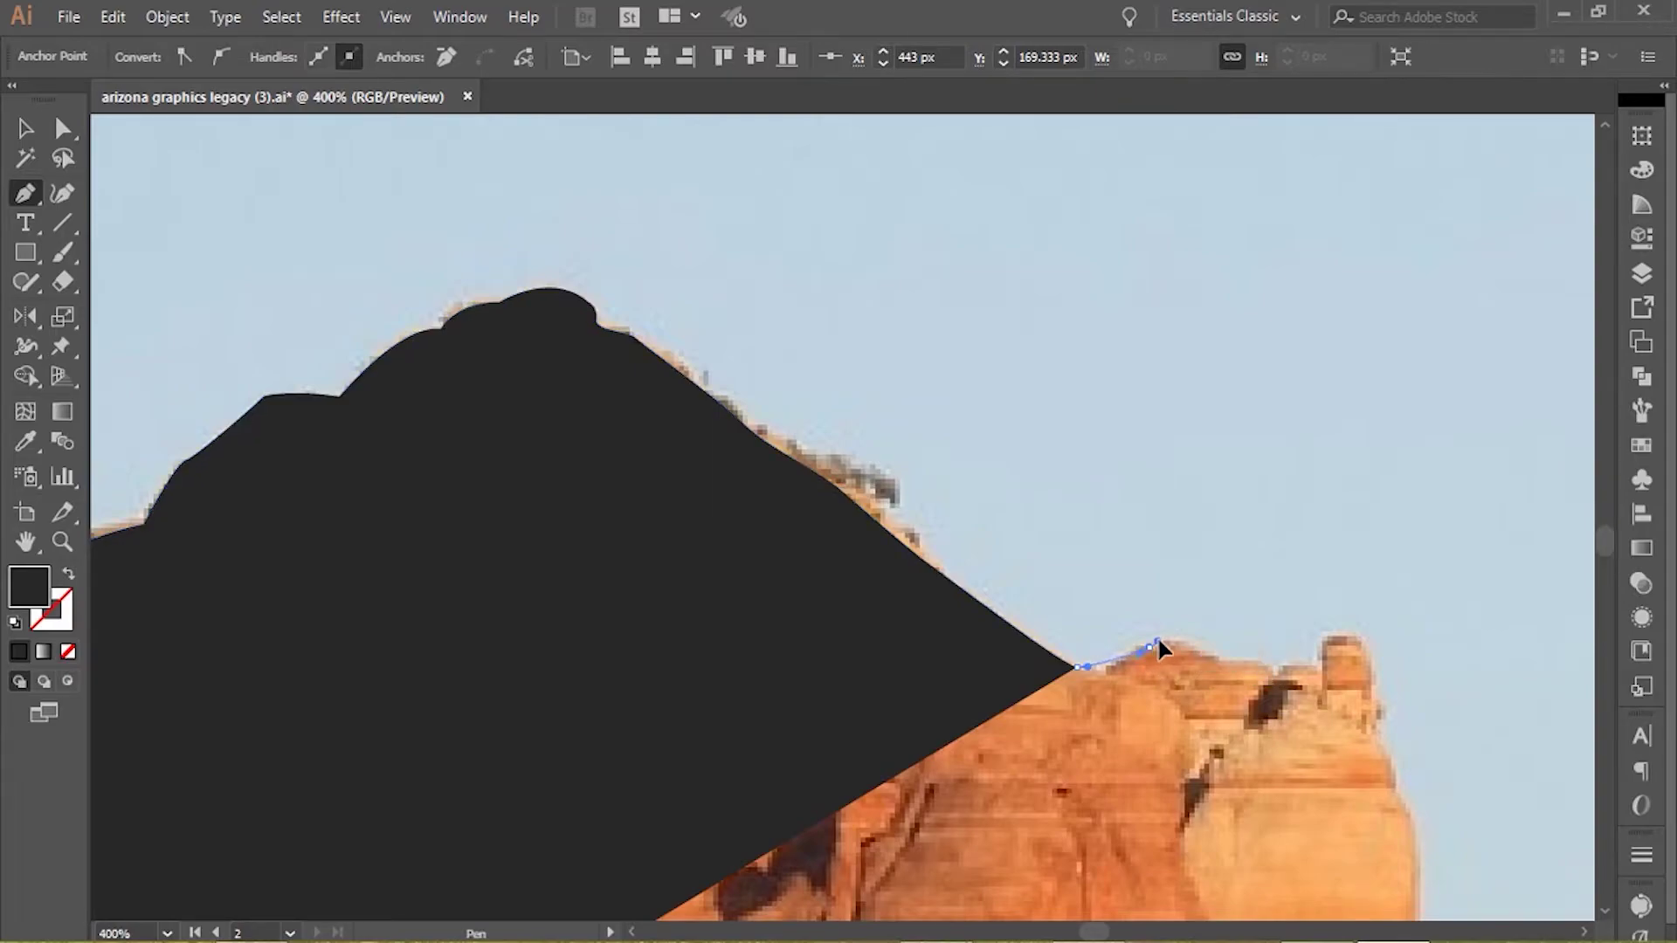
click(1229, 662)
click(1272, 670)
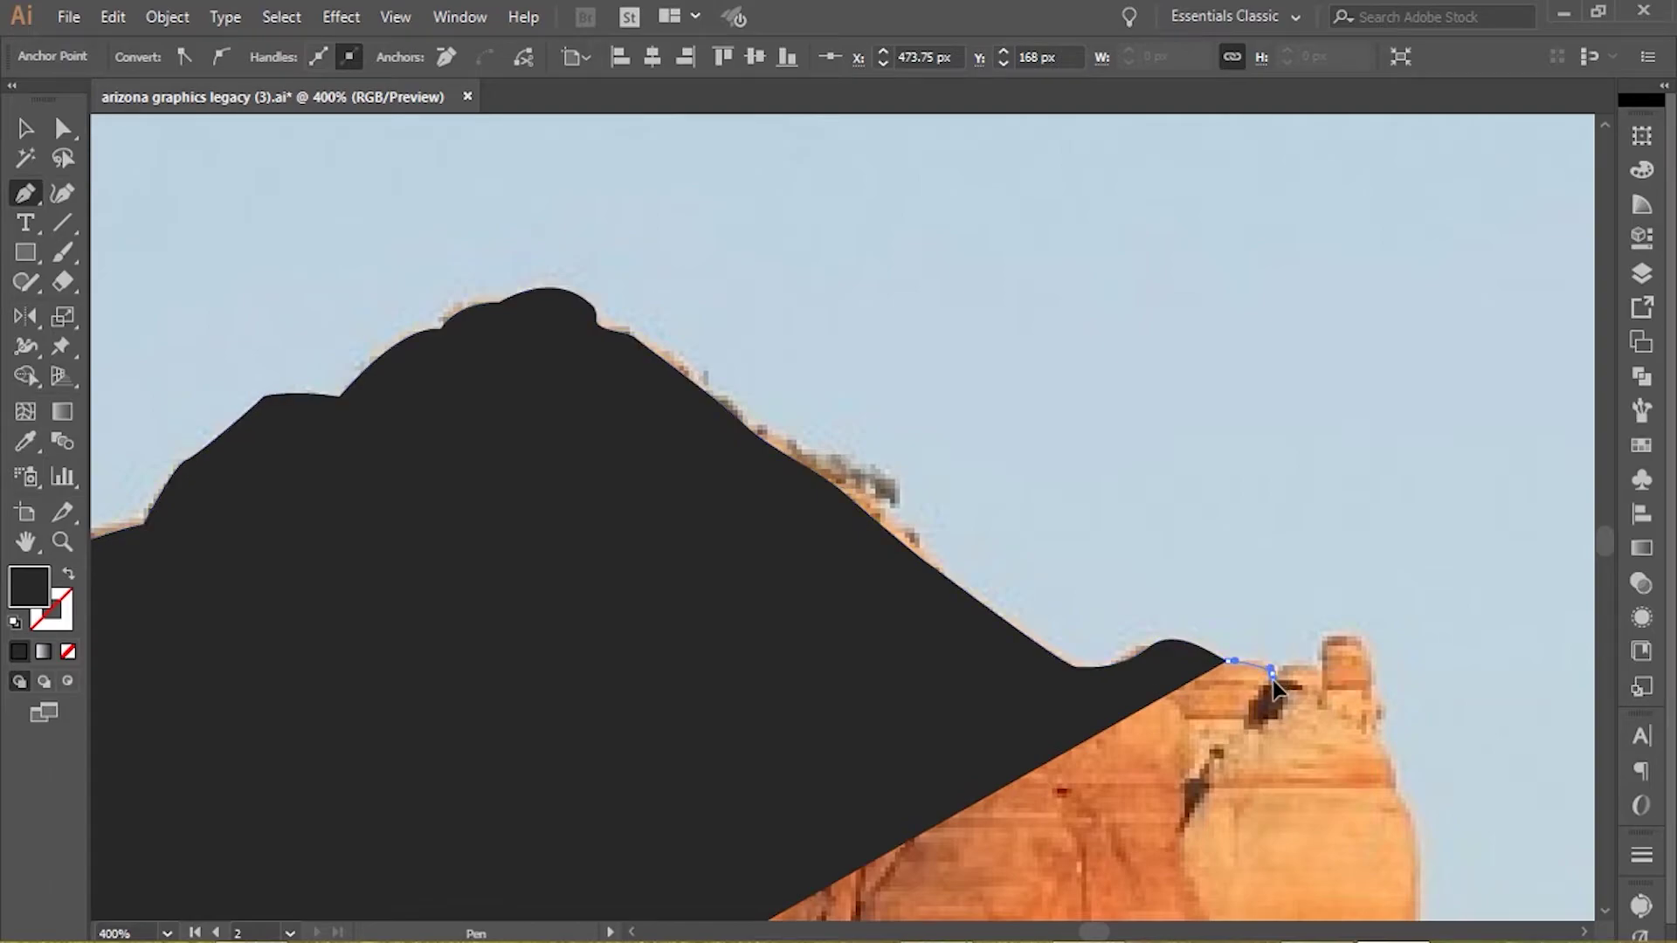
click(1301, 677)
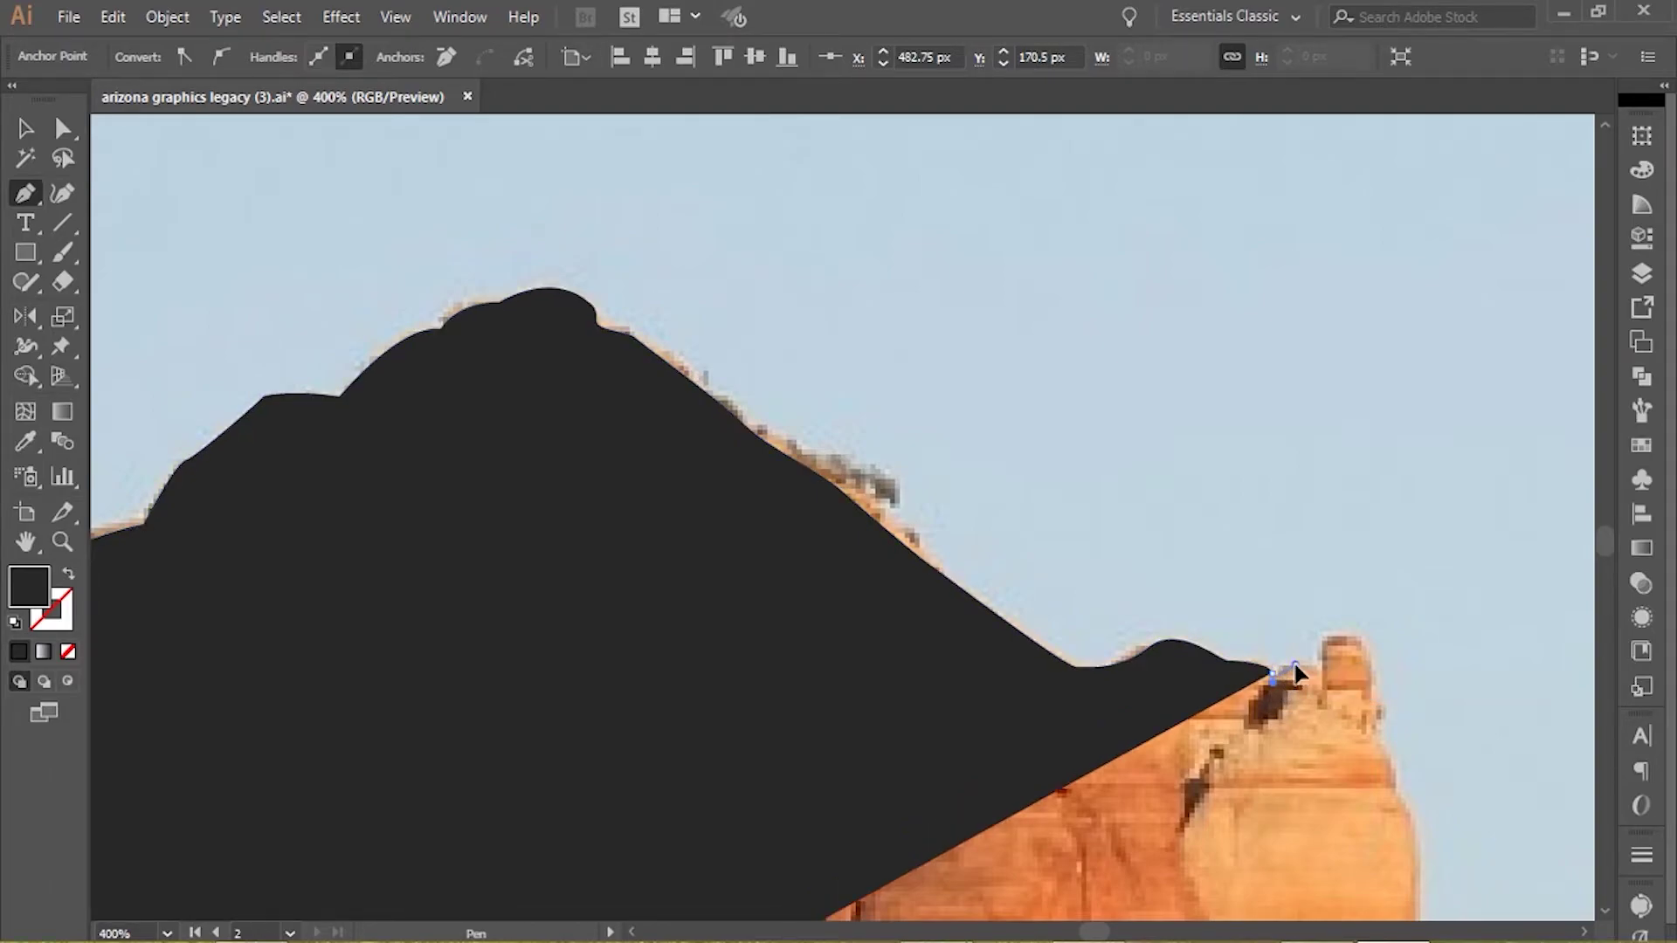
- Trace over the small rock pillar and down its far side to the rounded shoulder of the cliff
click(1318, 655)
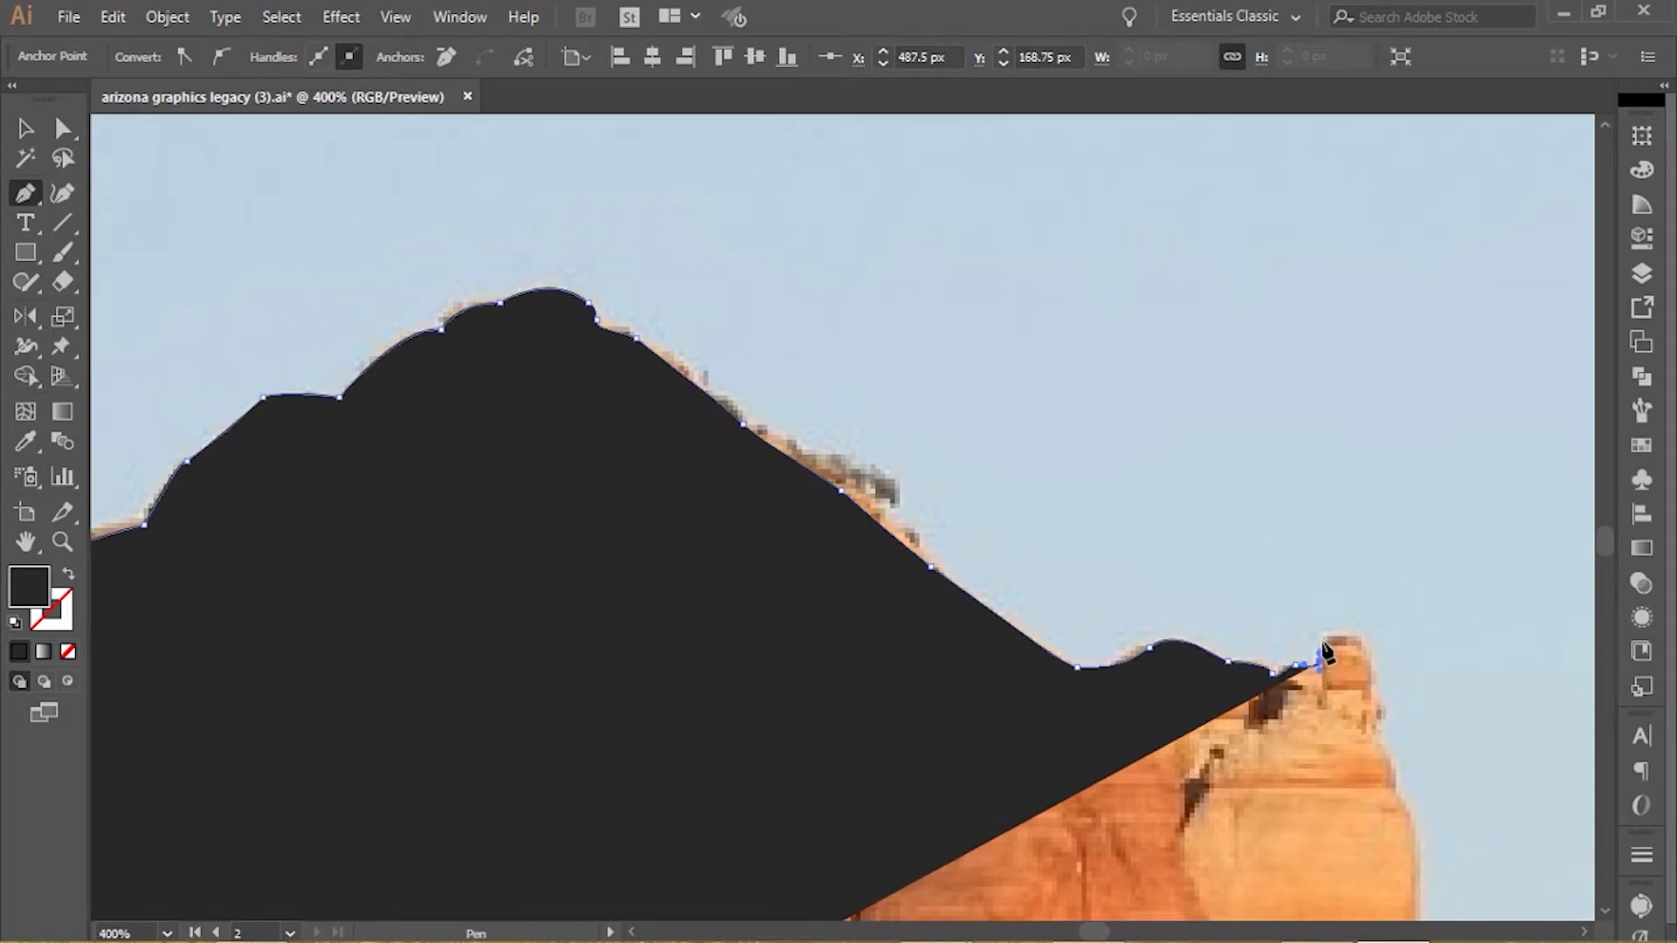
drag(1347, 637, 1357, 630)
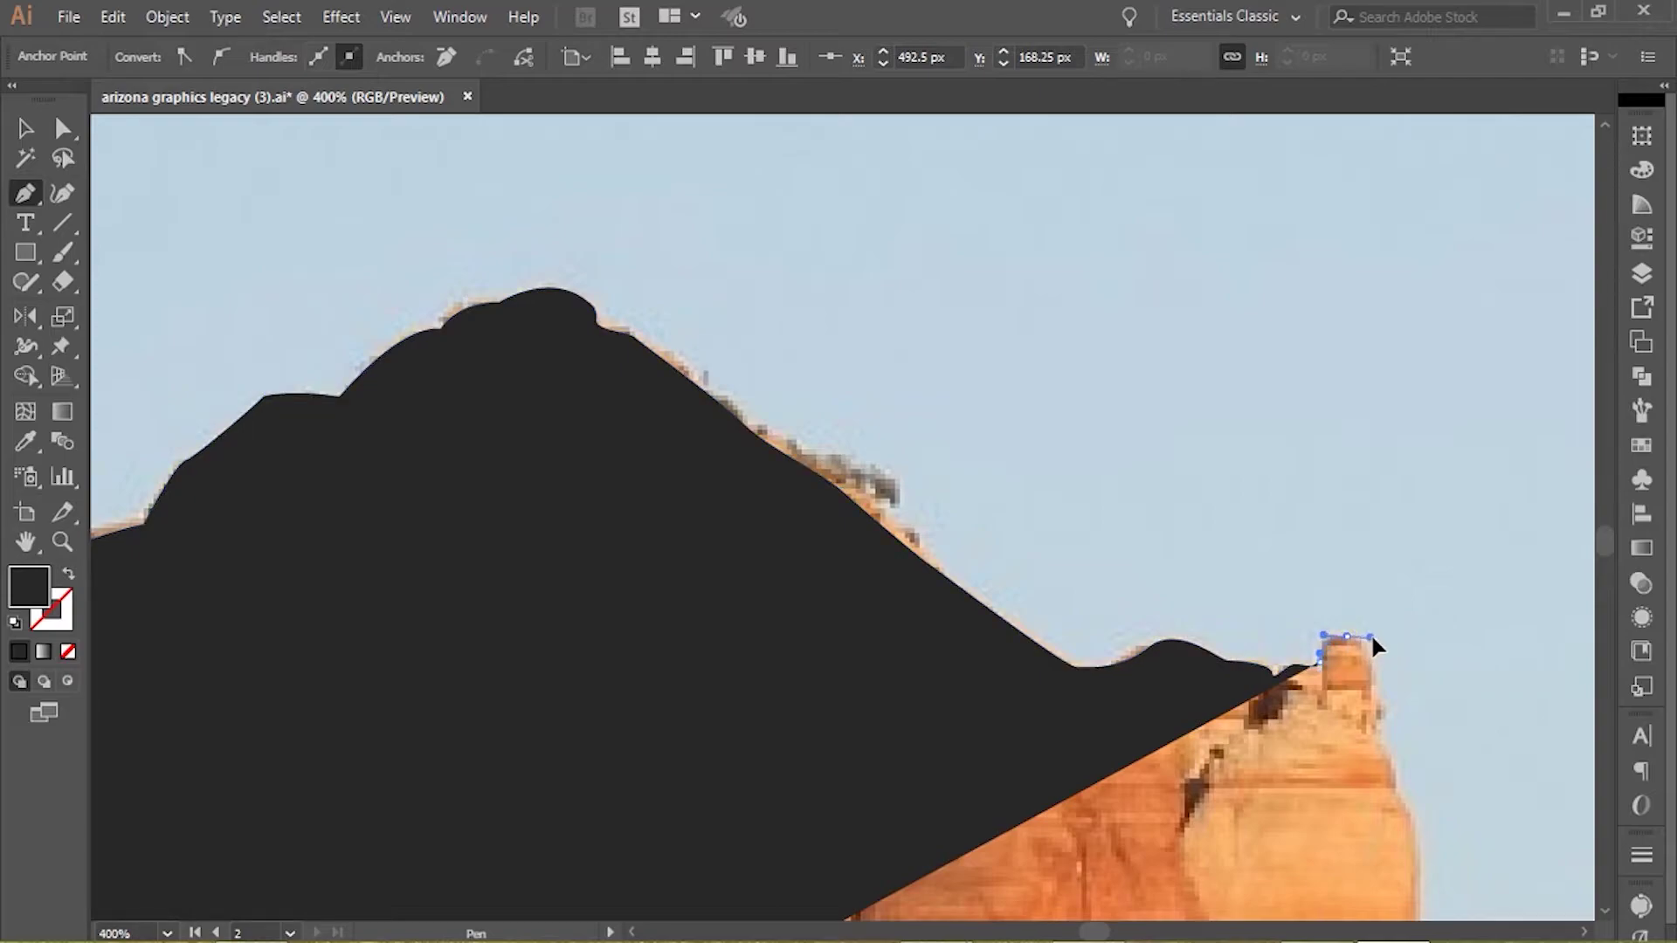
drag(1370, 732, 877, 469)
key(space)
click(876, 426)
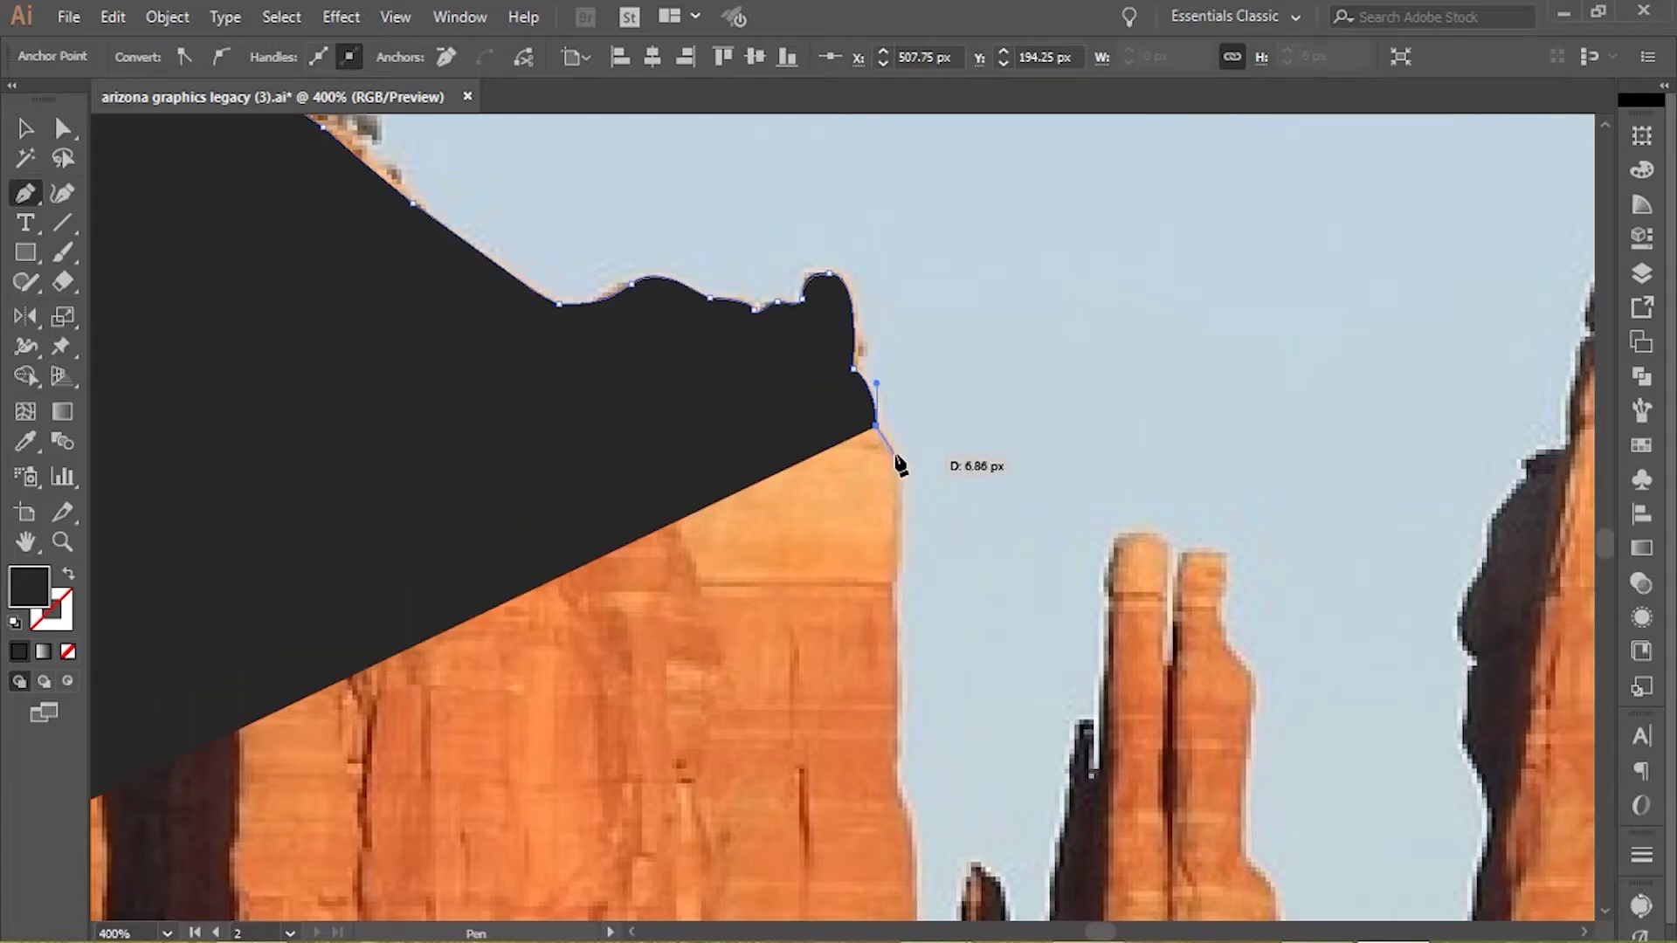
- Continue the path around the cliff's shoulder and down its vertical wall to the small outward jog
drag(883, 437, 897, 476)
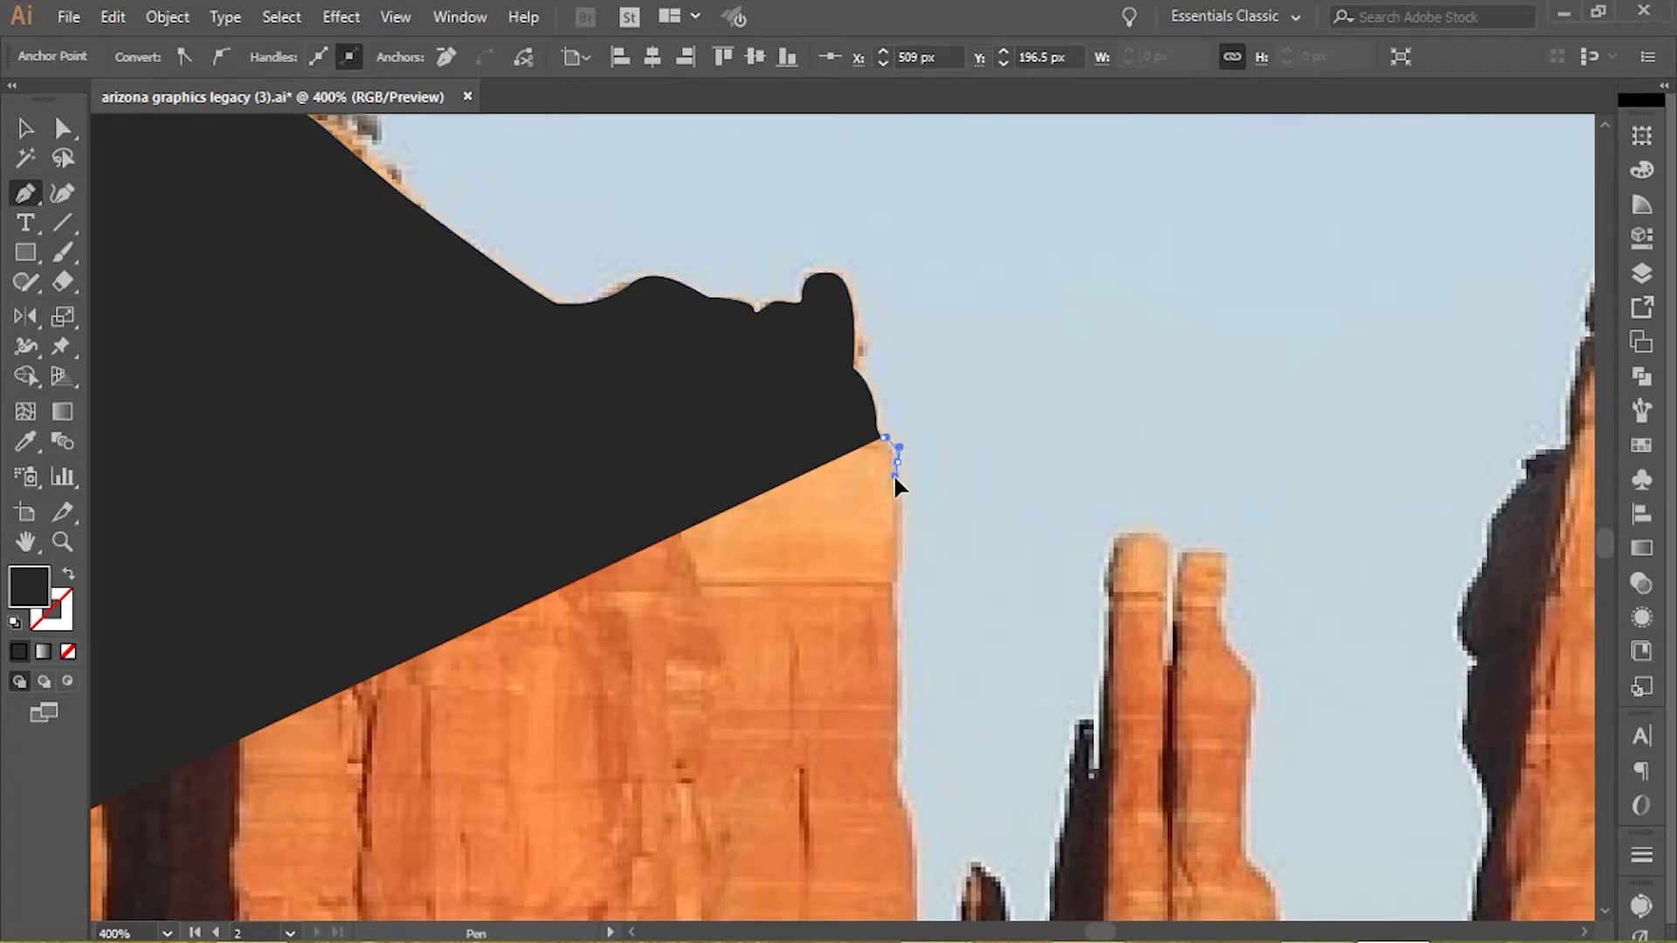
click(898, 580)
scroll(897, 612, down, 2)
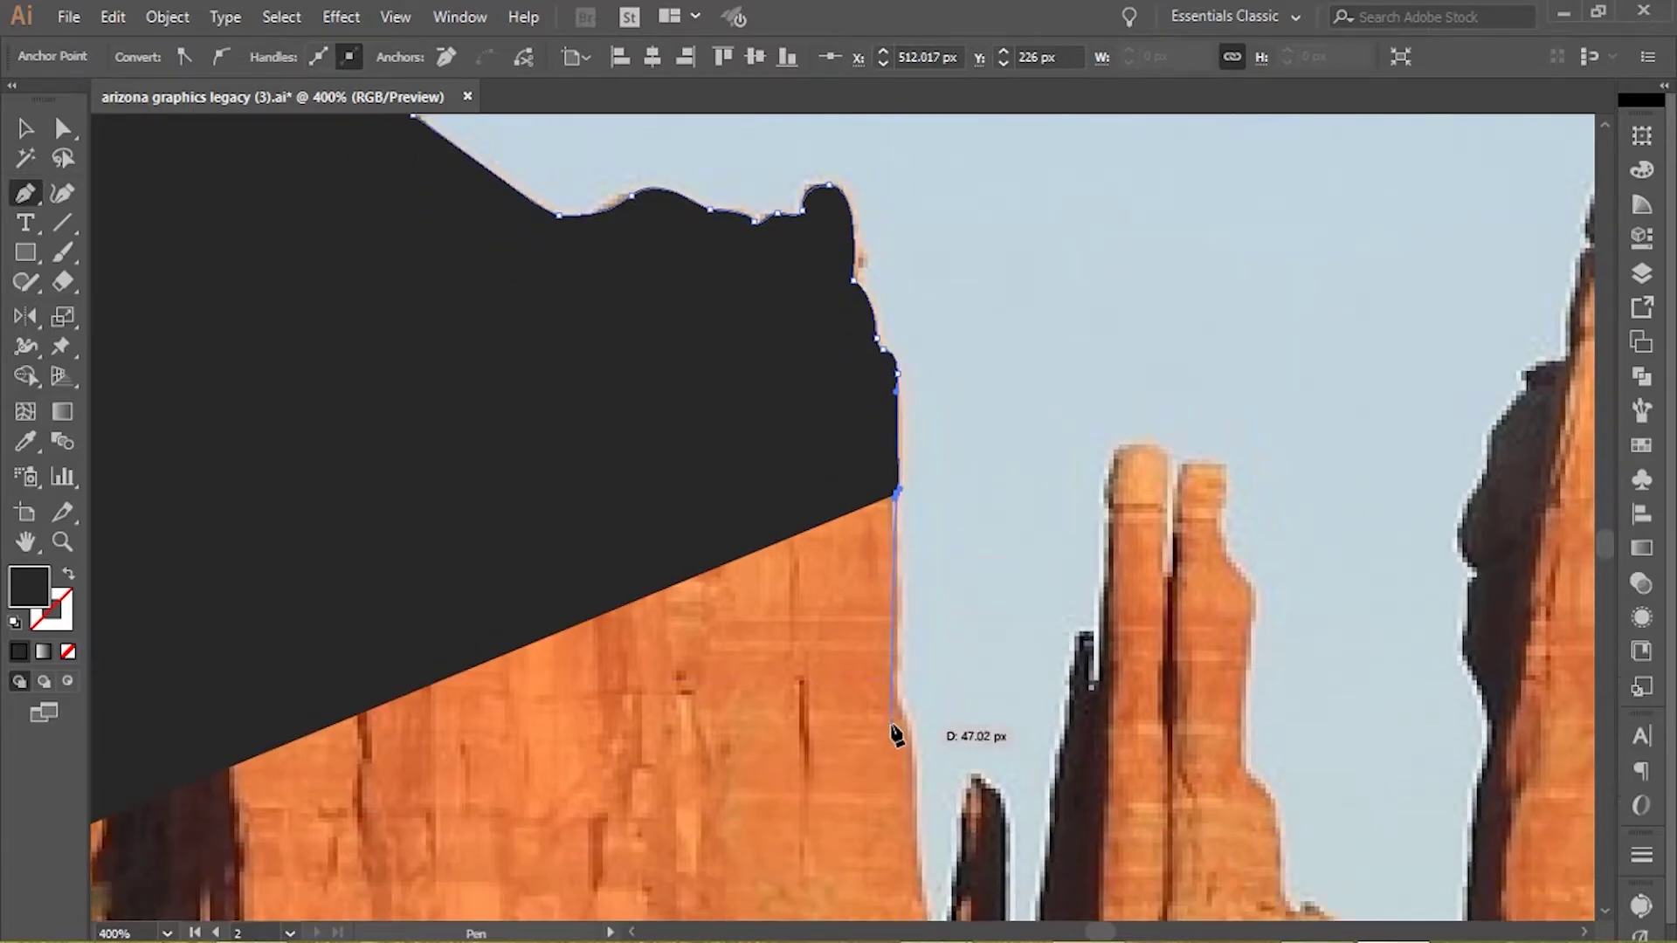
drag(898, 703, 905, 720)
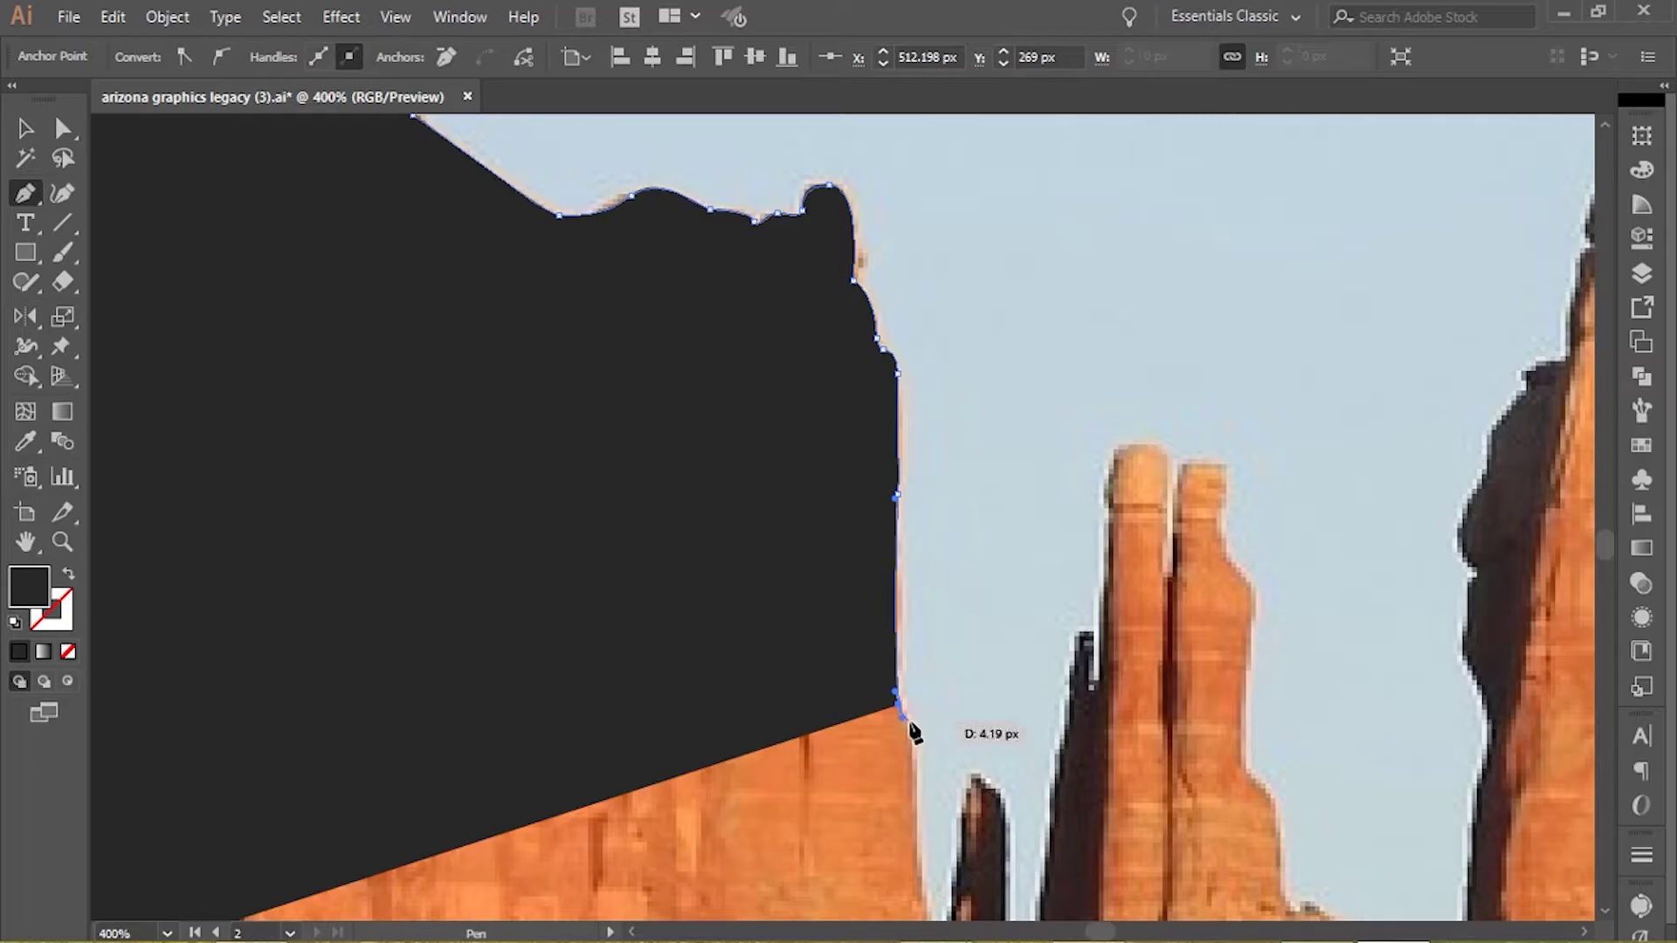
scroll(911, 741, down, 4)
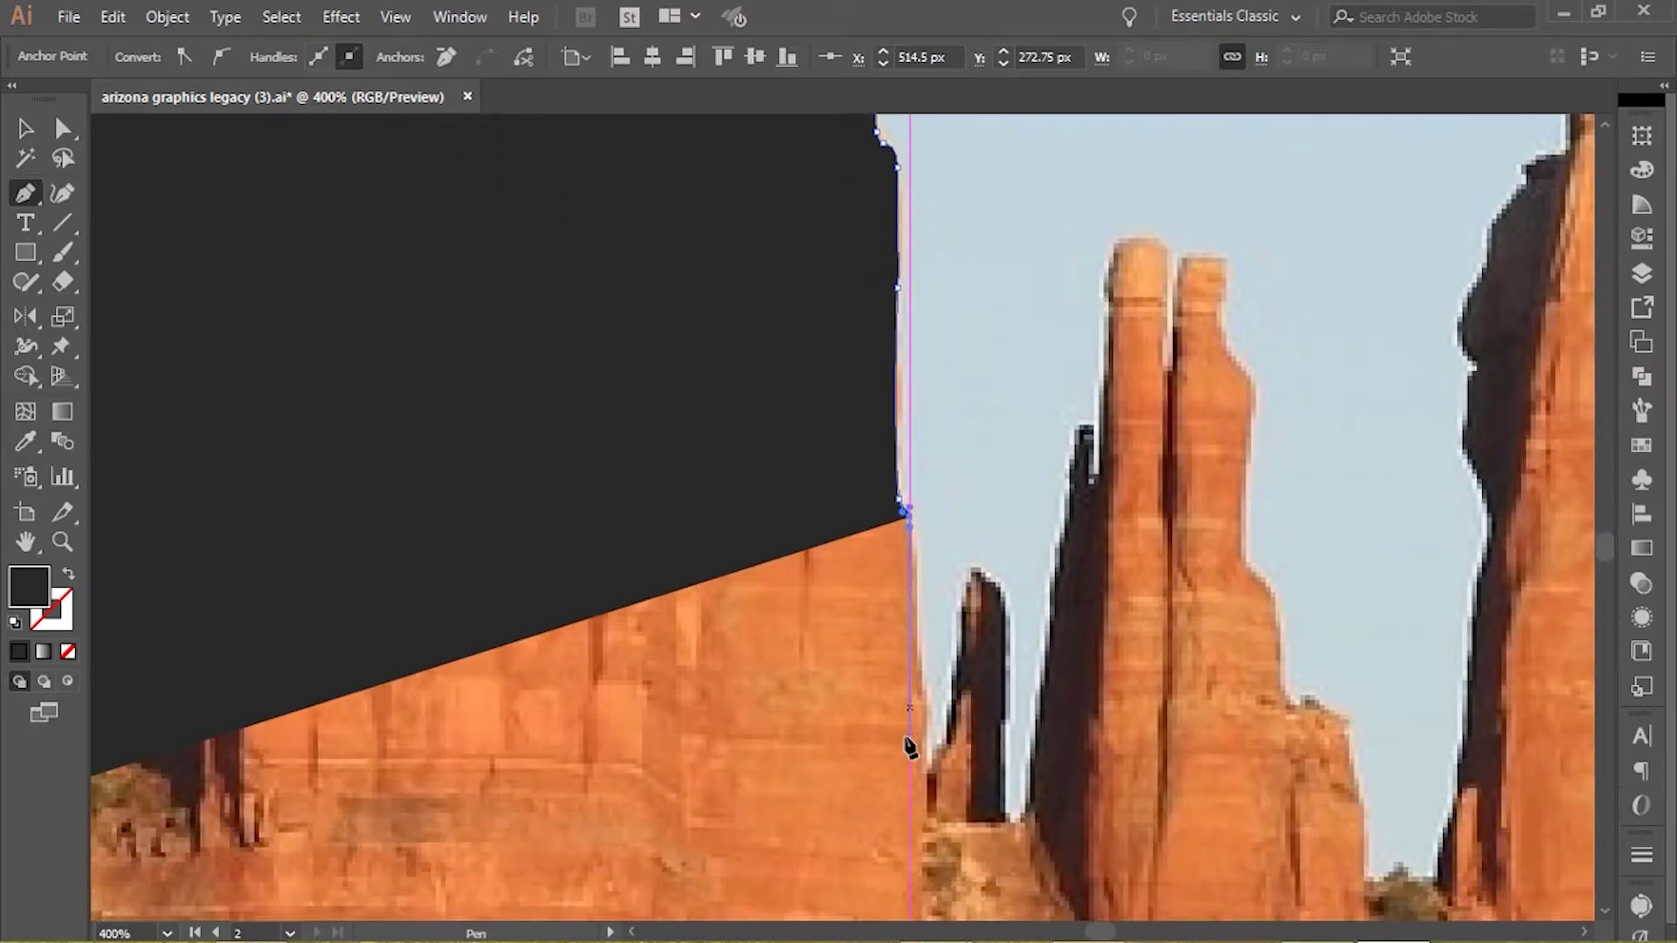
- Extend the silhouette down the lower cliff wall to the base of the gap beside the thin dark spire
scroll(929, 577, up, 3)
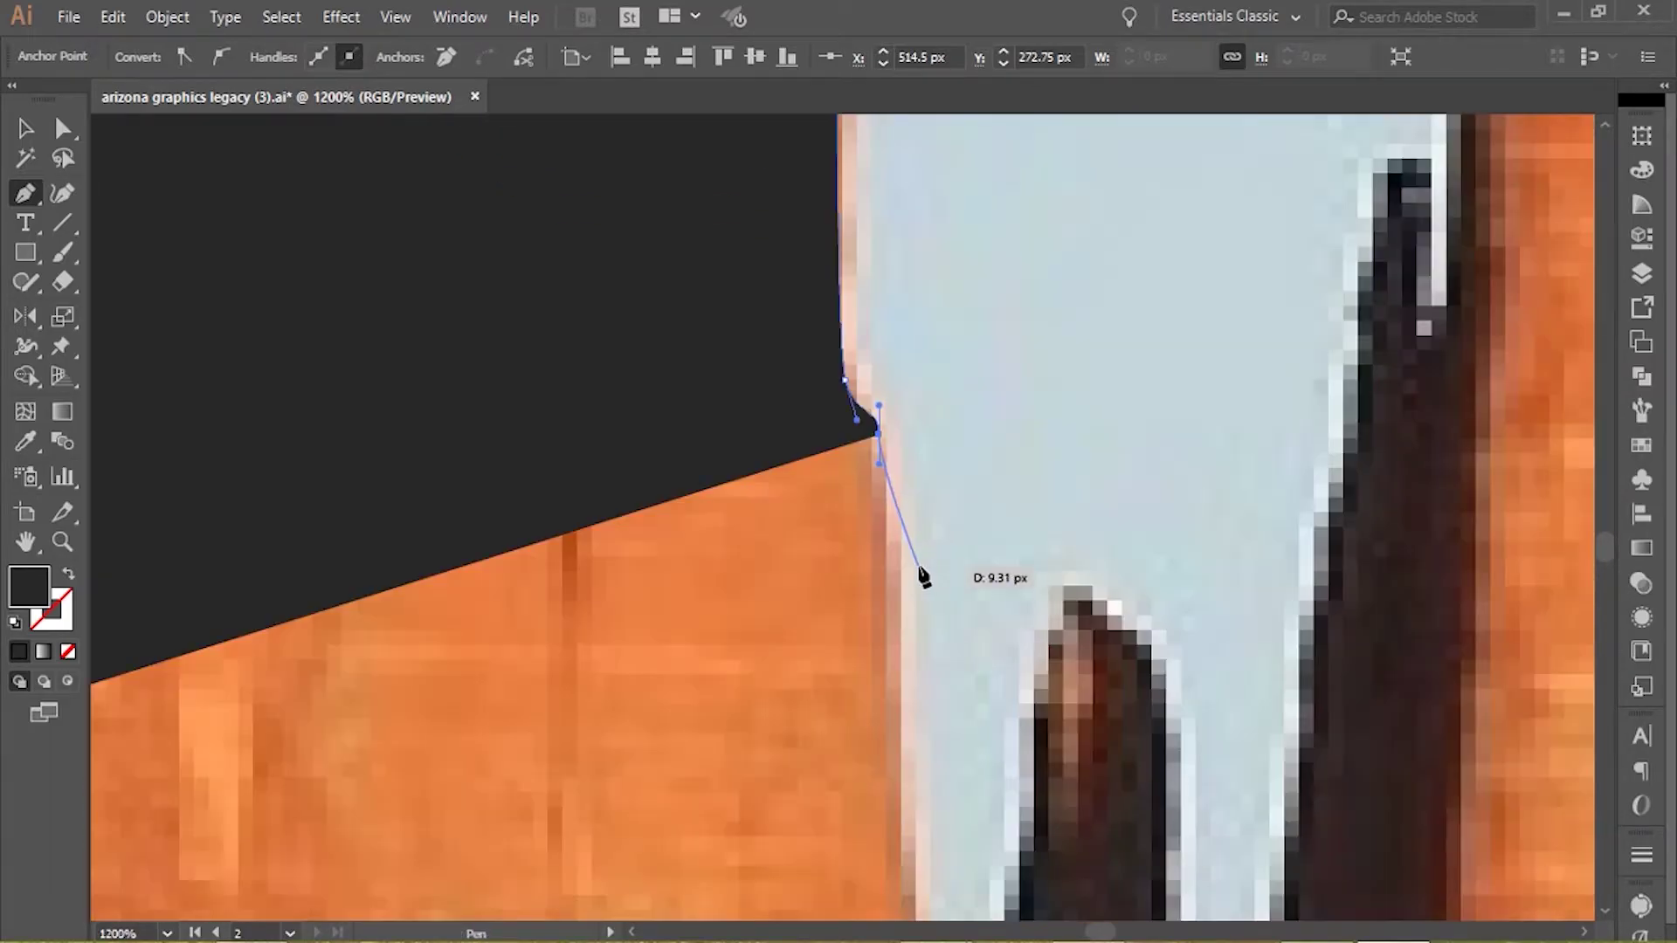
scroll(903, 591, down, 3)
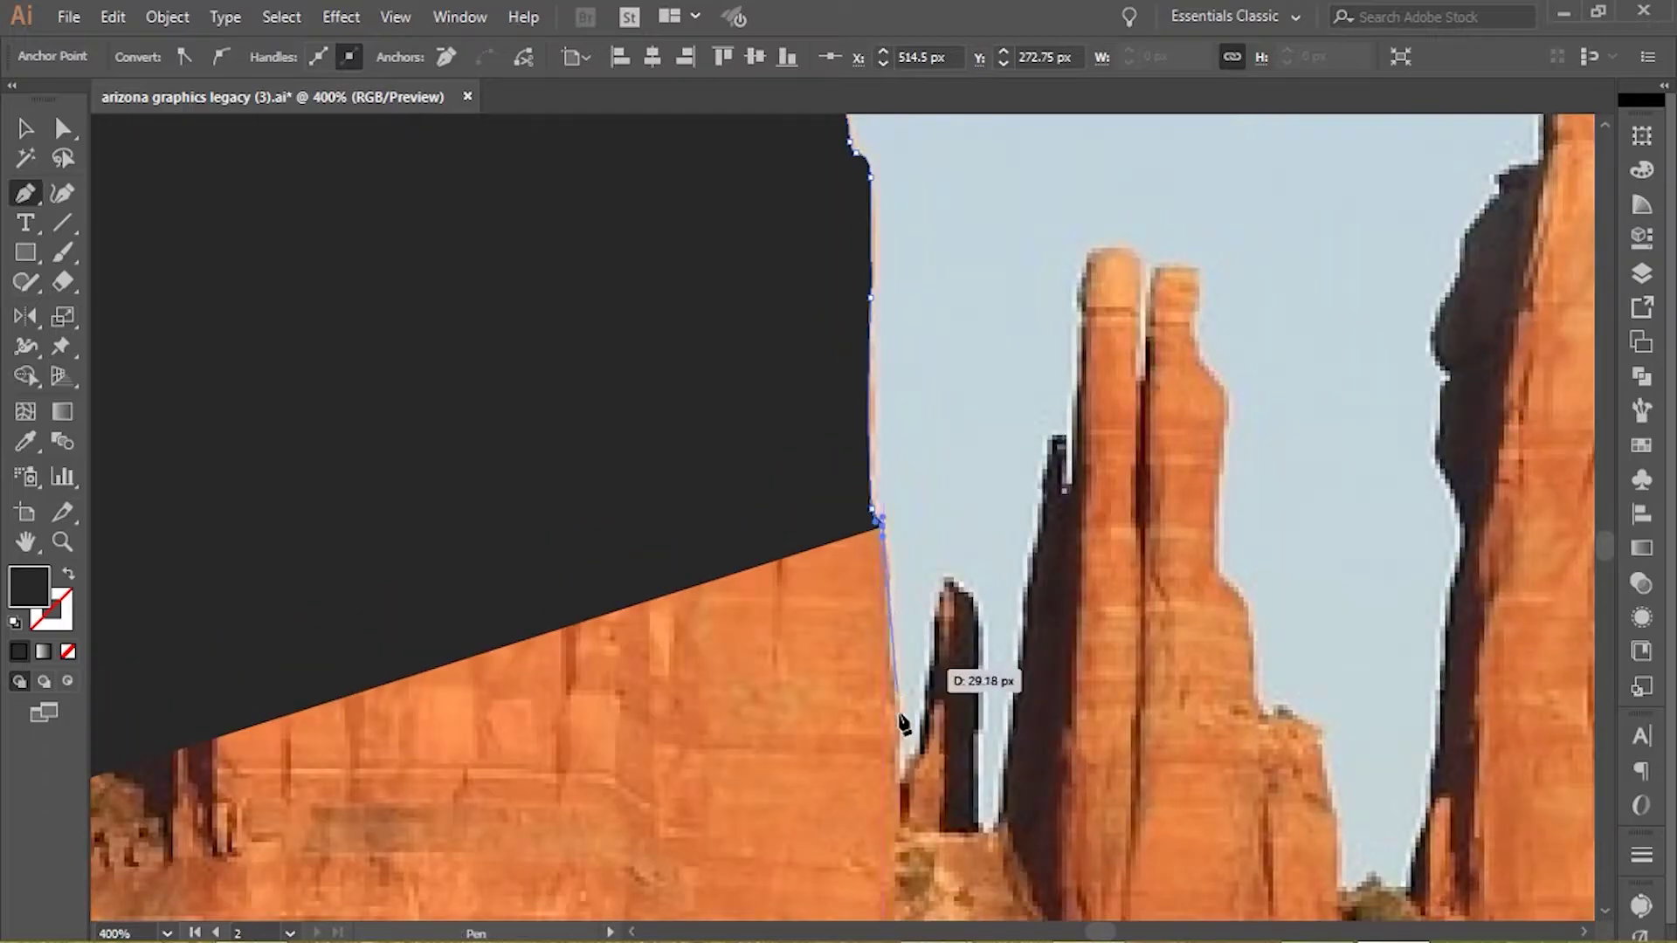
click(896, 782)
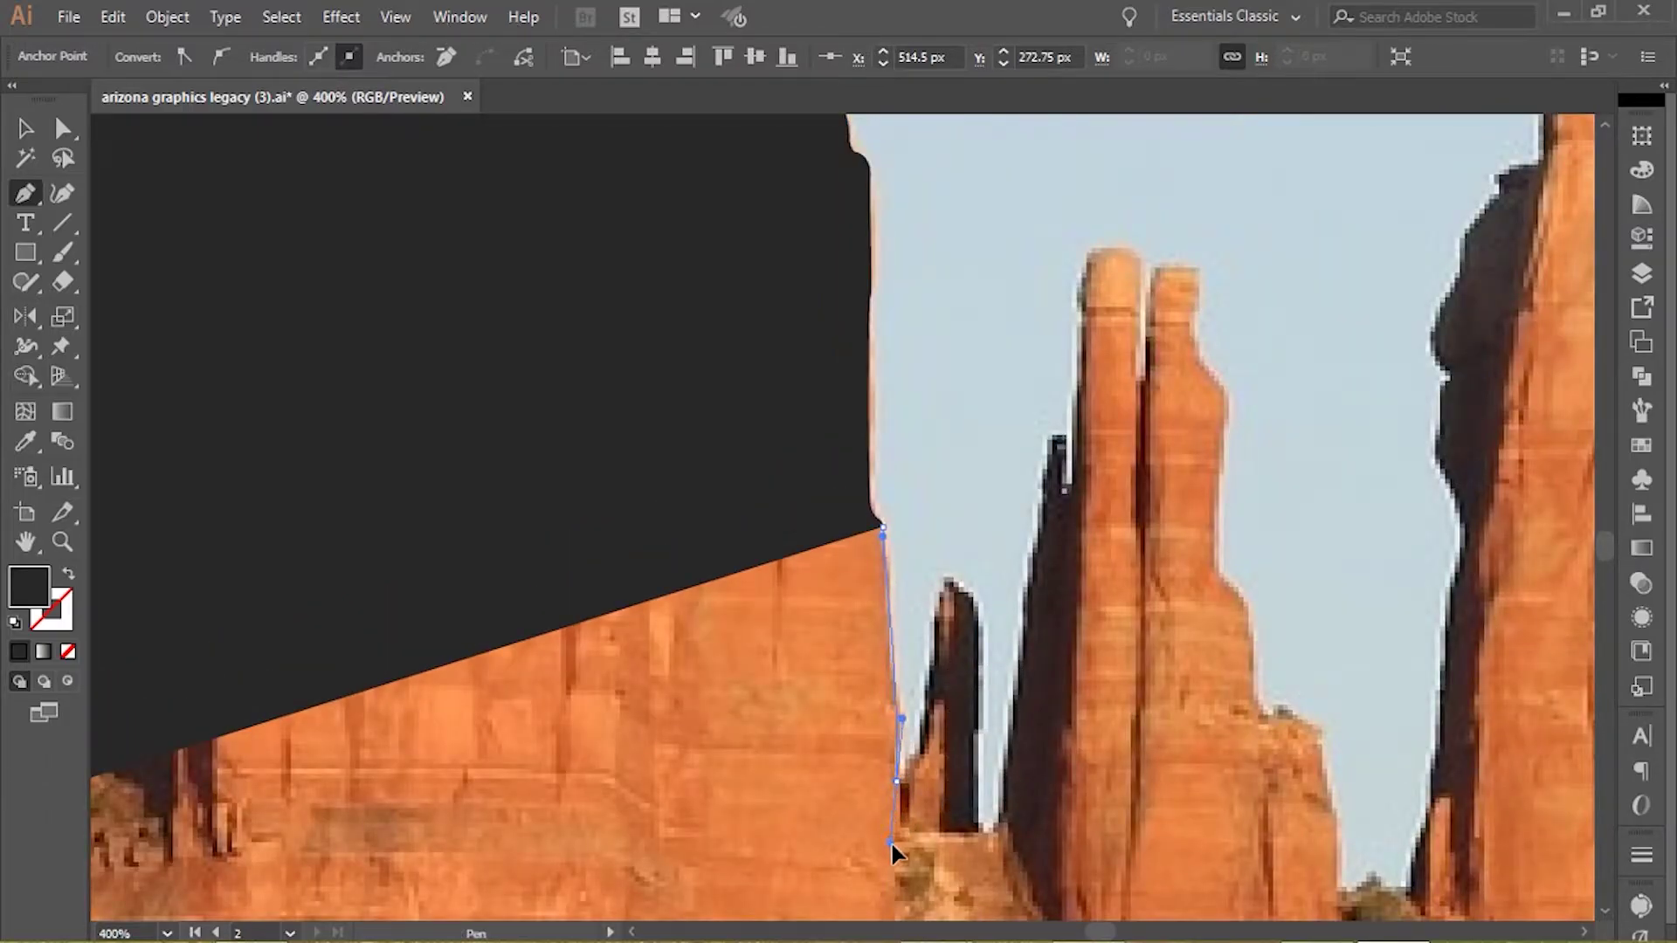
key(ctrl+z)
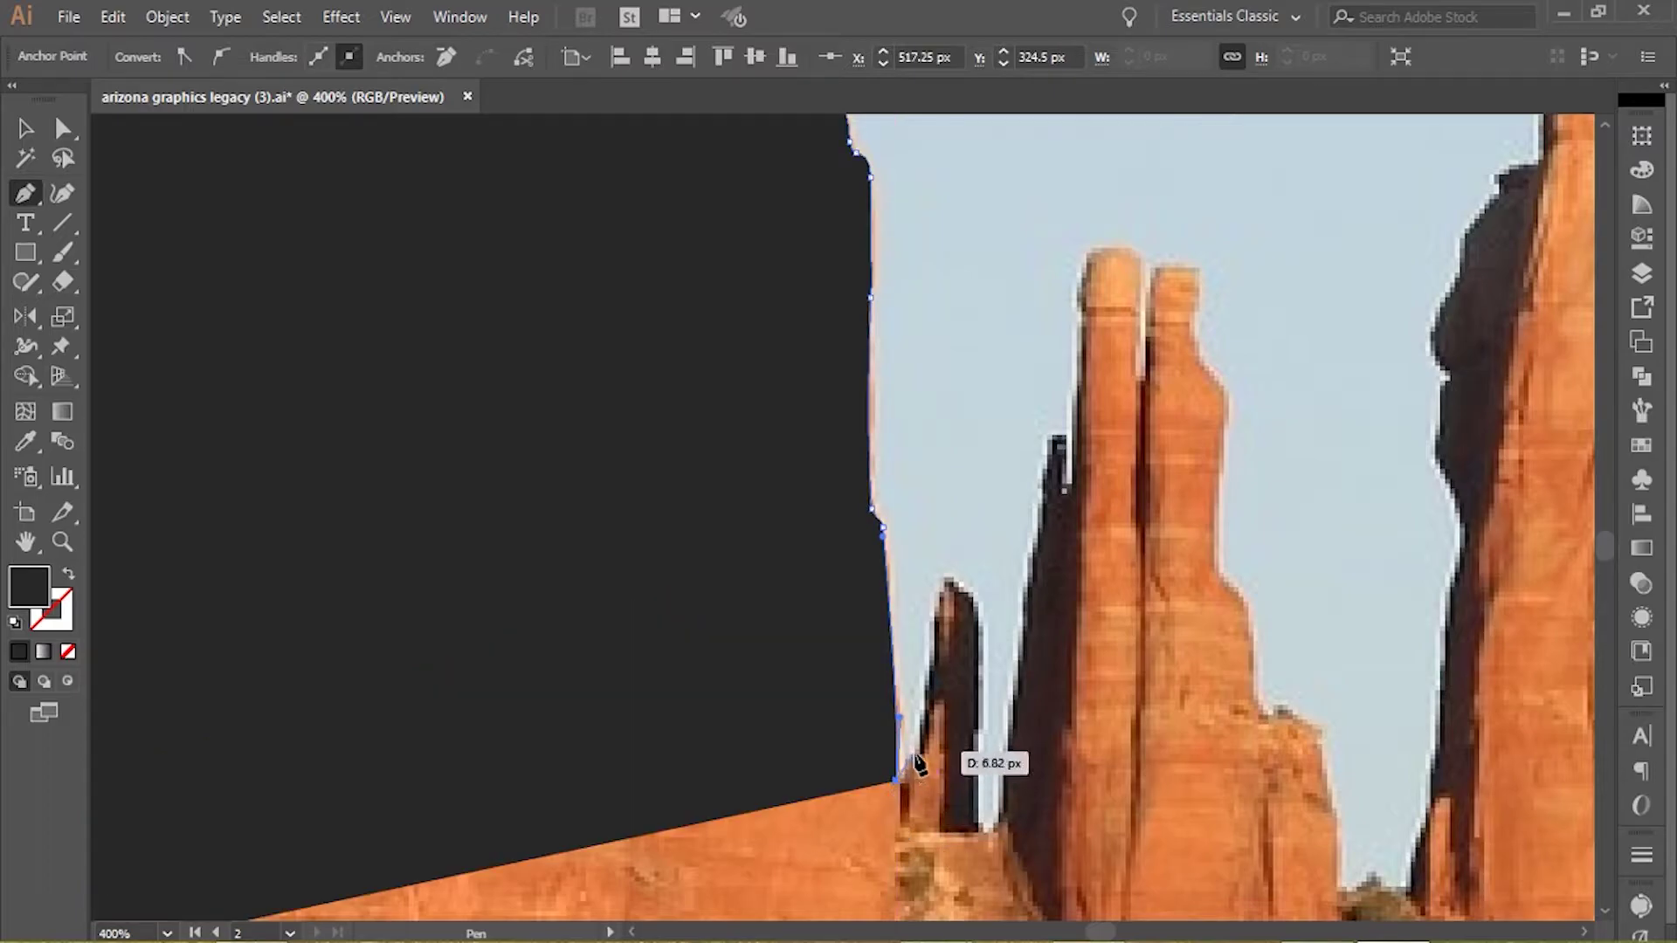
- Trace up and over the thin dark spire, down its far side and across the bottom of the next gap
click(919, 750)
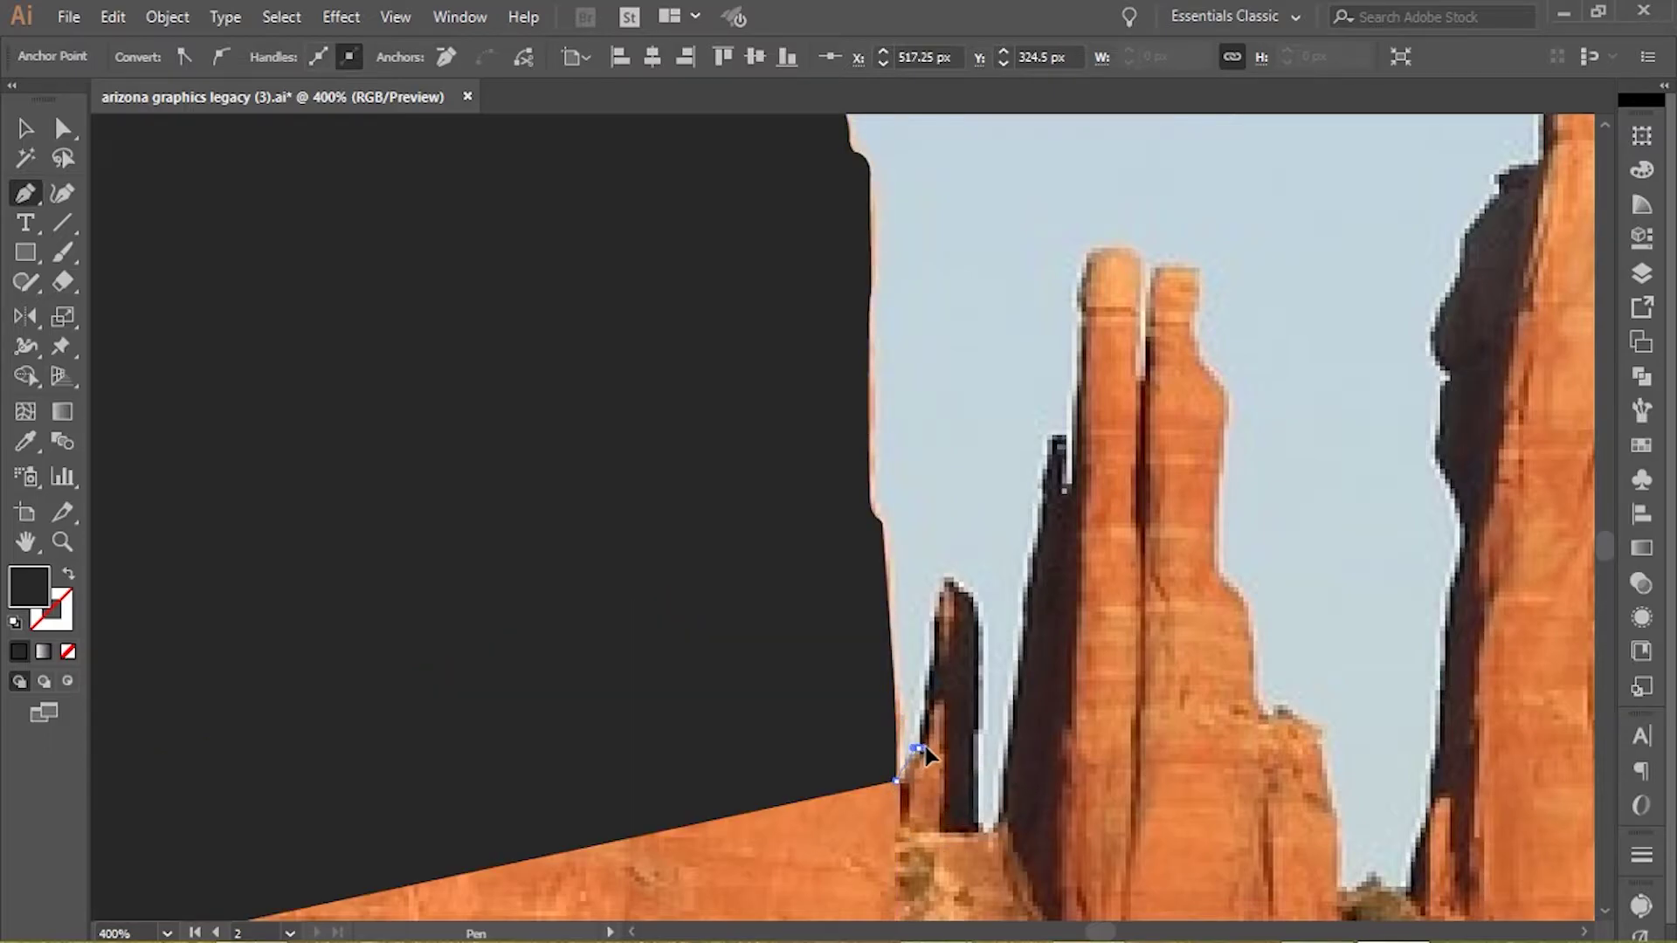
click(930, 662)
click(948, 577)
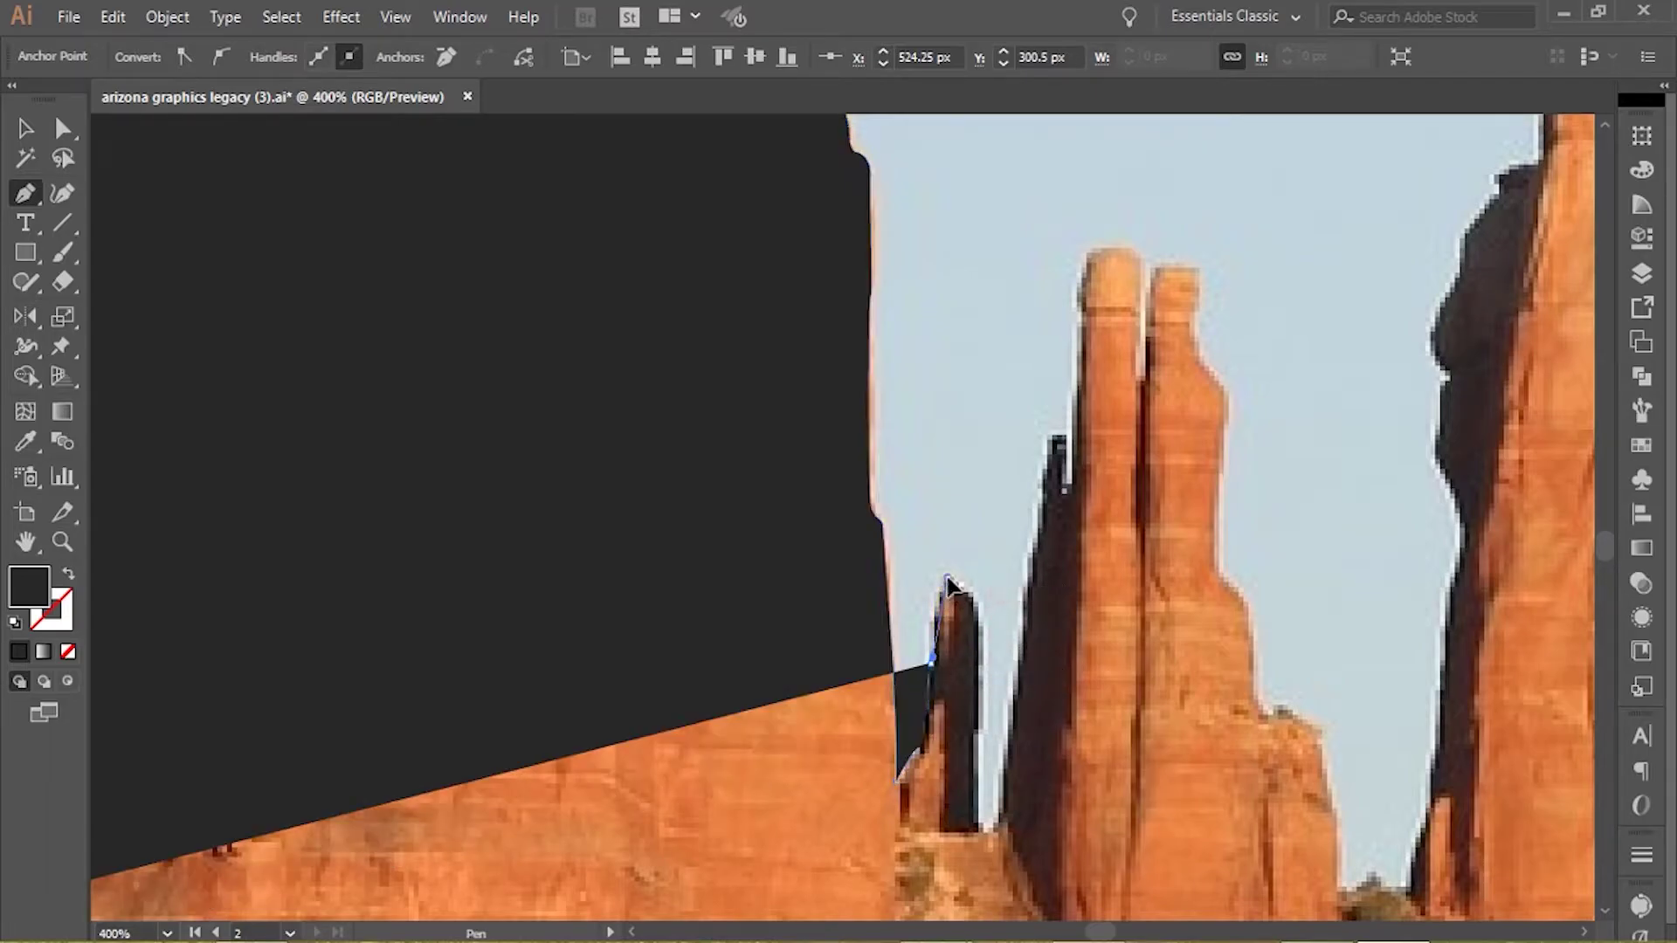
click(975, 612)
drag(968, 821, 1021, 764)
- Outline the spiked ledge and both twin pillars, including the narrow cleft between them, ending at the right pillar's lower step
drag(1052, 445, 1137, 271)
drag(1137, 381, 1142, 381)
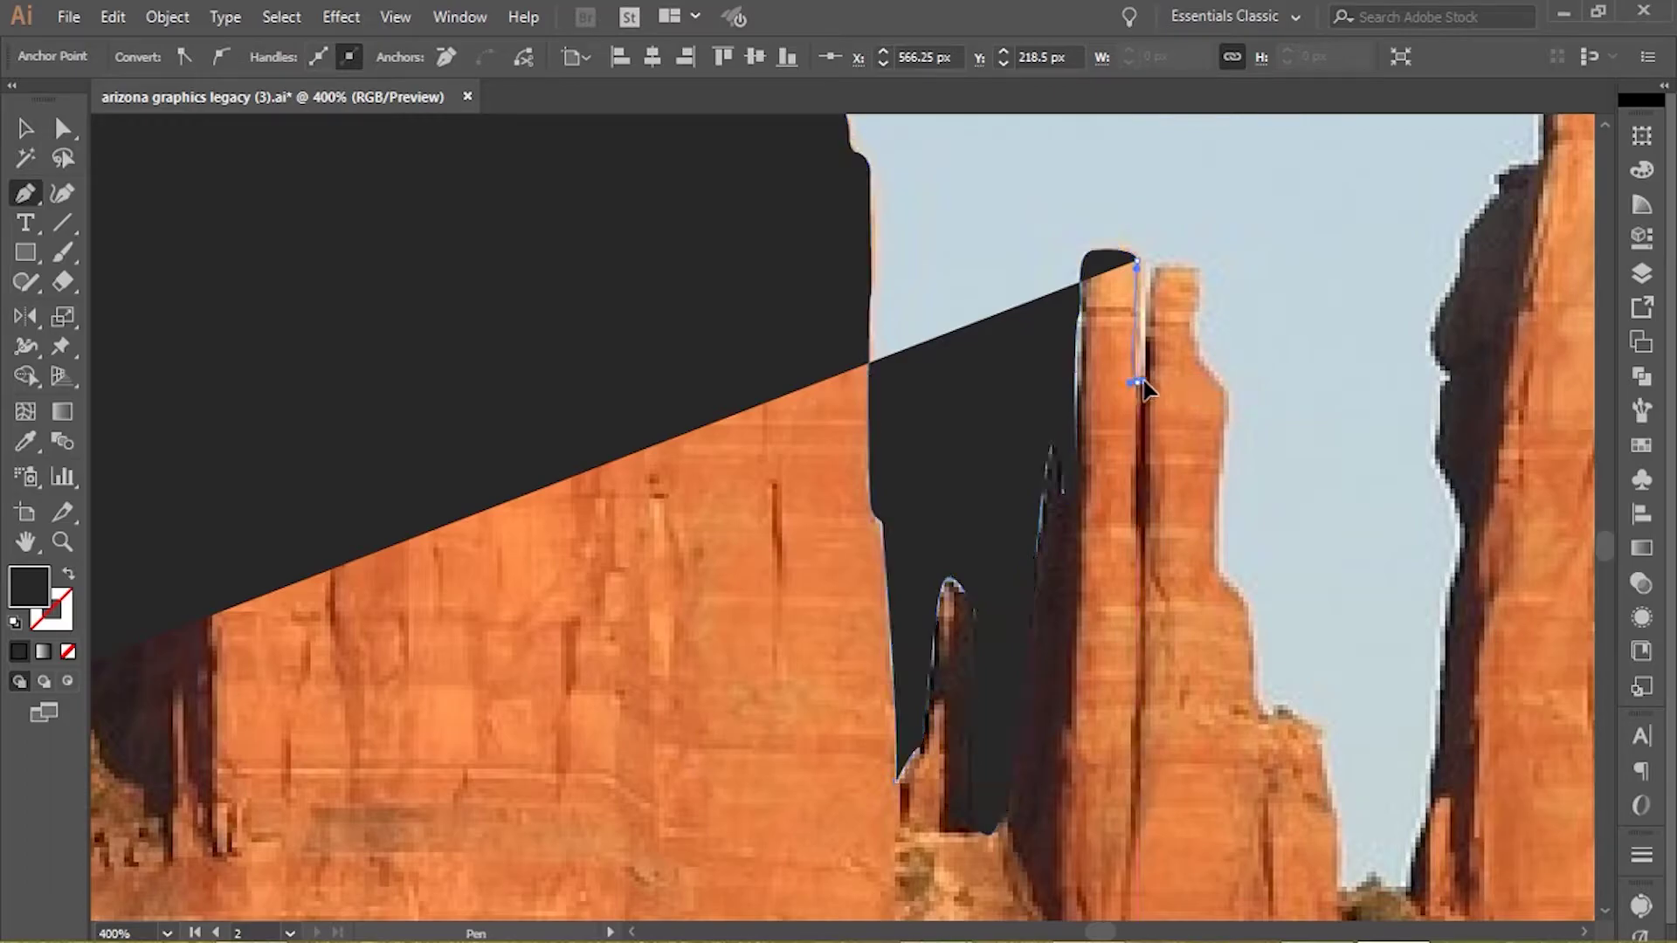
mouse_move(1155, 259)
mouse_down()
mouse_move(1155, 316)
mouse_move(1158, 256)
mouse_move(1191, 342)
mouse_move(1178, 356)
mouse_move(1219, 386)
mouse_move(1209, 729)
mouse_up()
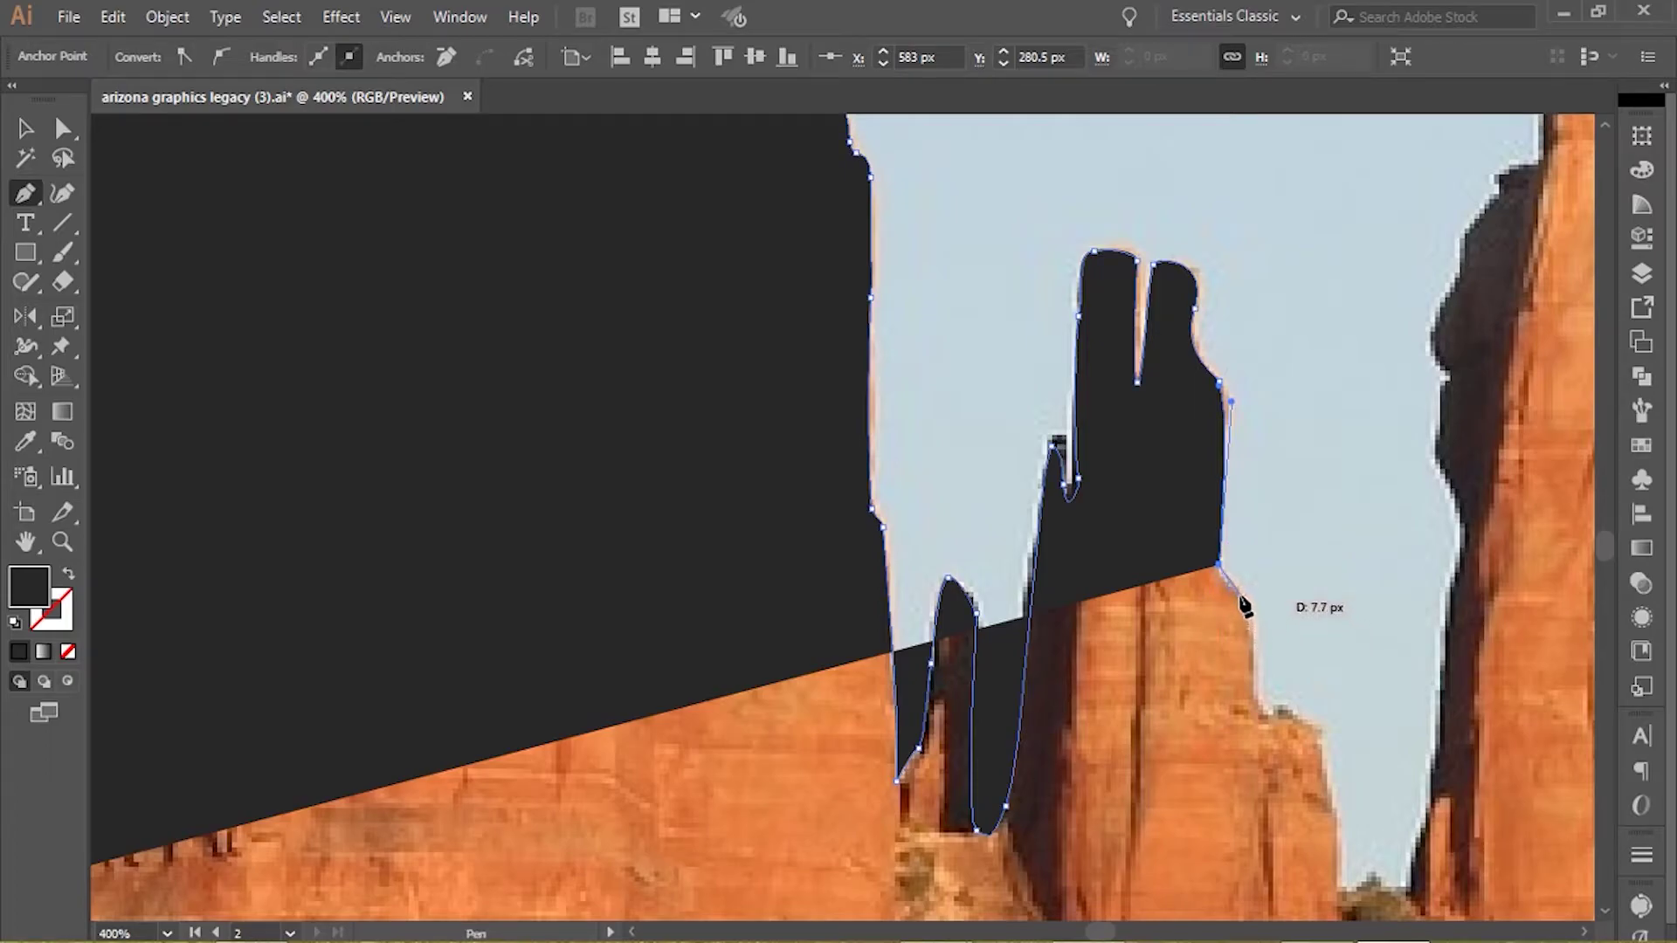
- Trace the stepped outer edge below the right twin pillar down past the bushy ledge to the treeline
drag(1235, 594, 1243, 601)
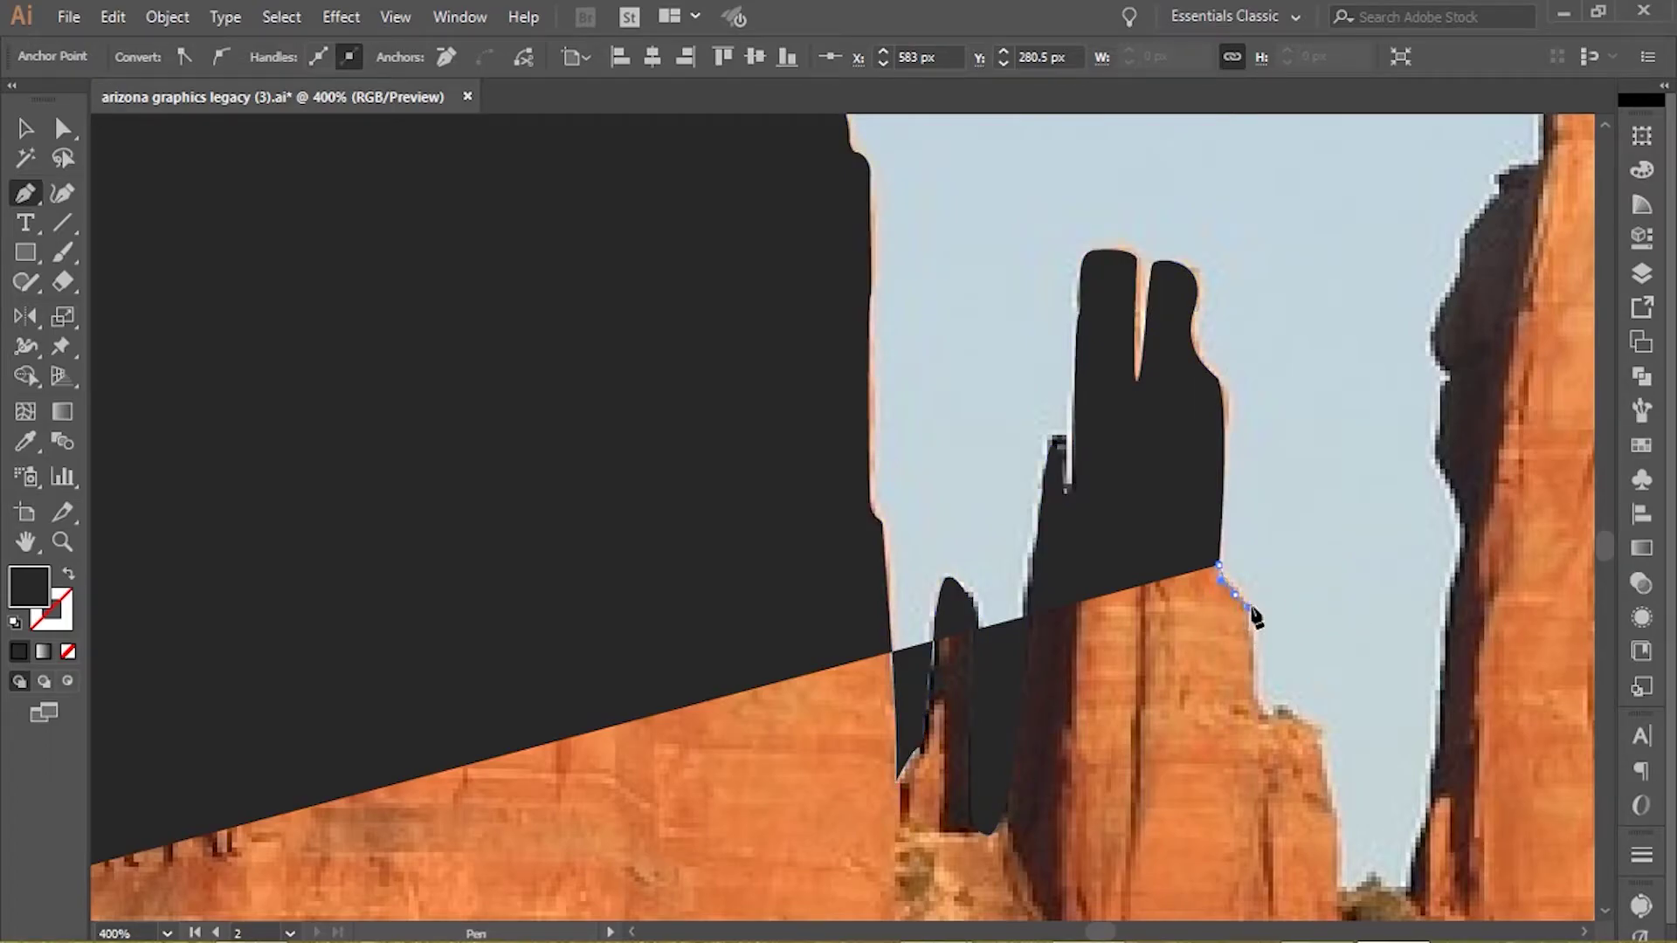
drag(1251, 668, 1335, 732)
drag(1140, 528, 1273, 671)
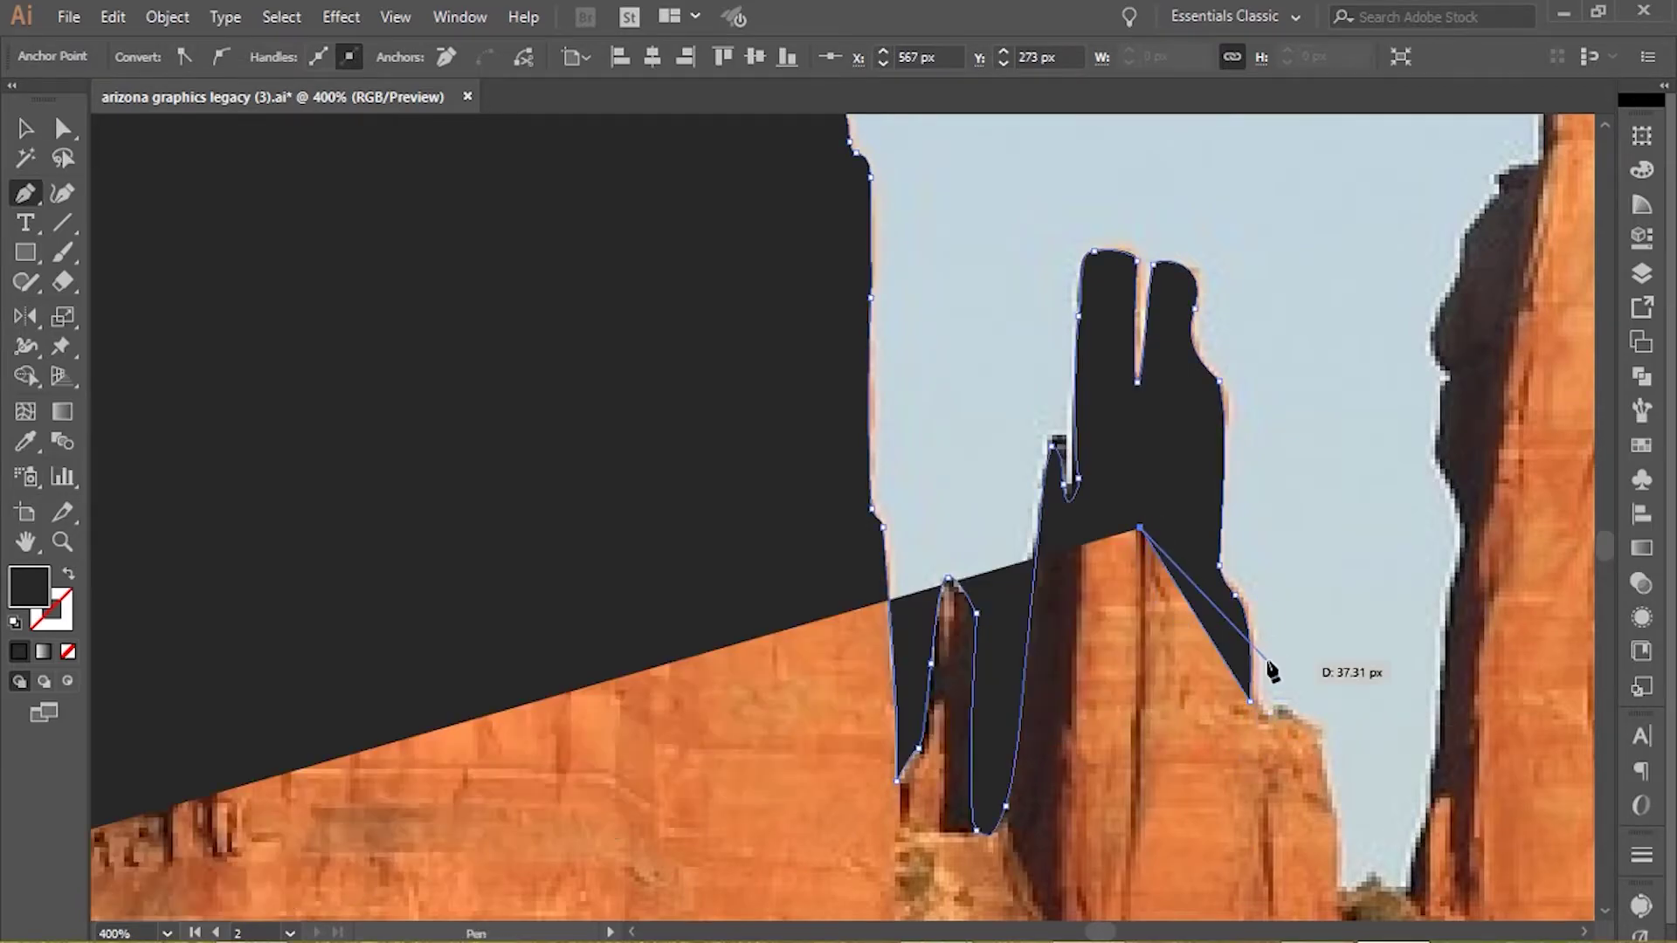
key(ctrl+z)
drag(1306, 732, 861, 436)
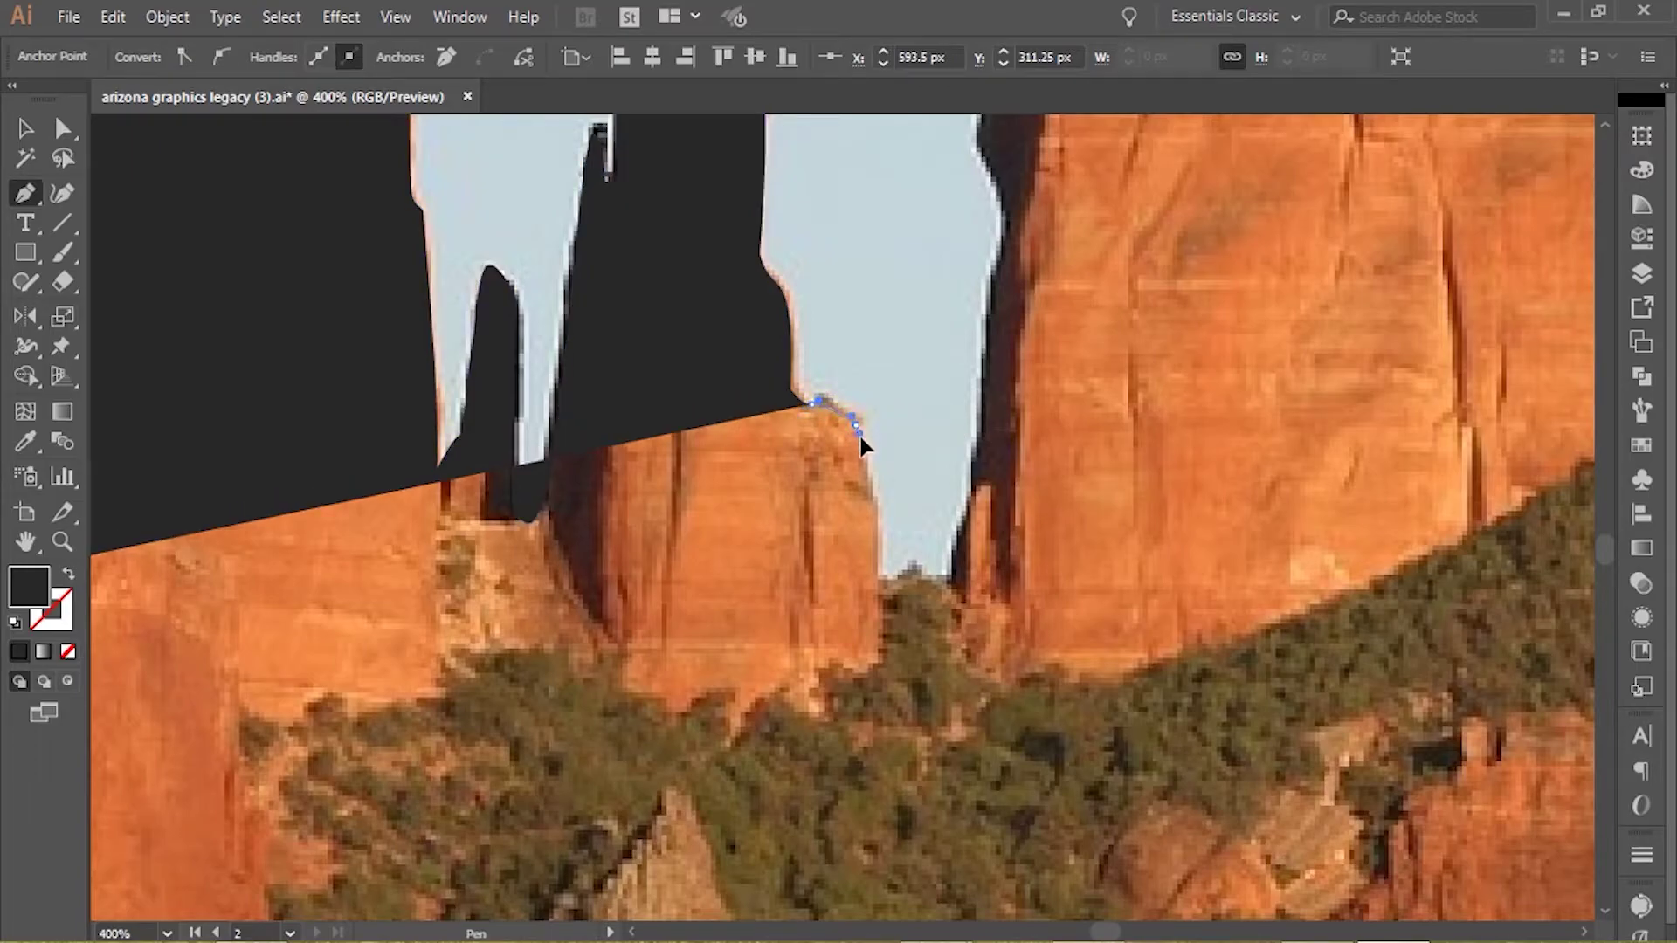
drag(881, 574, 884, 583)
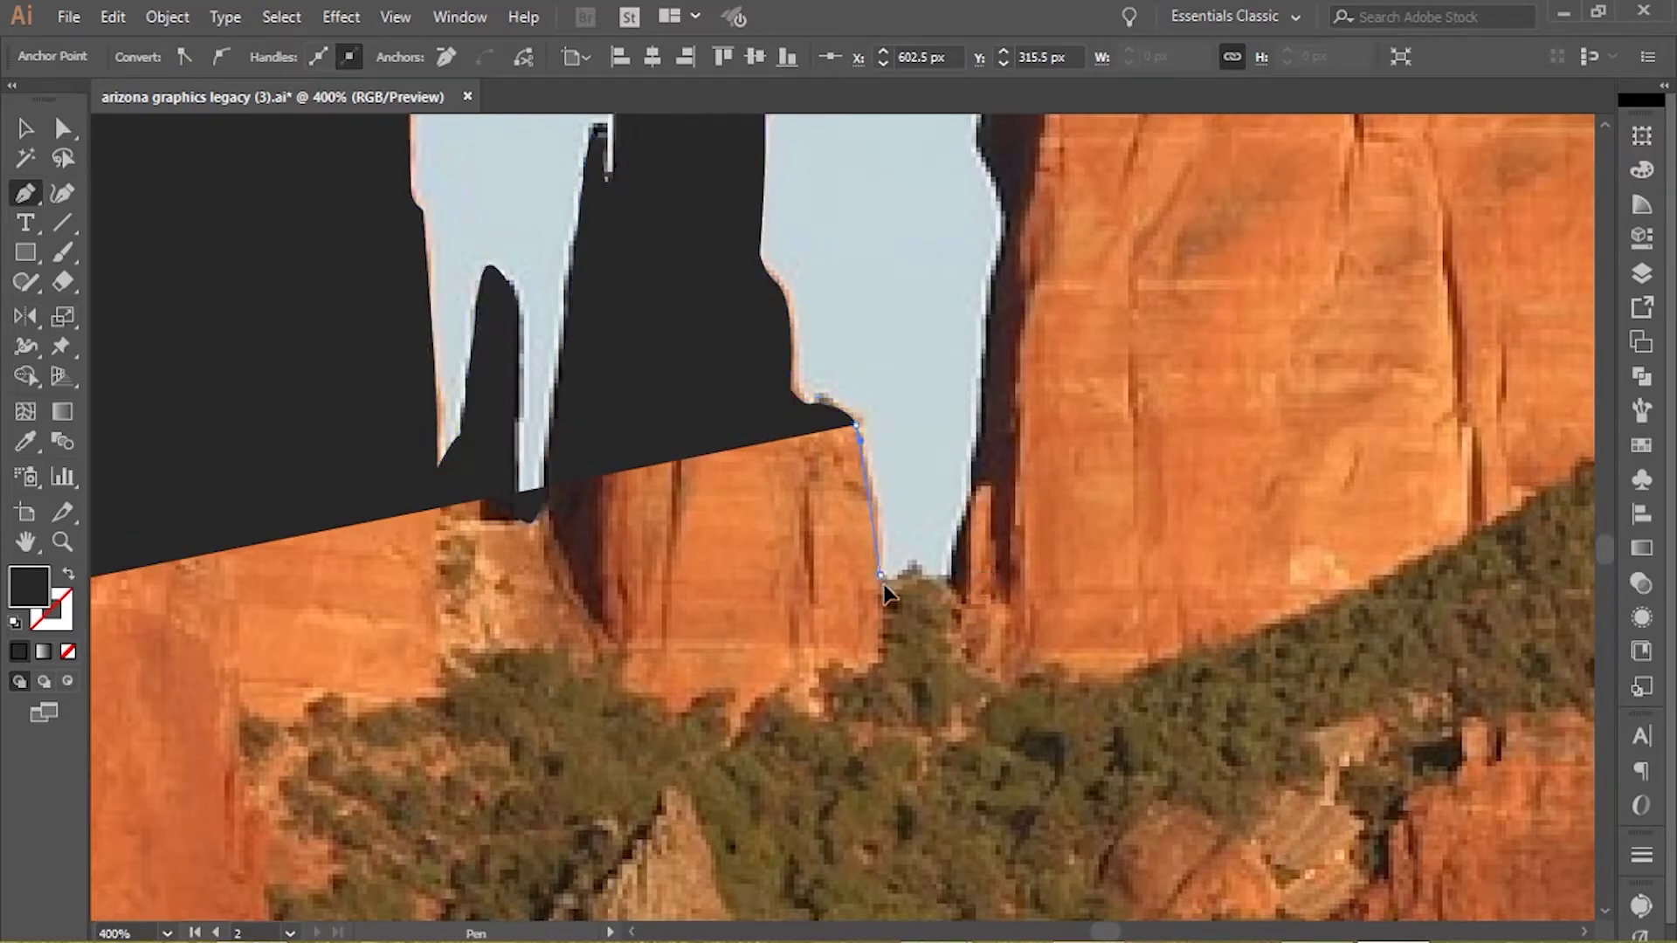
- Carry the path across the treetop at the gap's bottom and up the lower left edge of the large butte
drag(881, 669, 881, 669)
click(881, 575)
drag(915, 594, 997, 200)
key(ctrl+z)
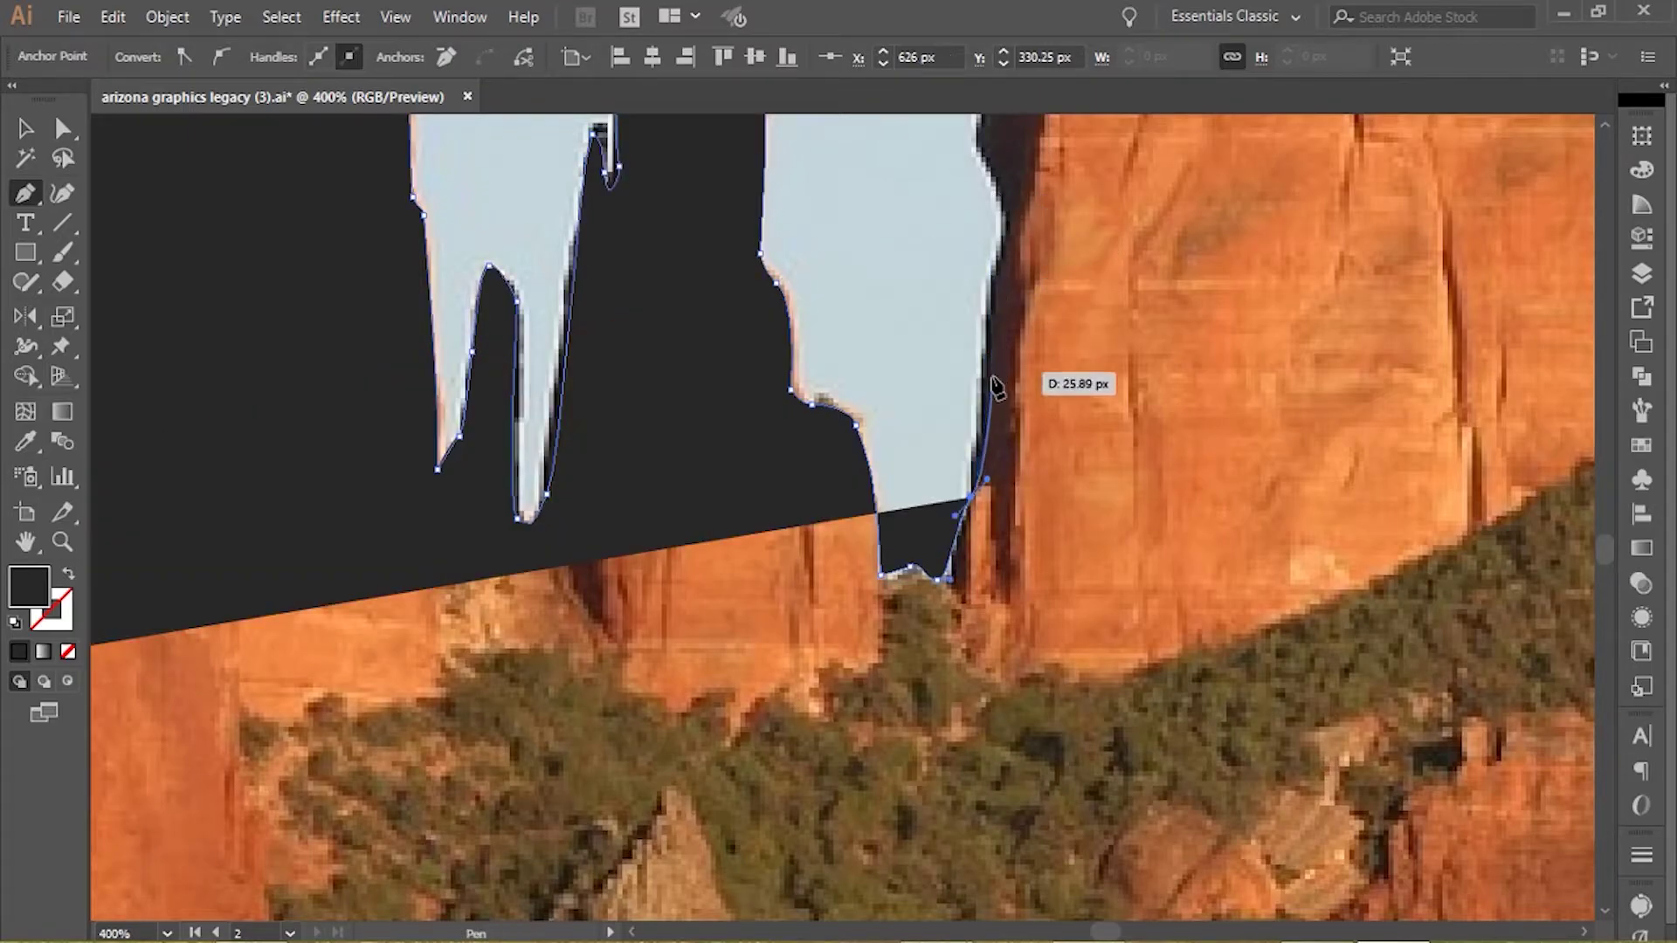
drag(998, 388, 993, 258)
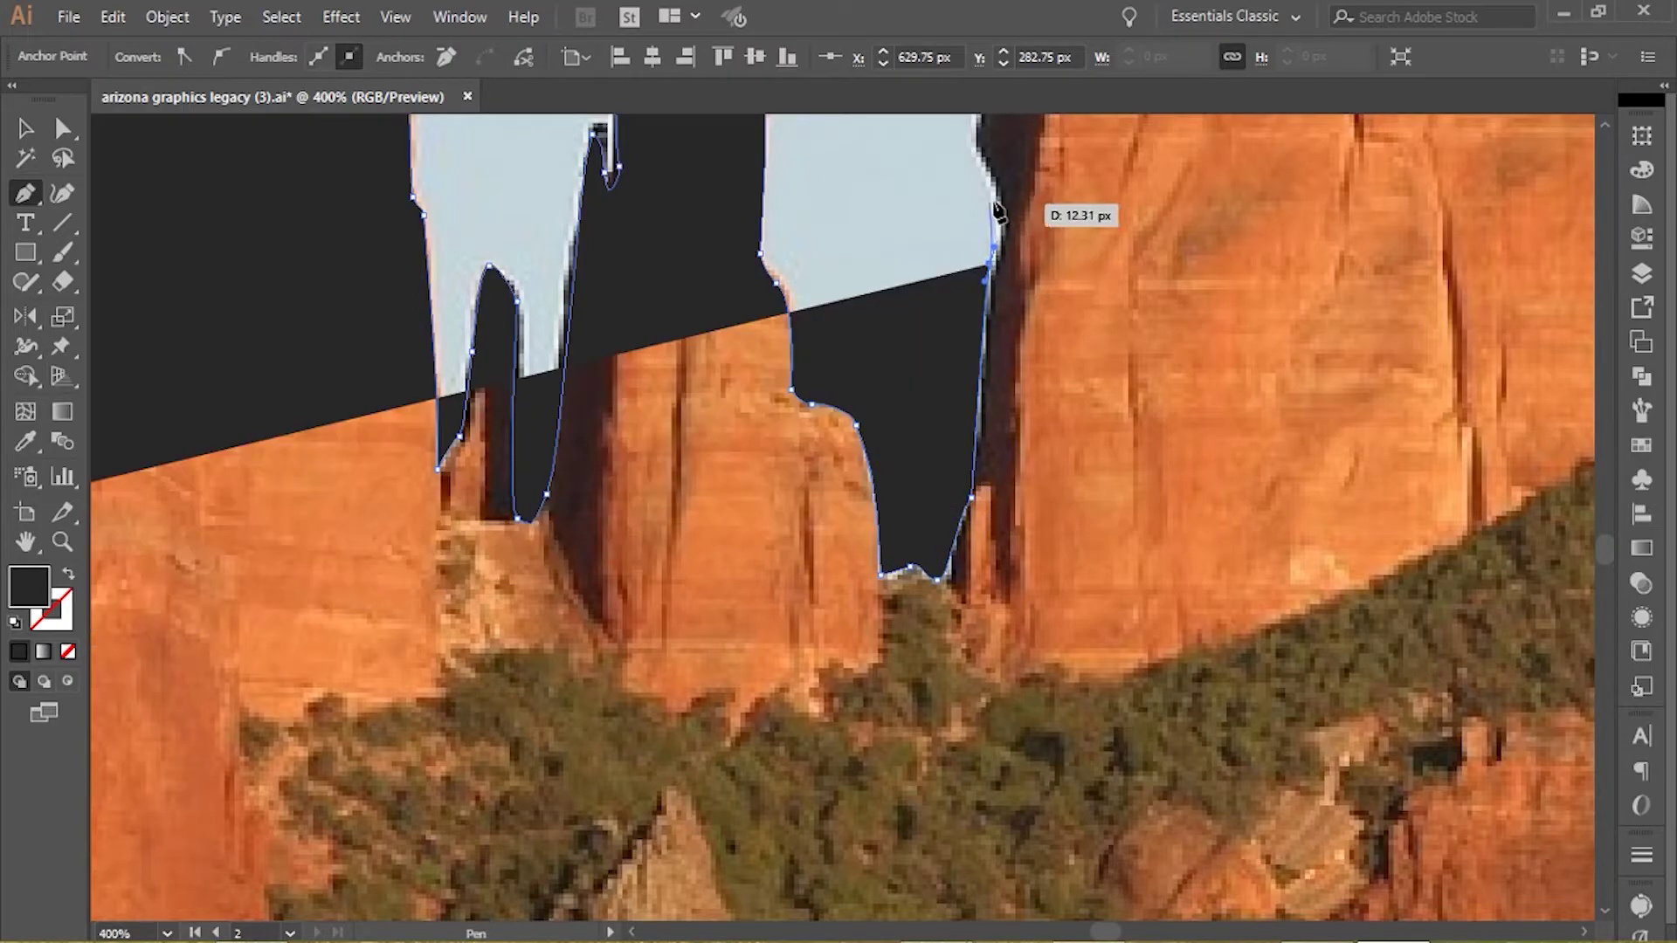
- Trace the large butte's shaded left edge up around the protruding bulge to the dark ledge above it
drag(990, 172, 984, 319)
drag(974, 295, 971, 187)
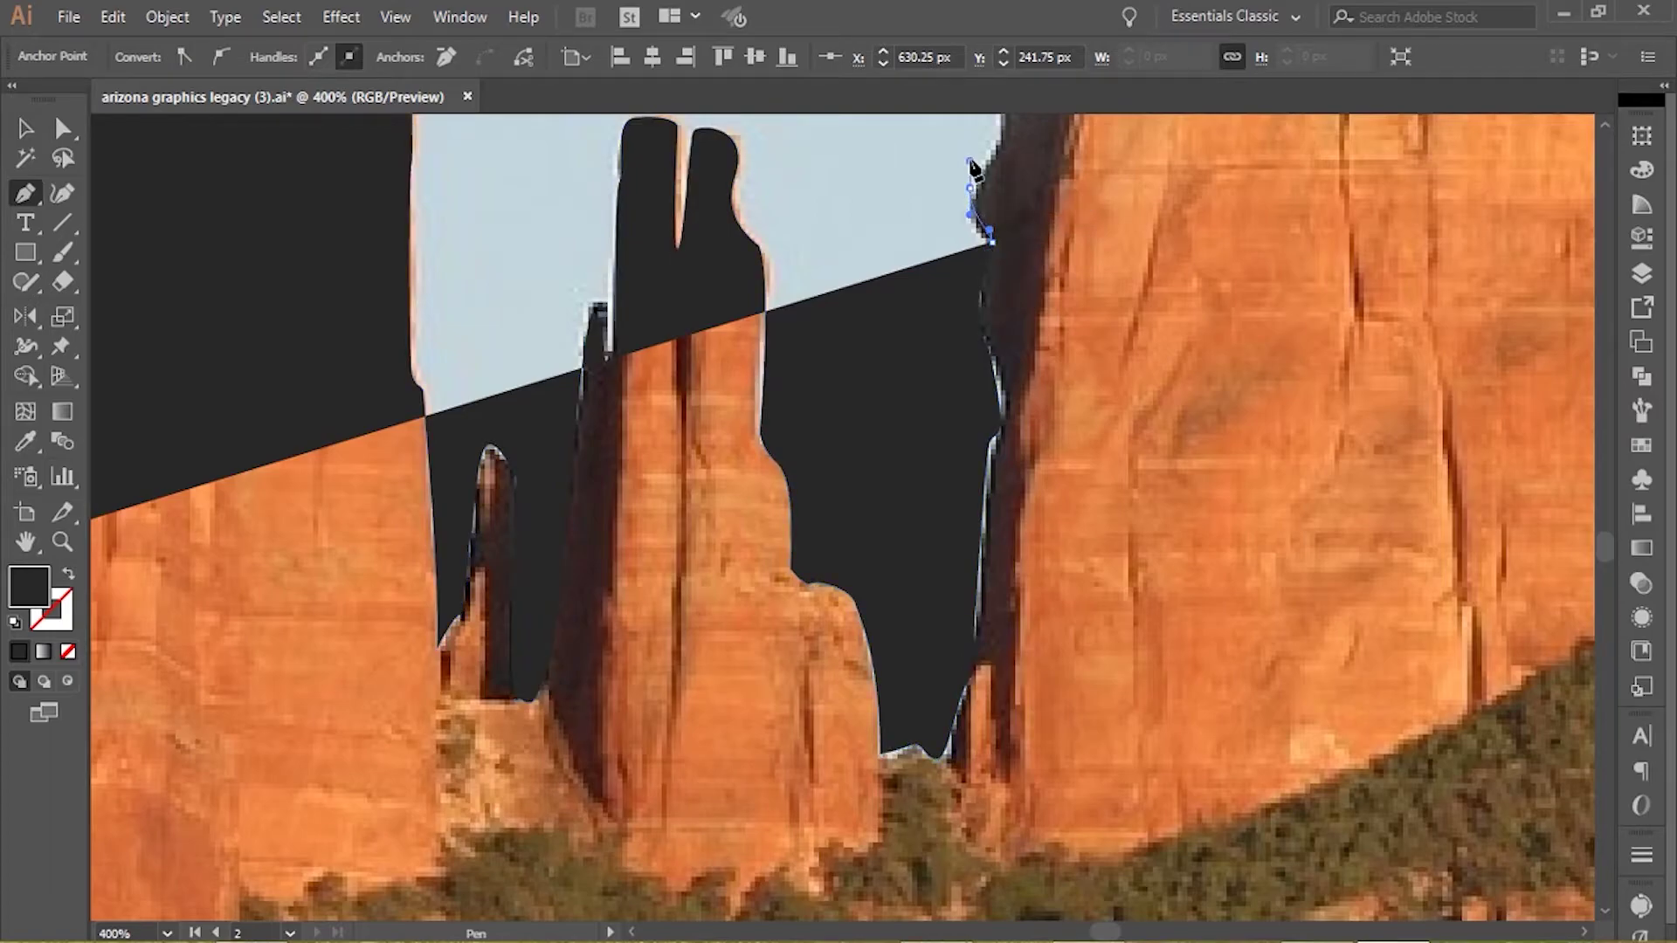
scroll(992, 170, up, 3)
drag(1001, 291, 1003, 280)
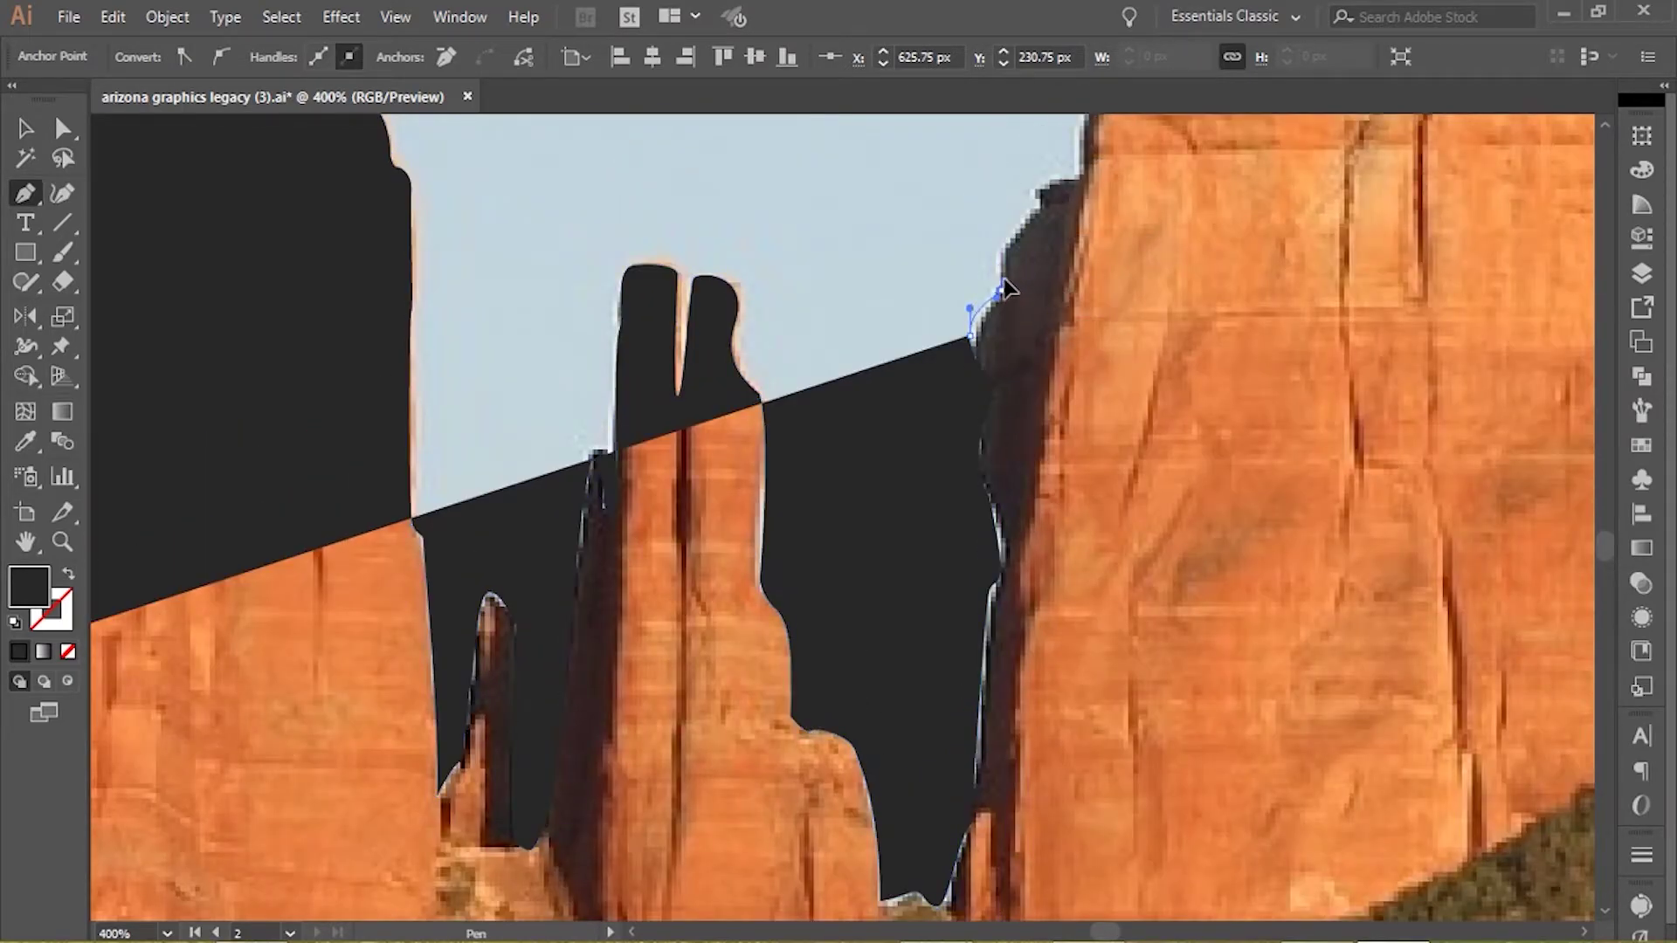
drag(1040, 209, 1110, 176)
- Extend the path from the dark ledge up the large butte's steep left edge to its first upper shoulder
scroll(1112, 180, up, 4)
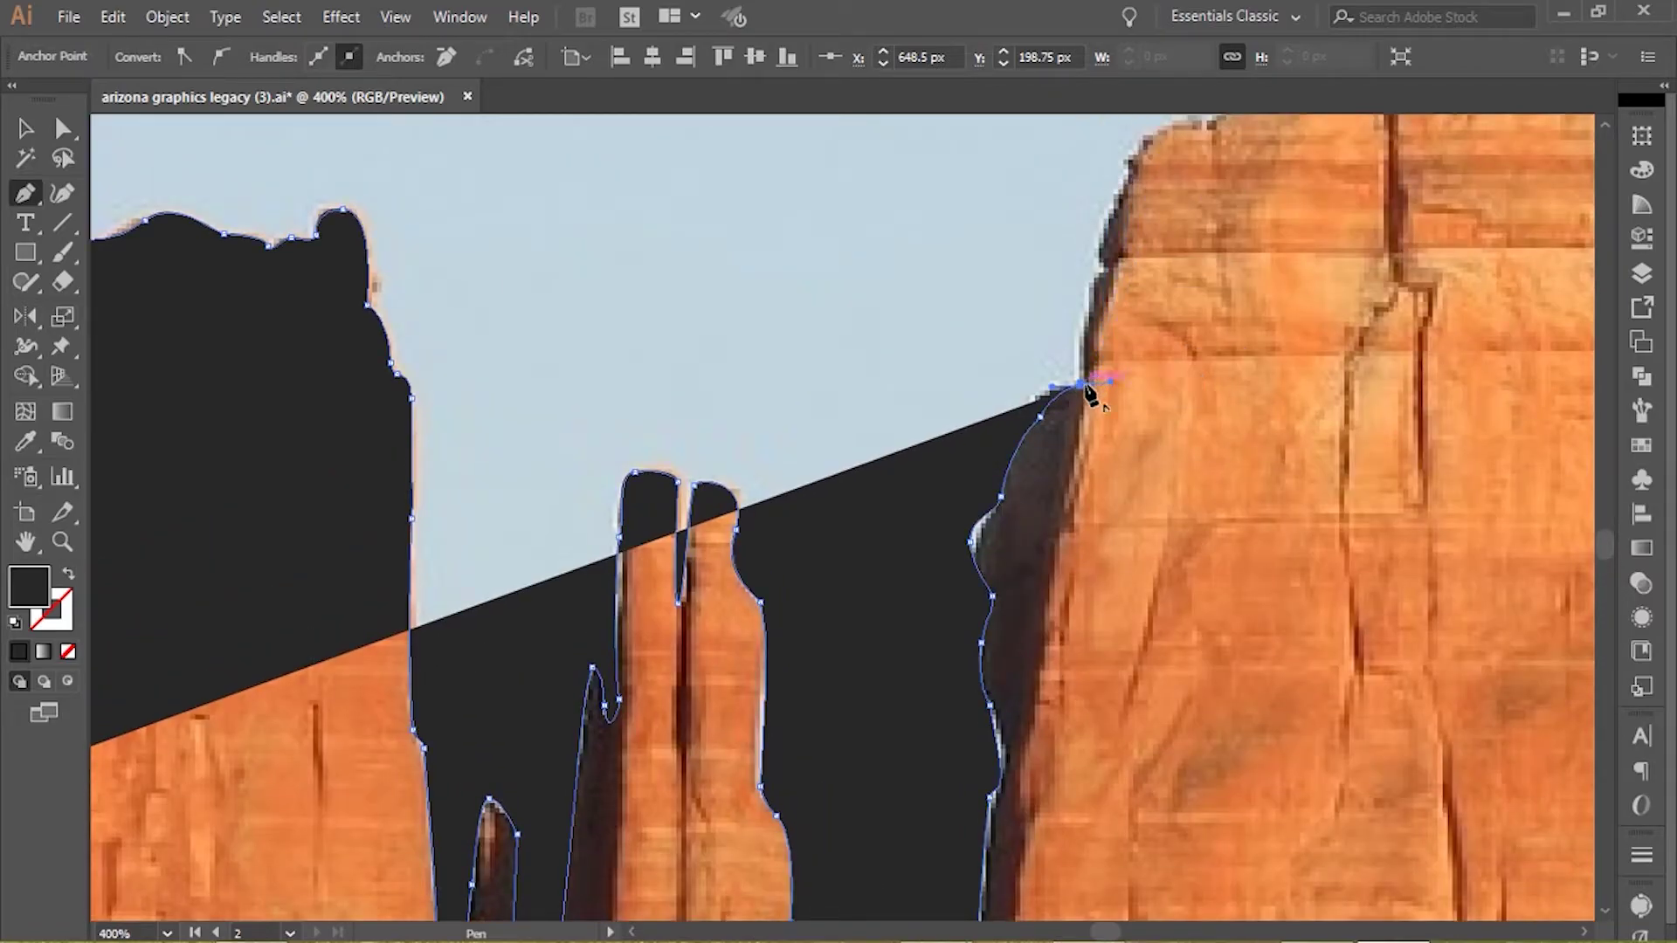
drag(1105, 271, 1113, 201)
scroll(1158, 155, up, 2)
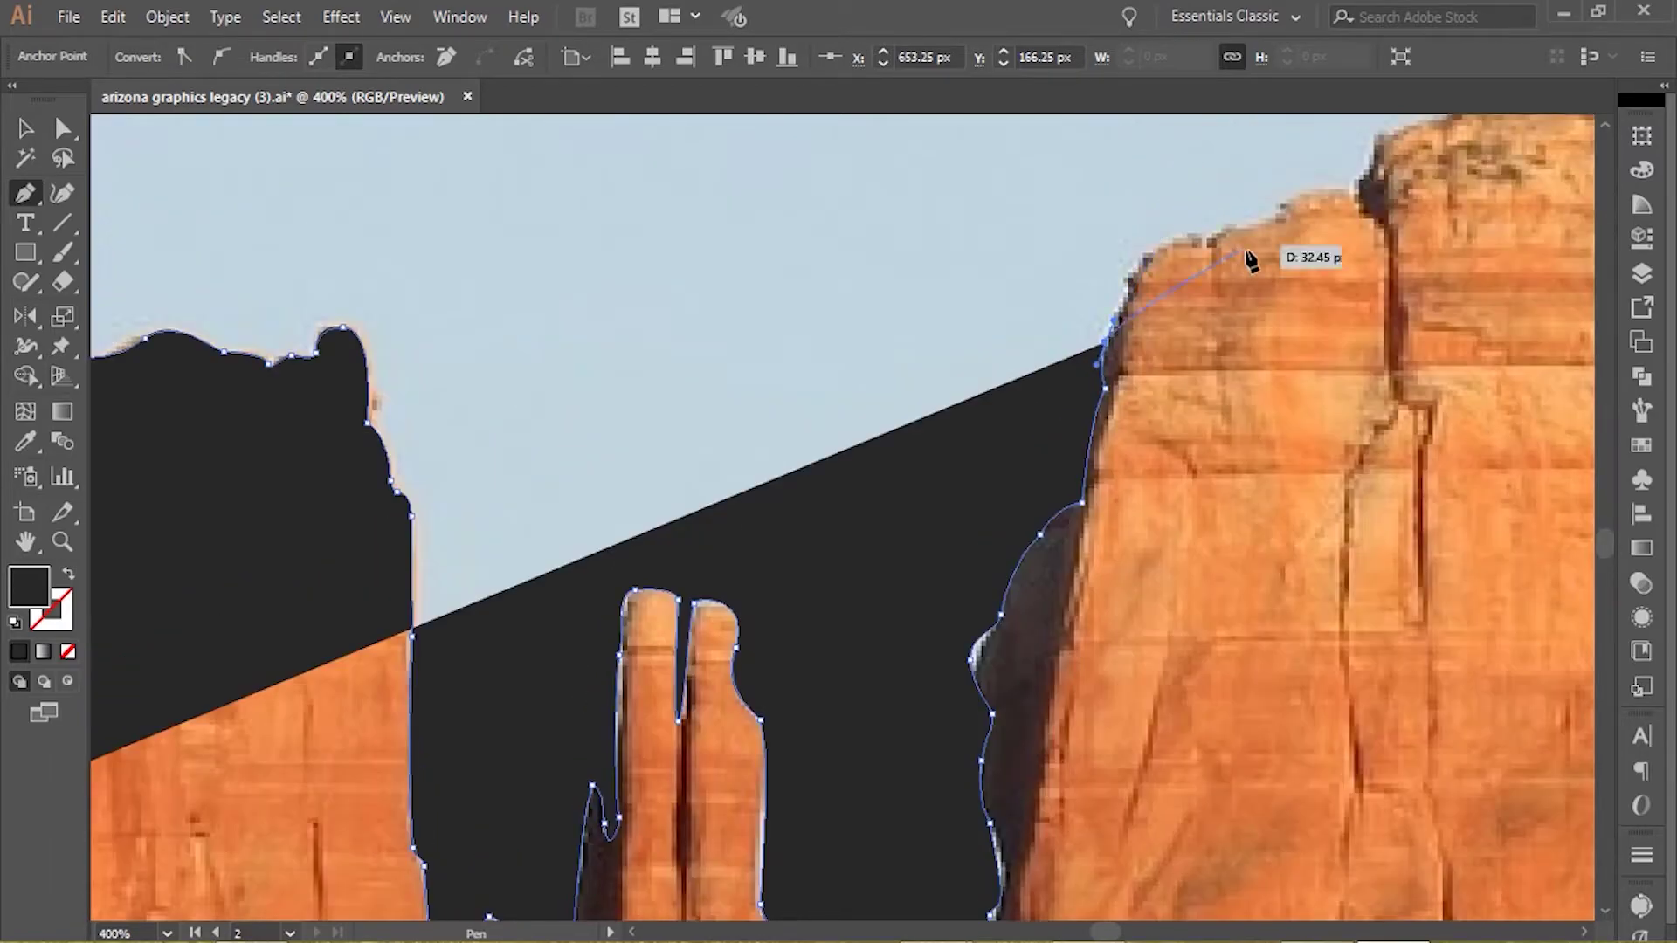
drag(1407, 273, 530, 354)
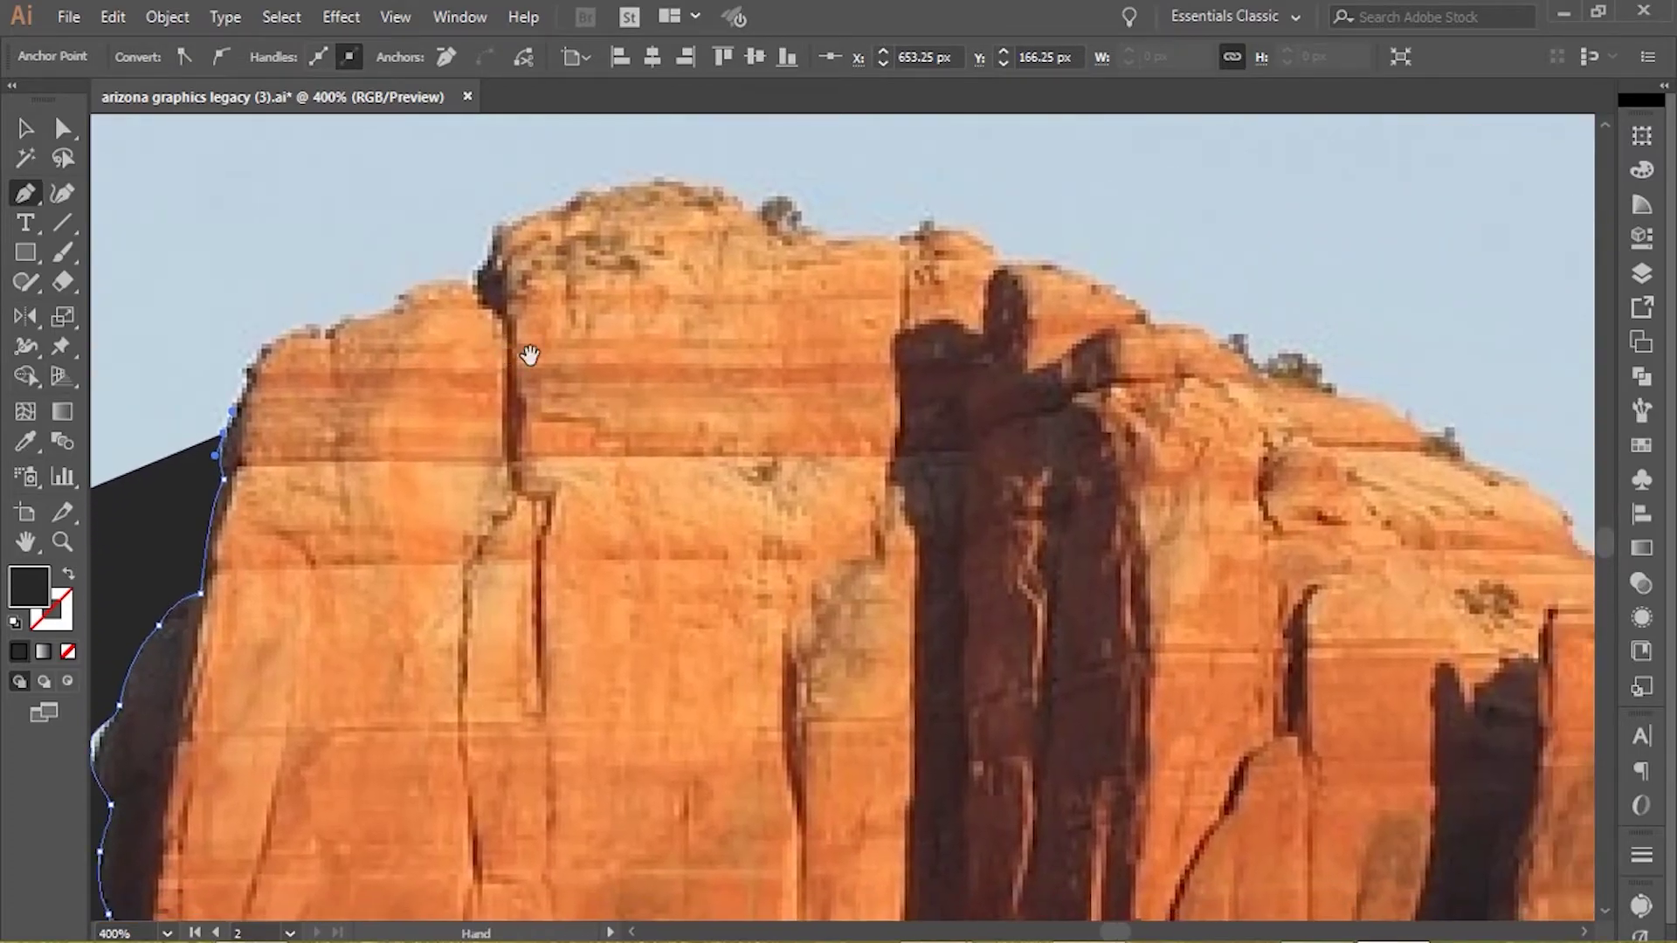
drag(254, 370, 284, 378)
- Trace the large butte's uneven summit from the left shoulder across the highest dome and the bump beyond it
drag(325, 334, 470, 282)
drag(464, 276, 686, 237)
drag(729, 194, 876, 240)
drag(977, 244, 1025, 258)
- Follow the large butte's long right slope down to the saddle before the next knob, skipping the protruding bushes
drag(1124, 288, 1177, 356)
drag(1177, 356, 1352, 436)
key(space)
drag(1403, 489, 631, 384)
drag(582, 309, 749, 379)
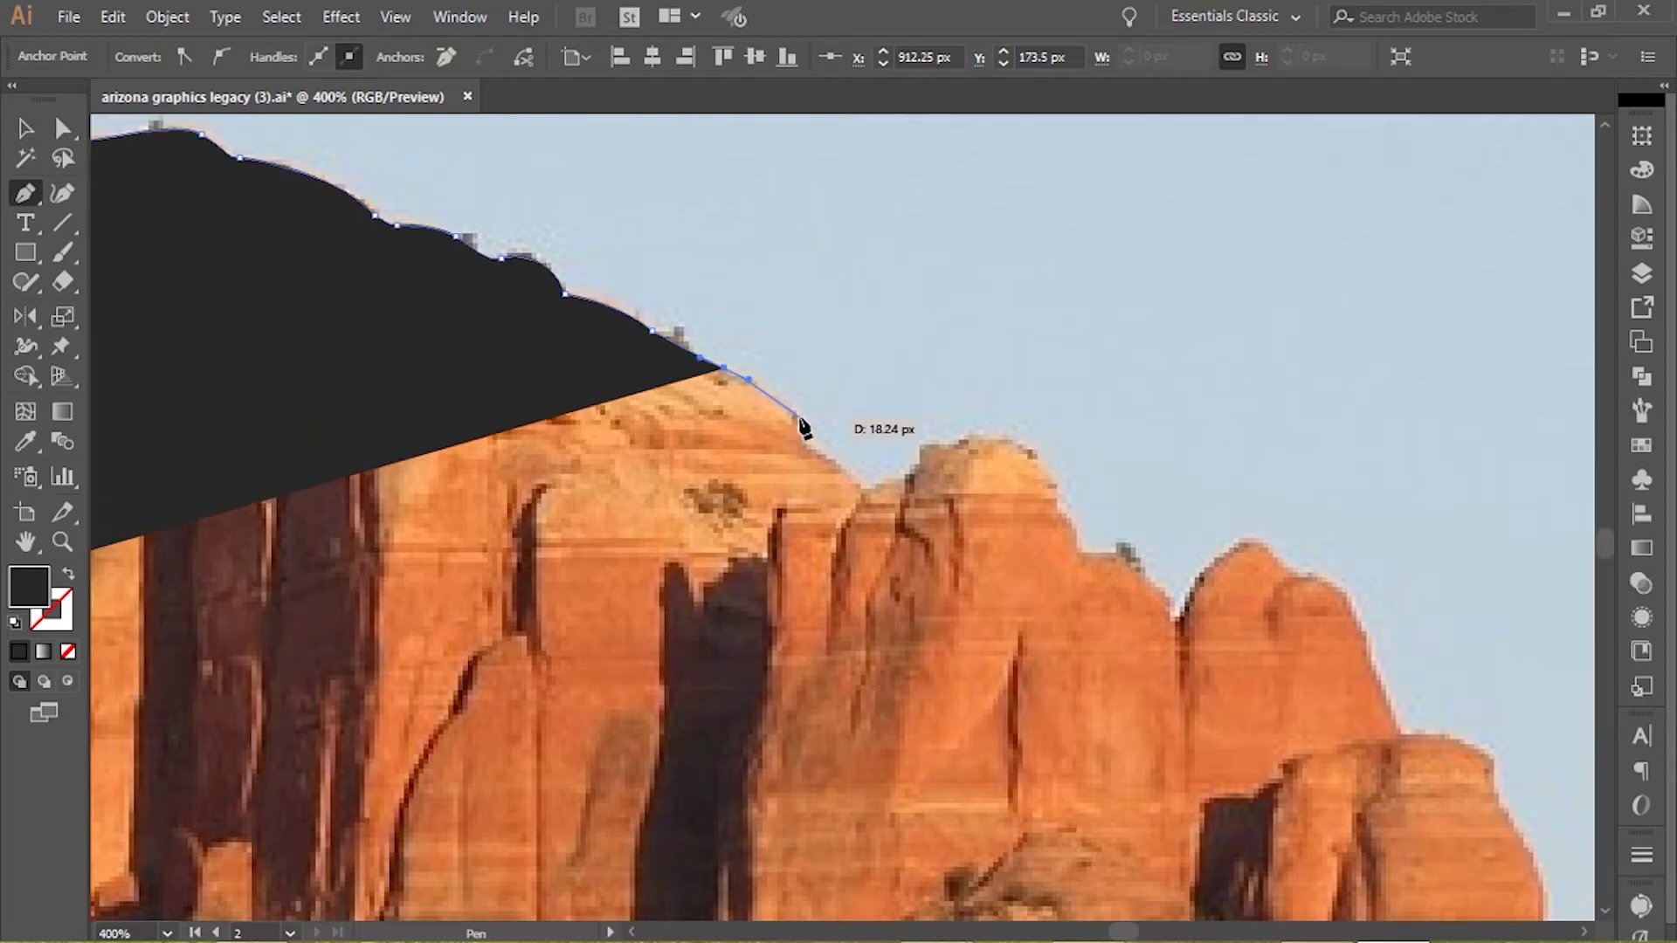
drag(798, 430, 867, 522)
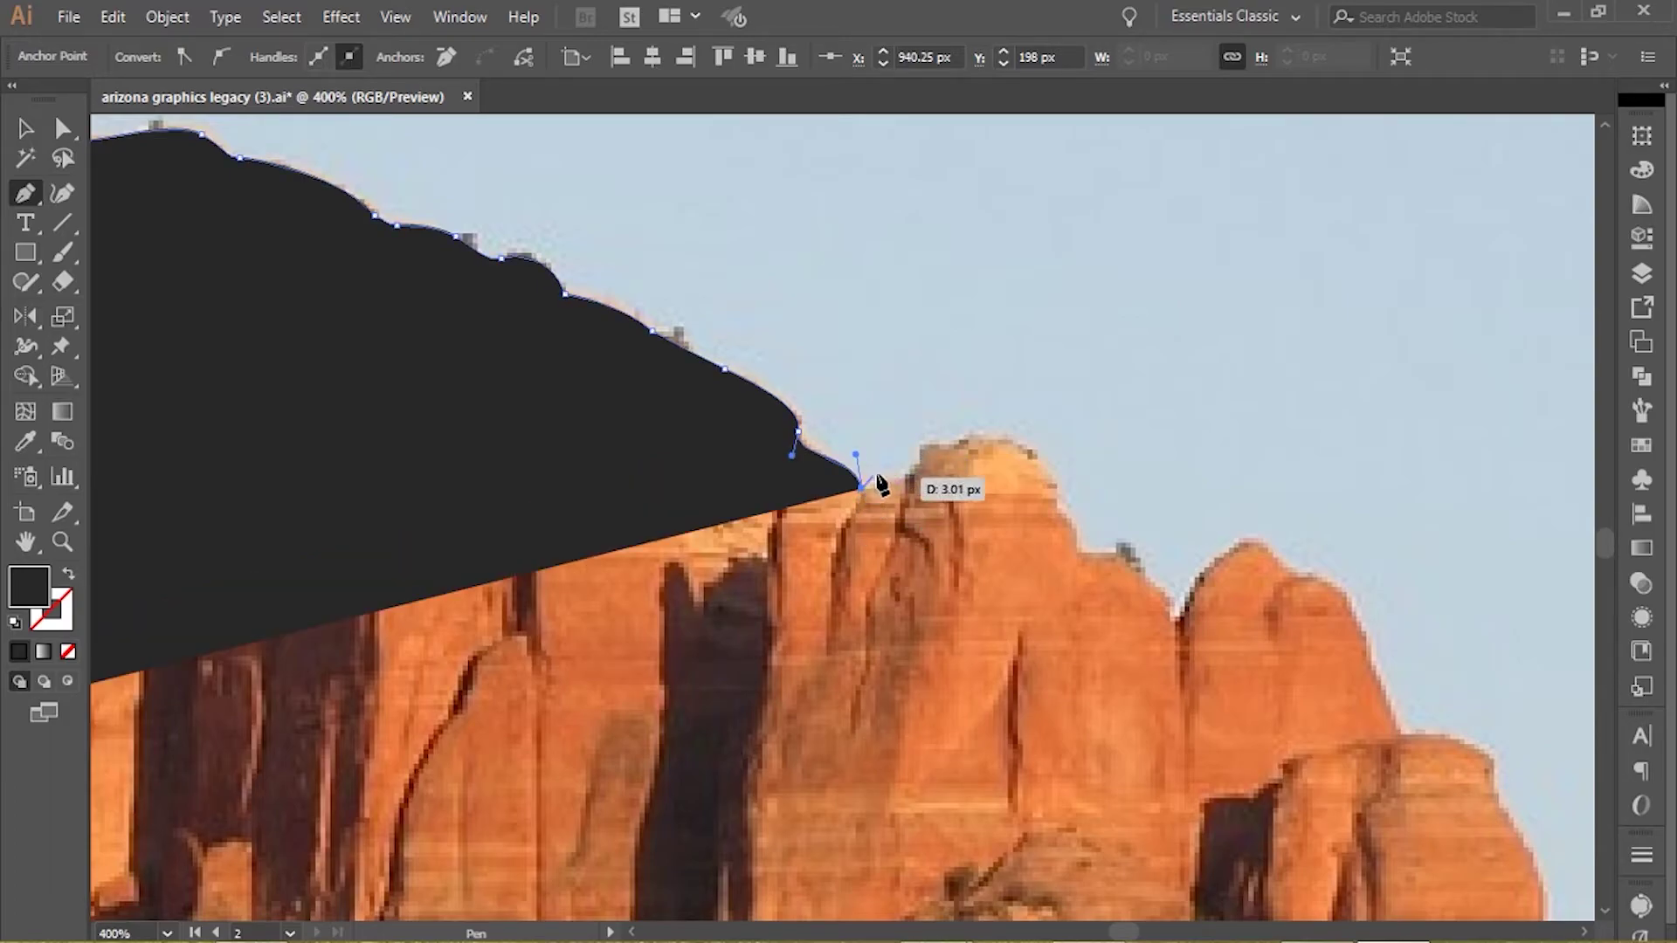
- Trace across the saddle, over the domed knob and down to the small ledge on its far side
click(911, 481)
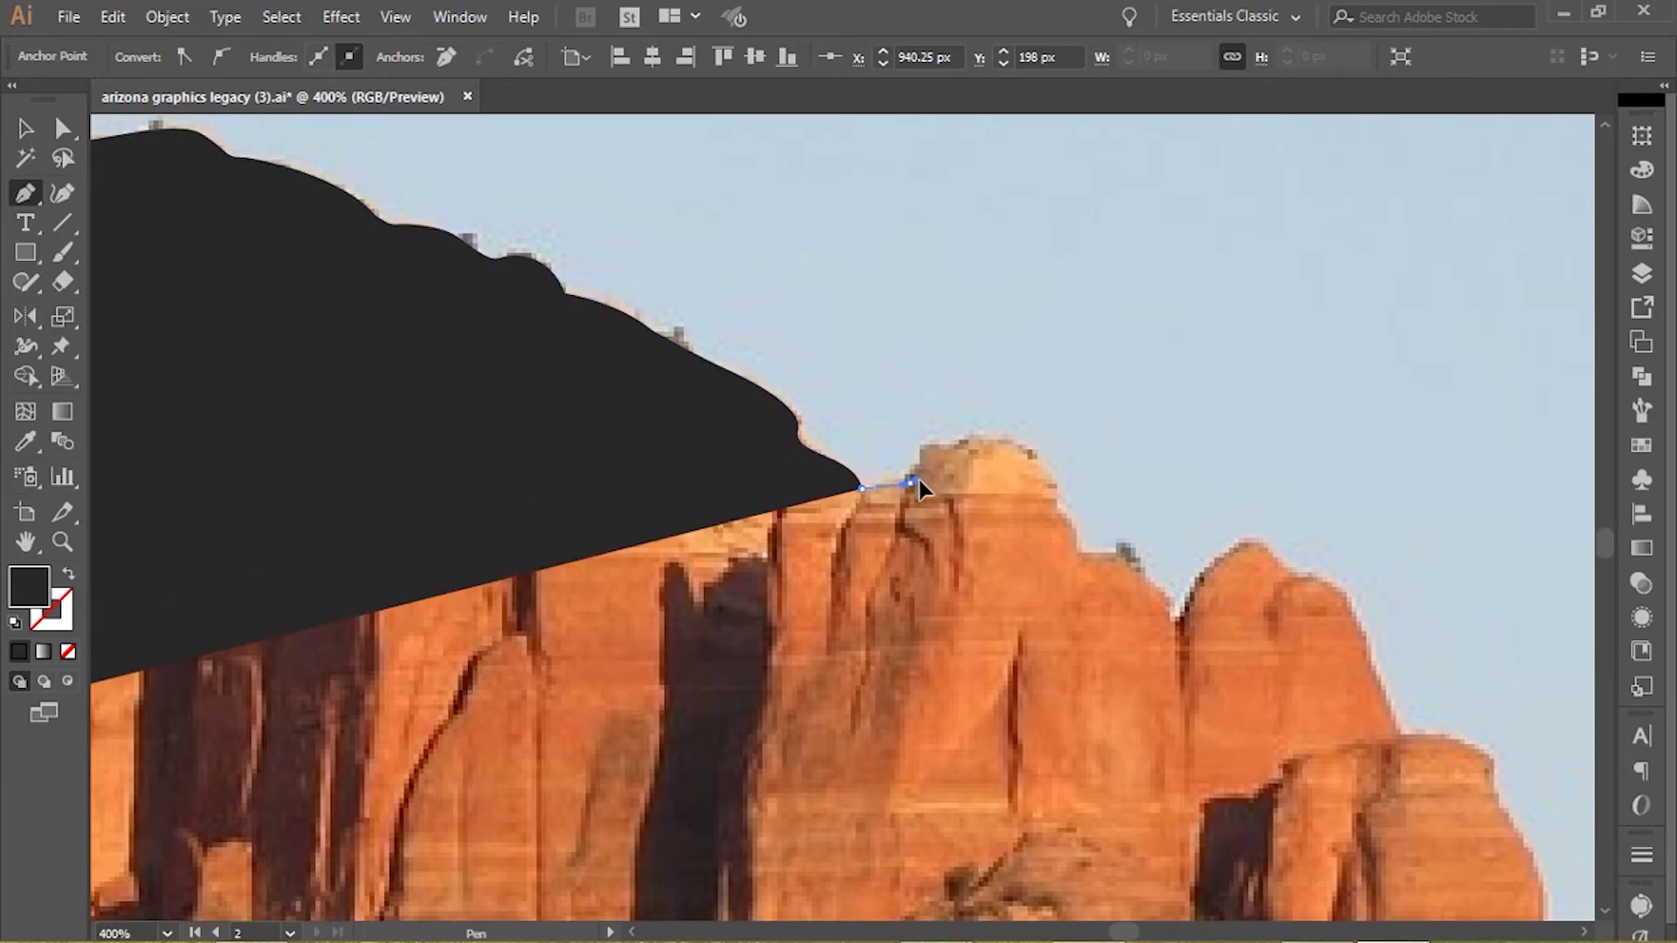
drag(939, 444, 946, 441)
drag(1057, 494, 1068, 555)
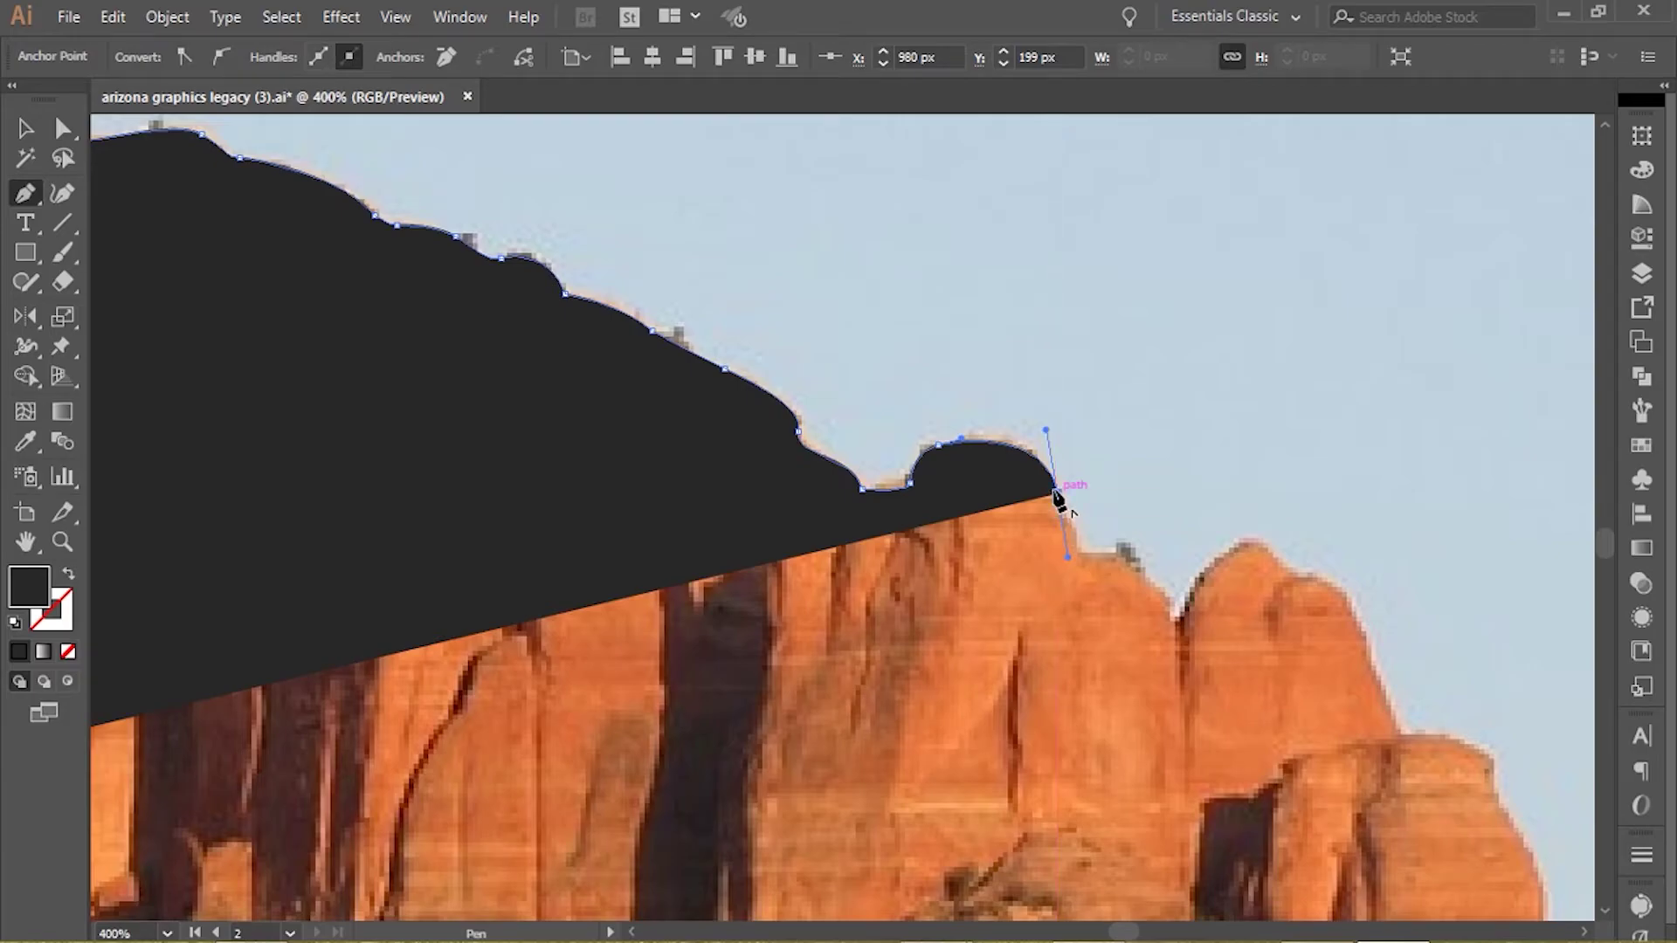
drag(1088, 655, 662, 457)
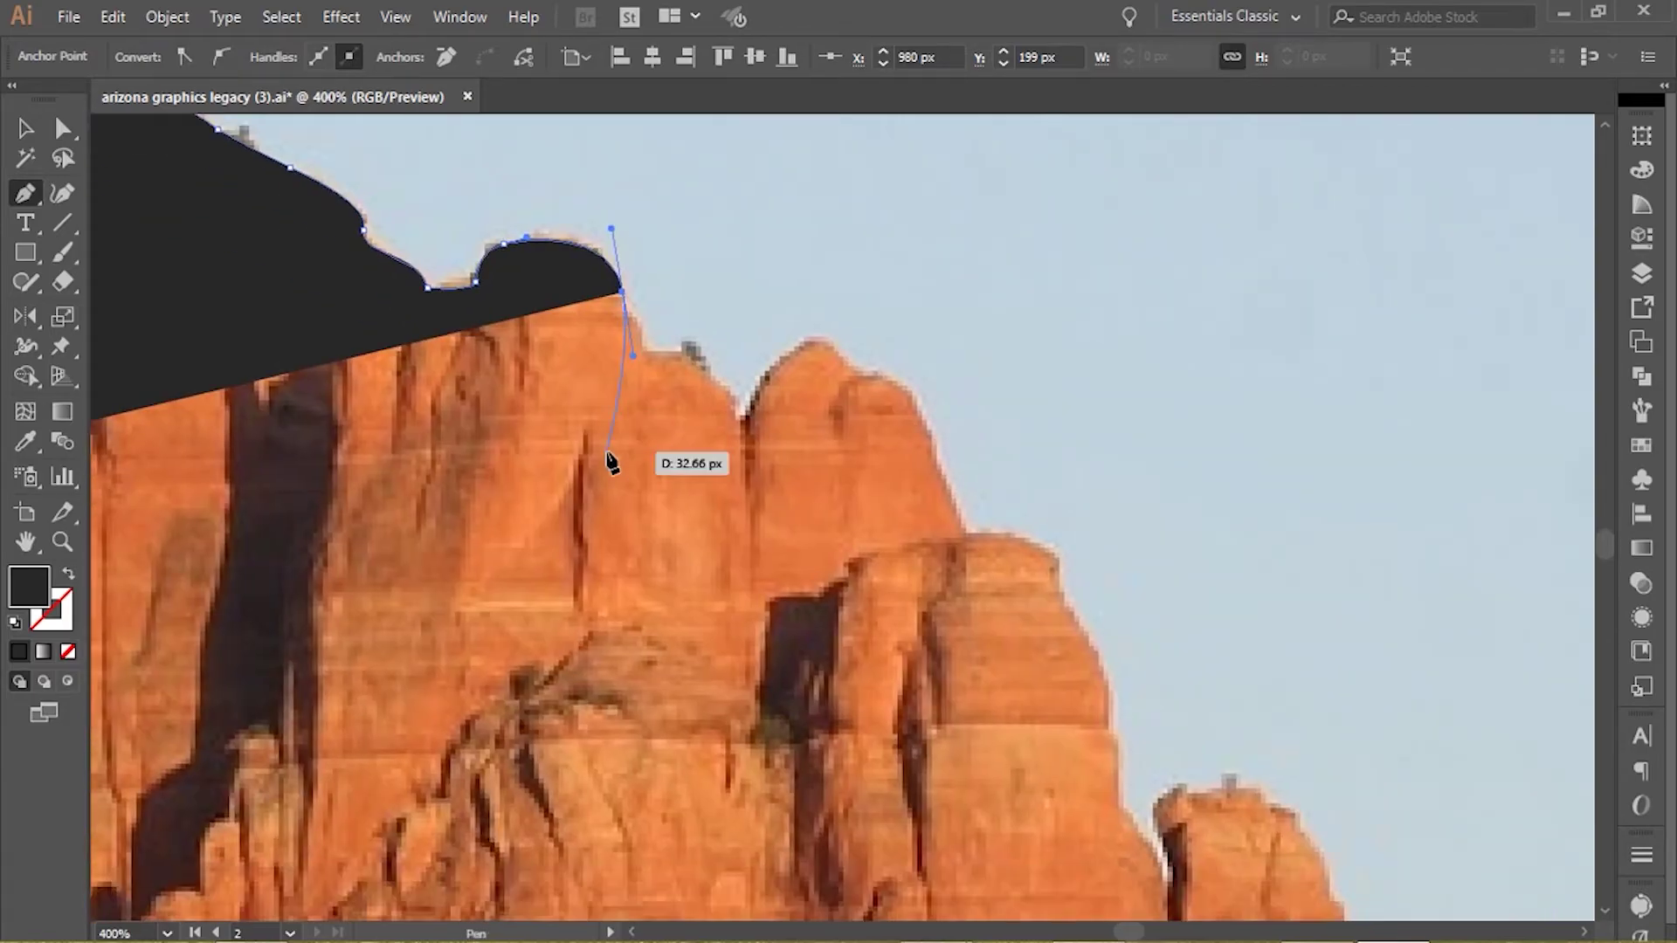
click(646, 351)
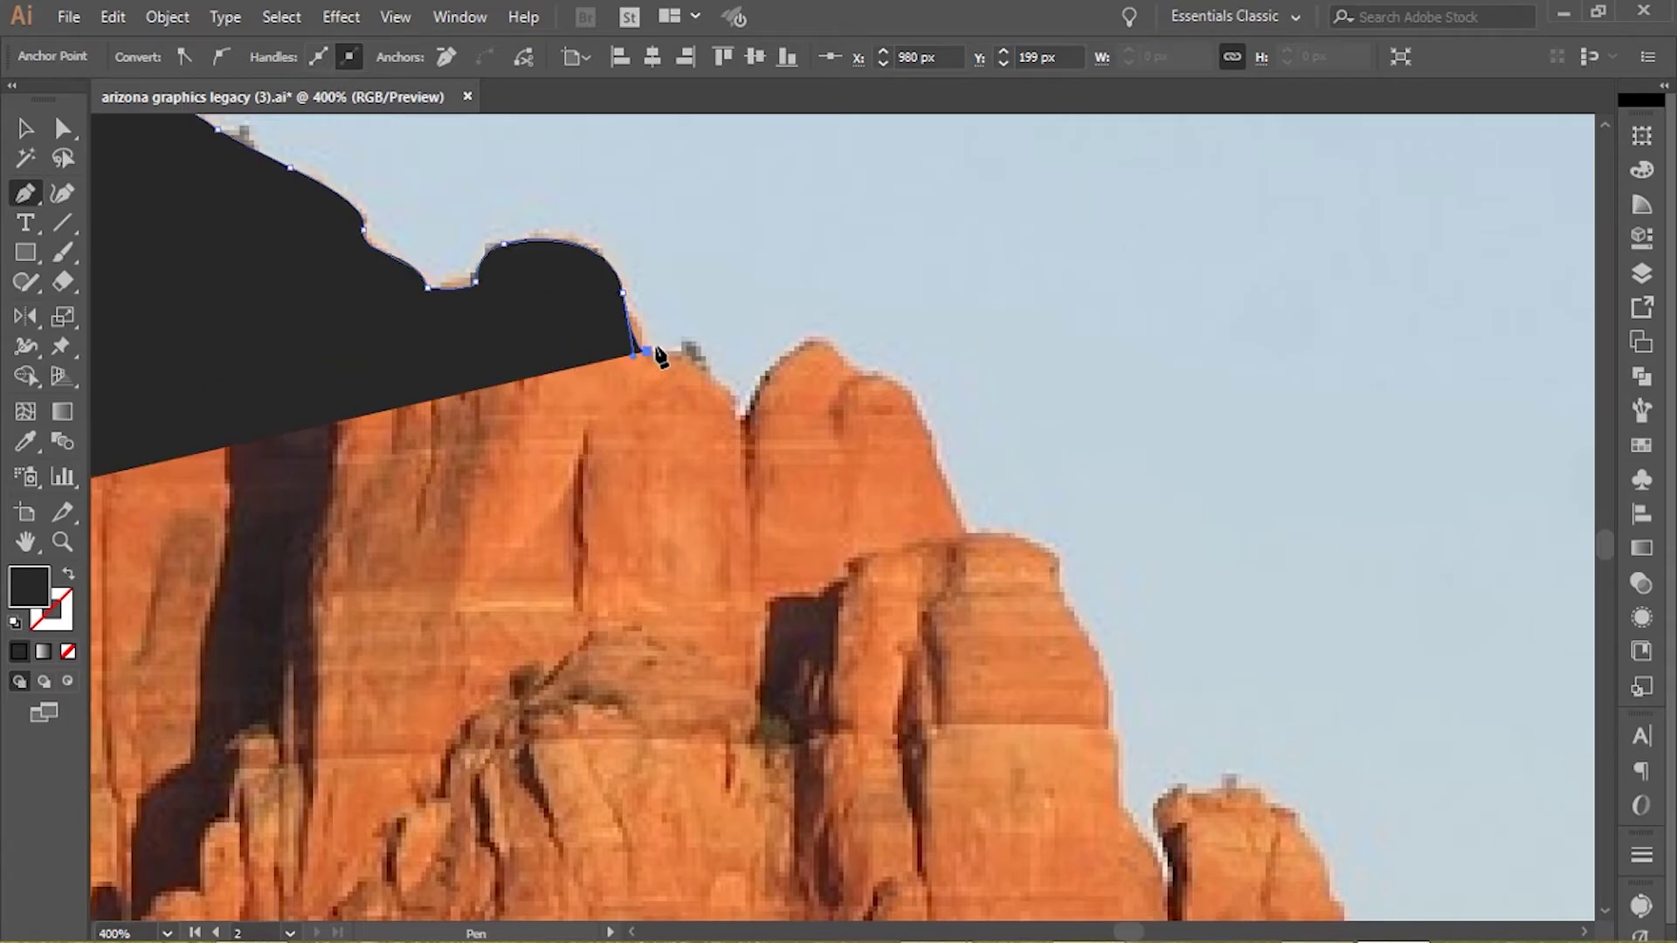
- Continue the path from the small ledge into the notch, over the twin-peaked knob and down to the next ledge
drag(739, 416, 754, 479)
click(739, 415)
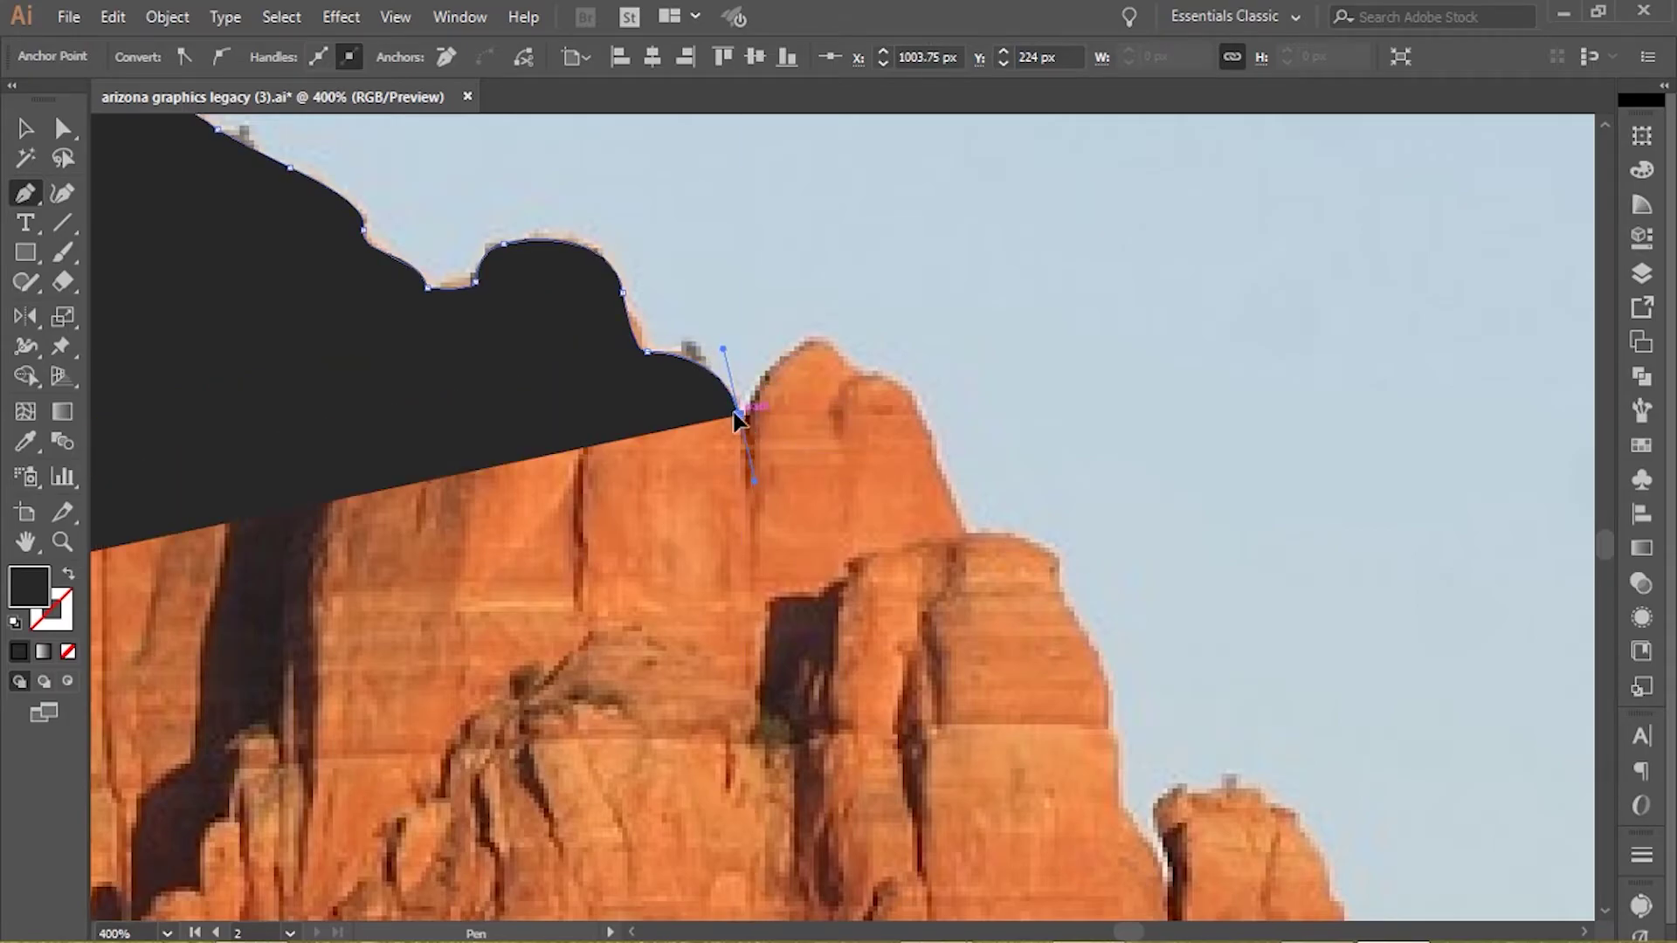
drag(815, 337, 870, 376)
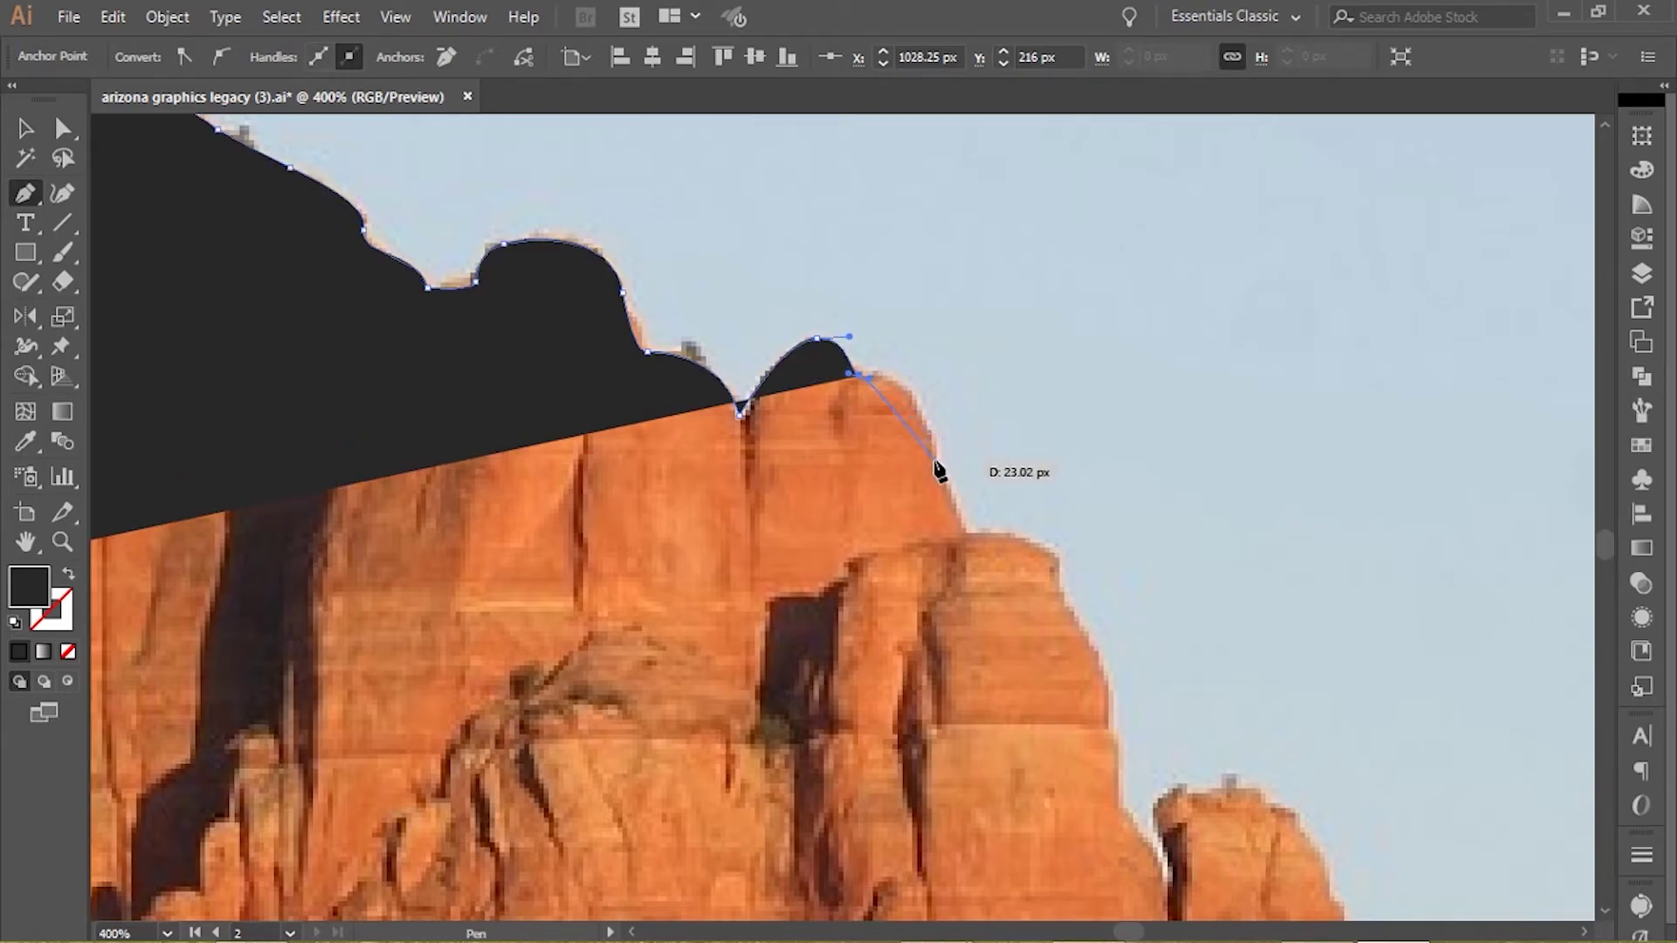
drag(935, 461, 952, 542)
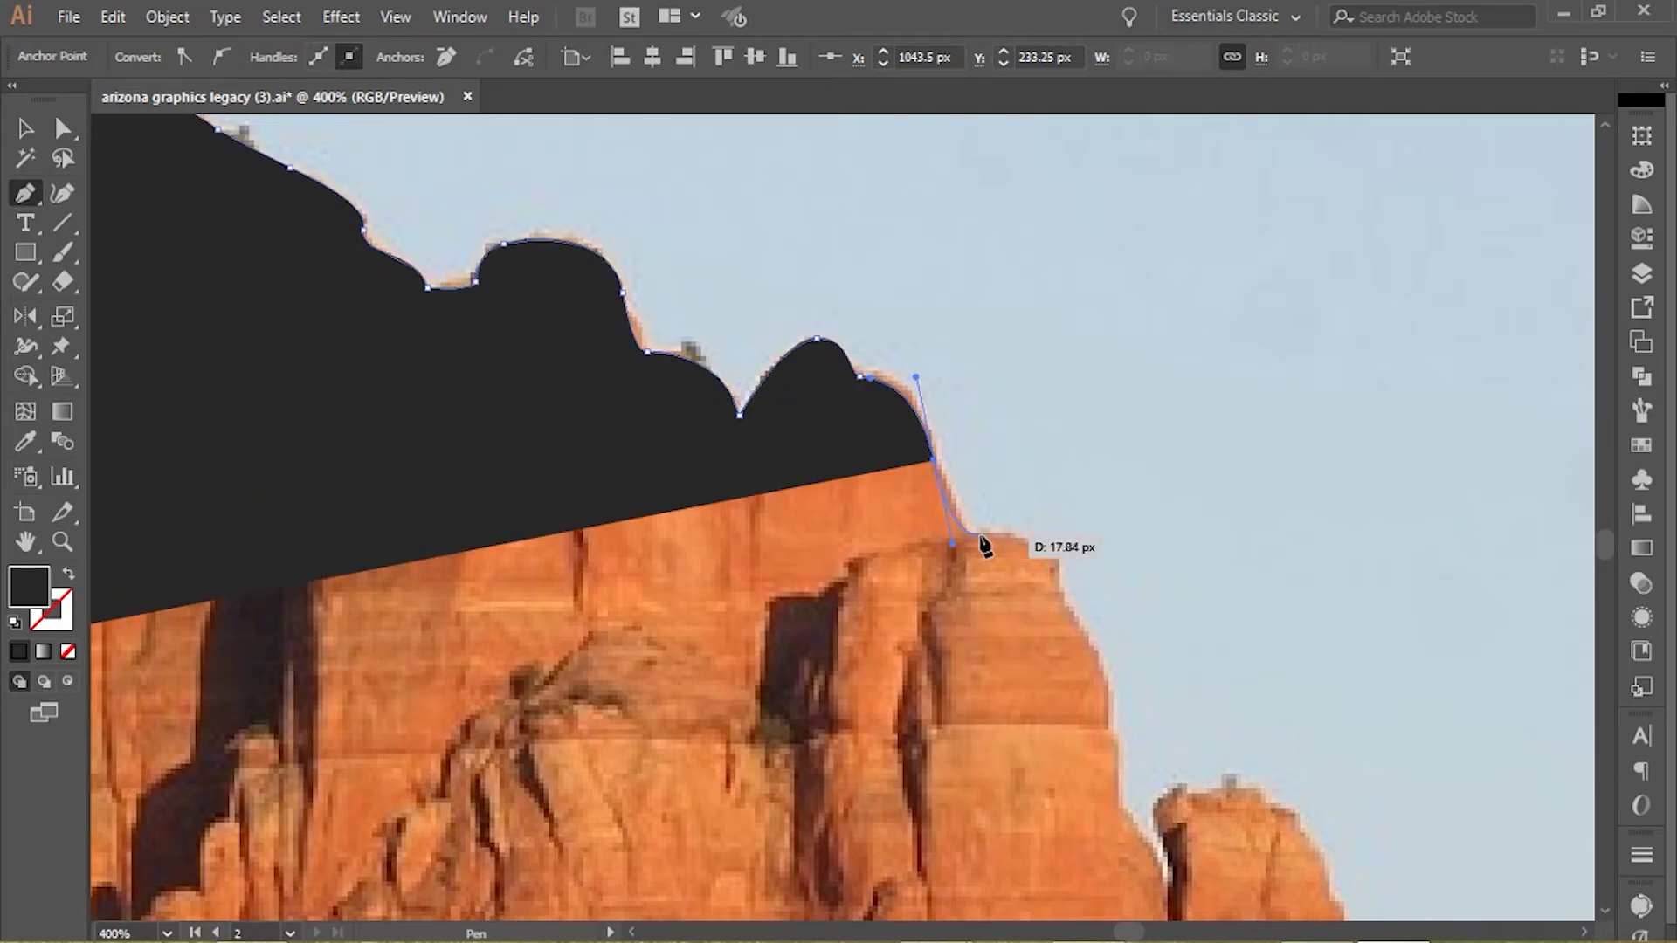
click(972, 534)
- Trace over the rounded shoulder beyond the ledge and down its steep edge to just above the narrow crevice
drag(1064, 580, 1077, 633)
click(1103, 666)
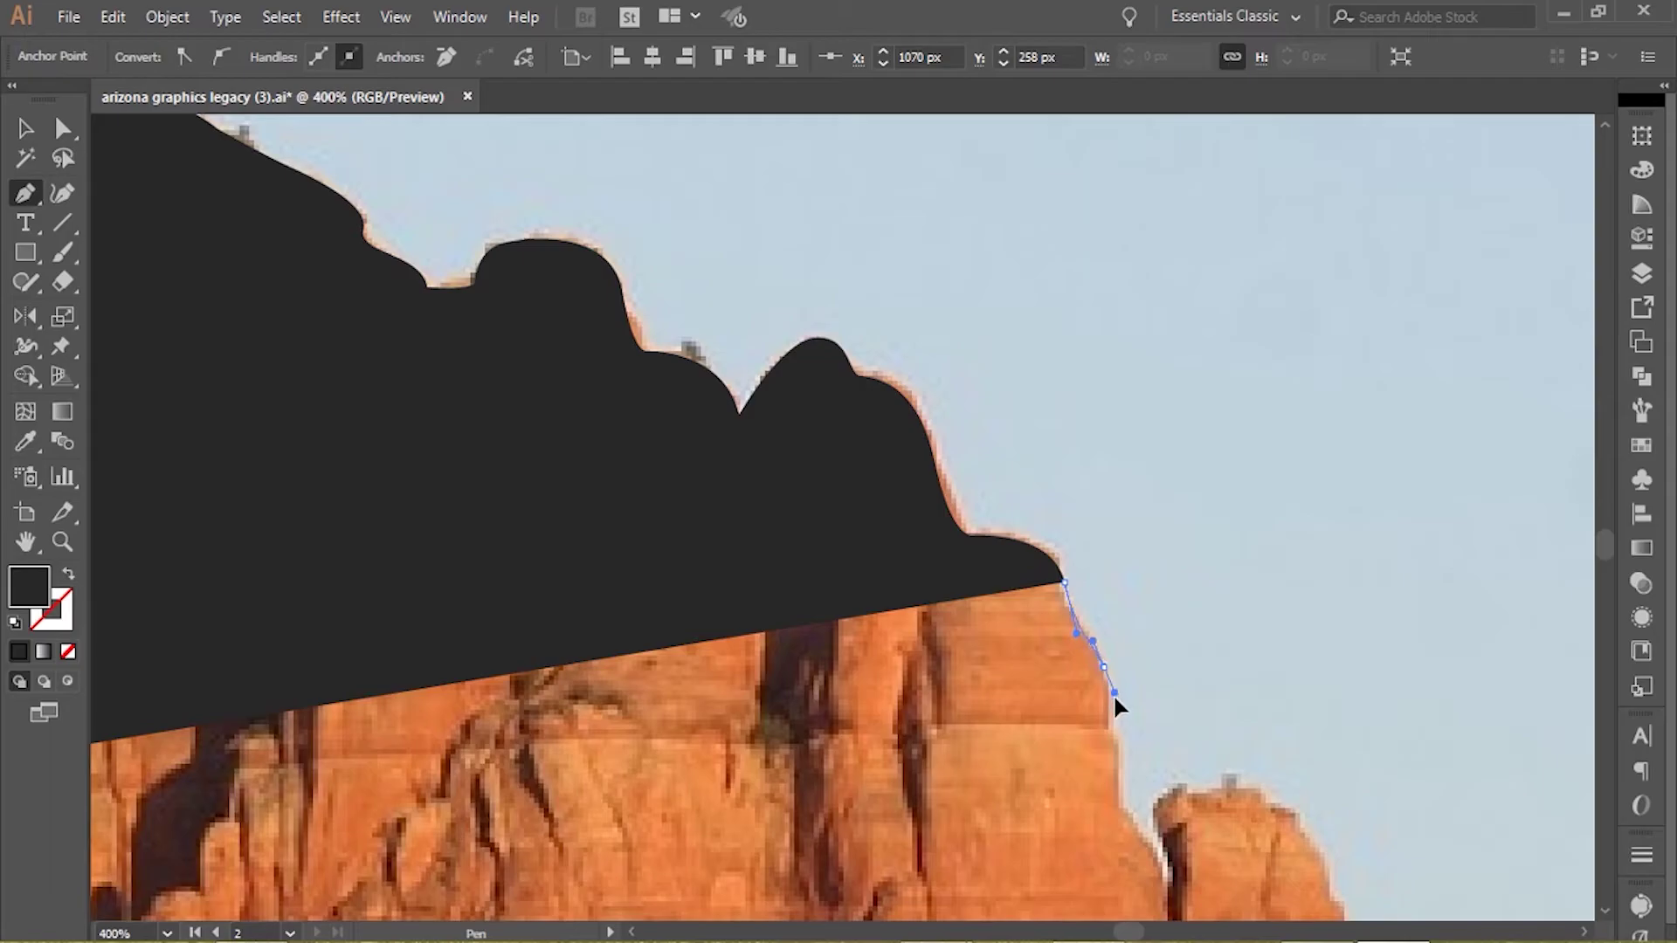
drag(1115, 698, 1115, 698)
scroll(1107, 706, down, 3)
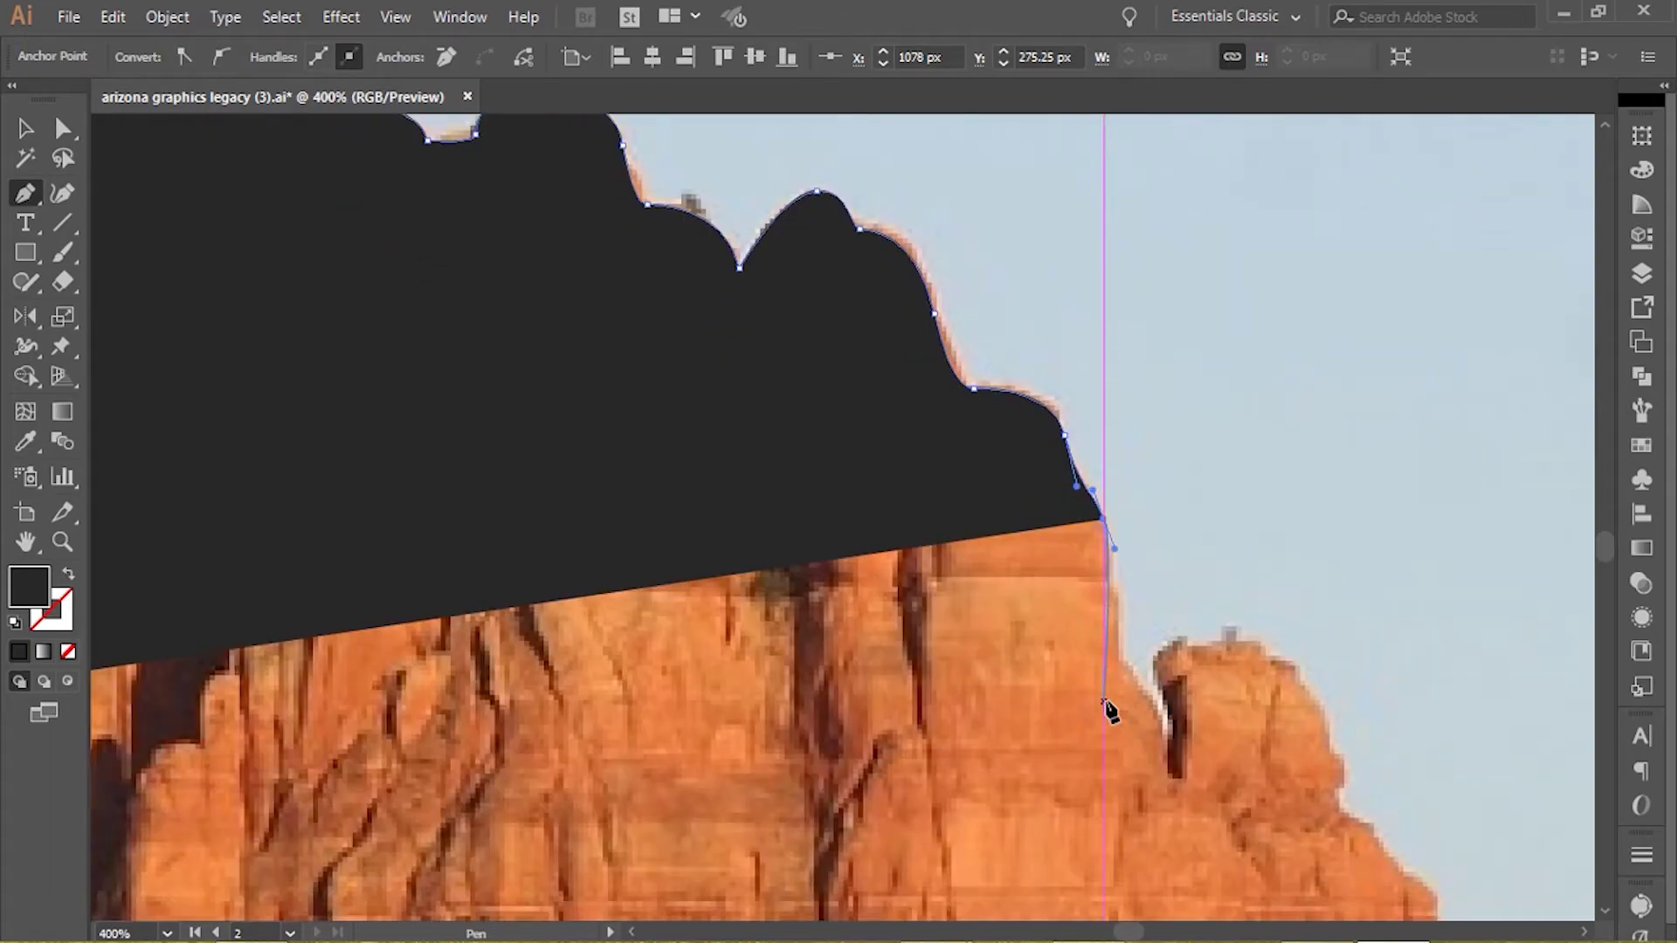
click(1117, 658)
- Trace down into the narrow crevice, back up and over the small bushy knob, and down its far side
drag(1169, 725, 1171, 802)
drag(1186, 745, 1151, 671)
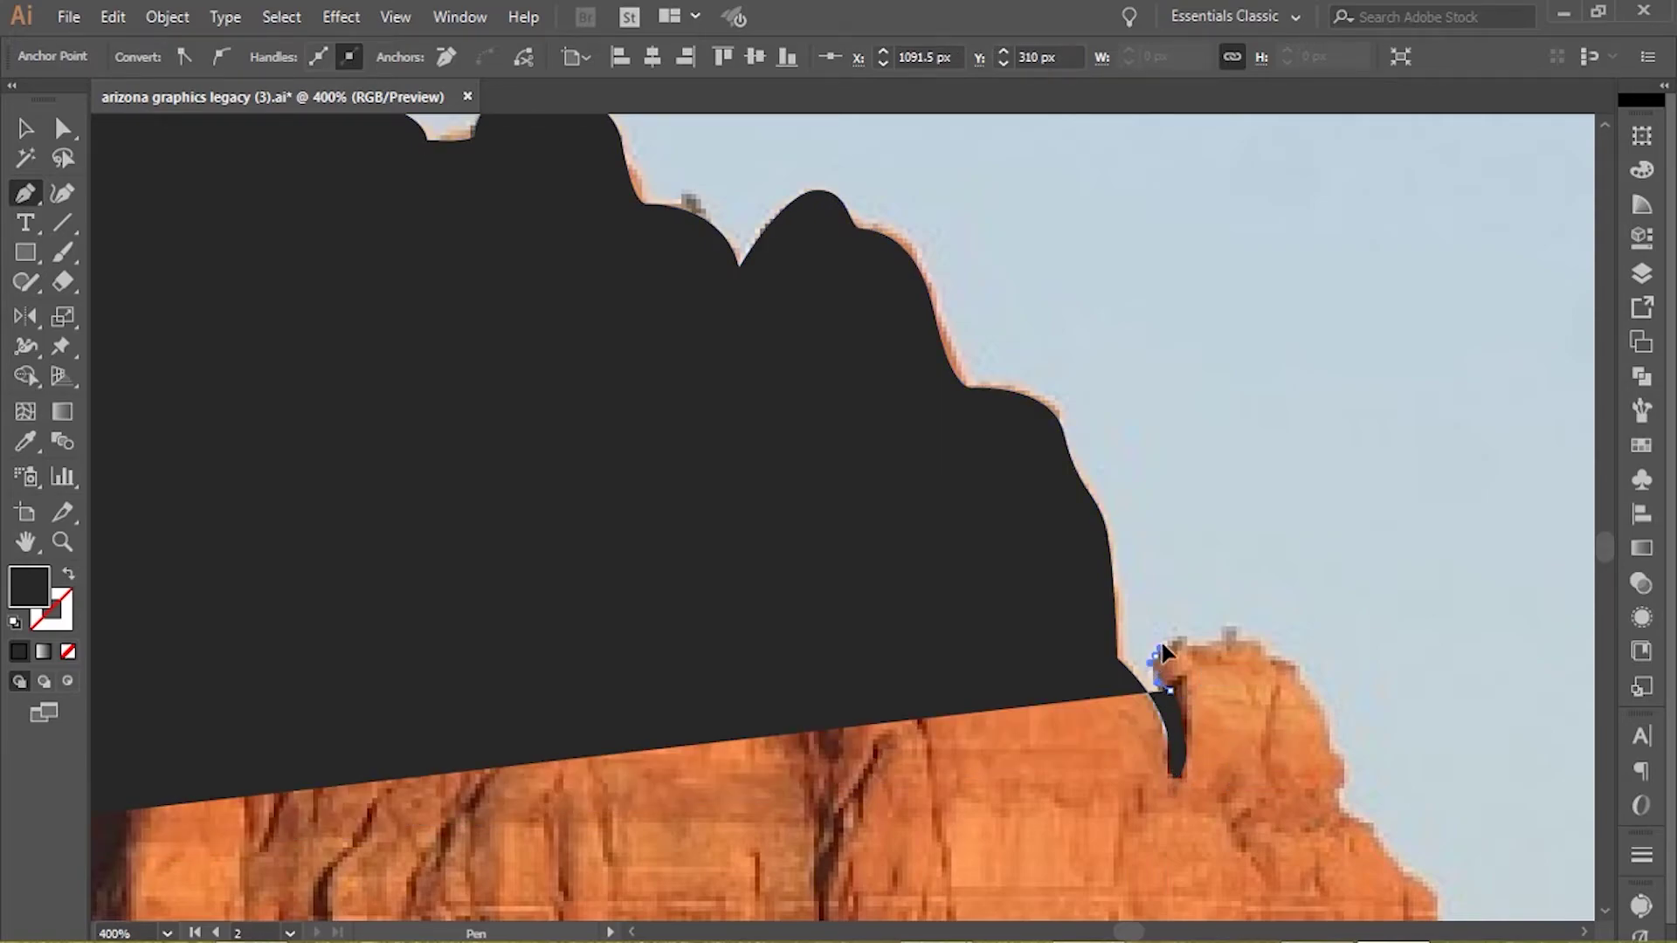
click(1162, 644)
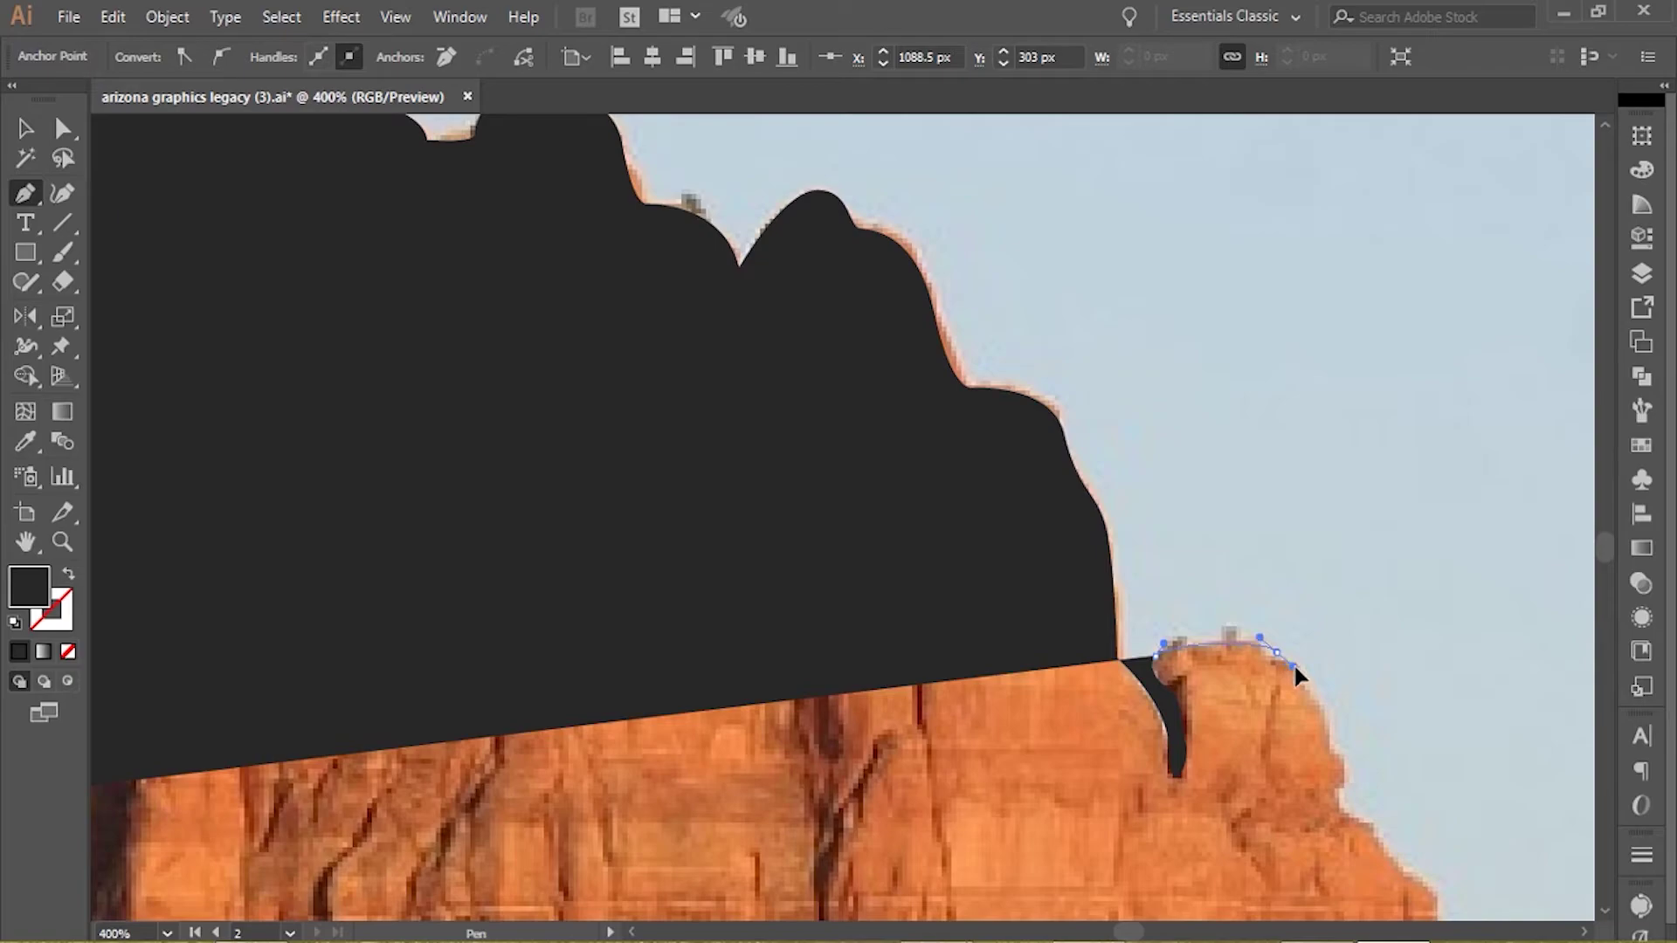
drag(1293, 664, 1333, 787)
click(1357, 819)
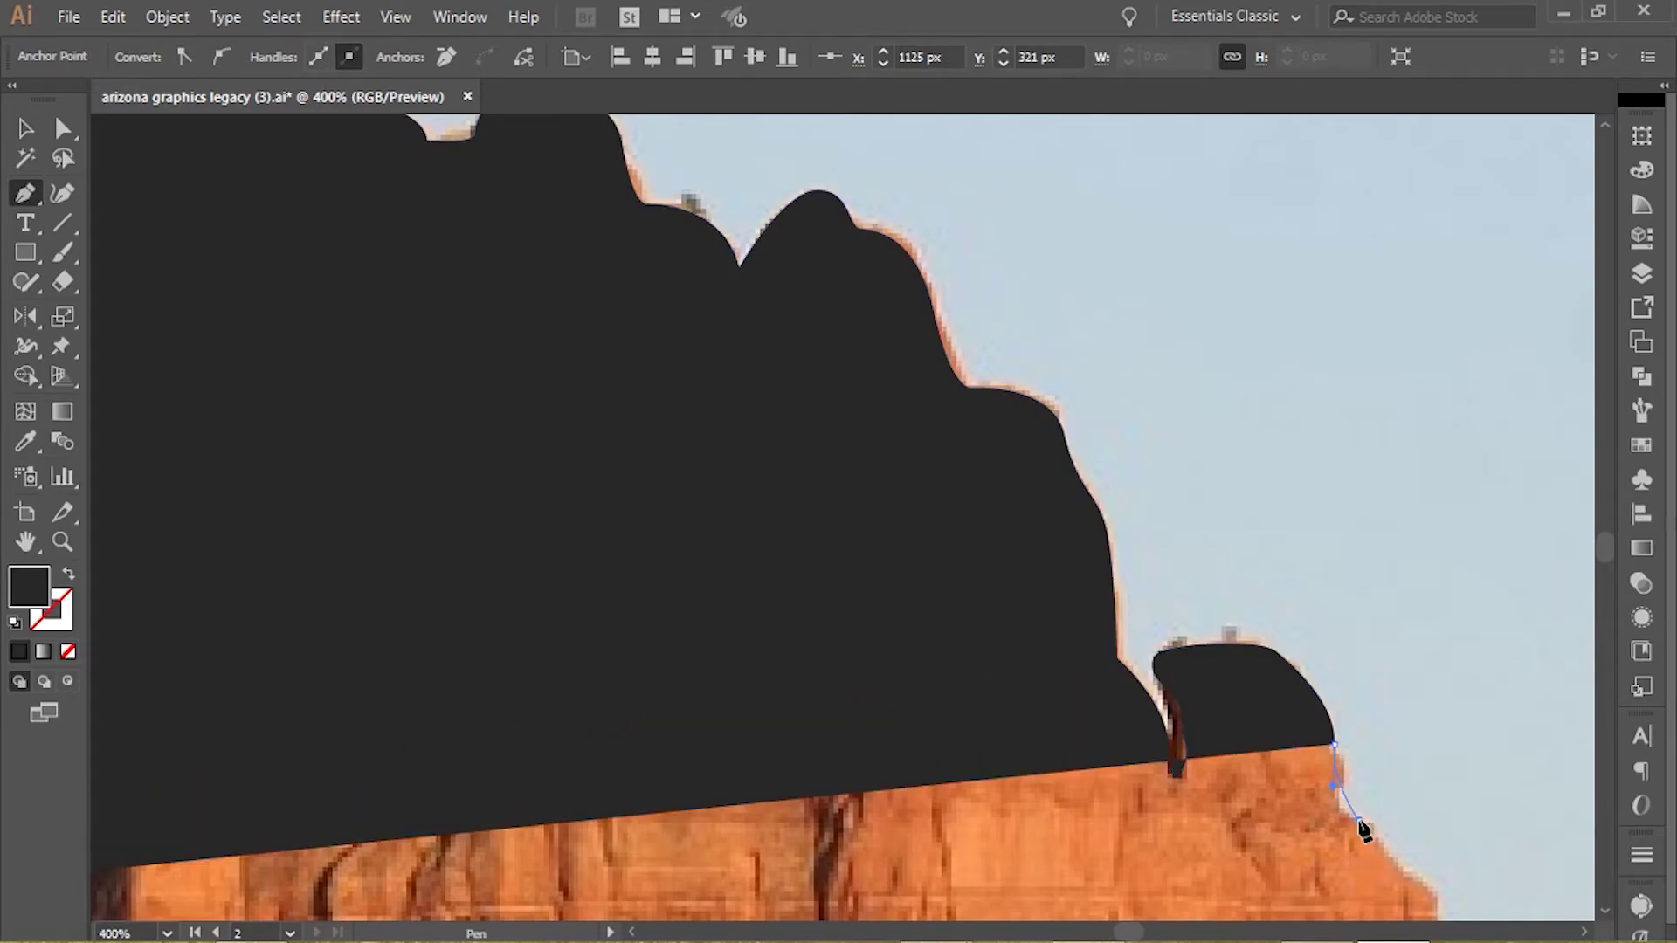
- Follow the butte's steep outer edge down to where the distant cliffs meet it
key(space)
drag(1265, 857, 775, 344)
drag(898, 323, 1005, 536)
drag(1003, 675, 1013, 701)
alt+scroll(1014, 701, down, 1)
scroll(1014, 701, down, 3)
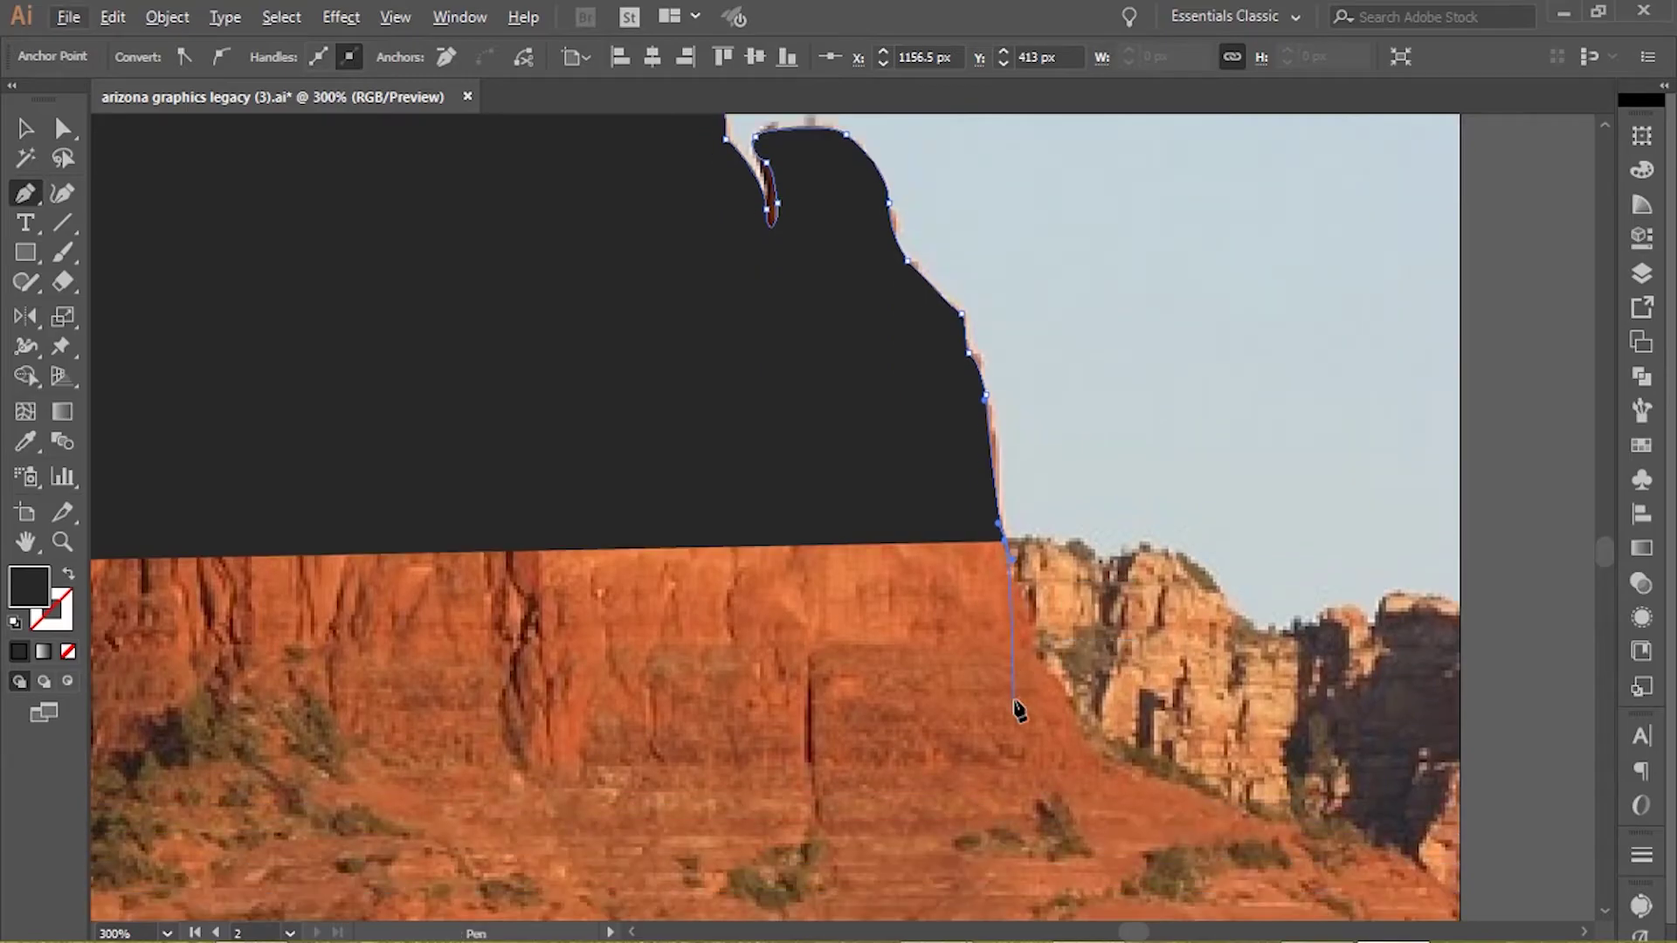
- Curve the path along the red foothill below the distant cliffs and end it on the artboard's right edge
scroll(1389, 810, down, 2)
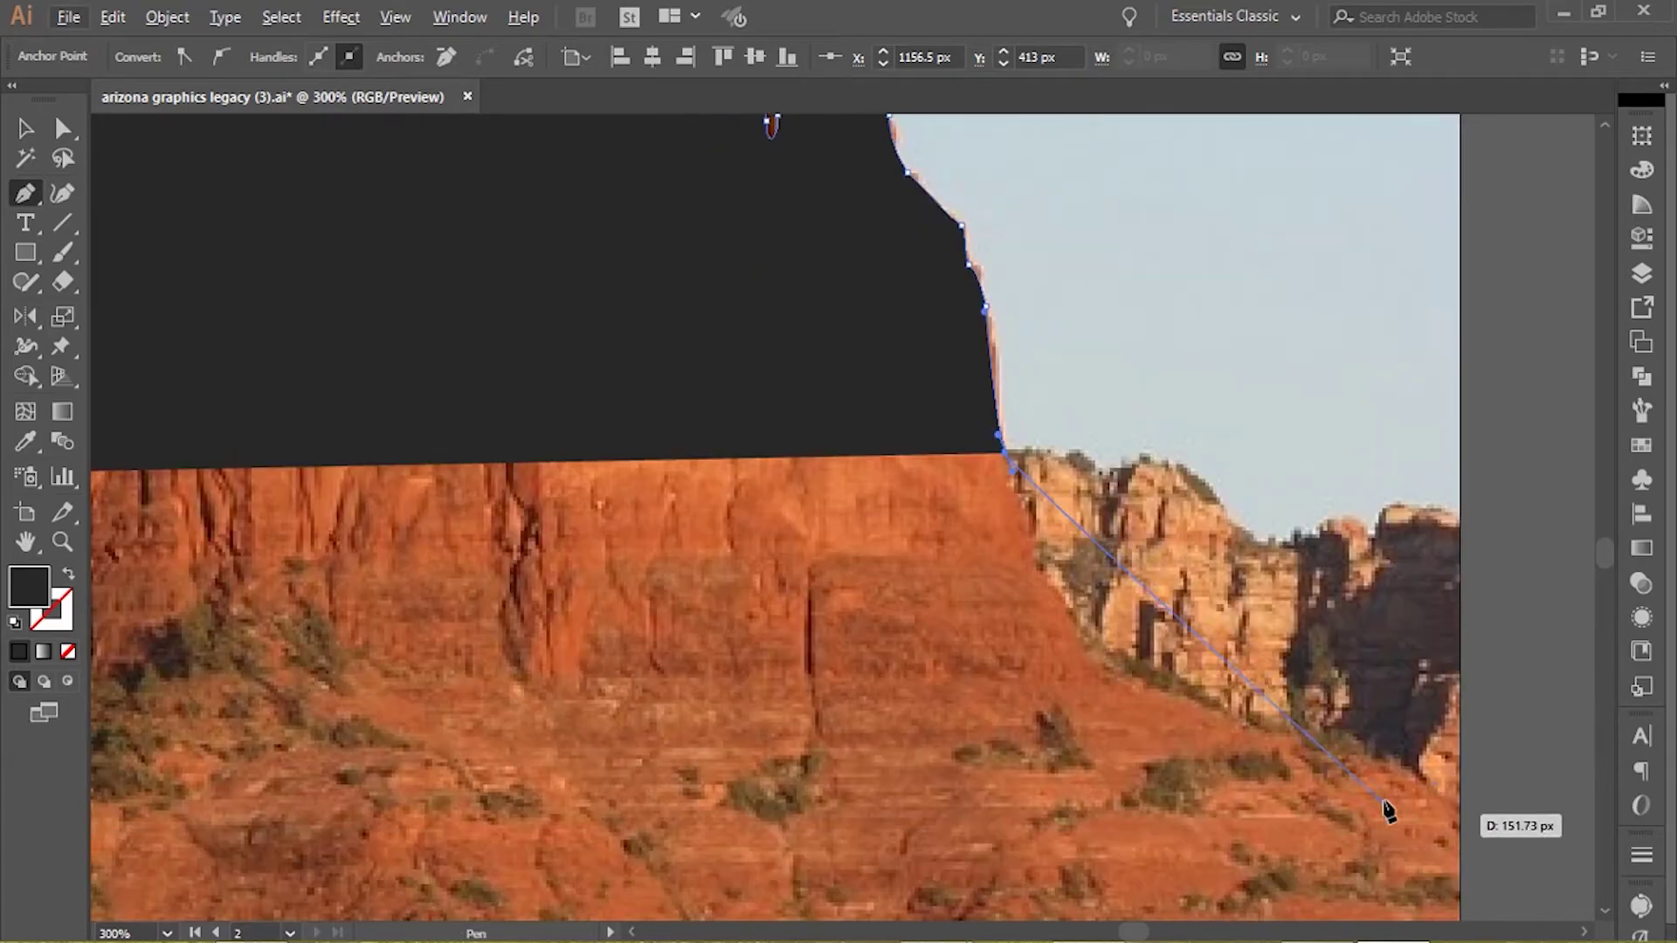
drag(1144, 680, 1164, 690)
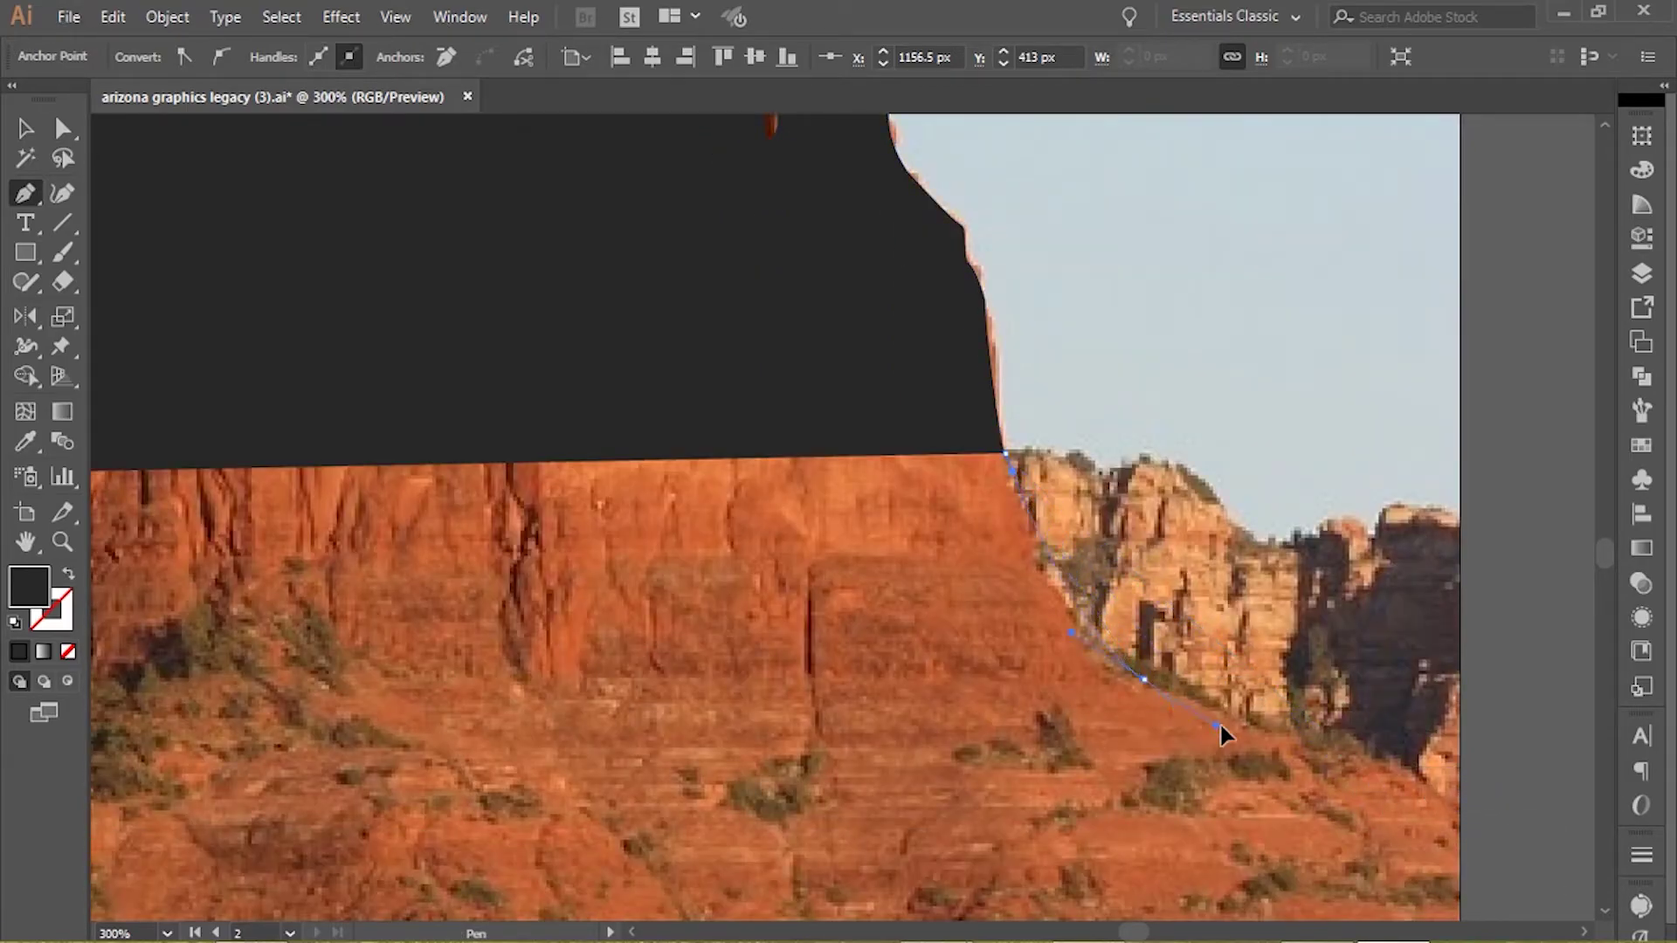
click(1267, 745)
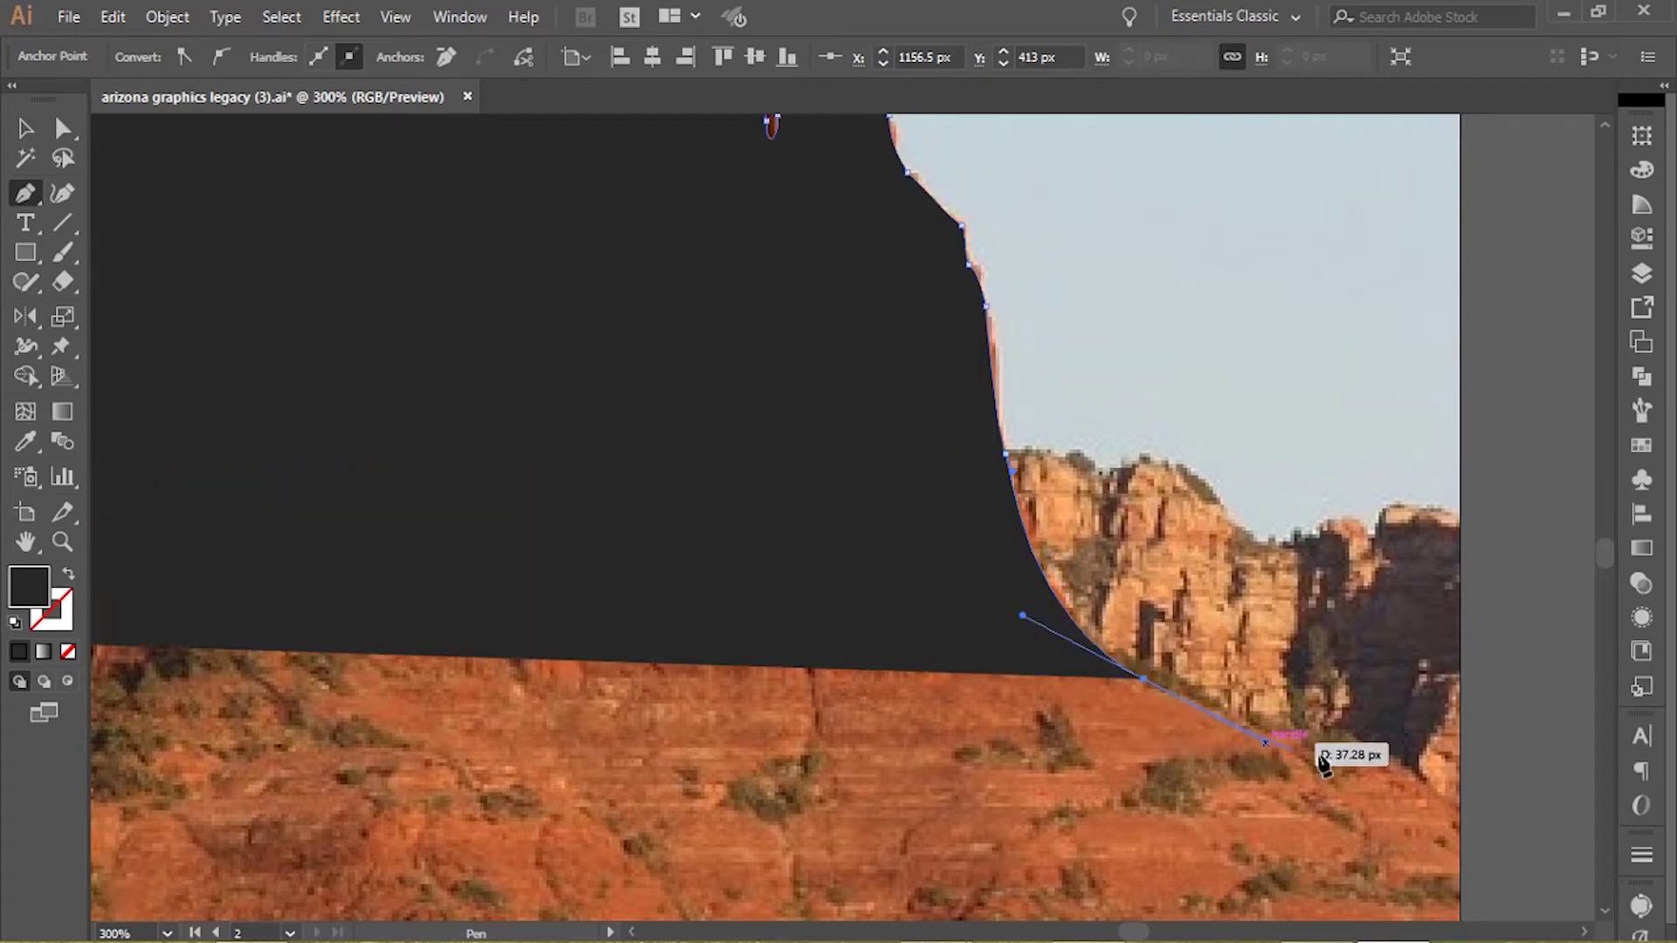
click(1457, 769)
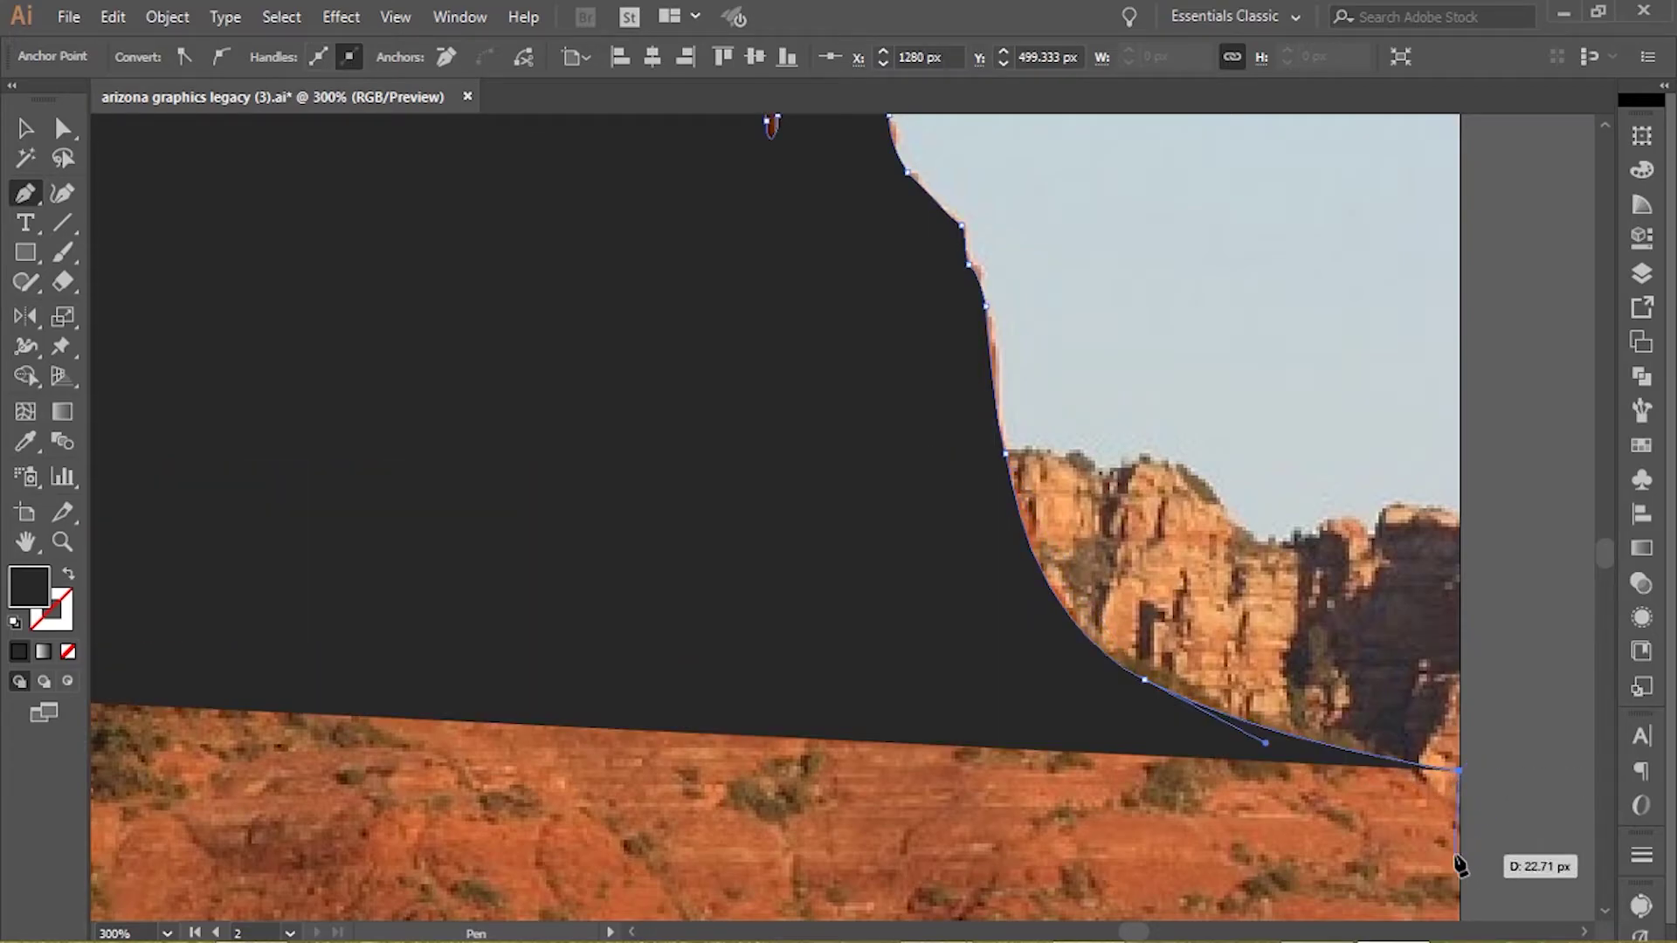
- Run the path through the artboard's two bottom corners, close it at its starting point and deselect the finished silhouette
scroll(1450, 869, down, 2)
scroll(1447, 876, down, 3)
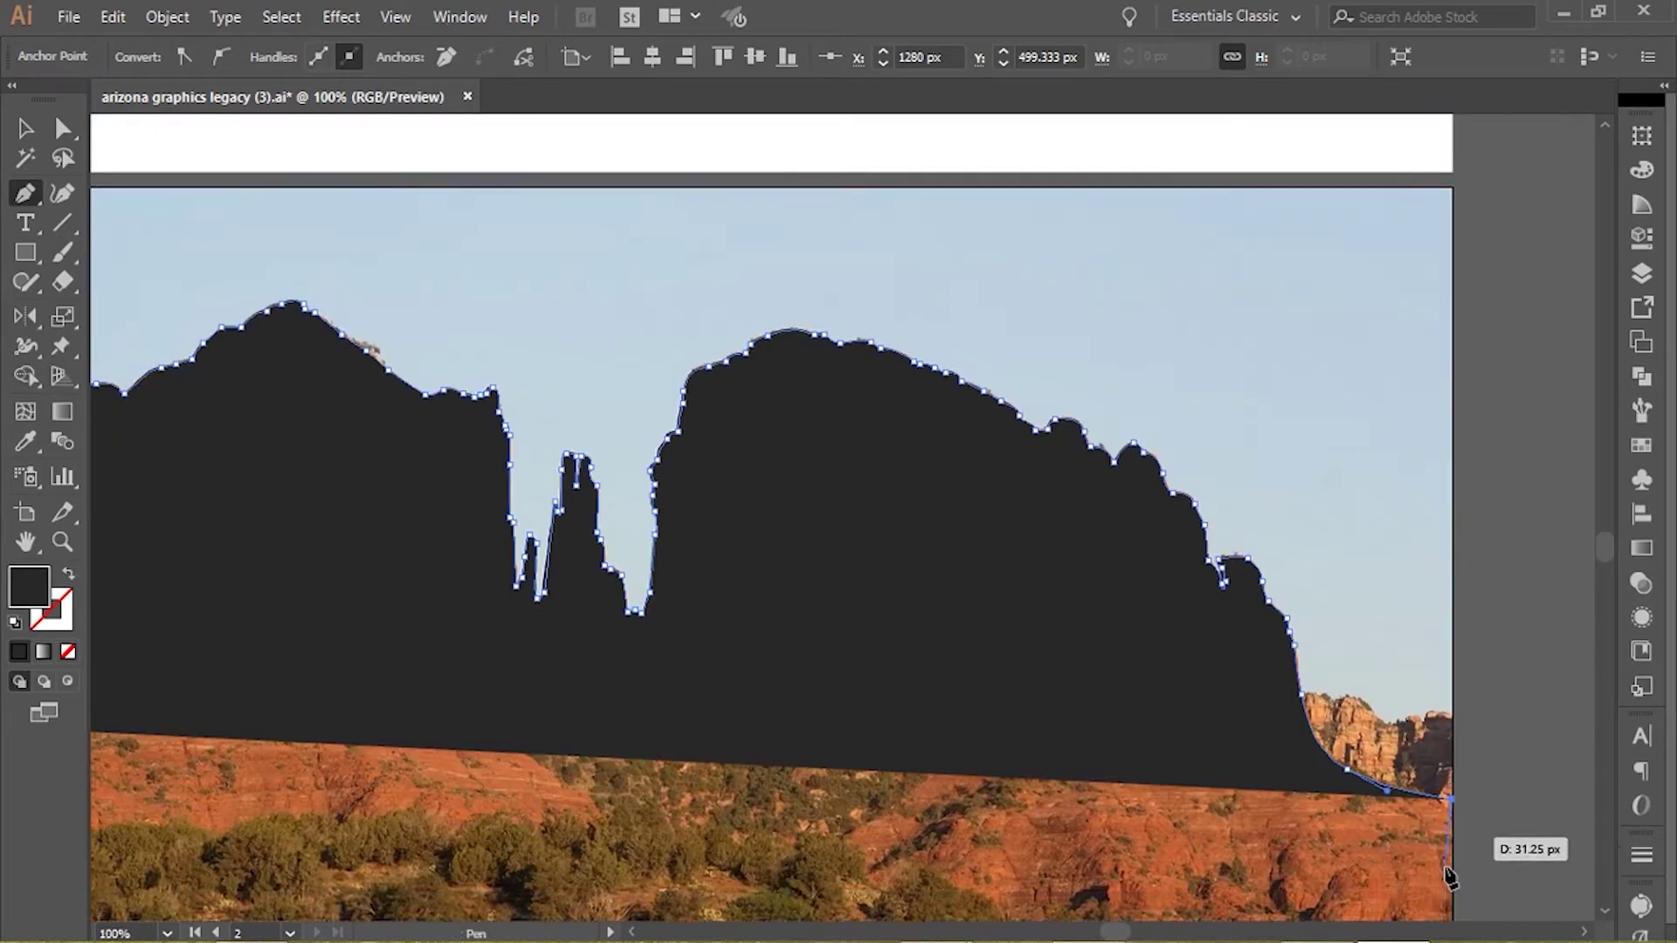
scroll(1447, 876, down, 2)
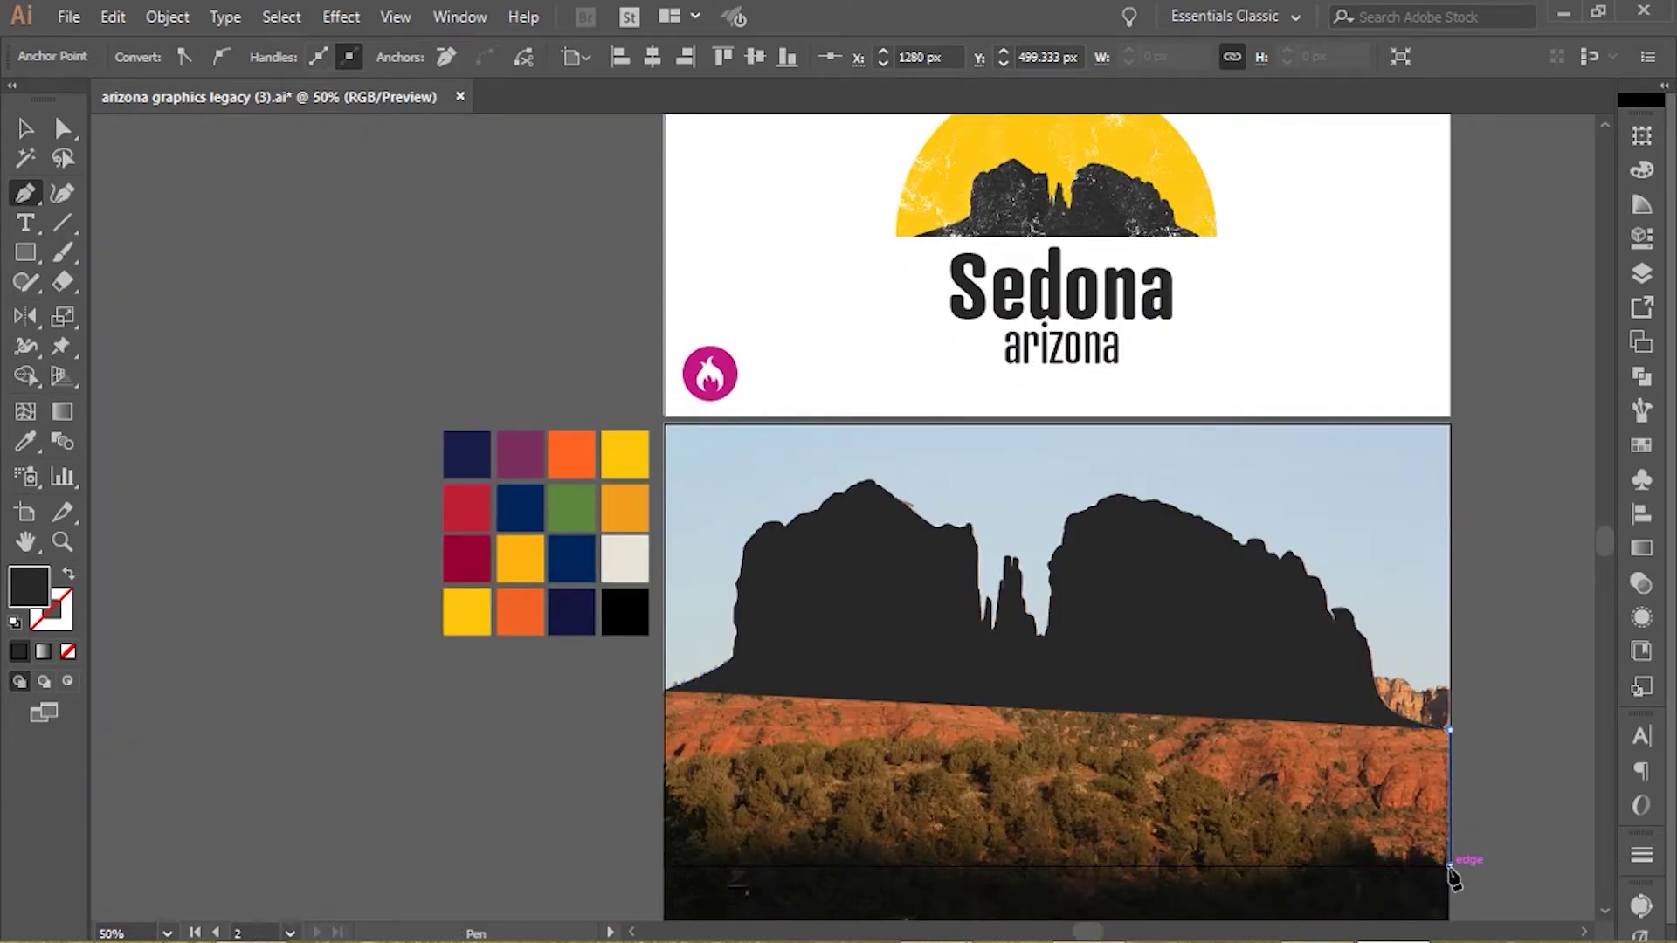
click(1449, 866)
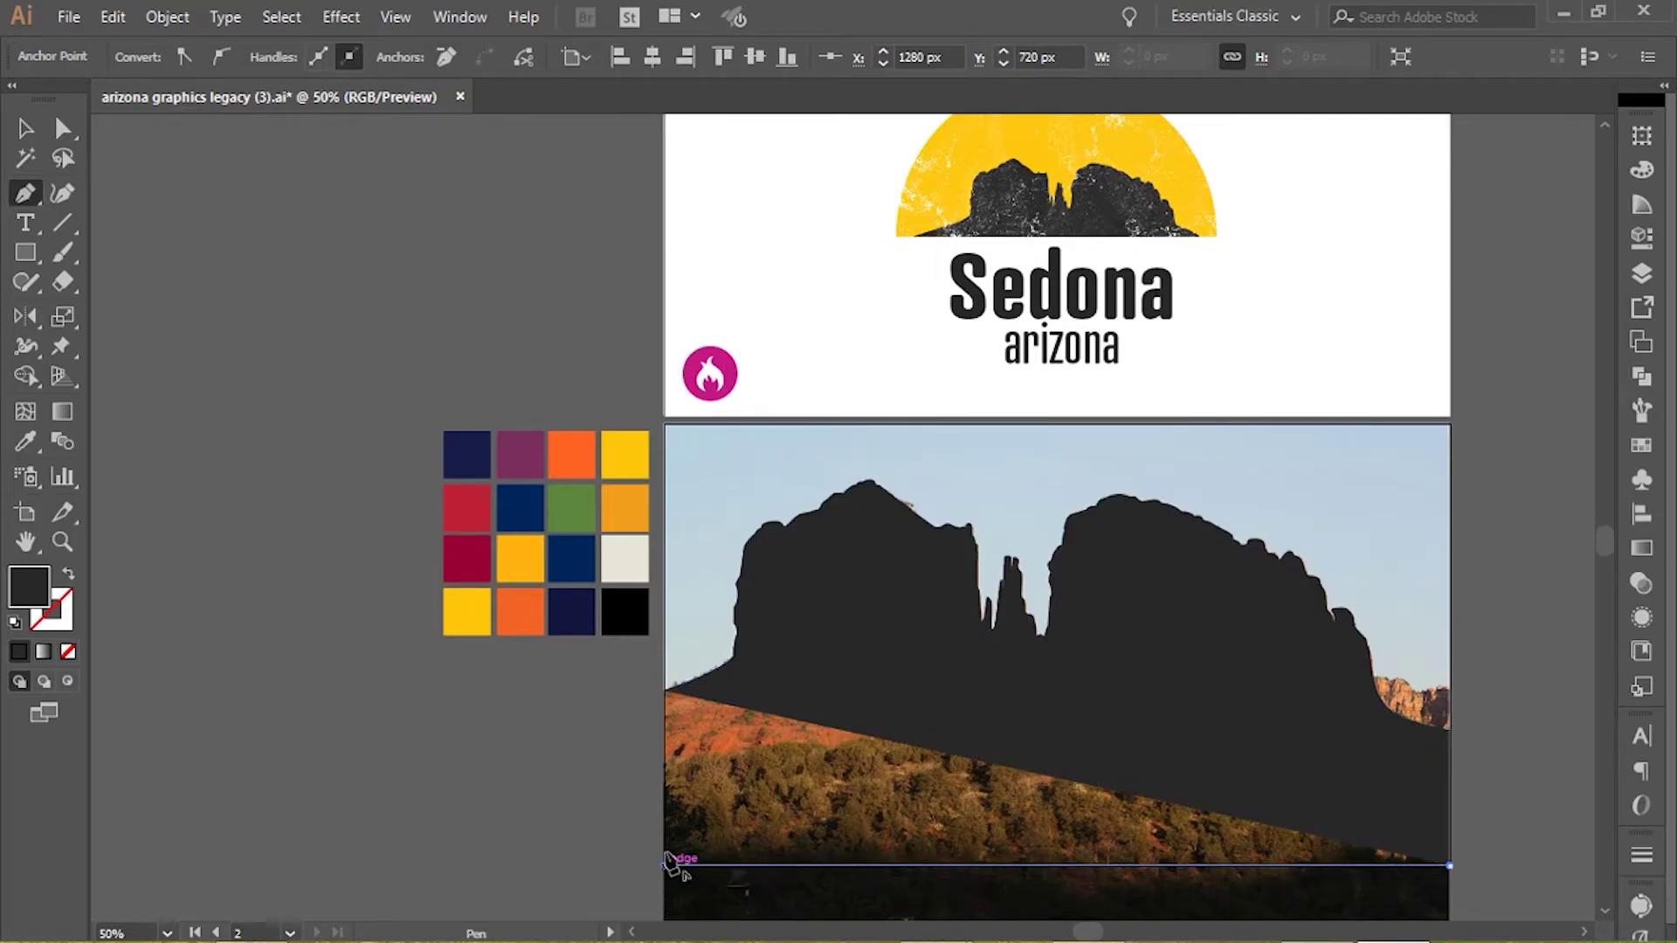
click(665, 866)
click(665, 691)
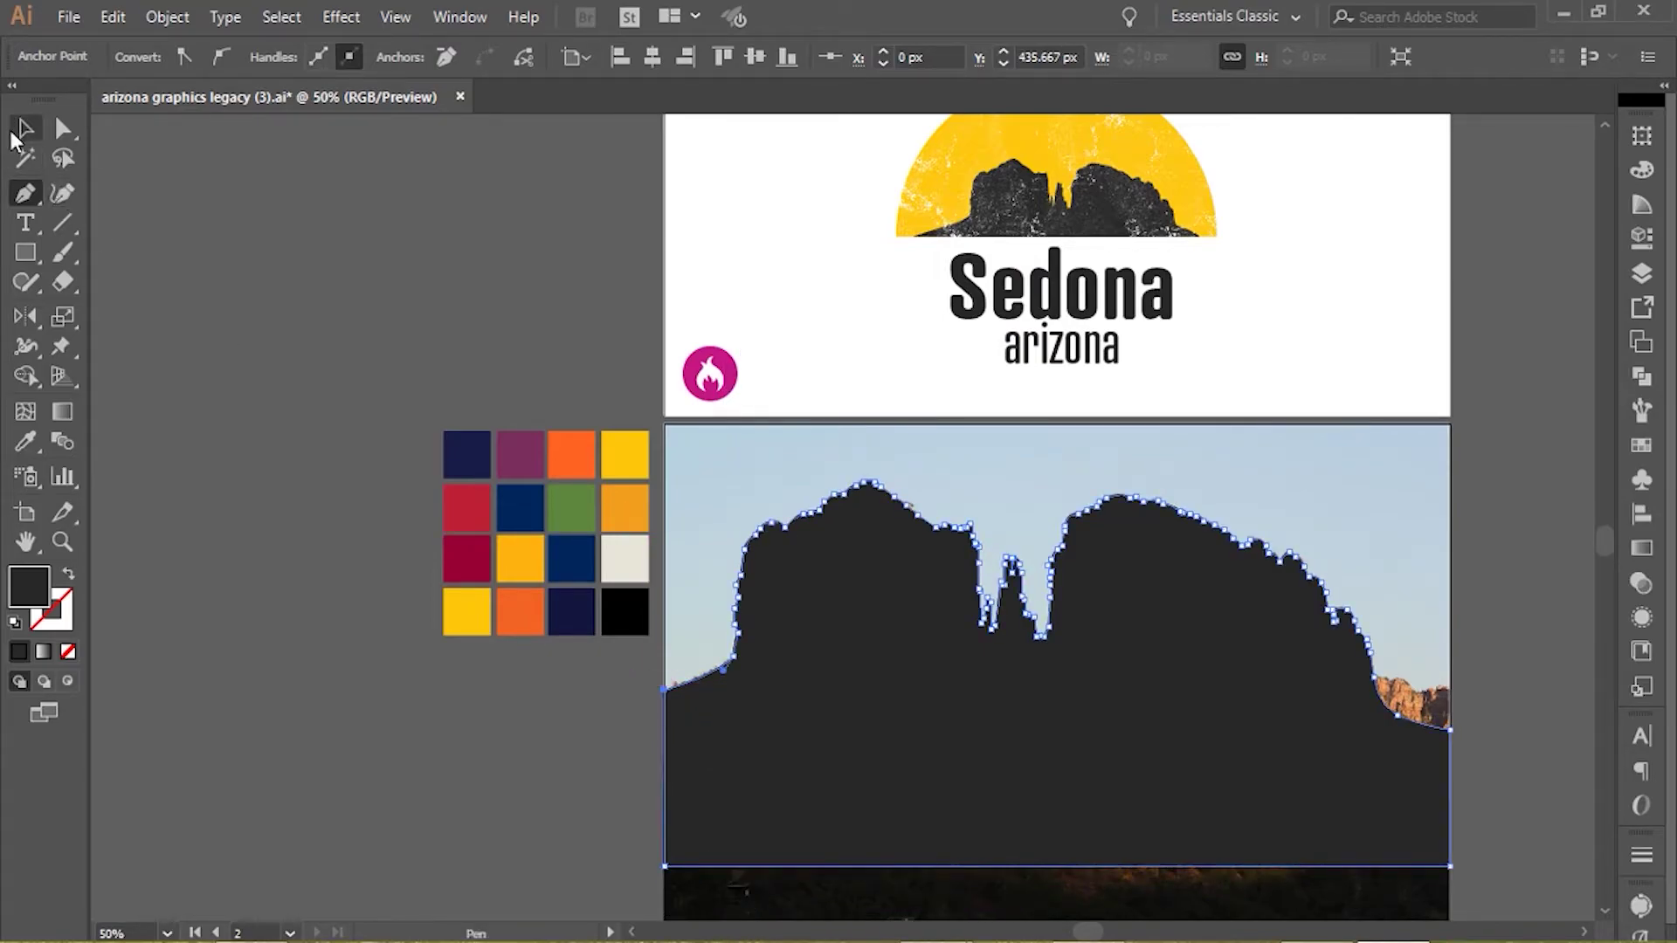
click(25, 138)
click(488, 736)
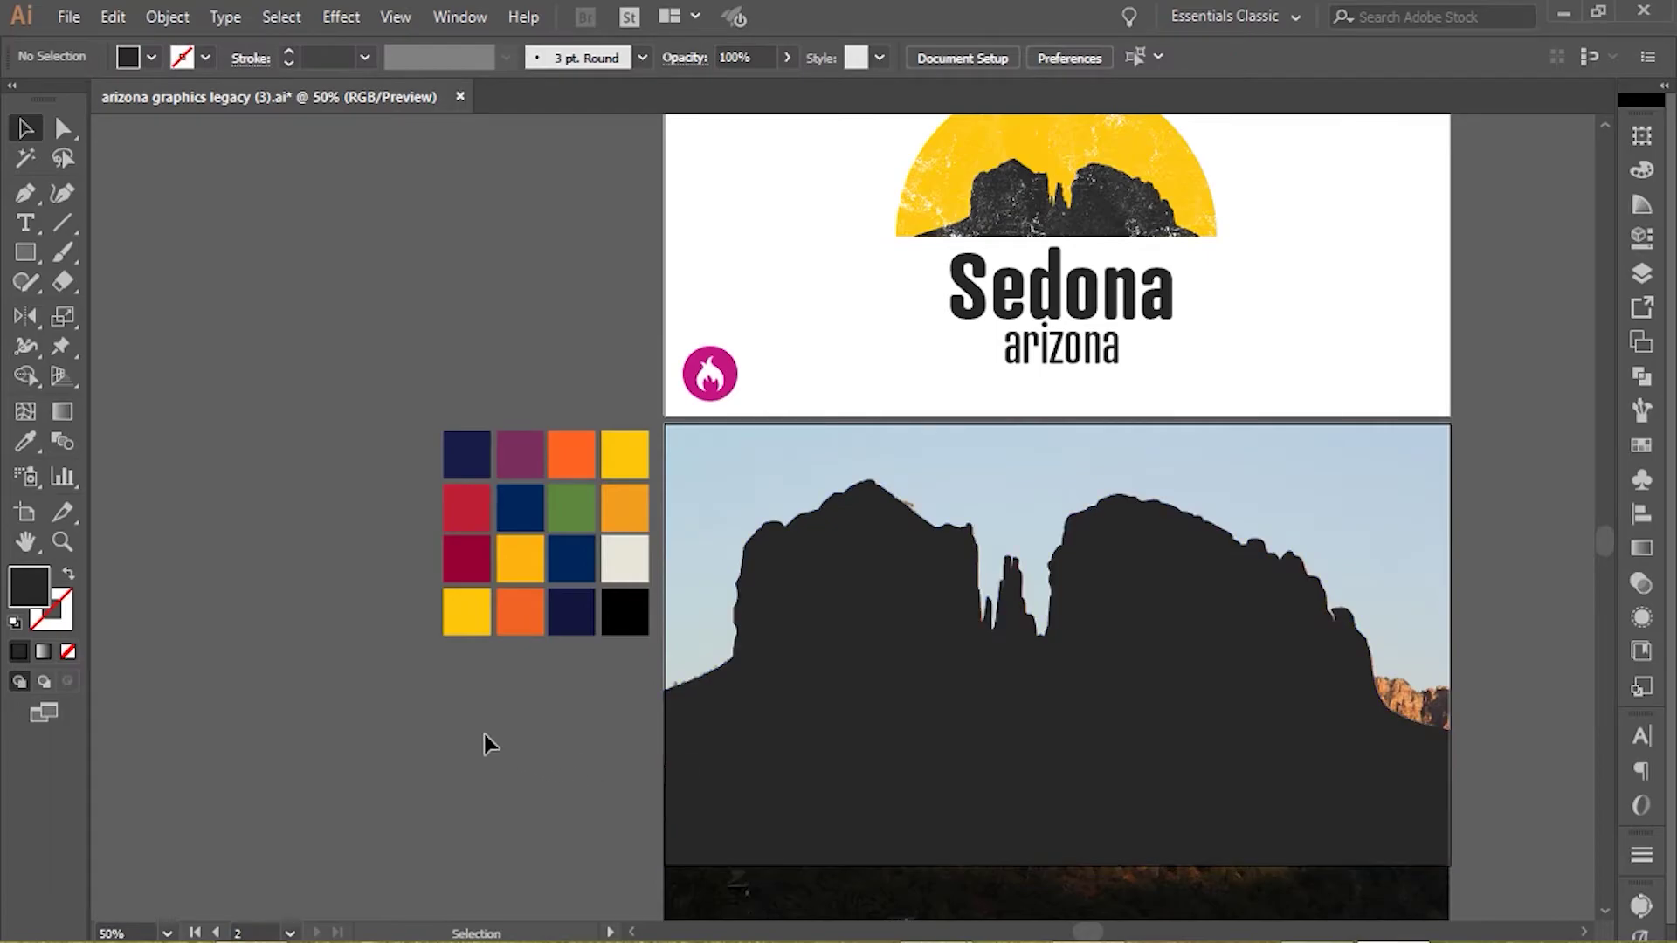
- Unlock the Sedona photo and move it off the artboard to the right, leaving the silhouette in place
scroll(850, 693, down, 1)
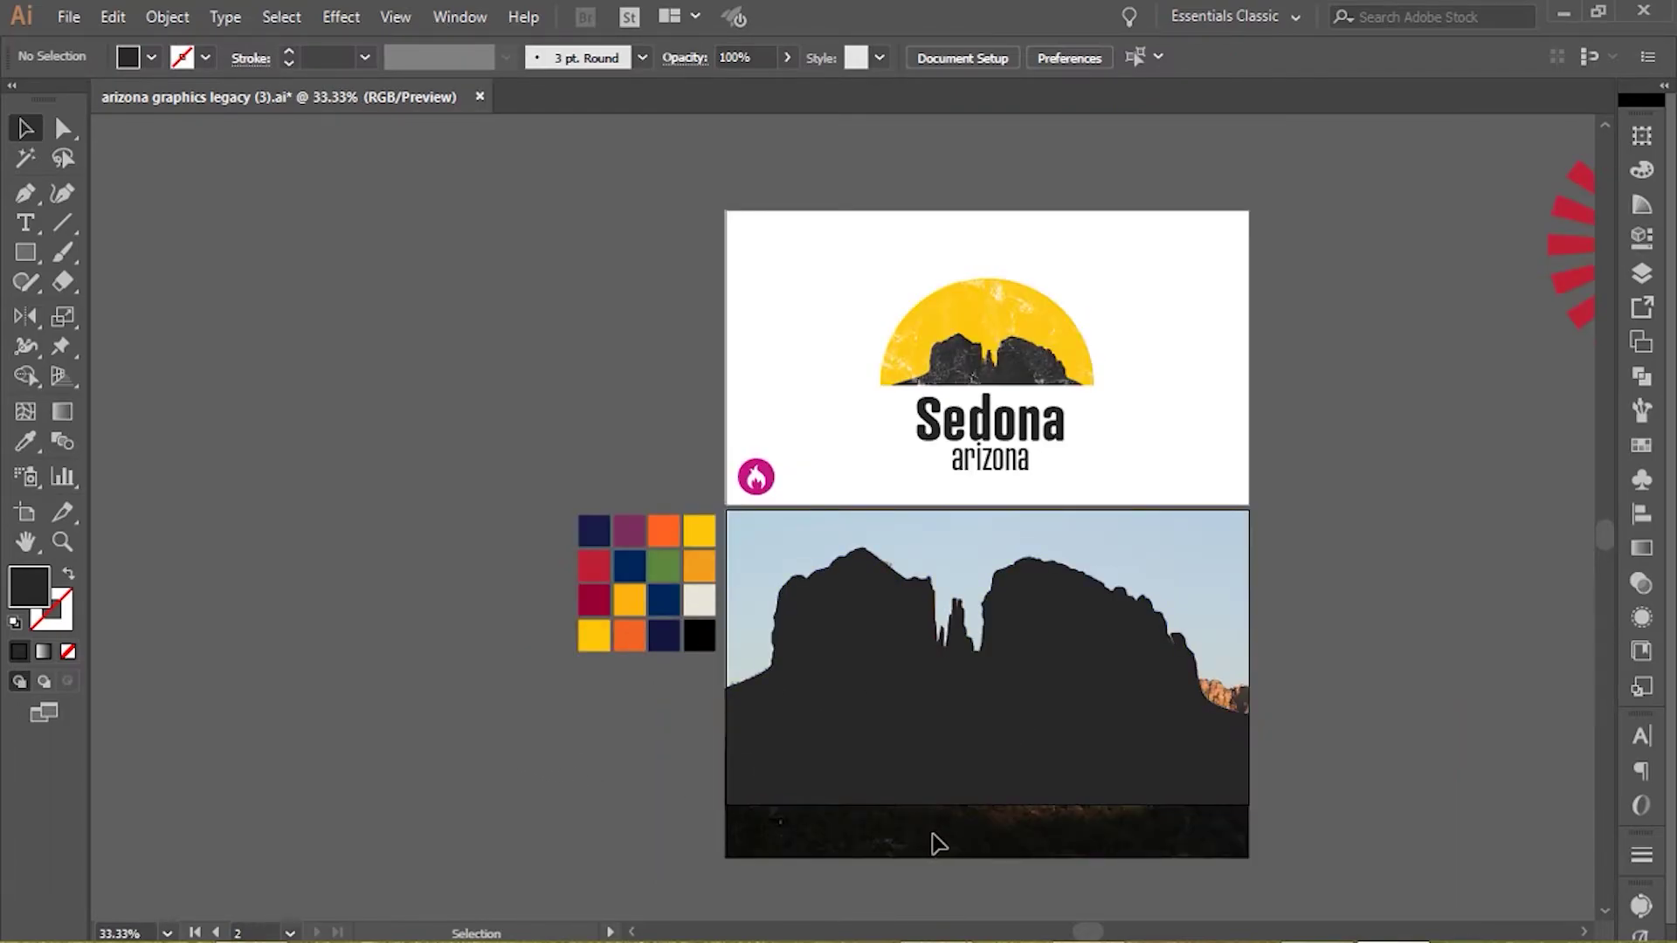
drag(937, 844, 1257, 800)
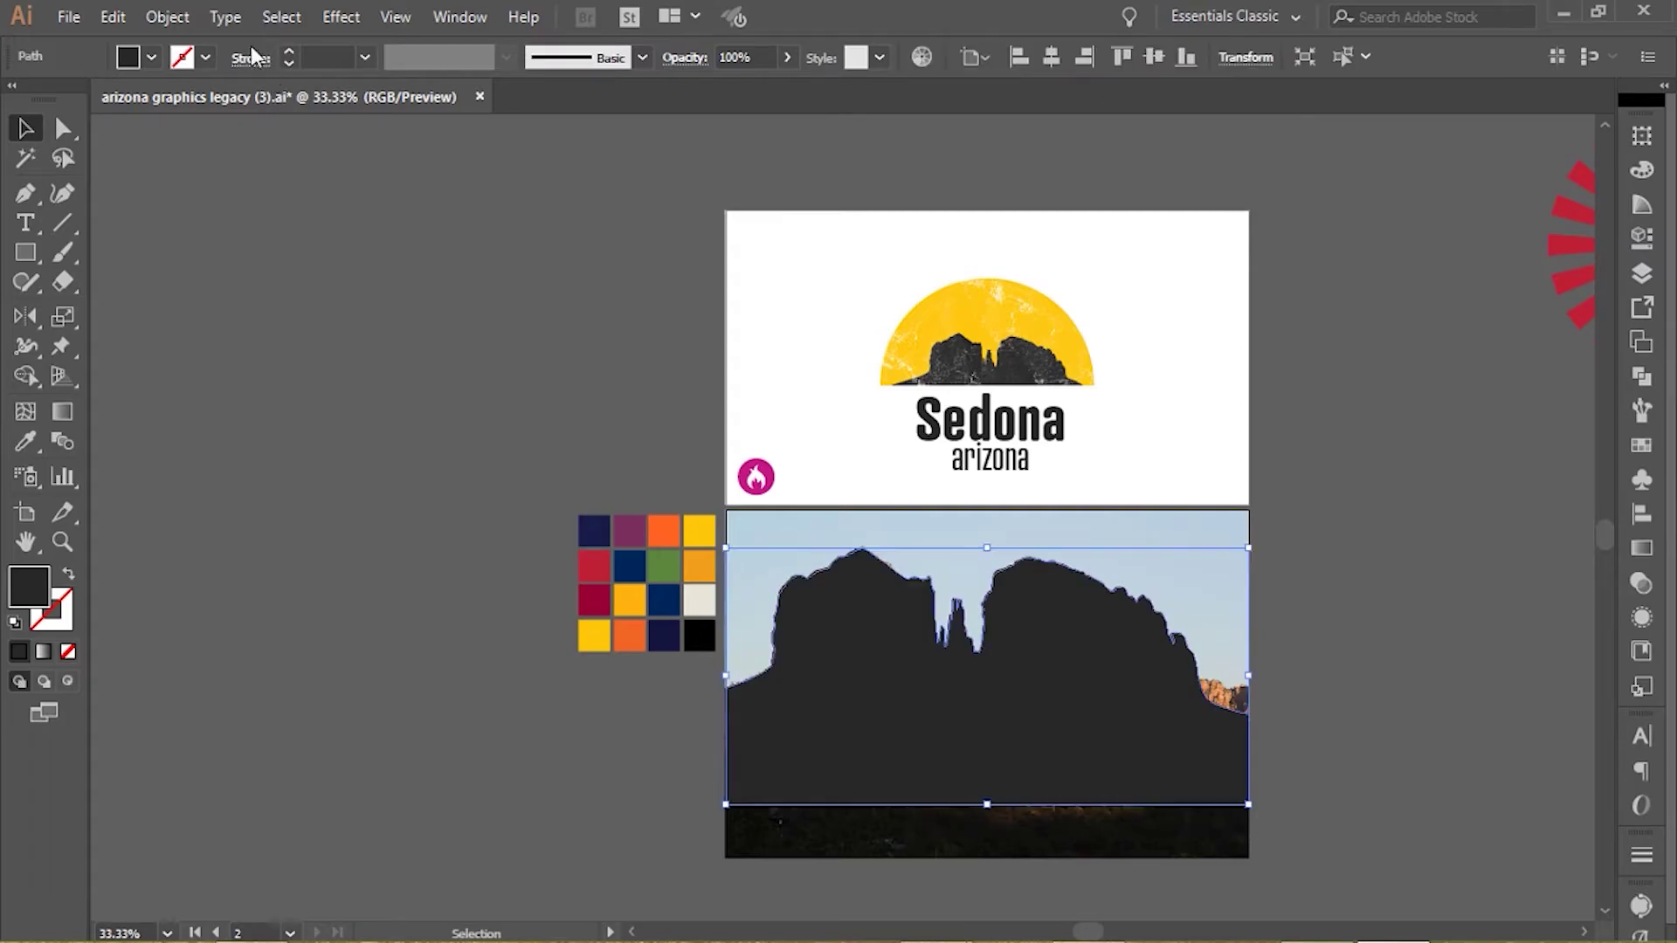
click(167, 17)
click(262, 179)
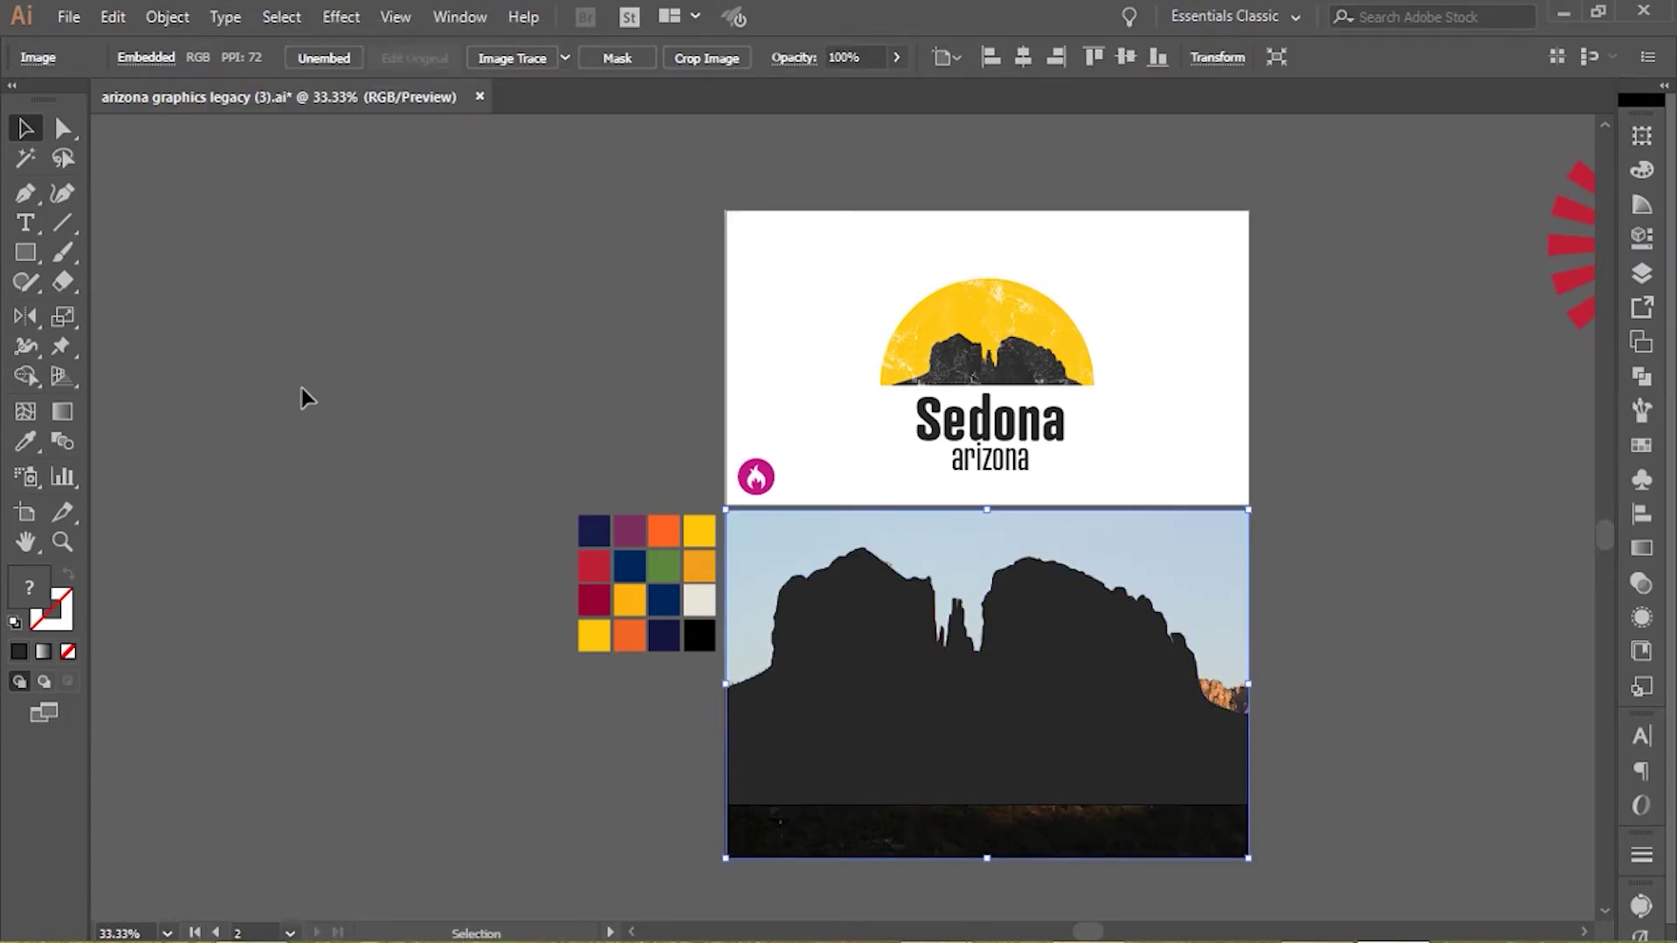
click(1041, 889)
drag(908, 846, 1545, 770)
click(1060, 767)
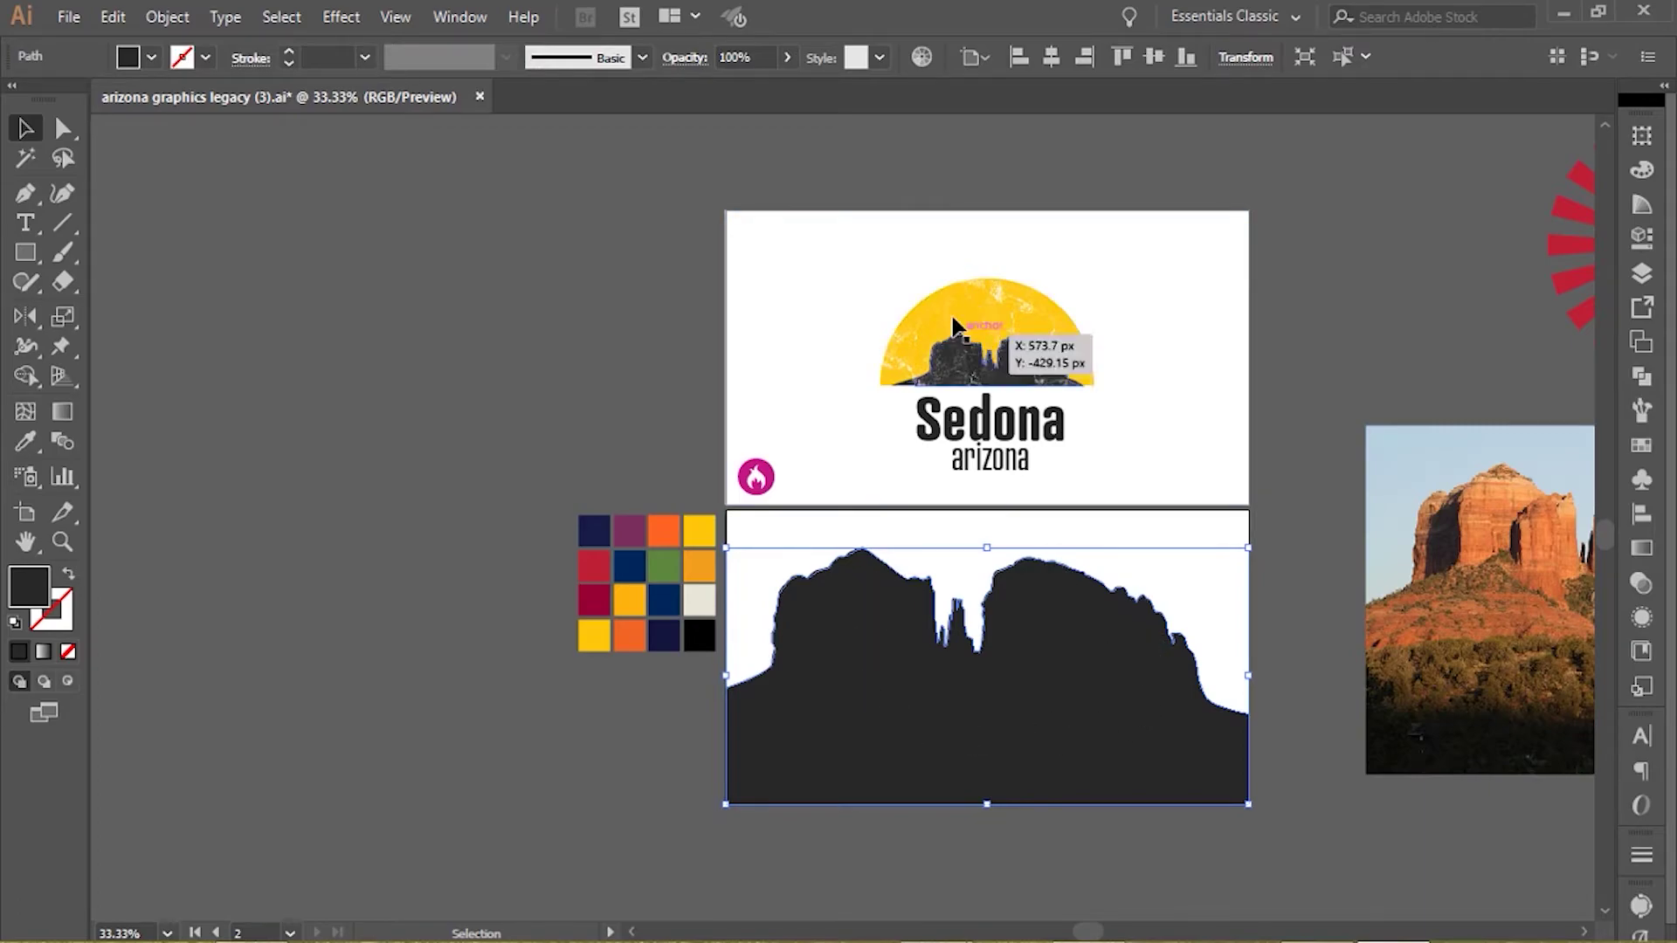
- Draw a circle about as wide as the sample graphic's sun beside the artboards and fill it with the palette's yellow
click(26, 253)
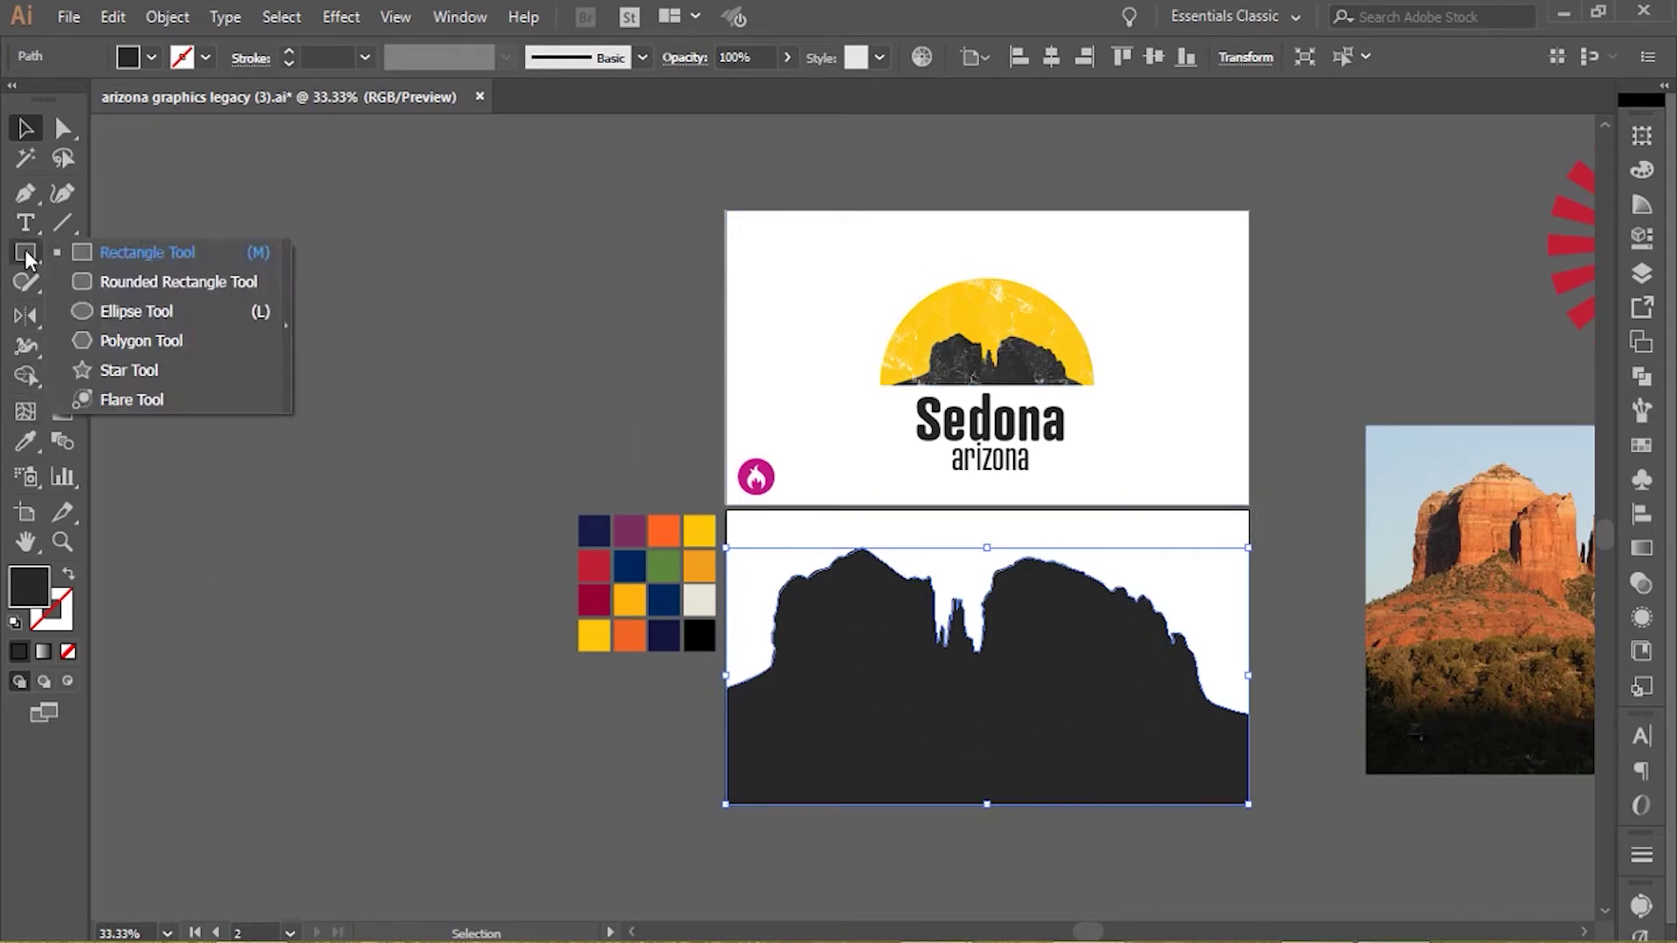
click(85, 312)
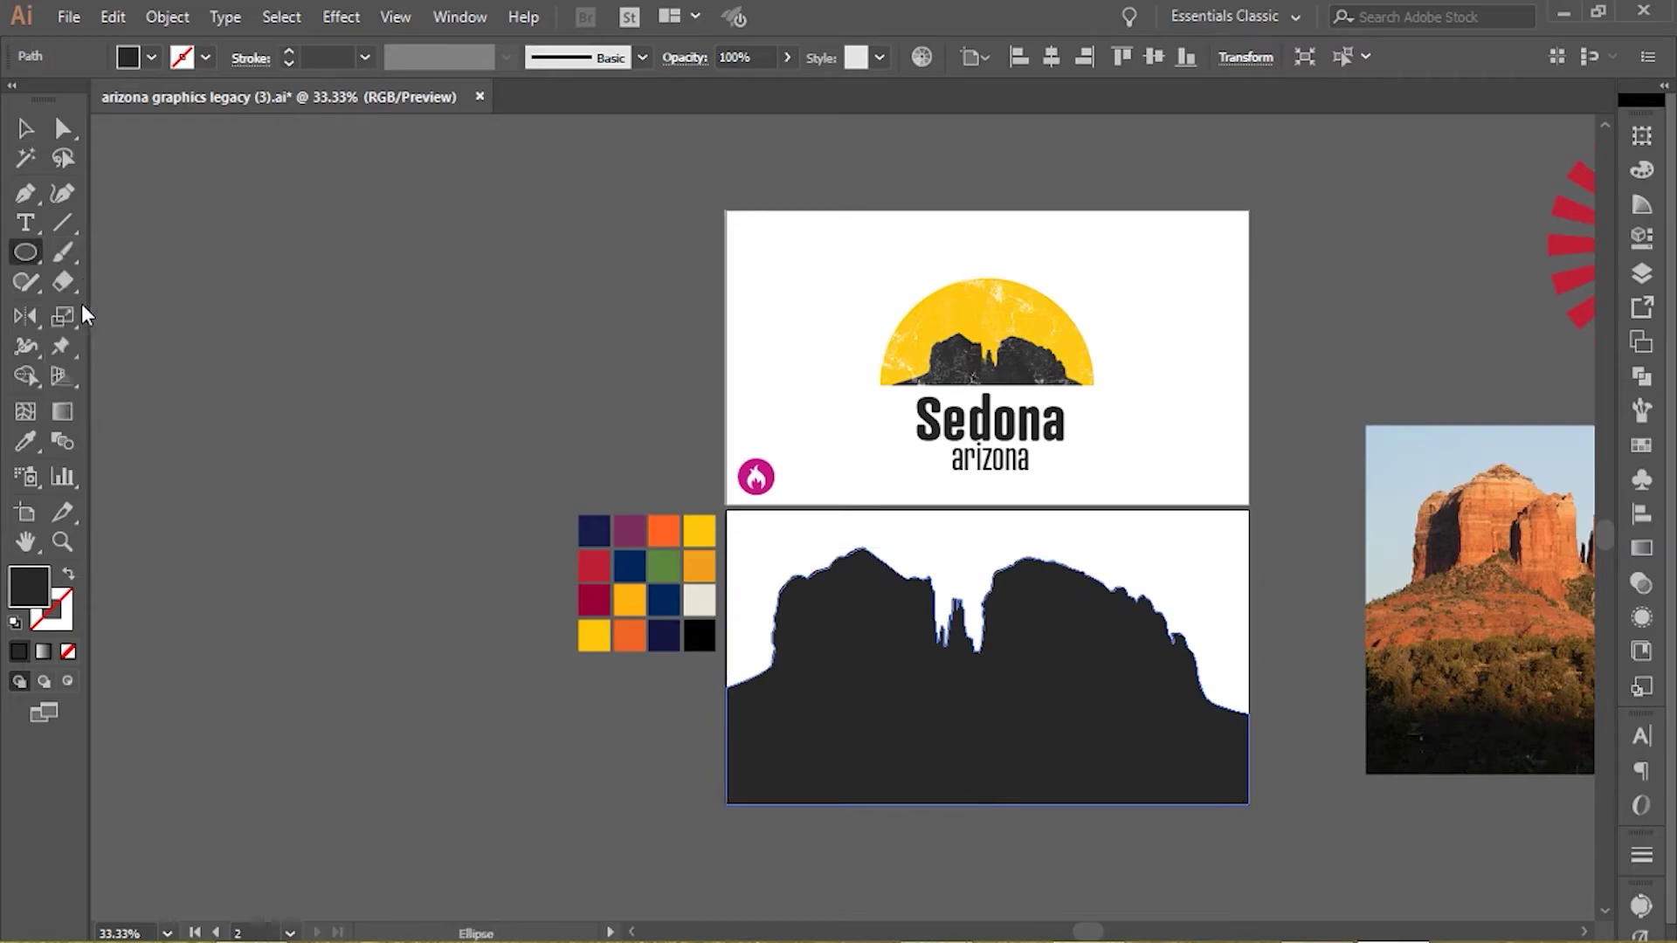
drag(408, 333, 494, 440)
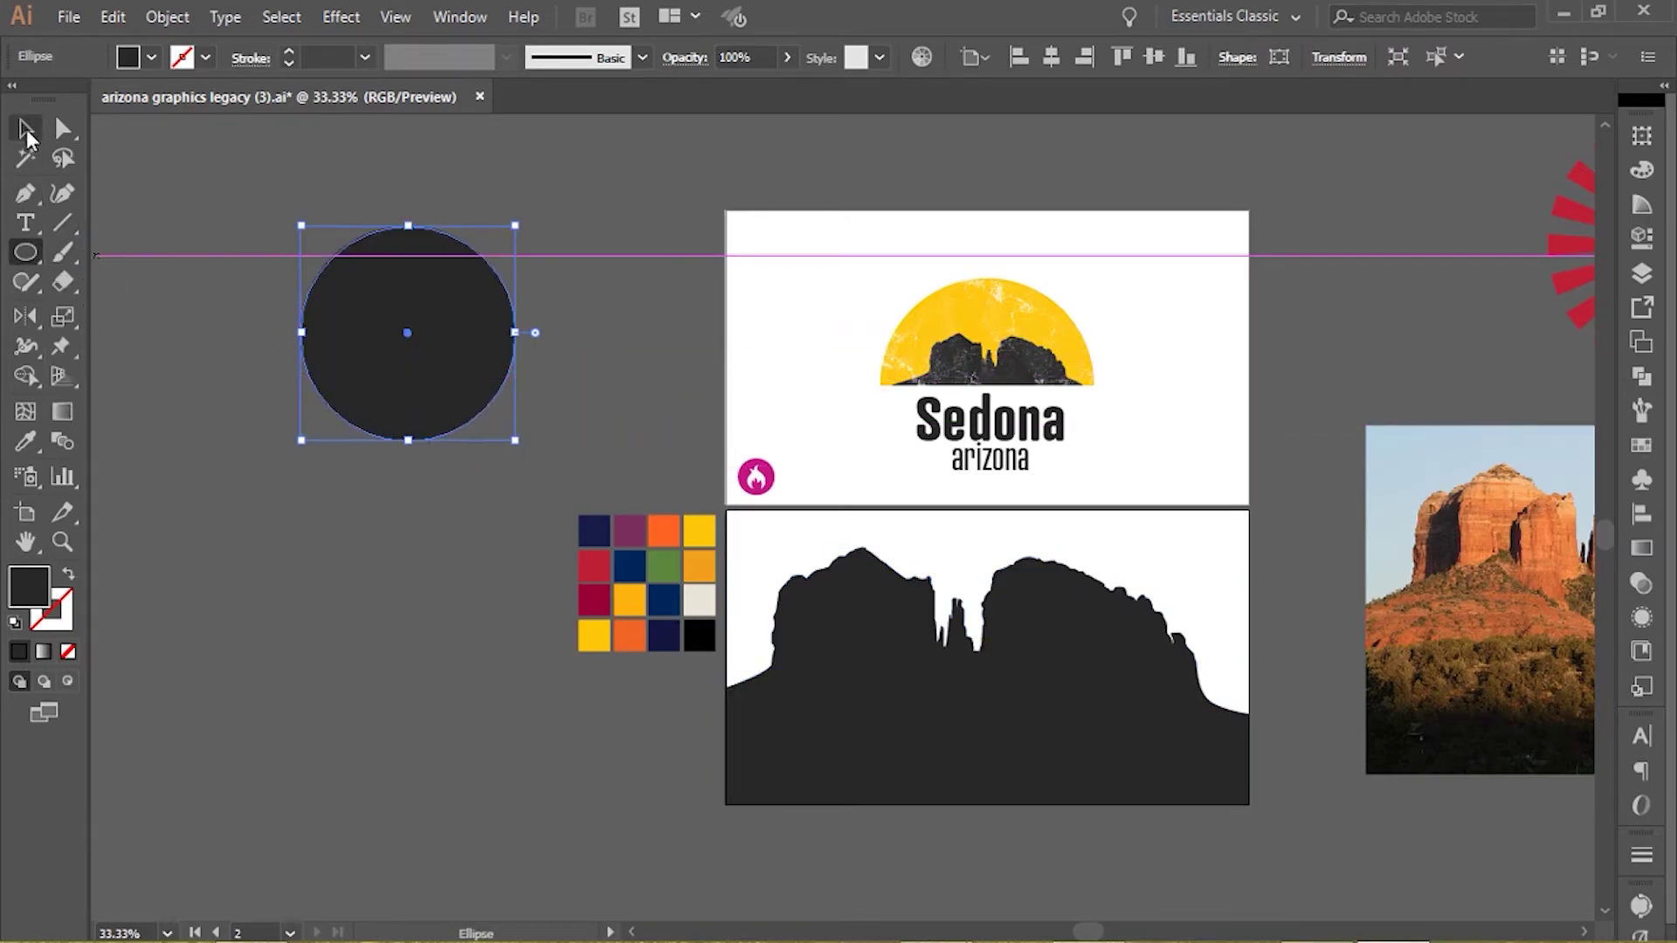
click(26, 129)
click(26, 442)
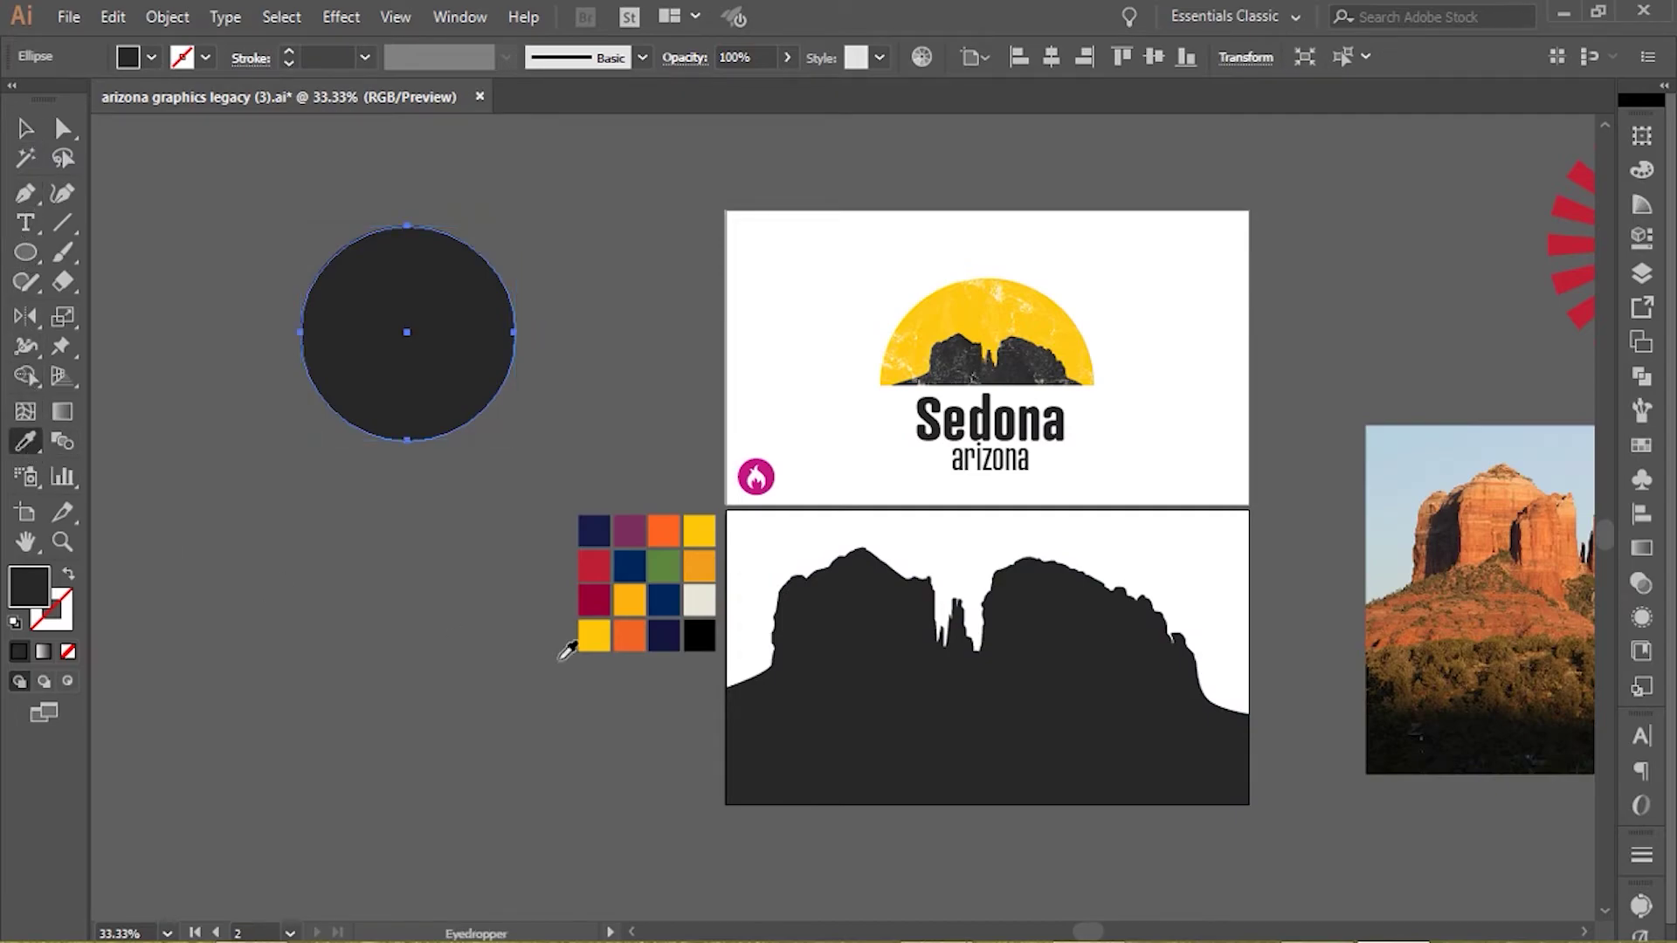
click(598, 639)
click(26, 128)
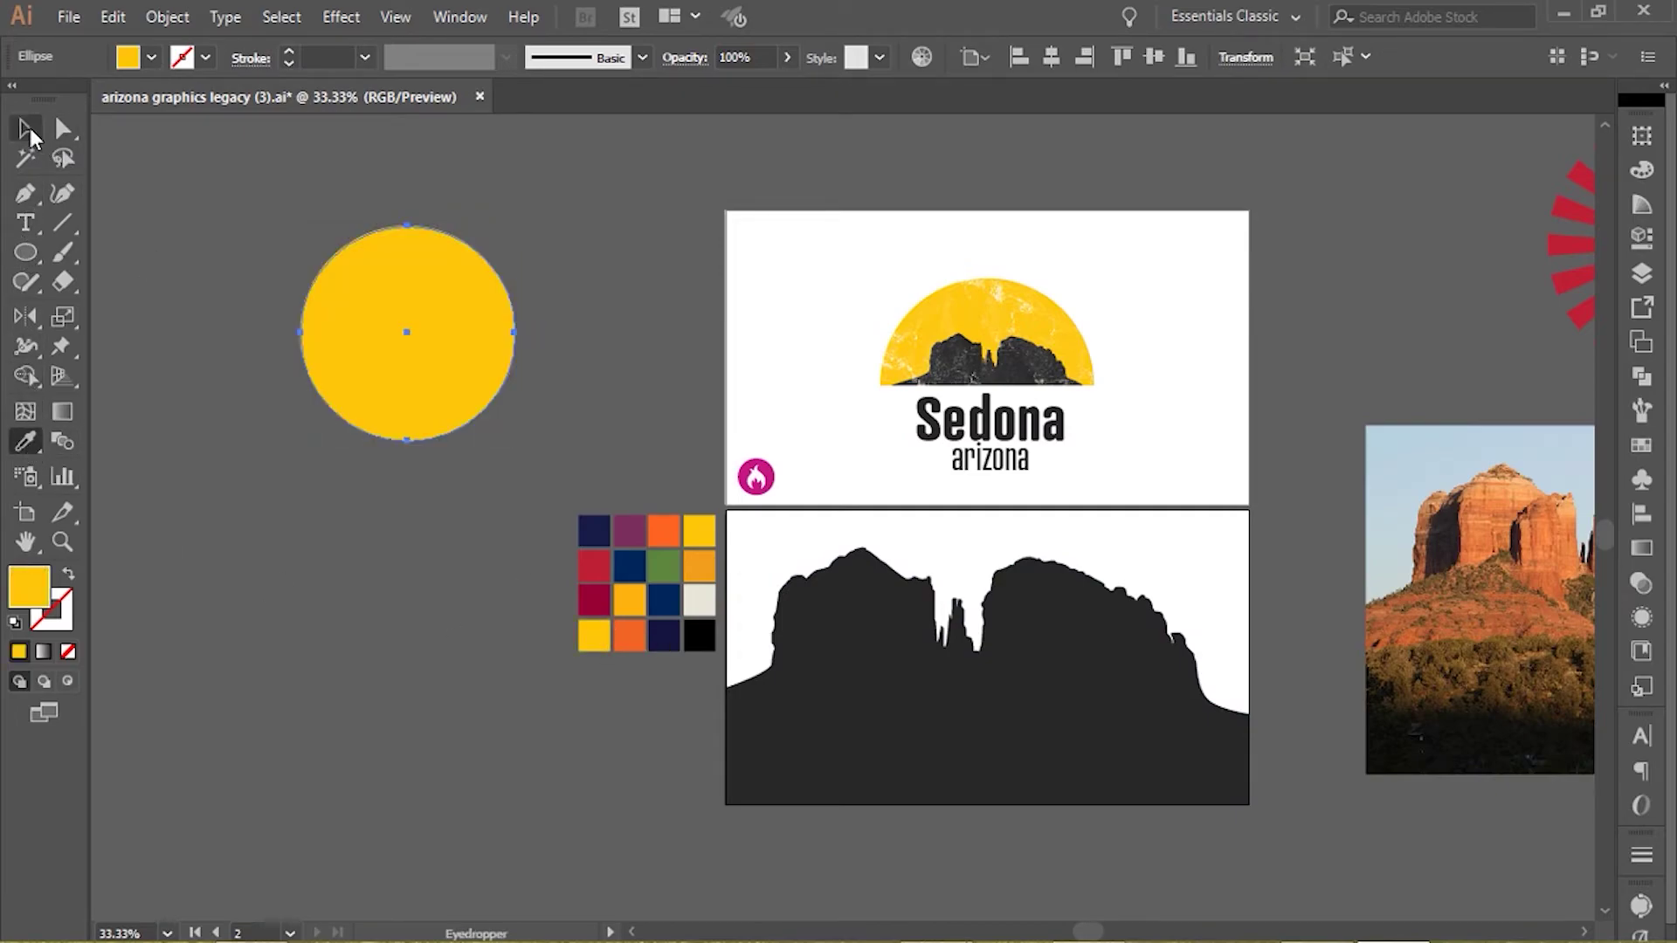
- Move the yellow circle onto the lower artboard over the silhouette's central gap and send it to the back
drag(393, 292, 934, 592)
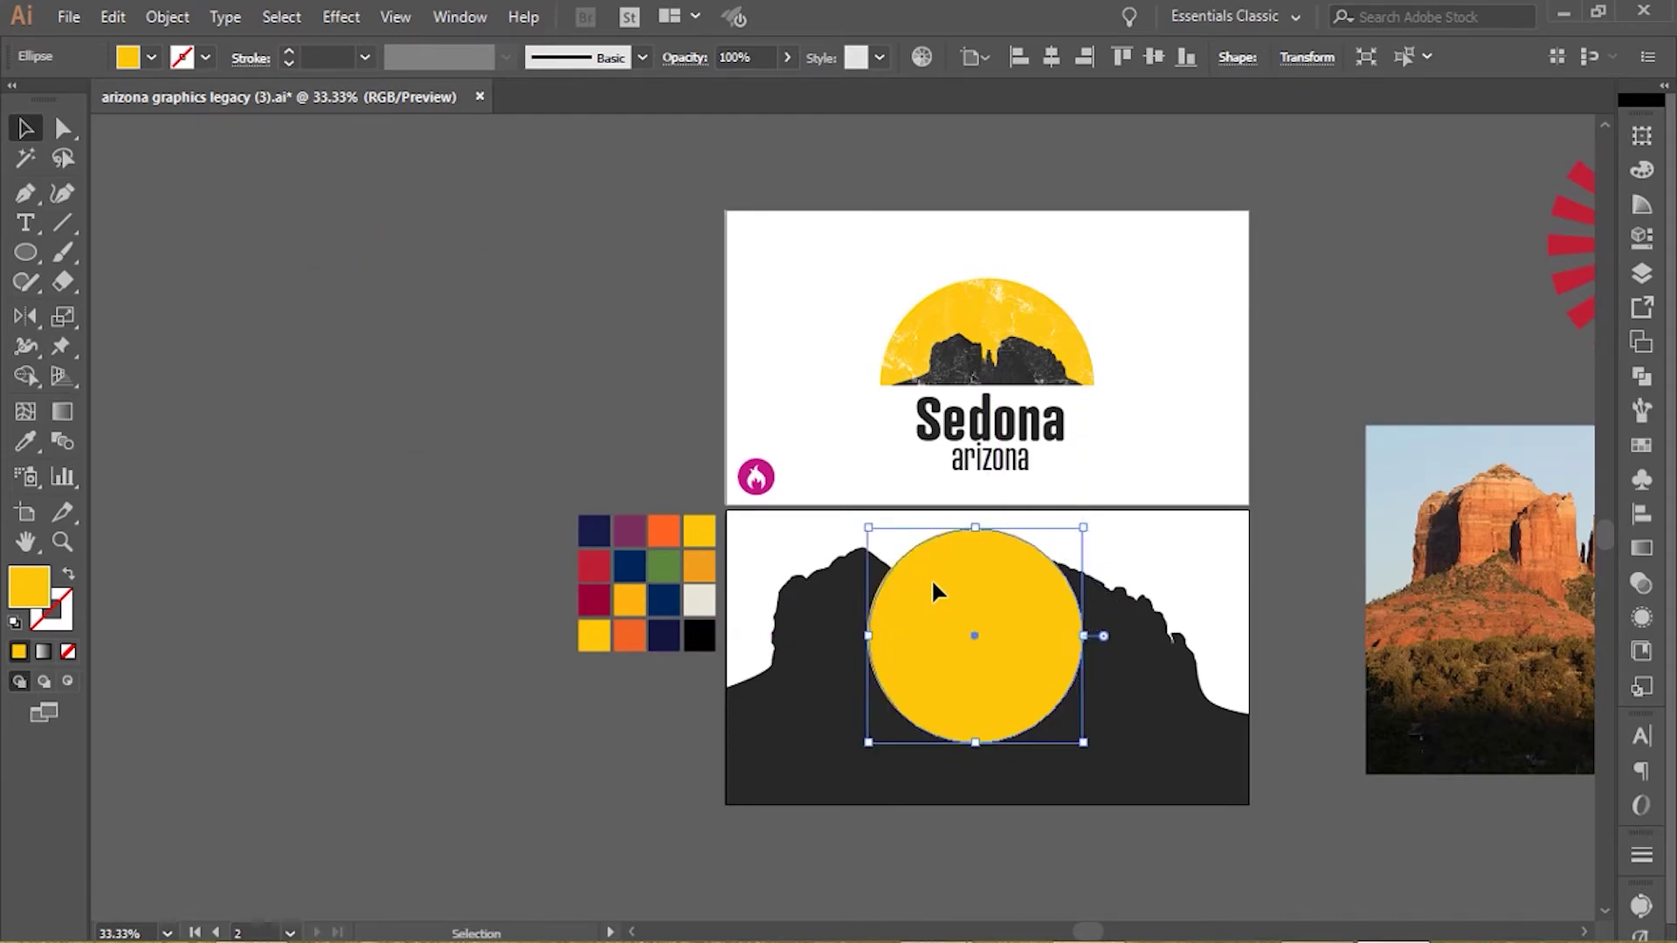
key(ctrl)
right_click(931, 582)
mouse_move(1031, 456)
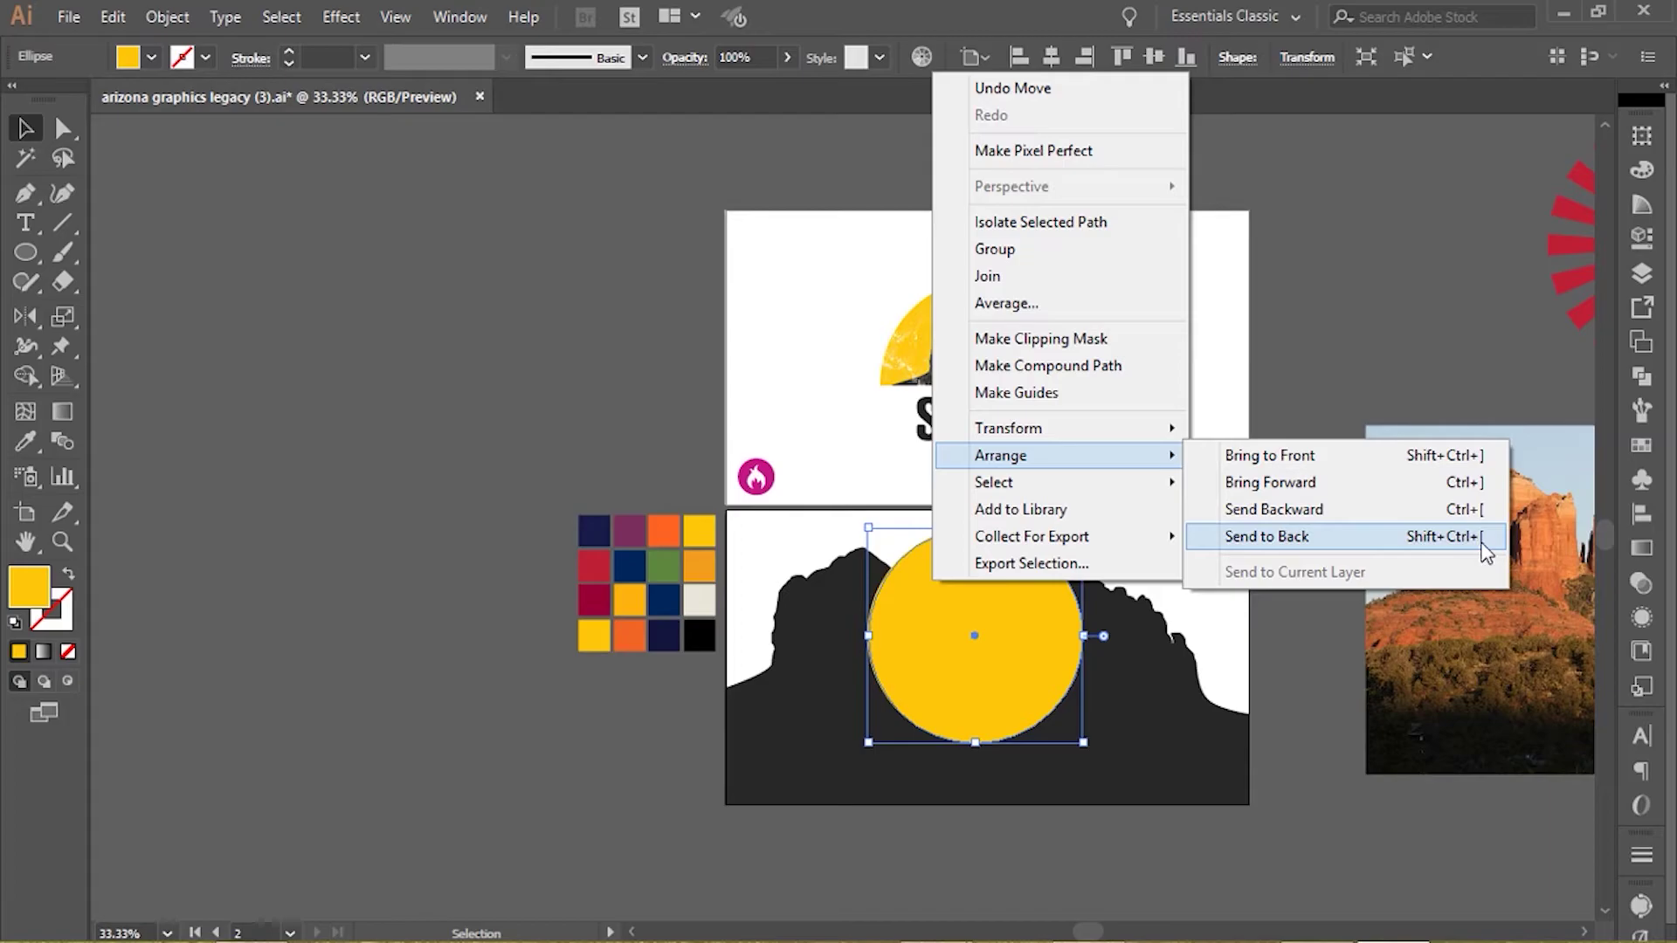
click(1320, 548)
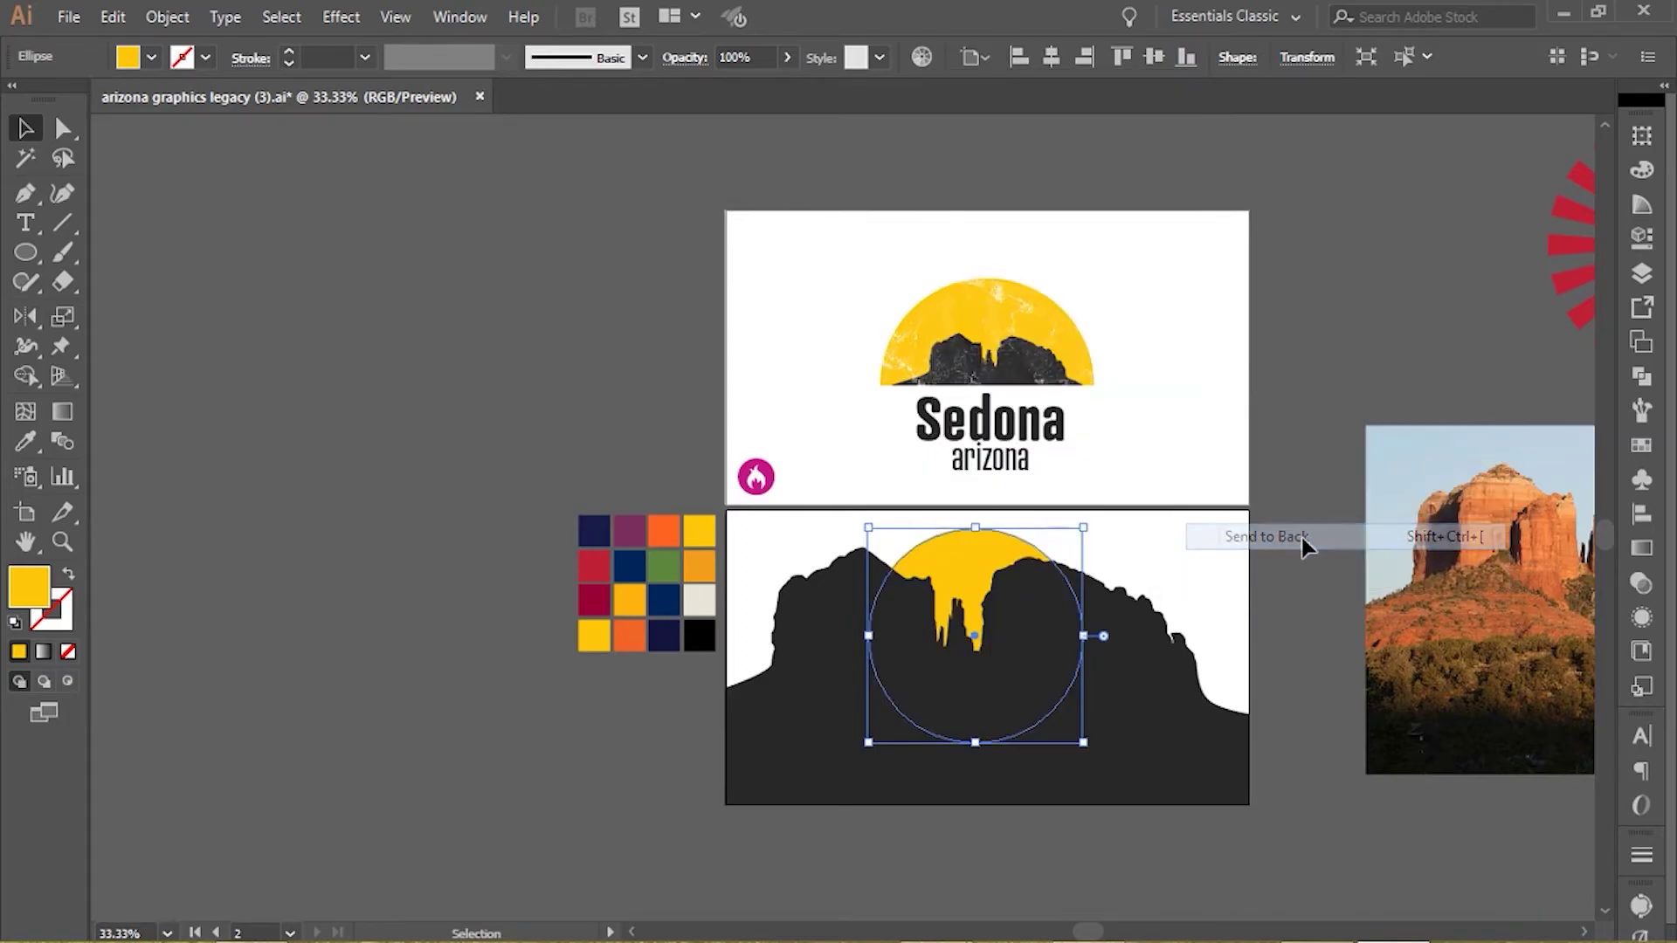
click(182, 571)
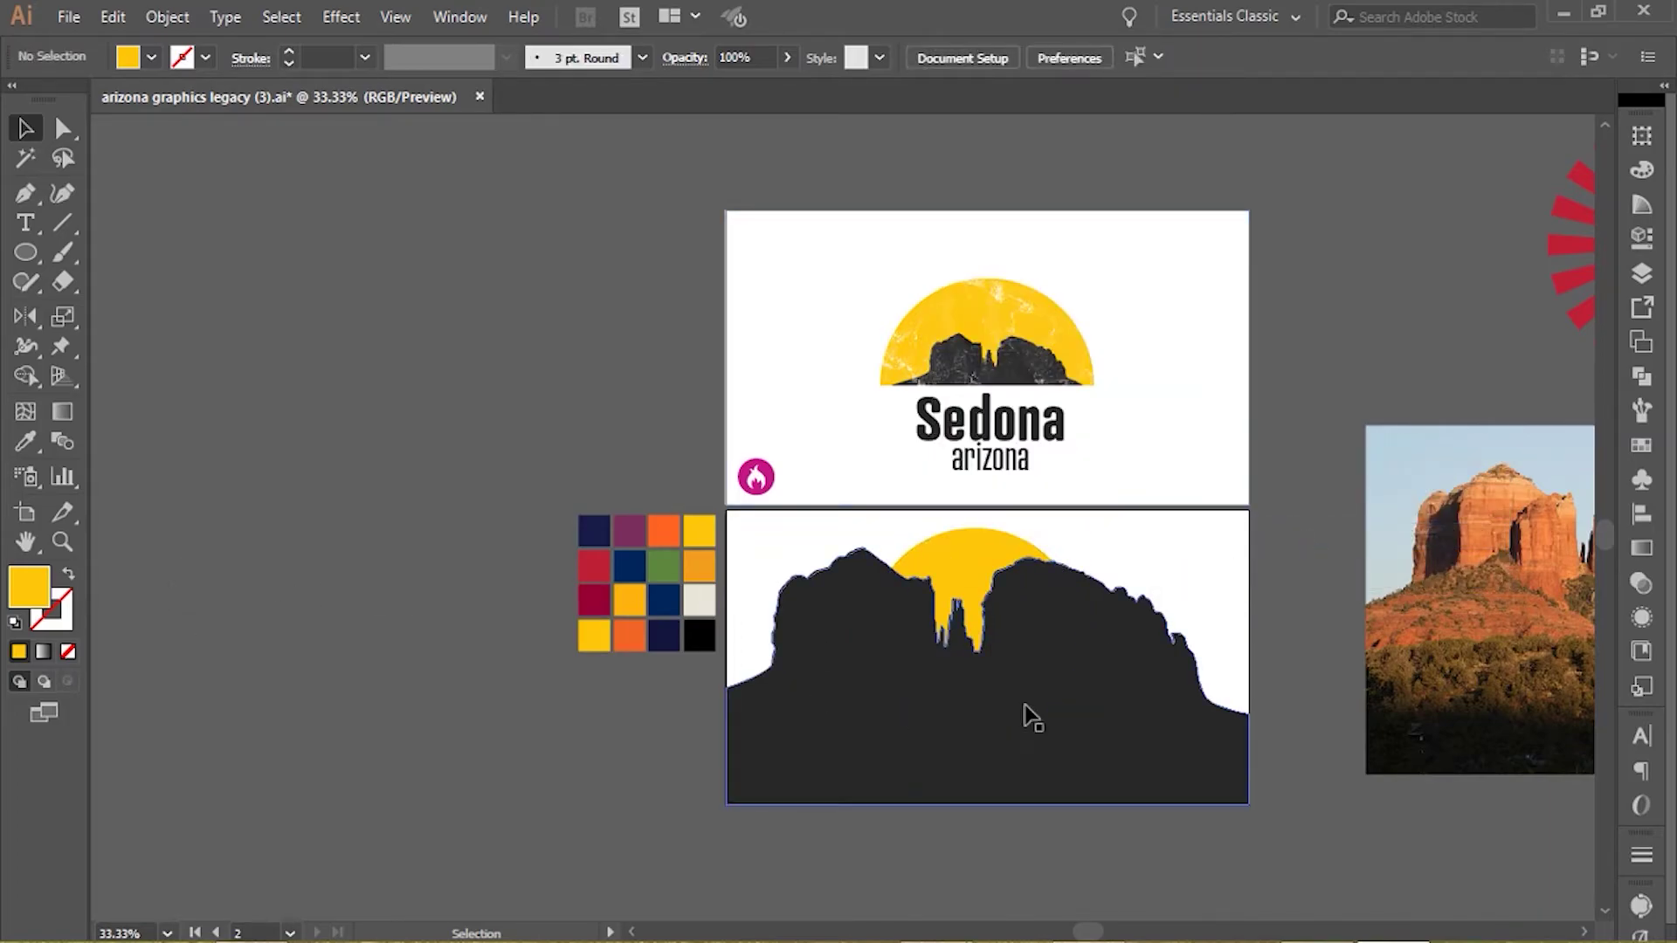
- Scale the mountain silhouette down proportionally to slightly narrower than the yellow circle and place it over the circle's lower edge
click(1103, 721)
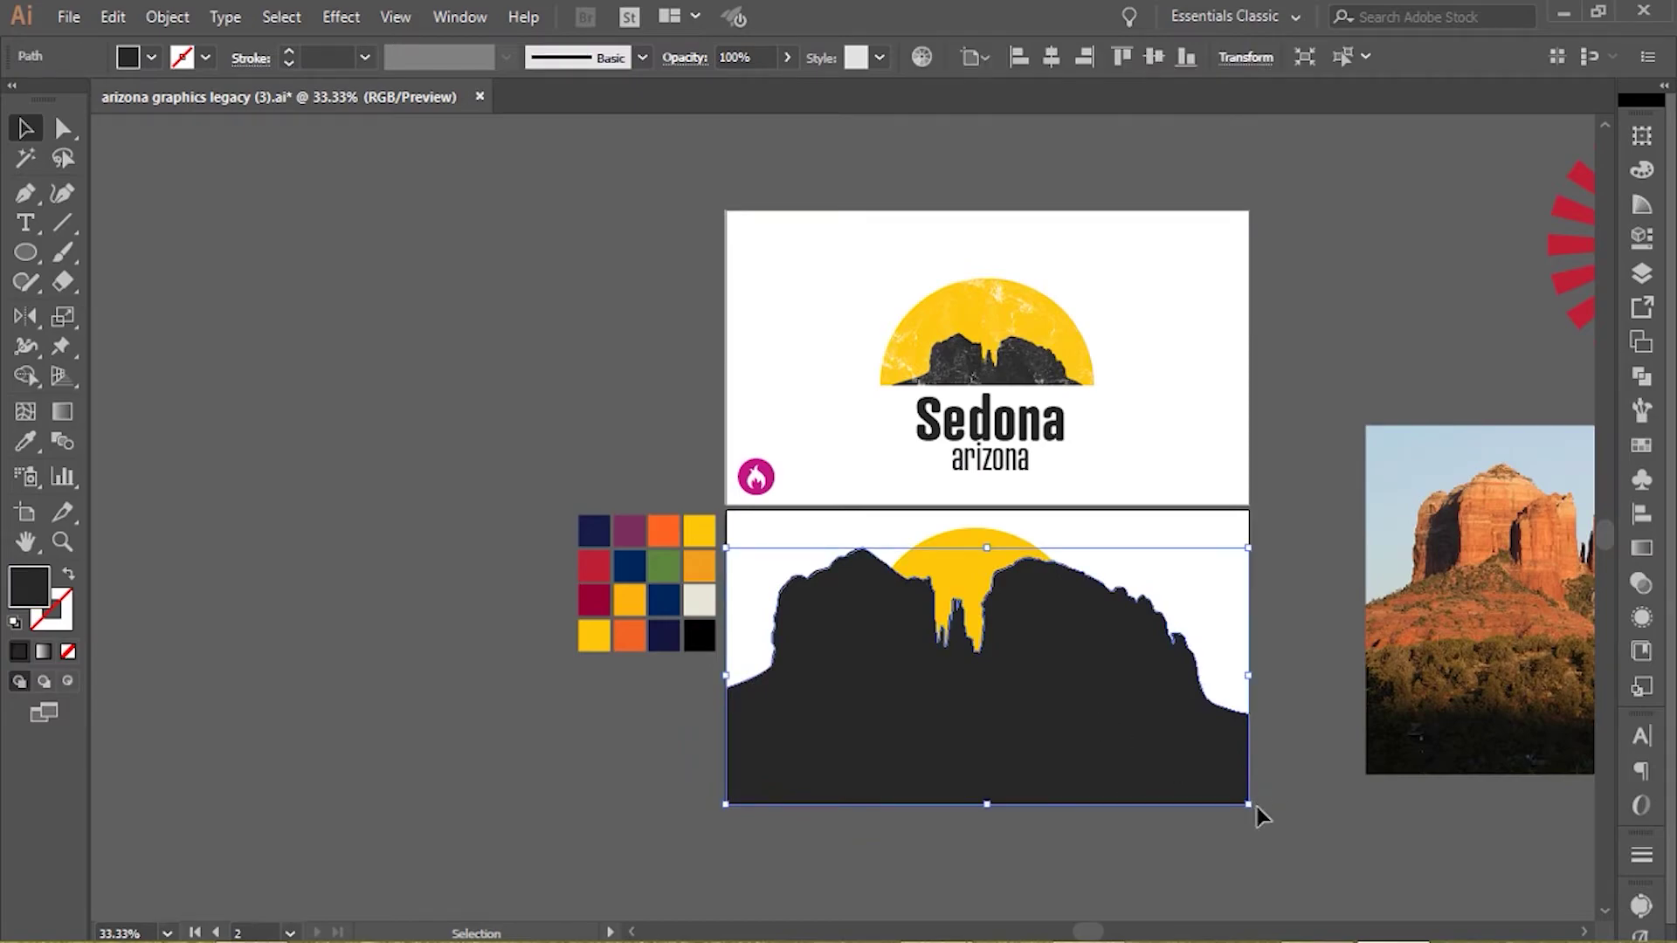
drag(1247, 804, 1092, 774)
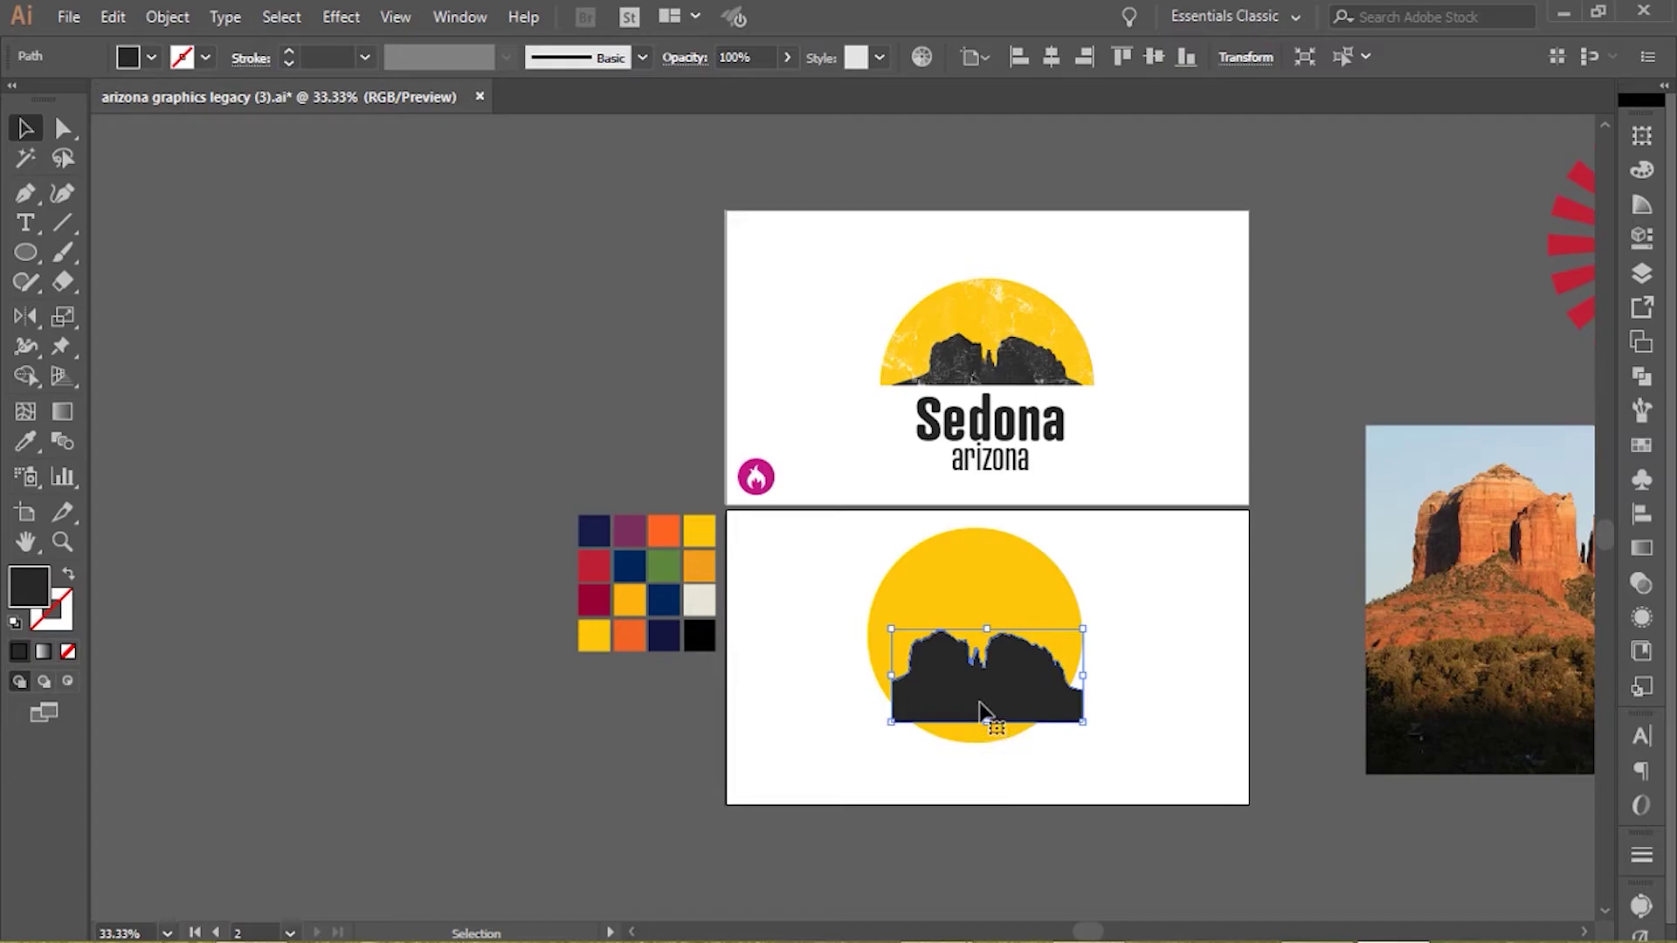
drag(983, 712, 965, 786)
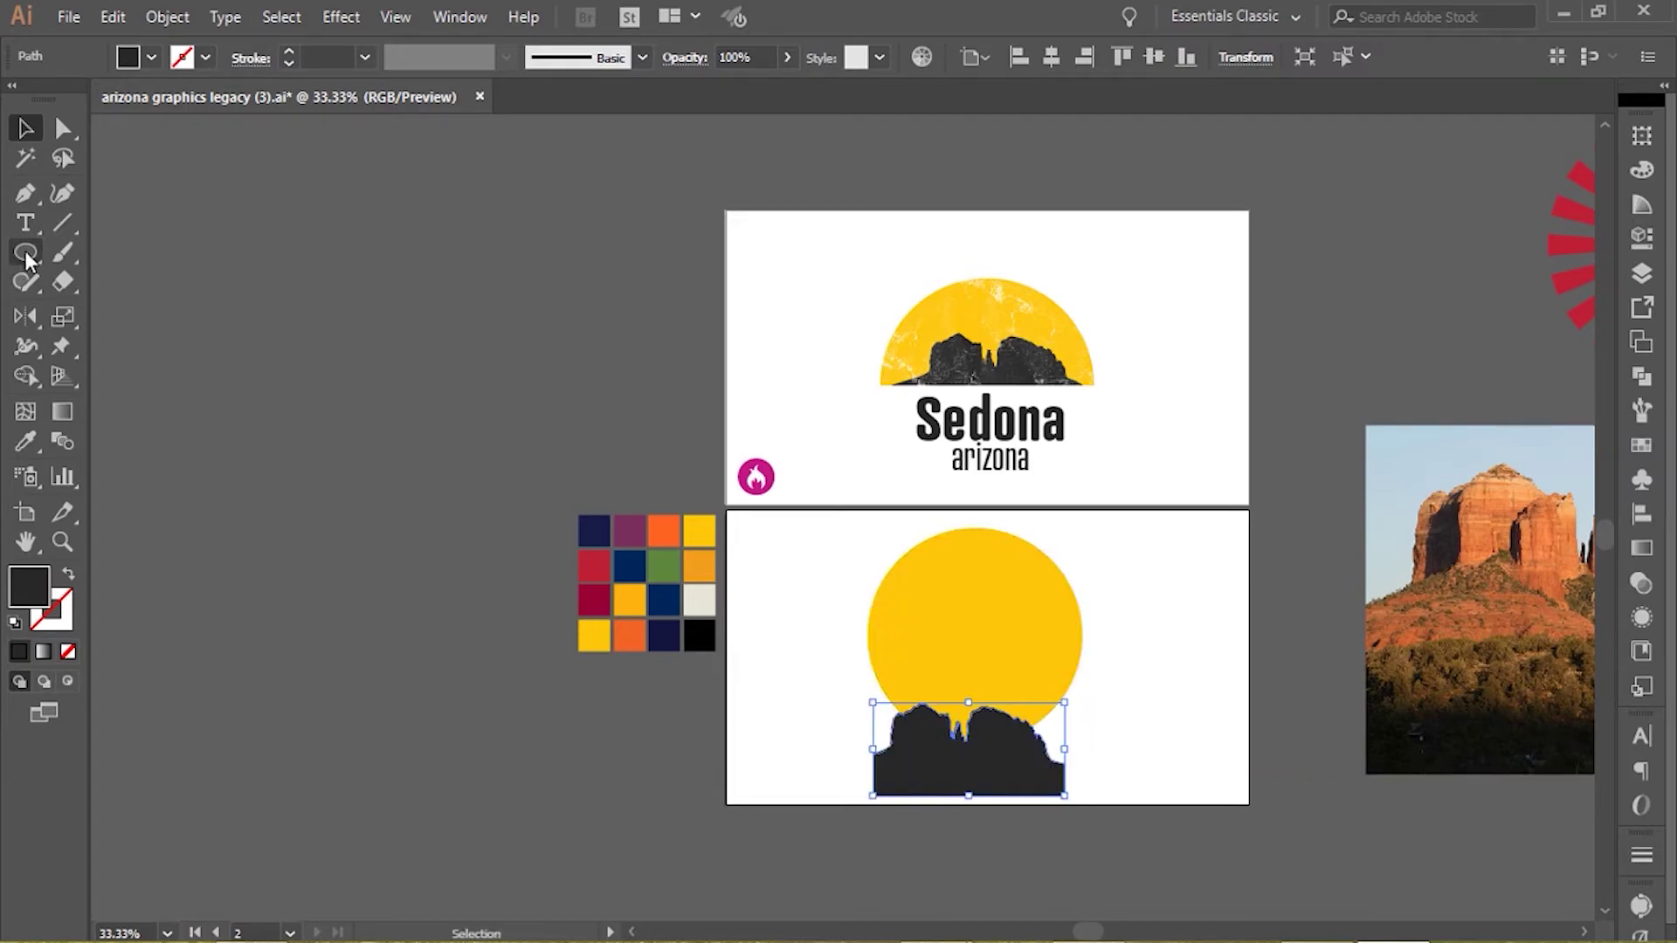
- Draw a rectangle wider than the yellow circle over its lower half and subtract it with Minus Front to leave a half circle
drag(25, 254, 90, 250)
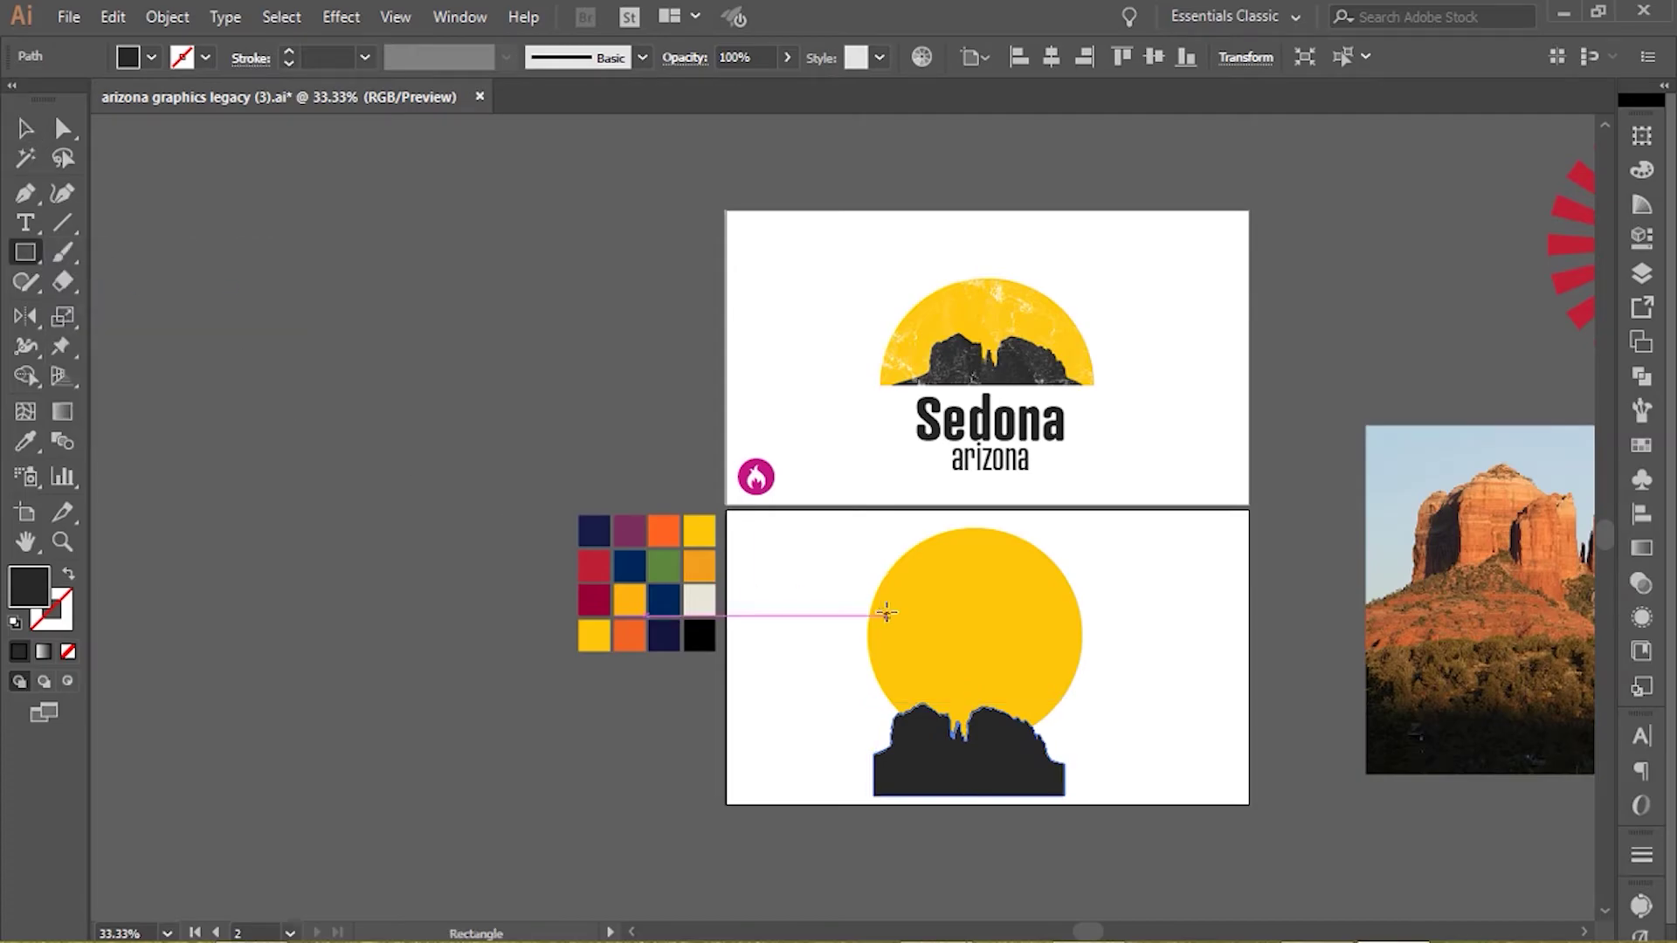
drag(849, 635, 1131, 775)
click(25, 128)
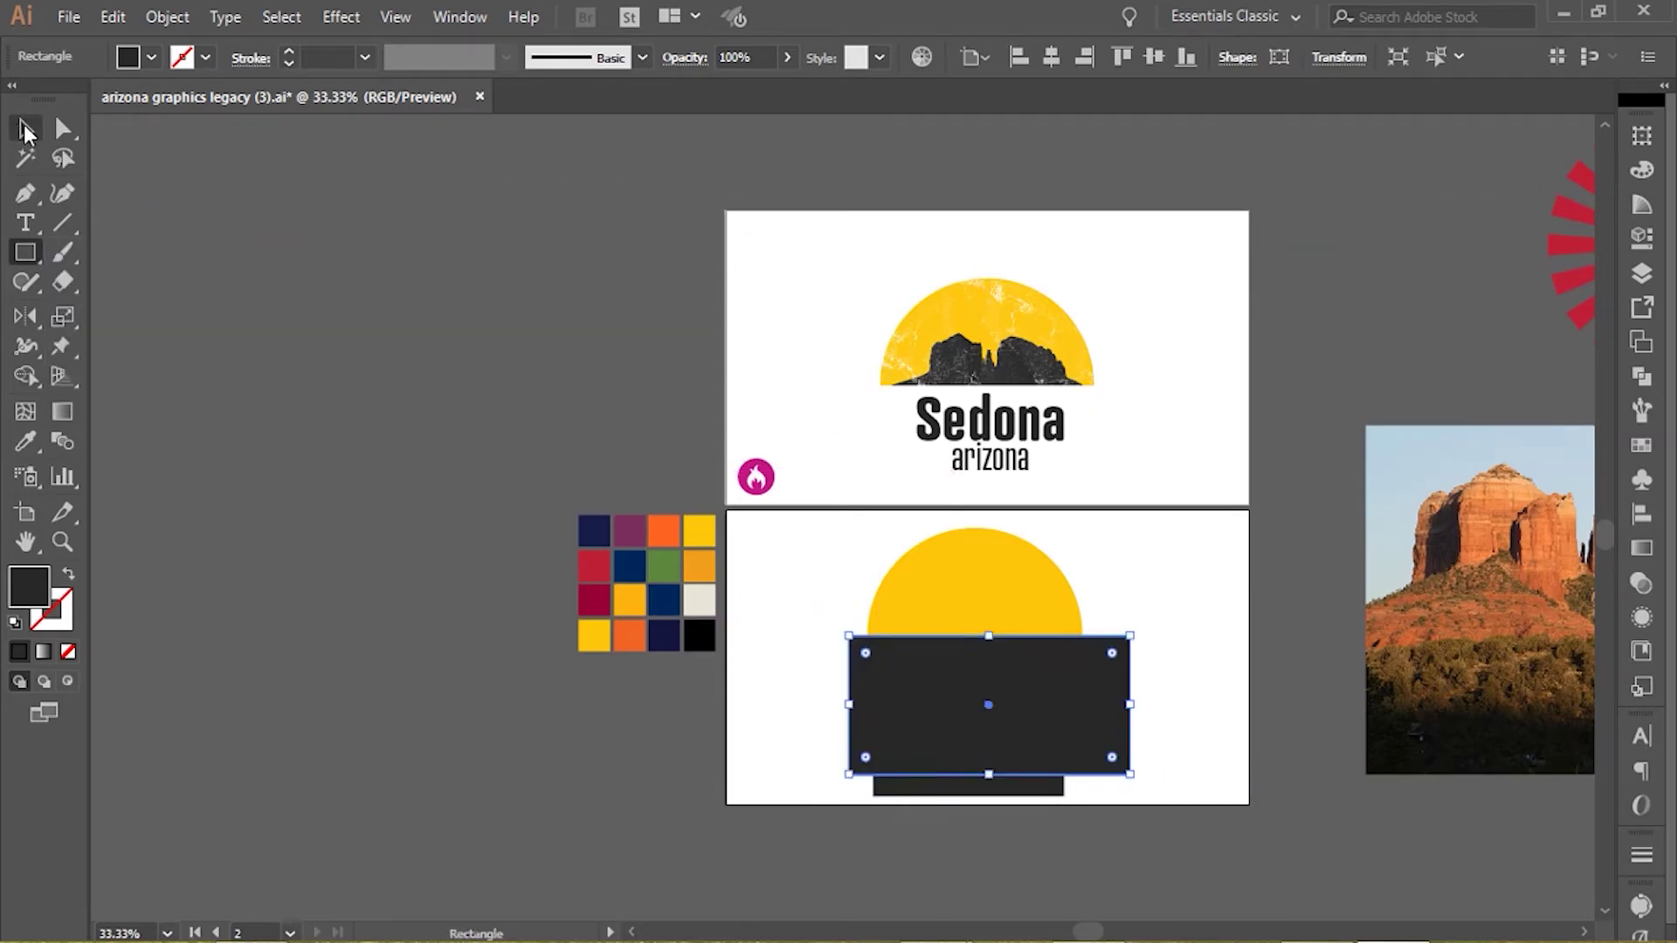
shift+click(949, 578)
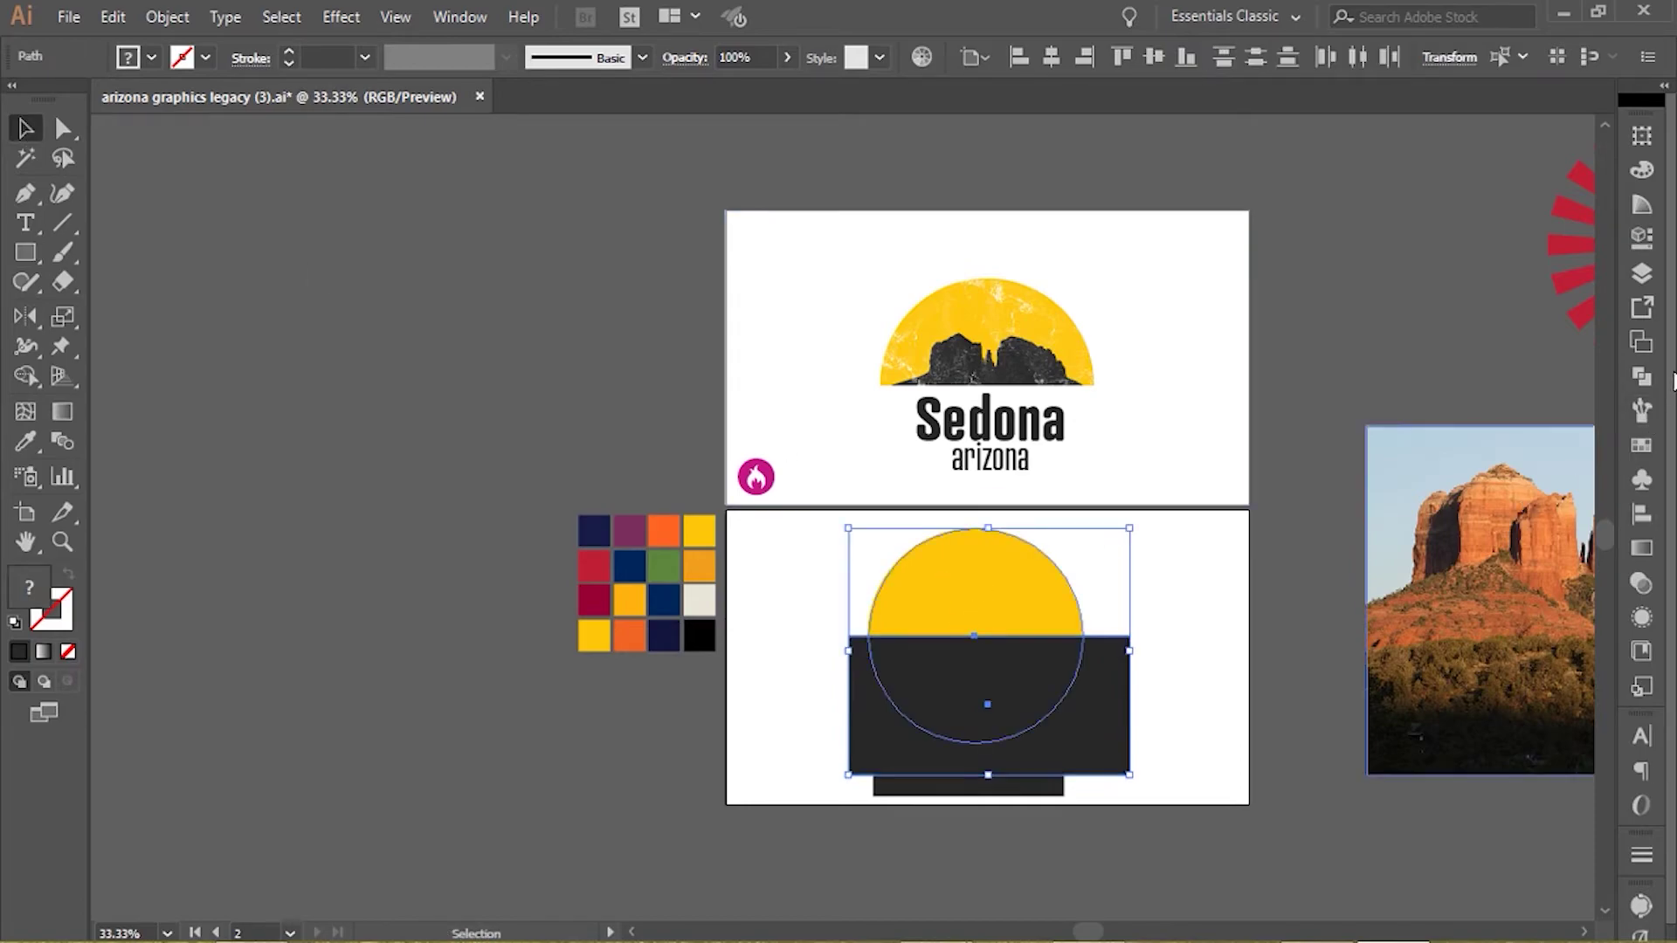
click(1642, 377)
click(1400, 188)
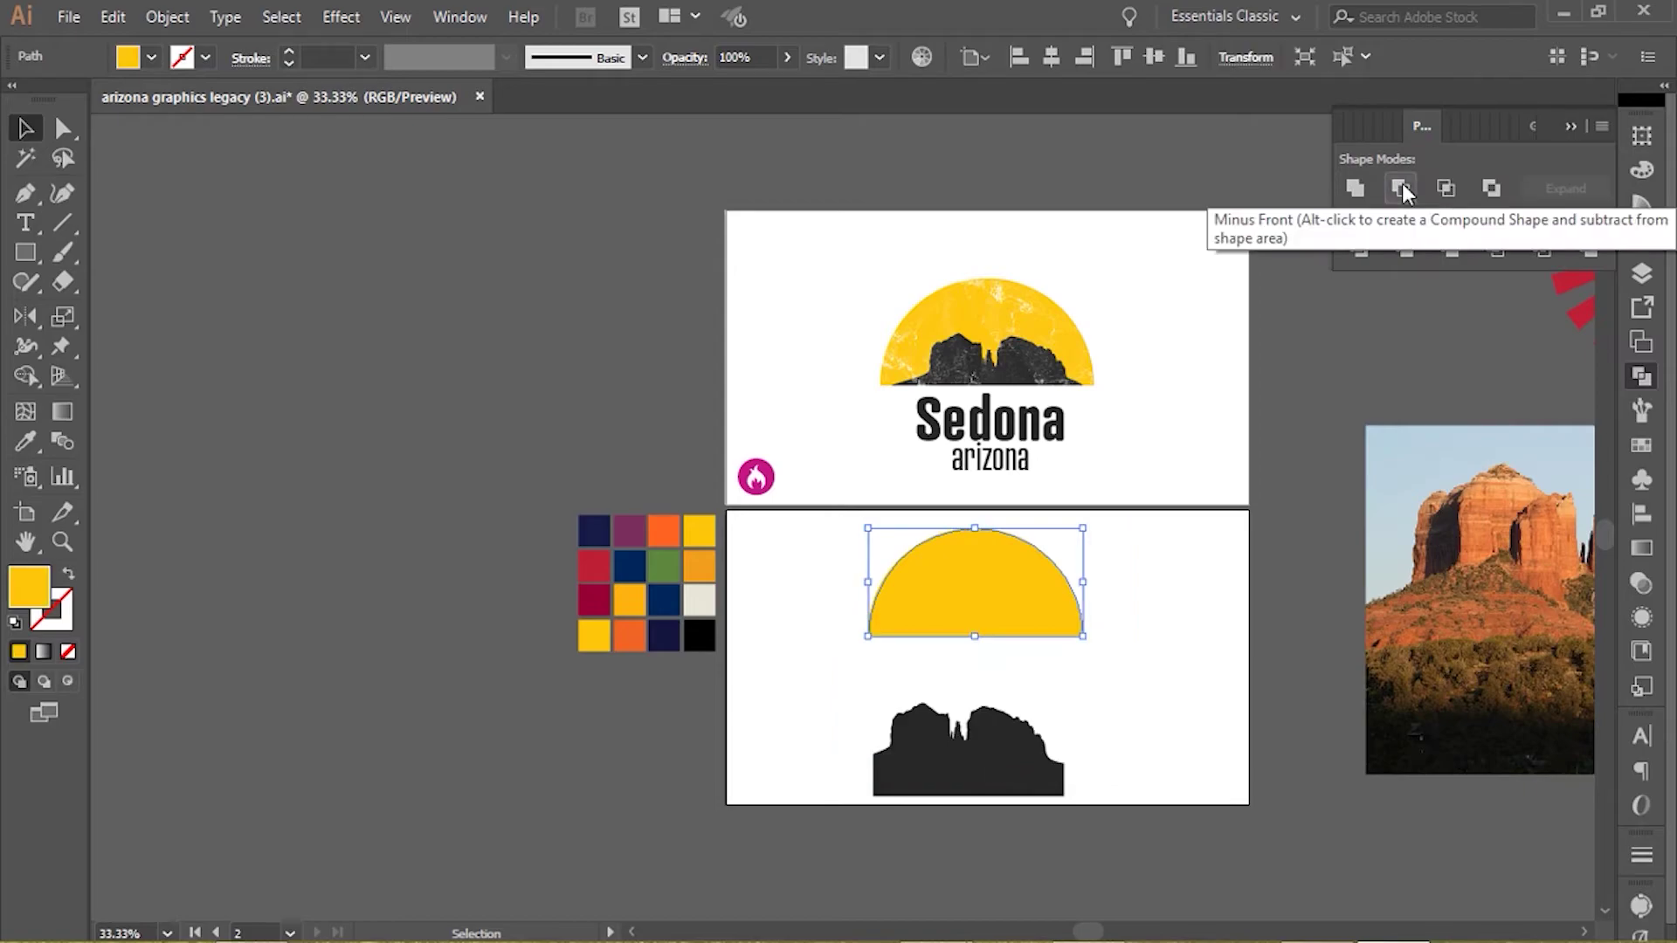
click(1569, 127)
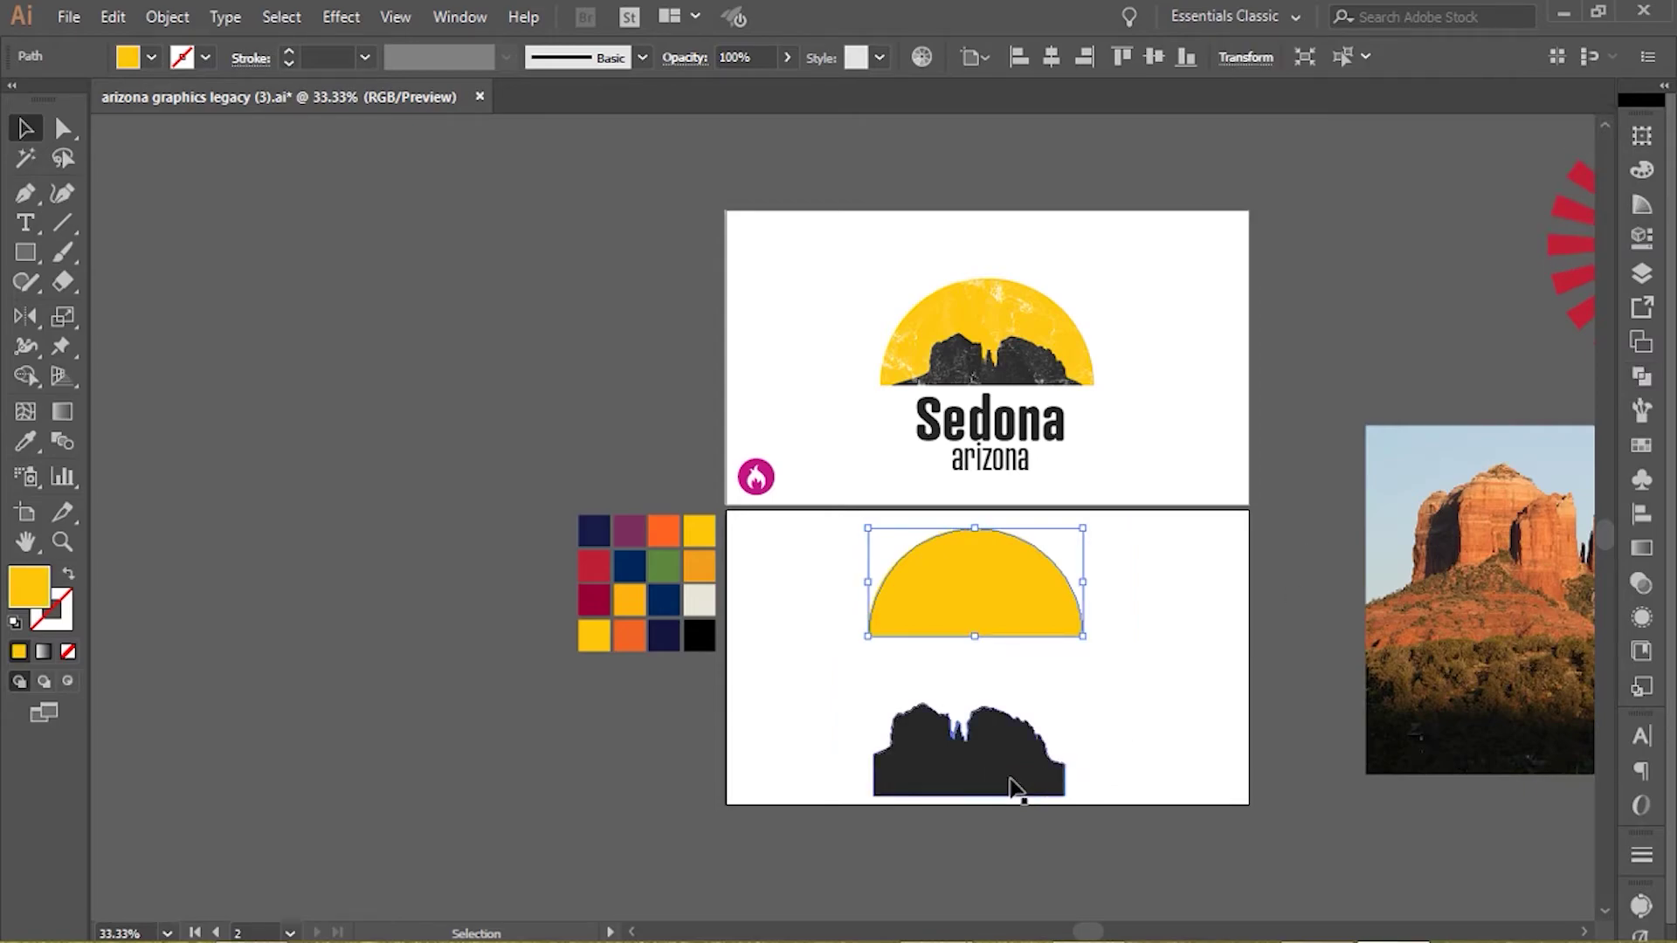
- Move the mountain silhouette up onto the yellow half circle's flat edge and bring it to the front
drag(995, 747, 974, 636)
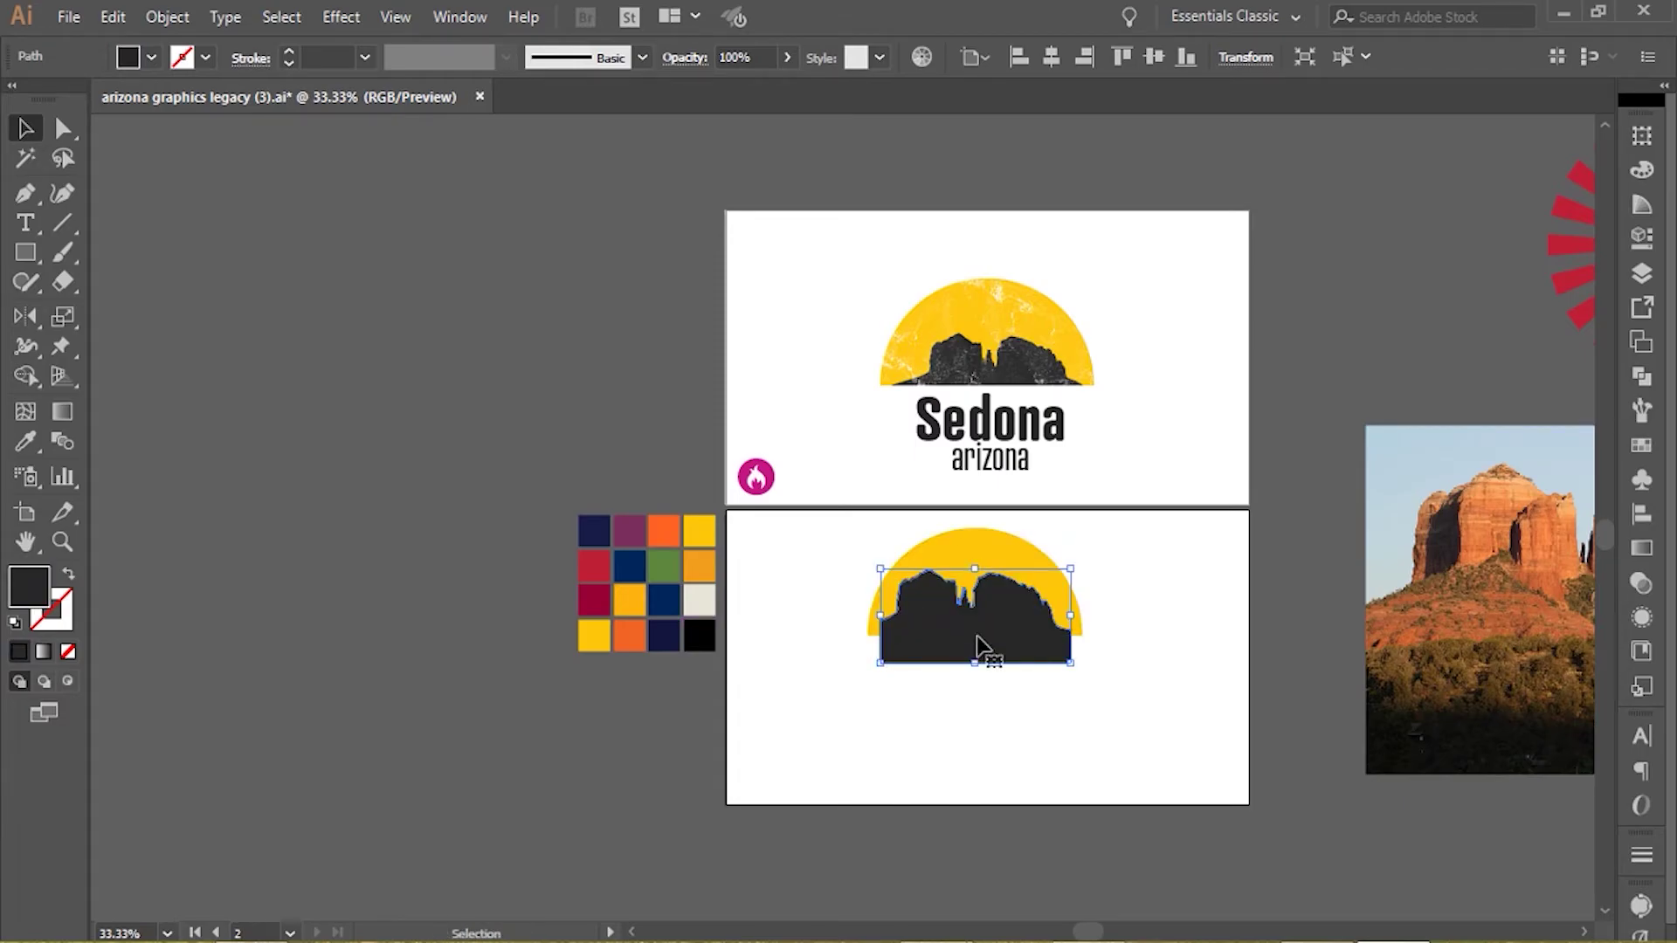
right_click(987, 629)
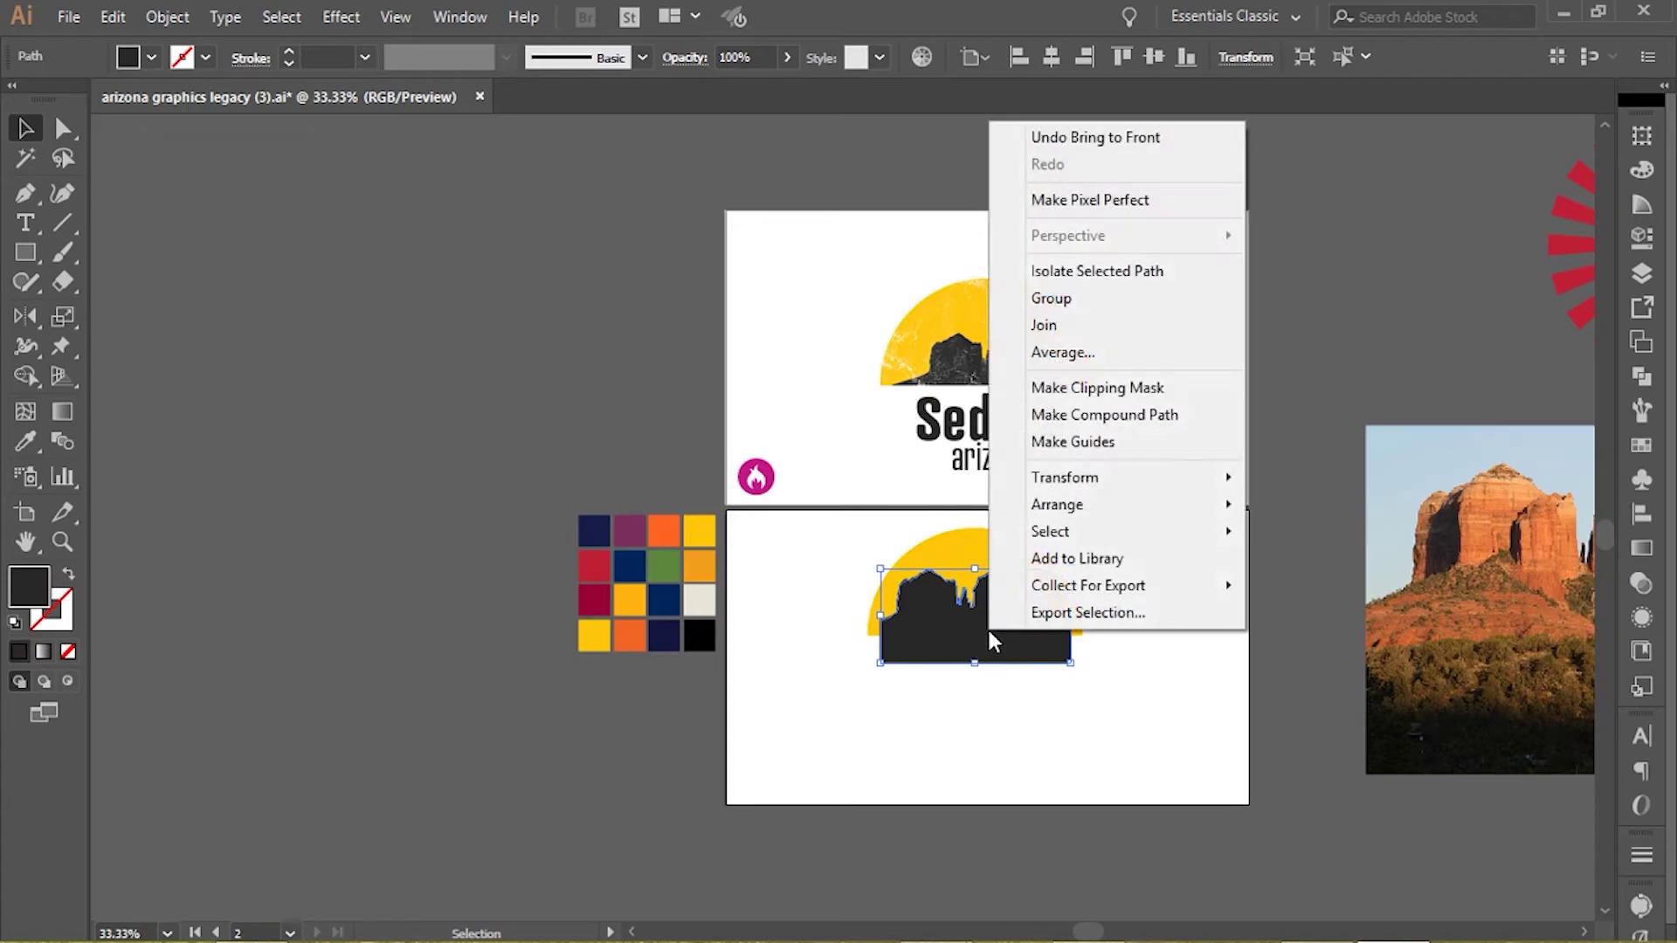
mouse_move(1081, 516)
mouse_move(1219, 504)
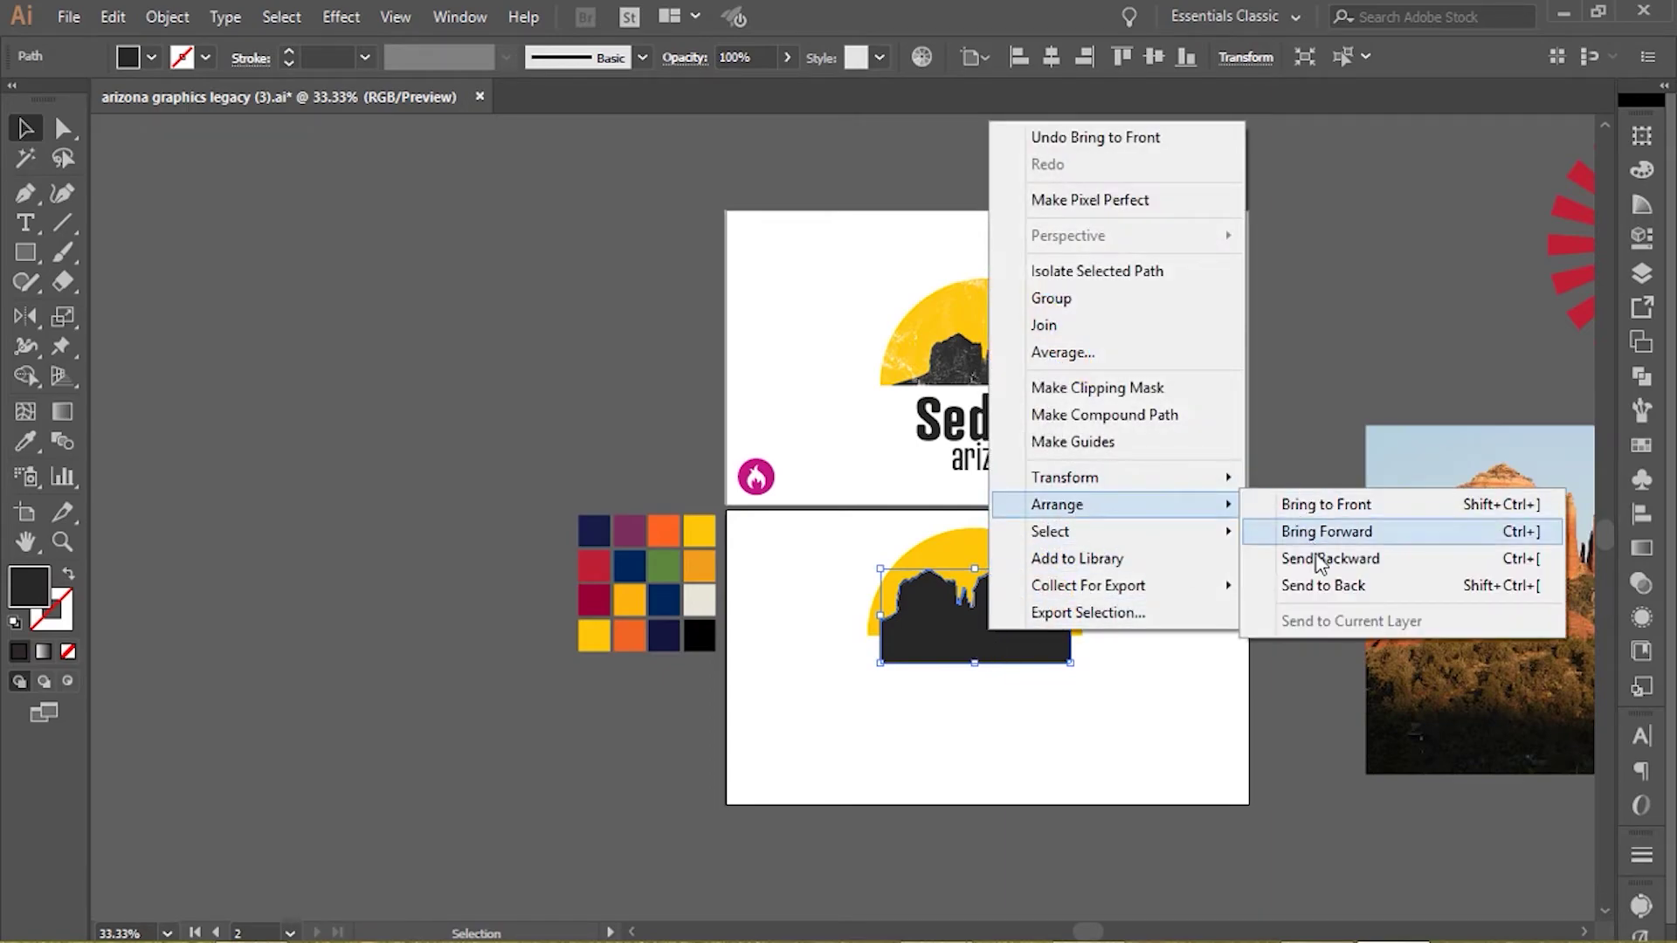
click(1539, 507)
click(1368, 327)
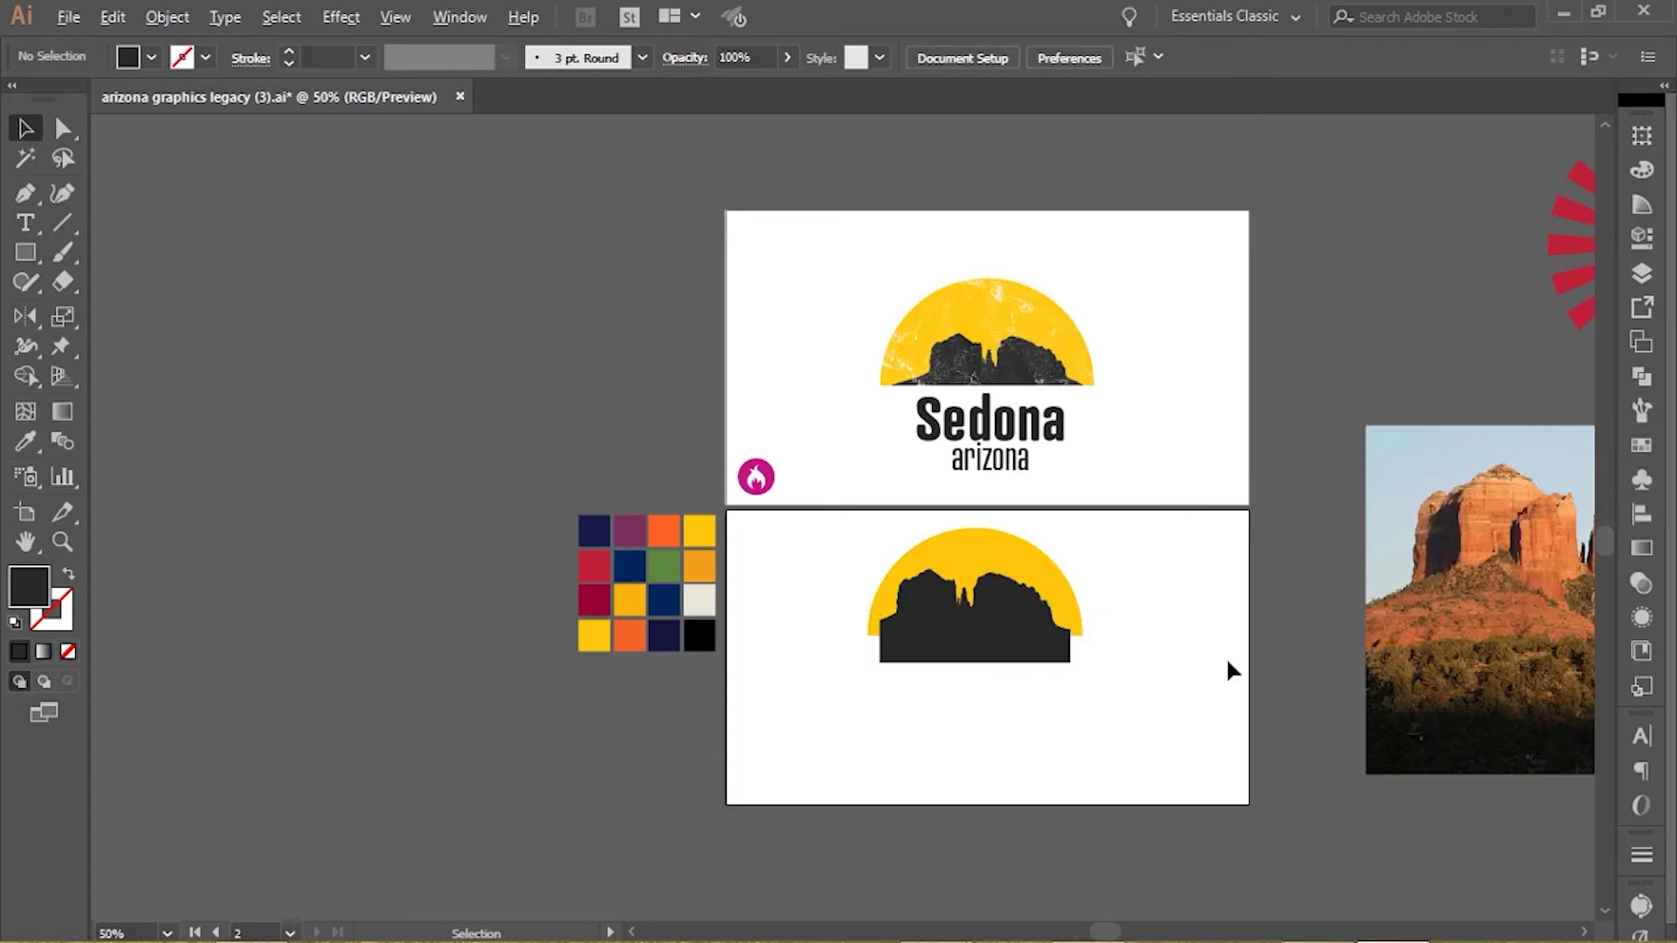
- Shift the mountain silhouette slightly lower over the half circle, comparing its placement with the sample graphic above
scroll(1225, 657, up, 1)
scroll(1227, 661, up, 2)
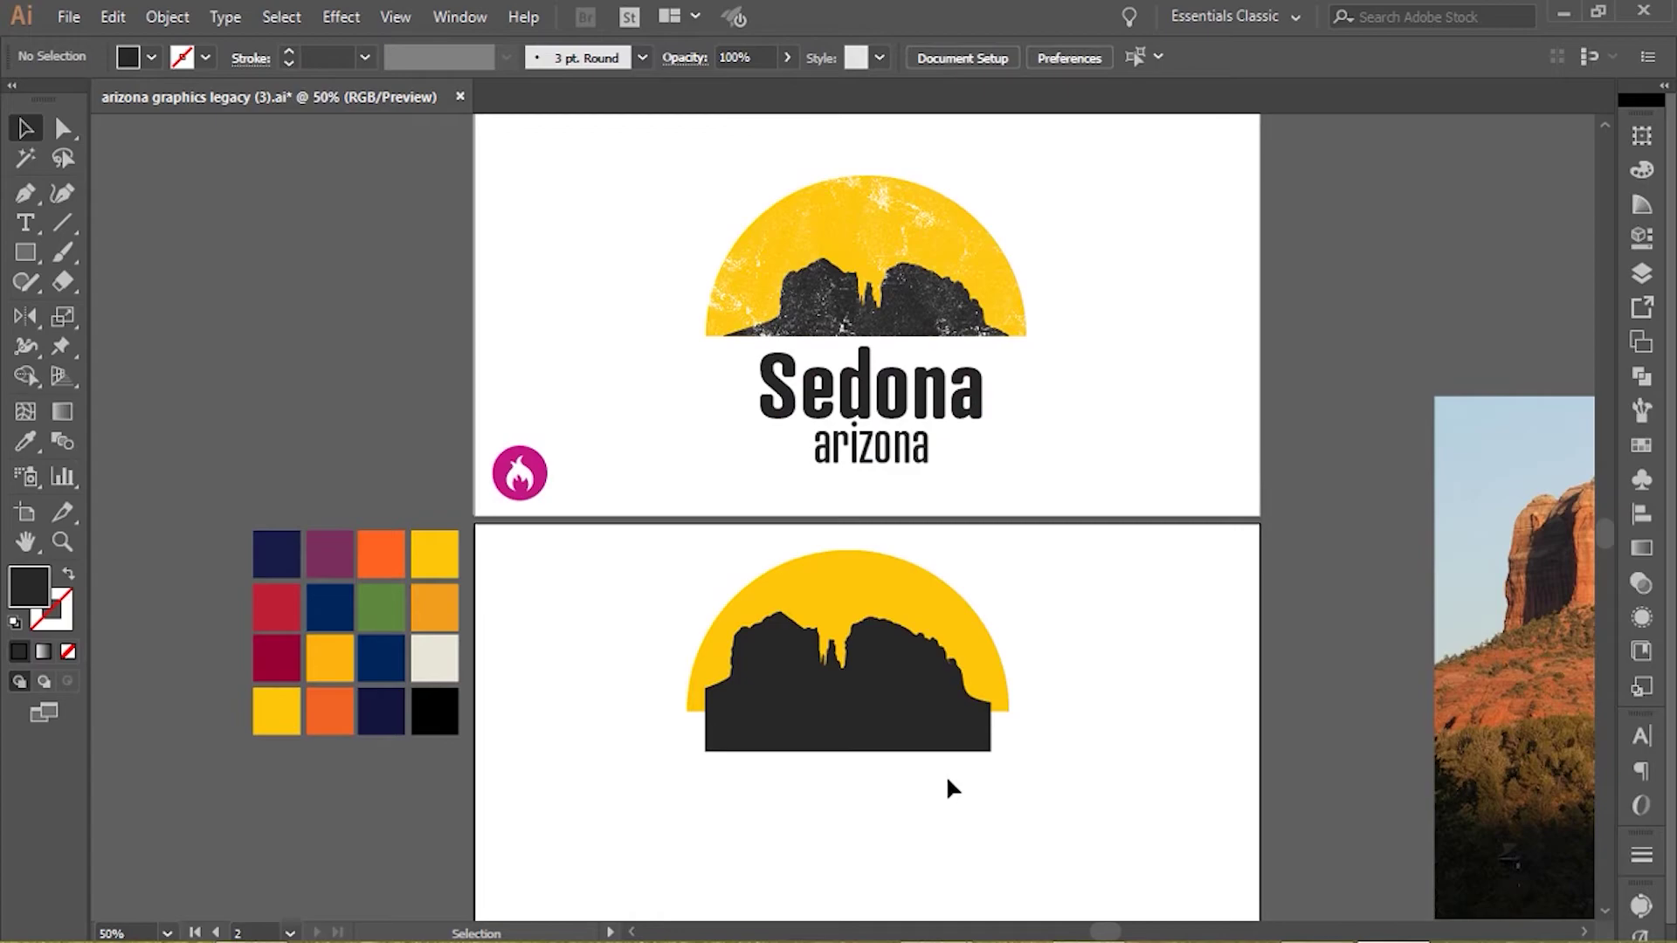
drag(868, 737, 875, 758)
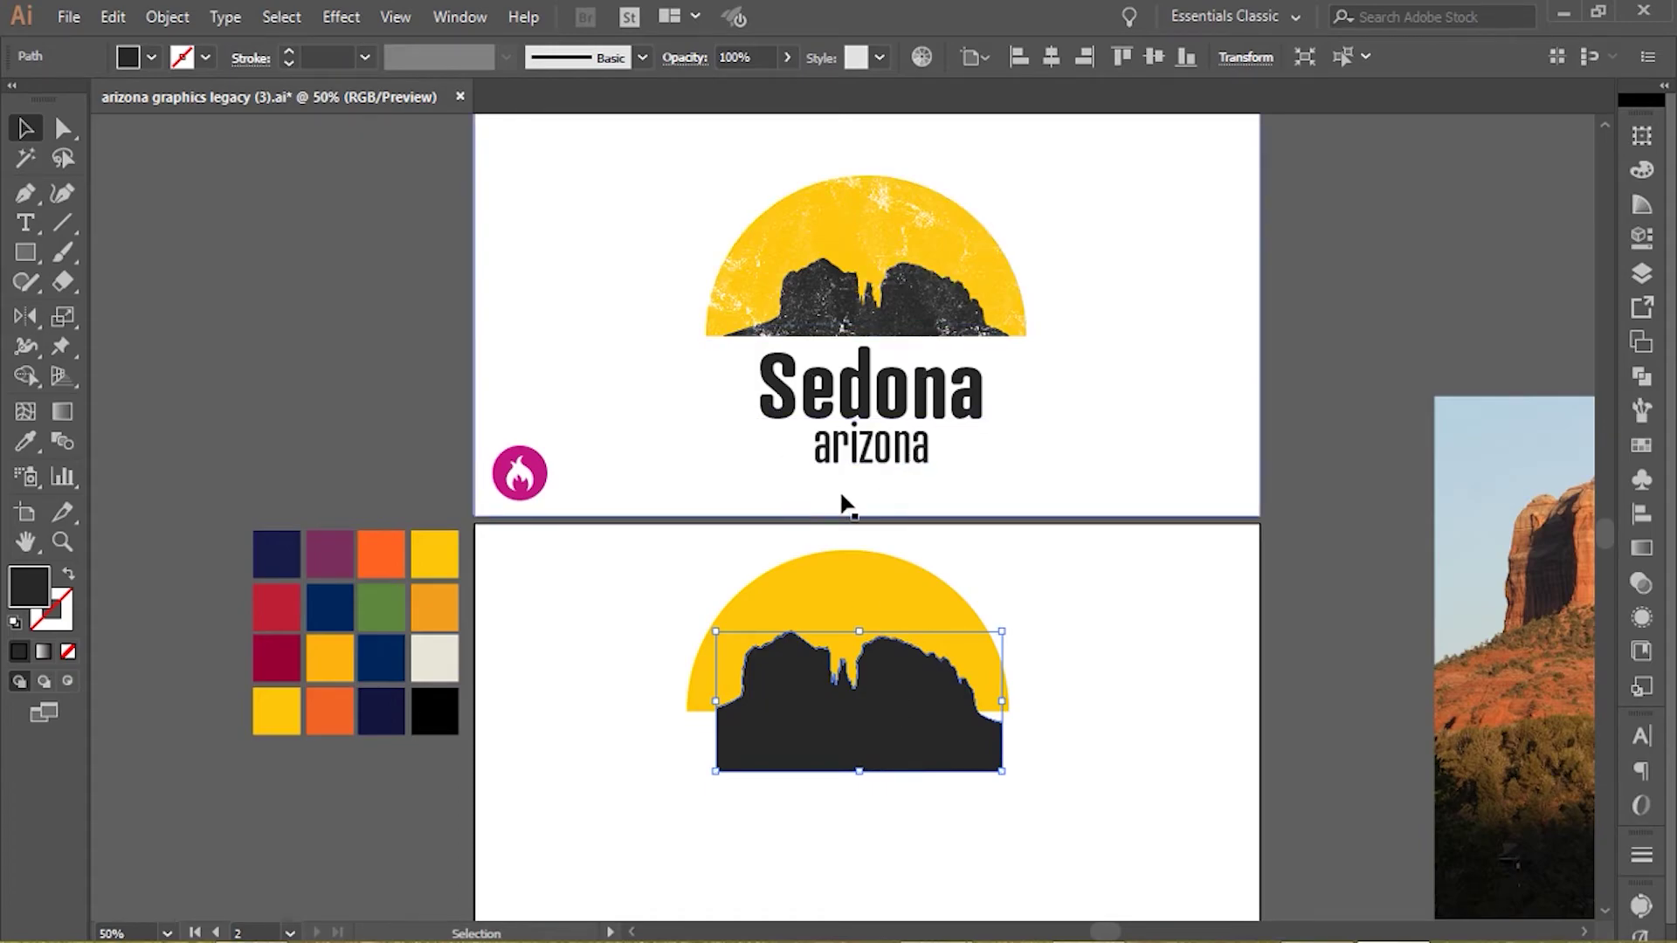
click(803, 404)
click(805, 408)
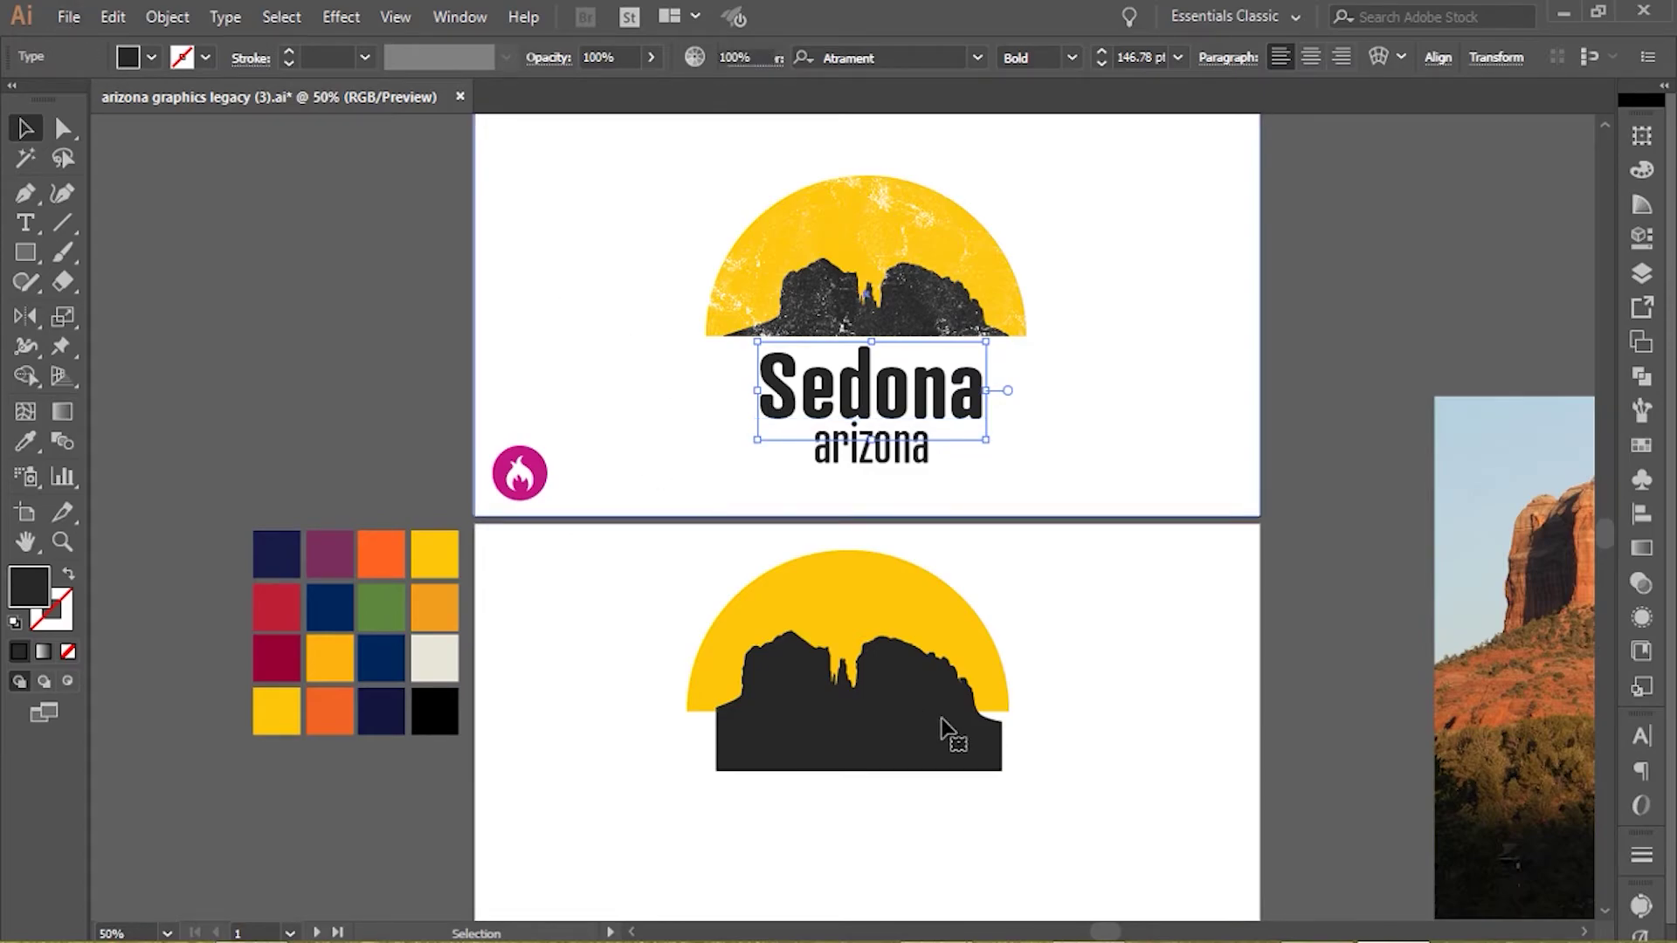
key(ctrl+alt+2)
scroll(961, 765, up, 1)
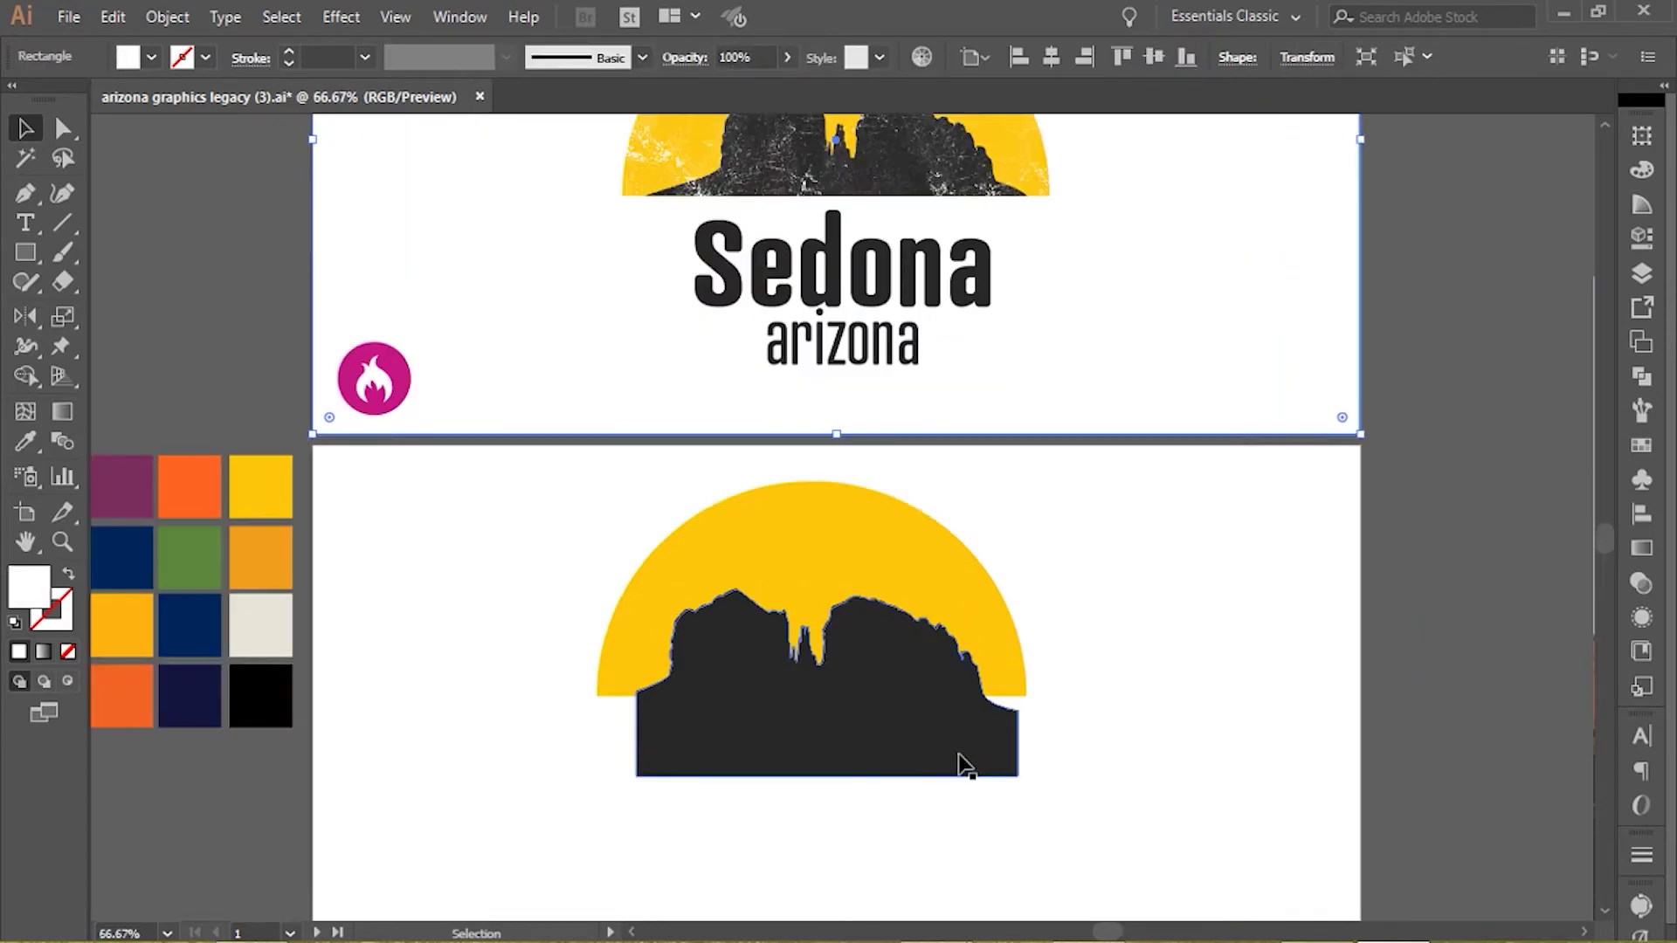
drag(942, 767, 930, 759)
scroll(951, 533, up, 2)
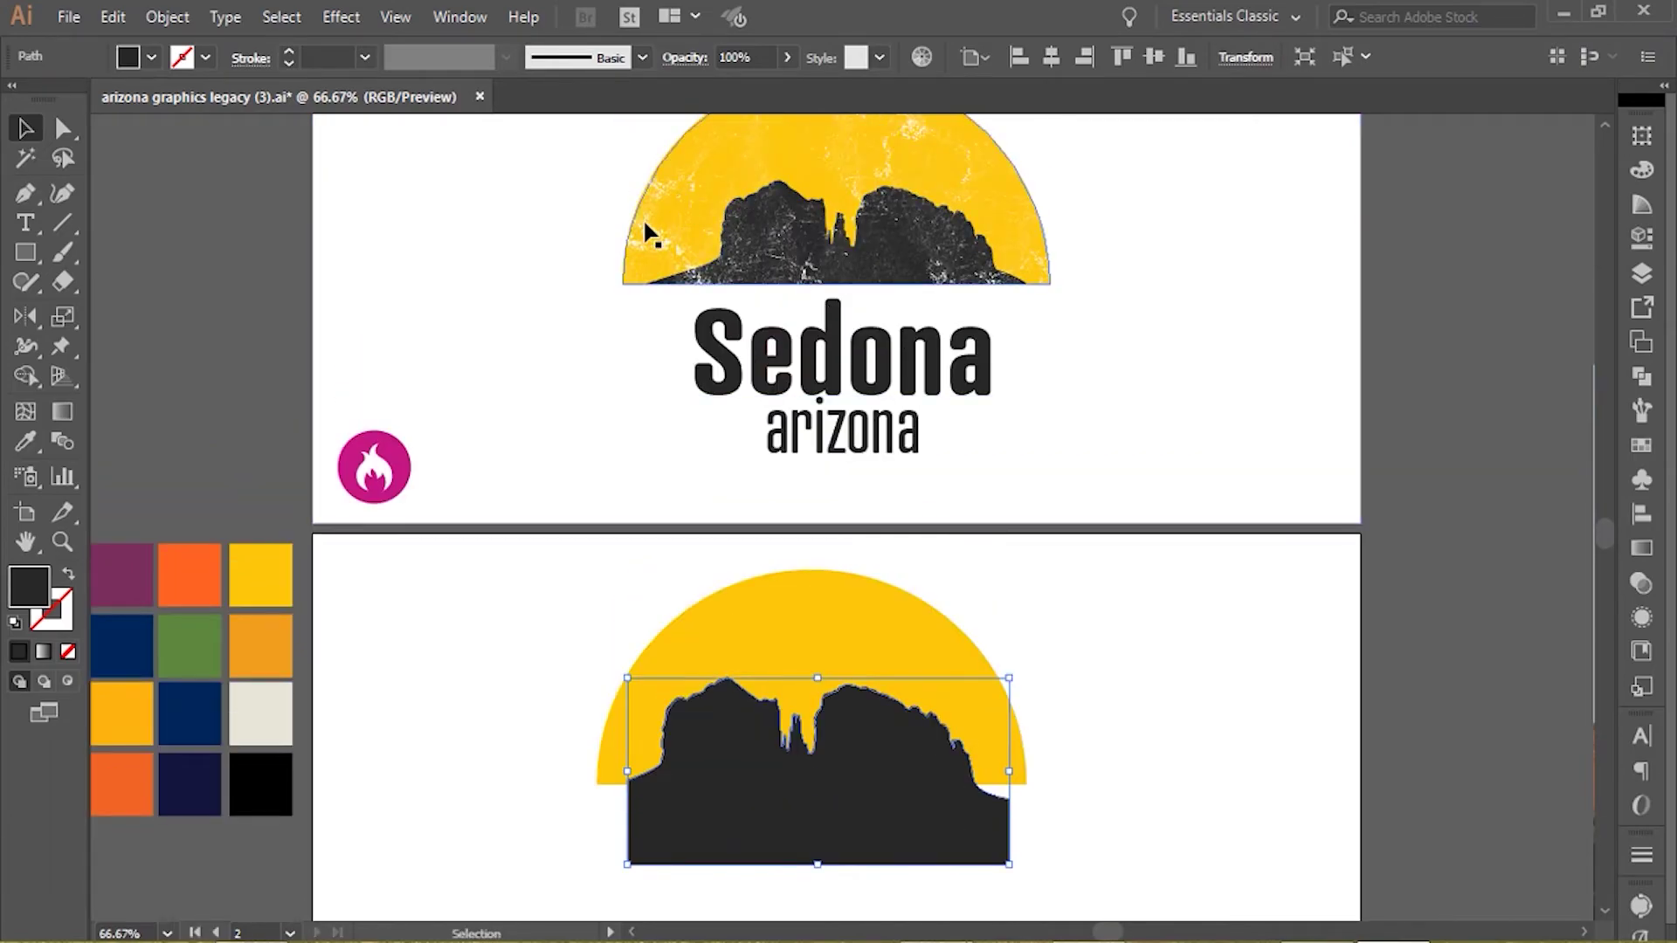
- Fine-tune the silhouette's height so its left shoulder meets the half circle's flat edge
click(481, 348)
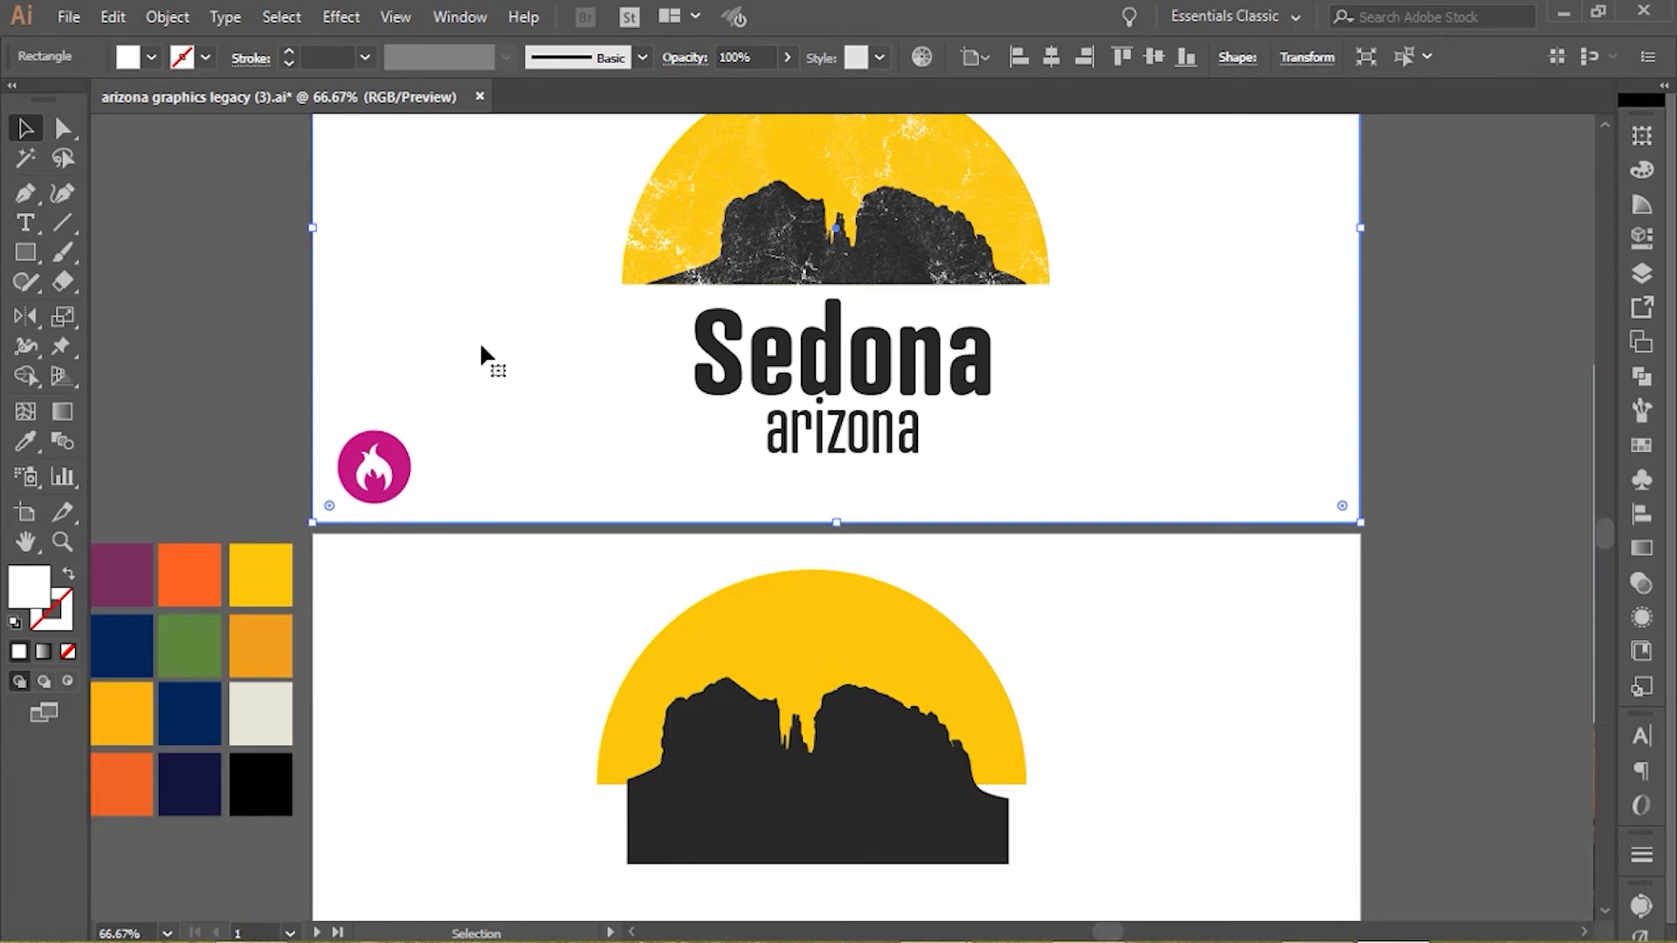
scroll(481, 349, down, 1)
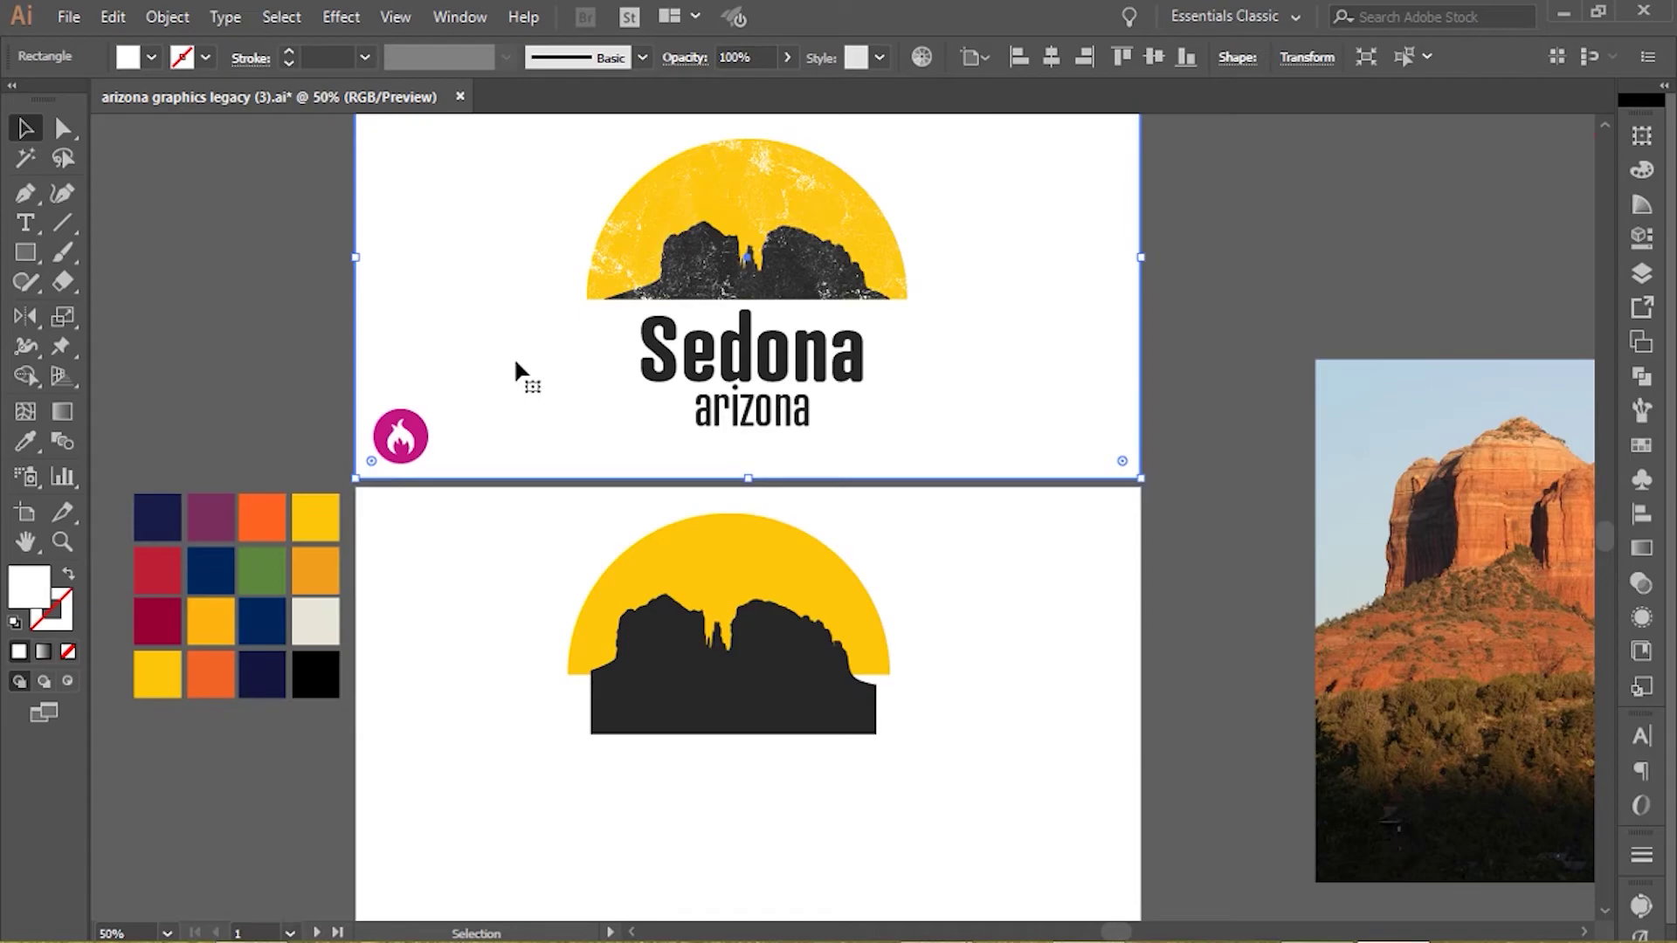
click(444, 664)
drag(775, 722, 774, 718)
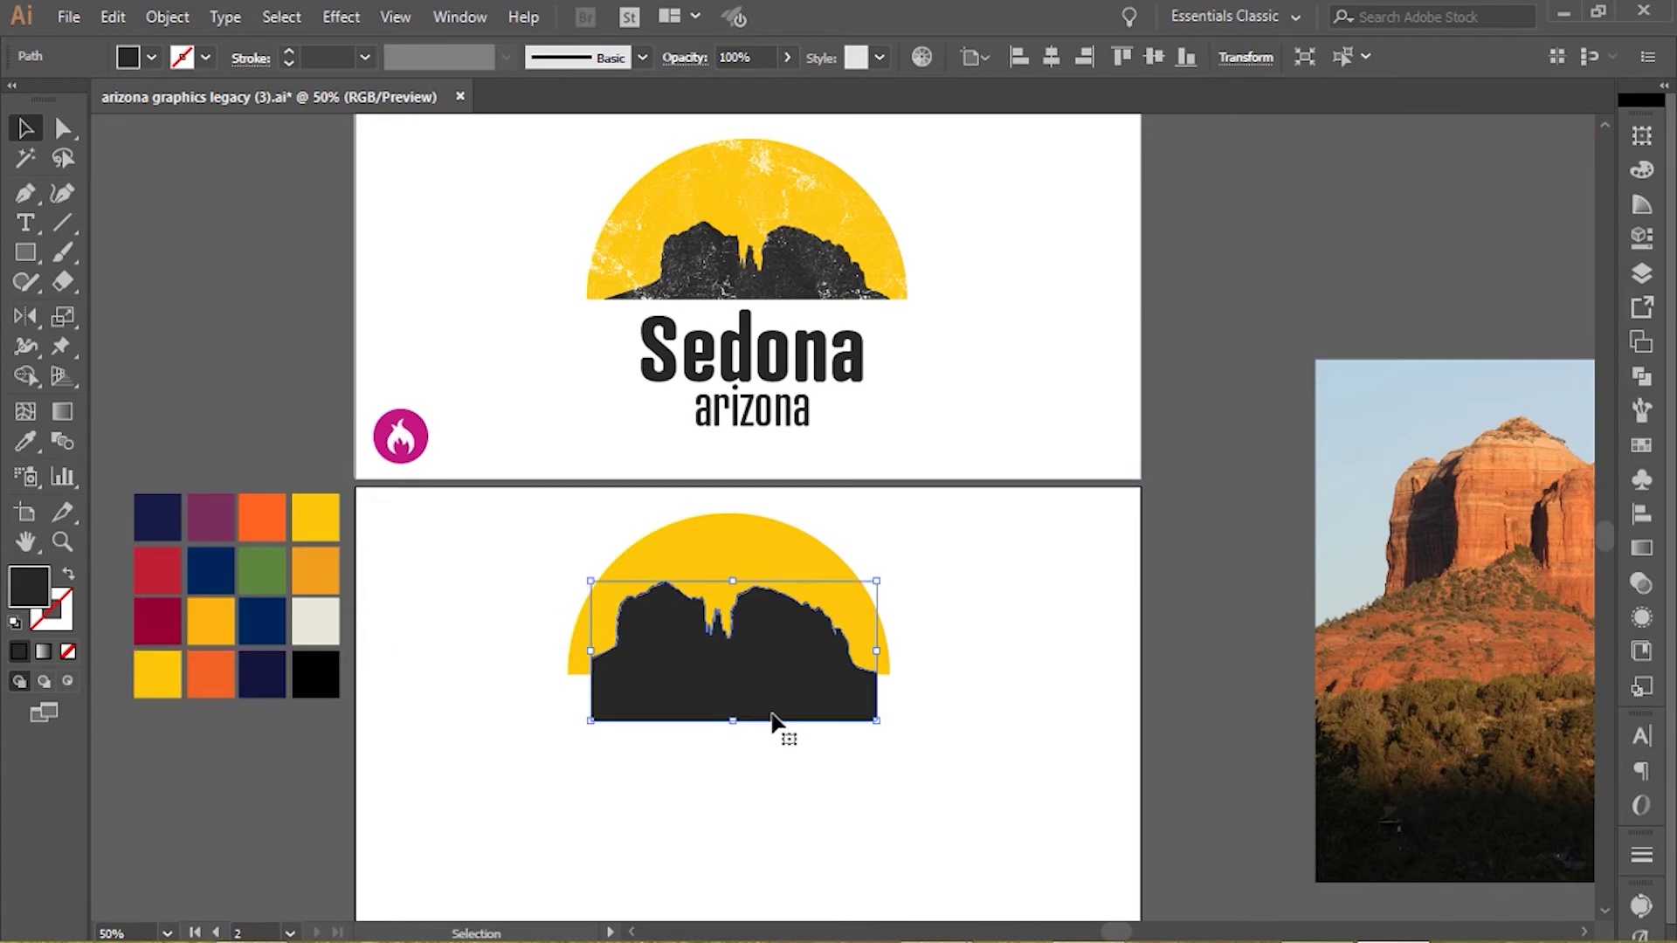
scroll(774, 721, up, 2)
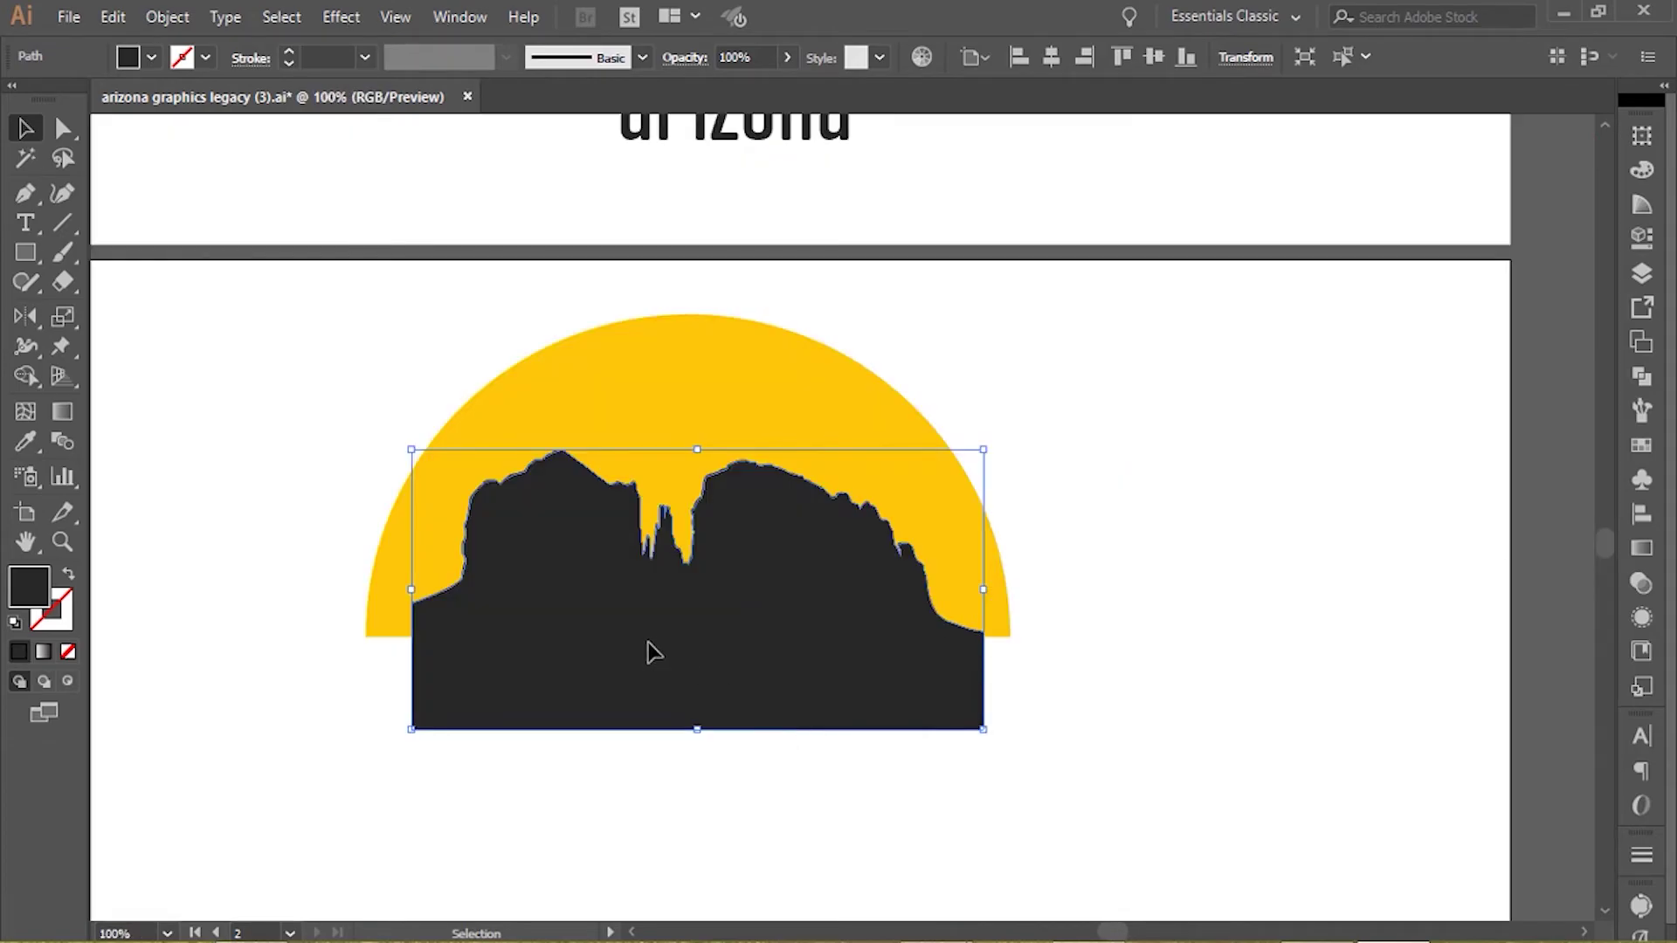
drag(653, 657, 653, 675)
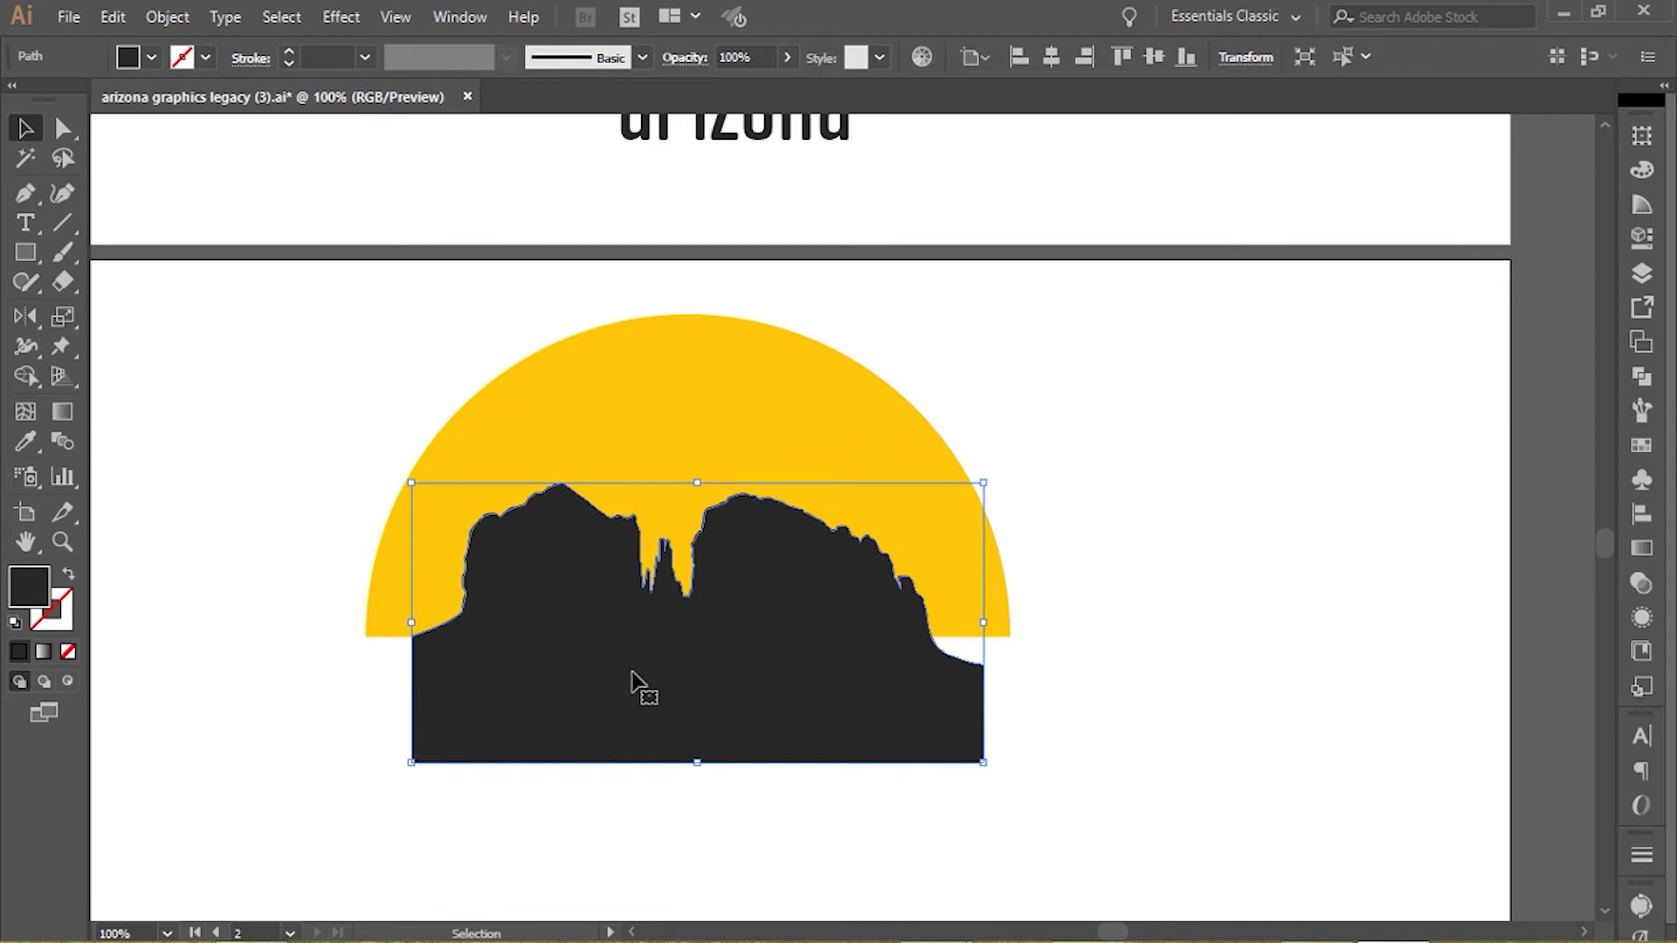
- Align the half circle and the mountain silhouette on their horizontal centers
drag(281, 433, 1108, 524)
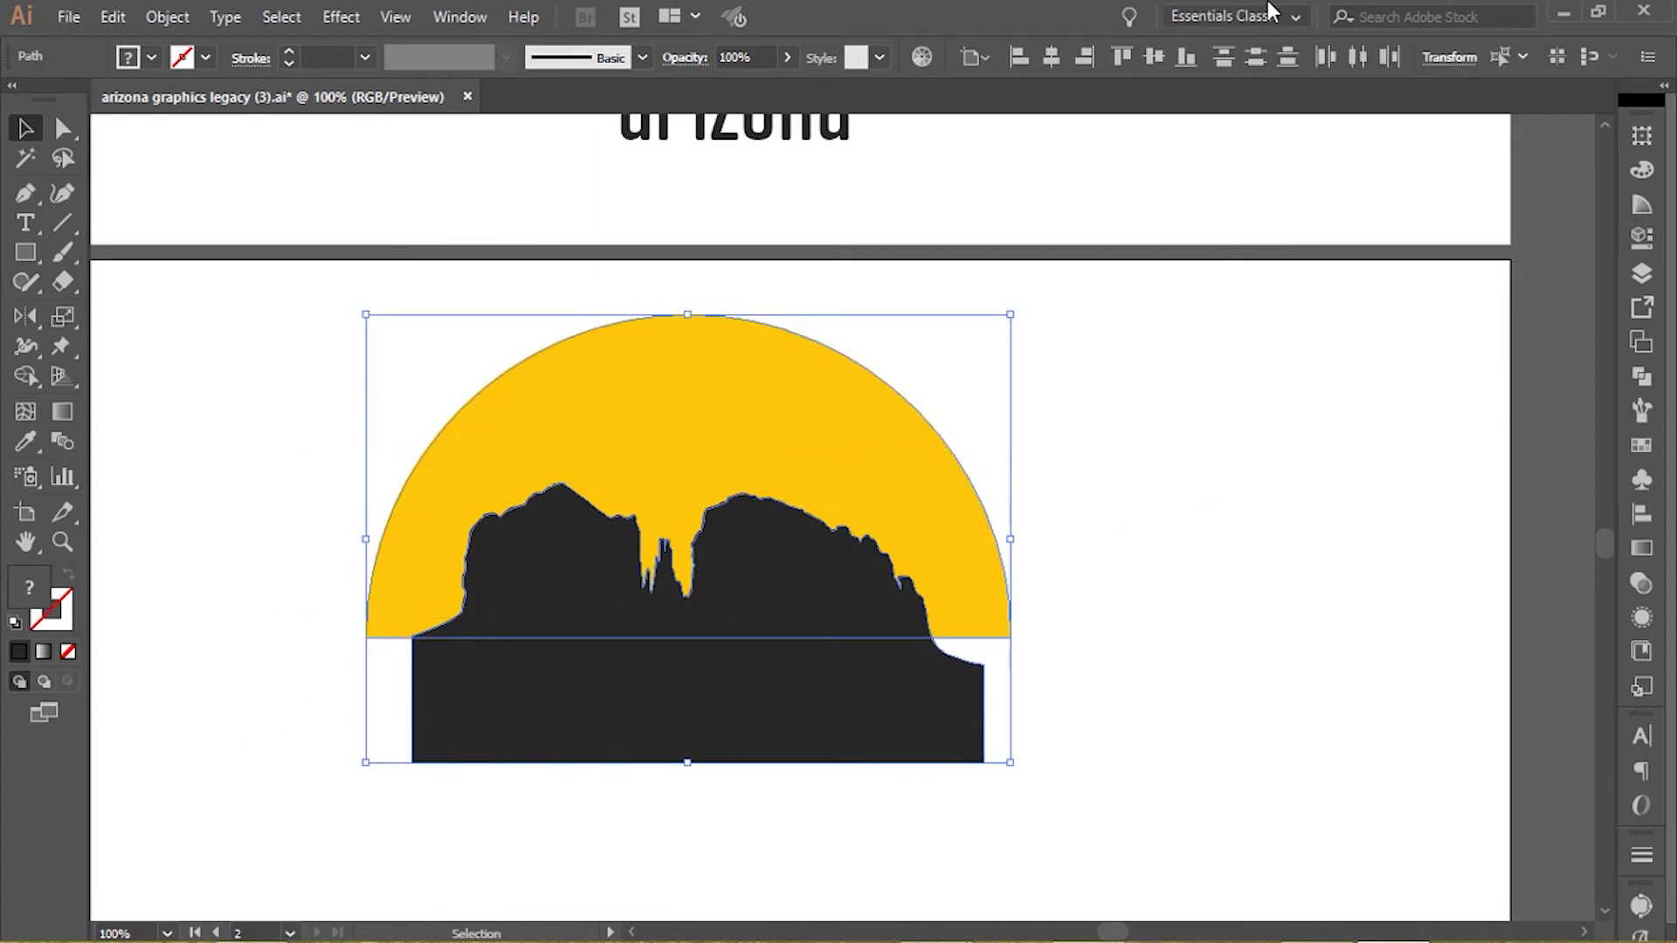
click(1051, 58)
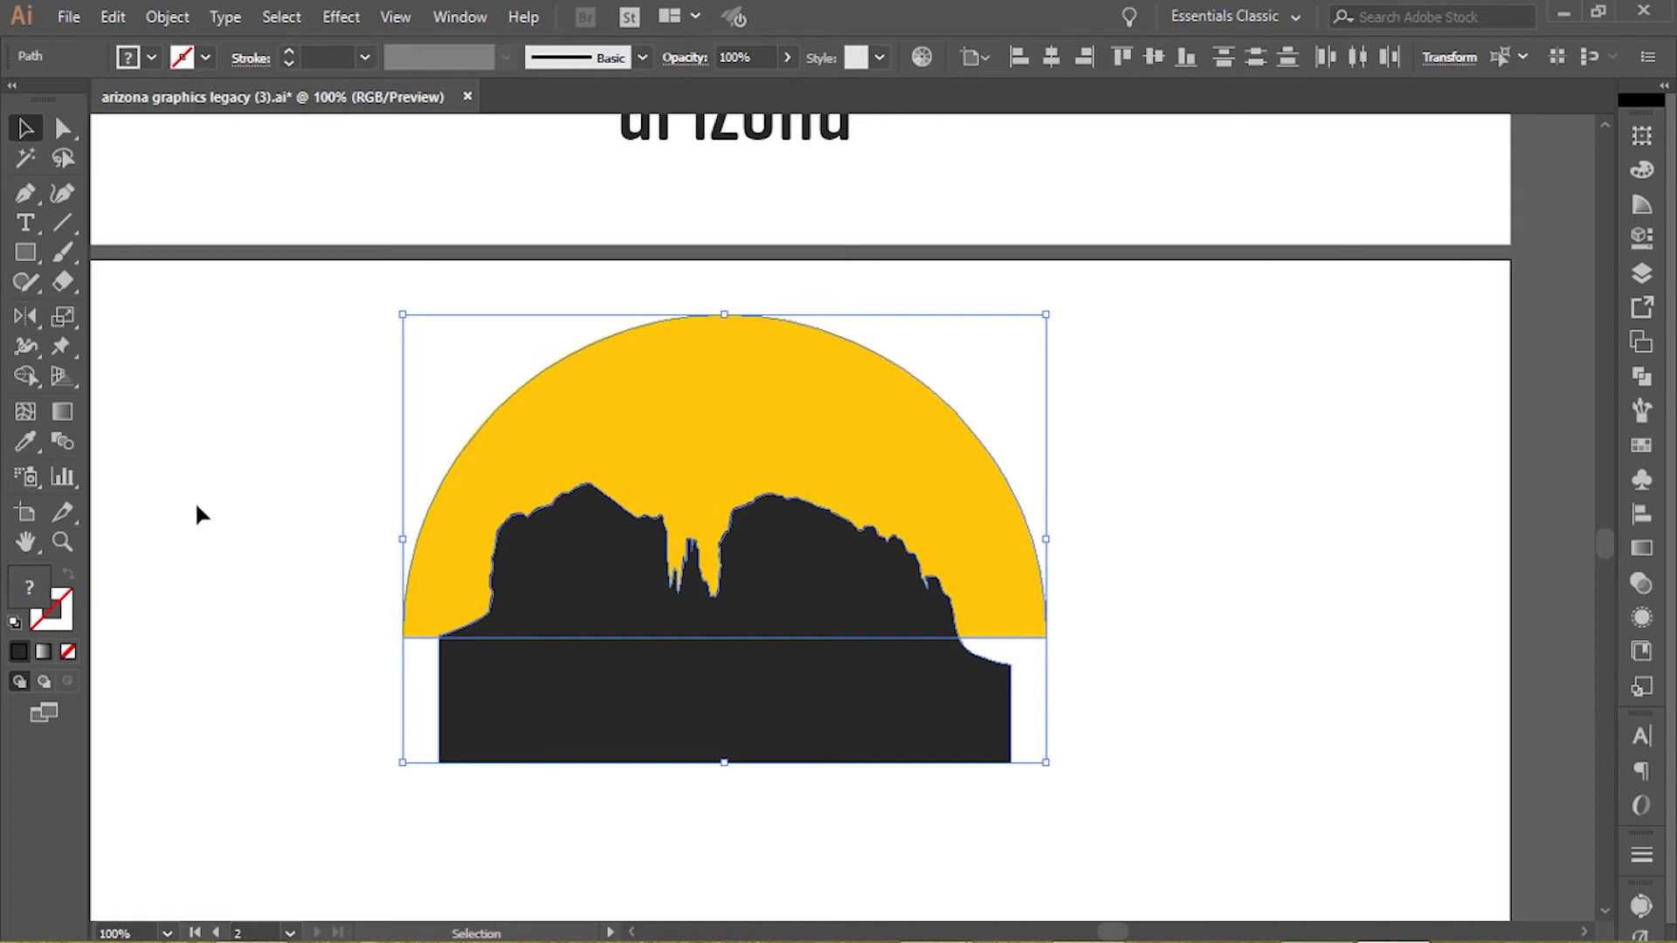
click(192, 541)
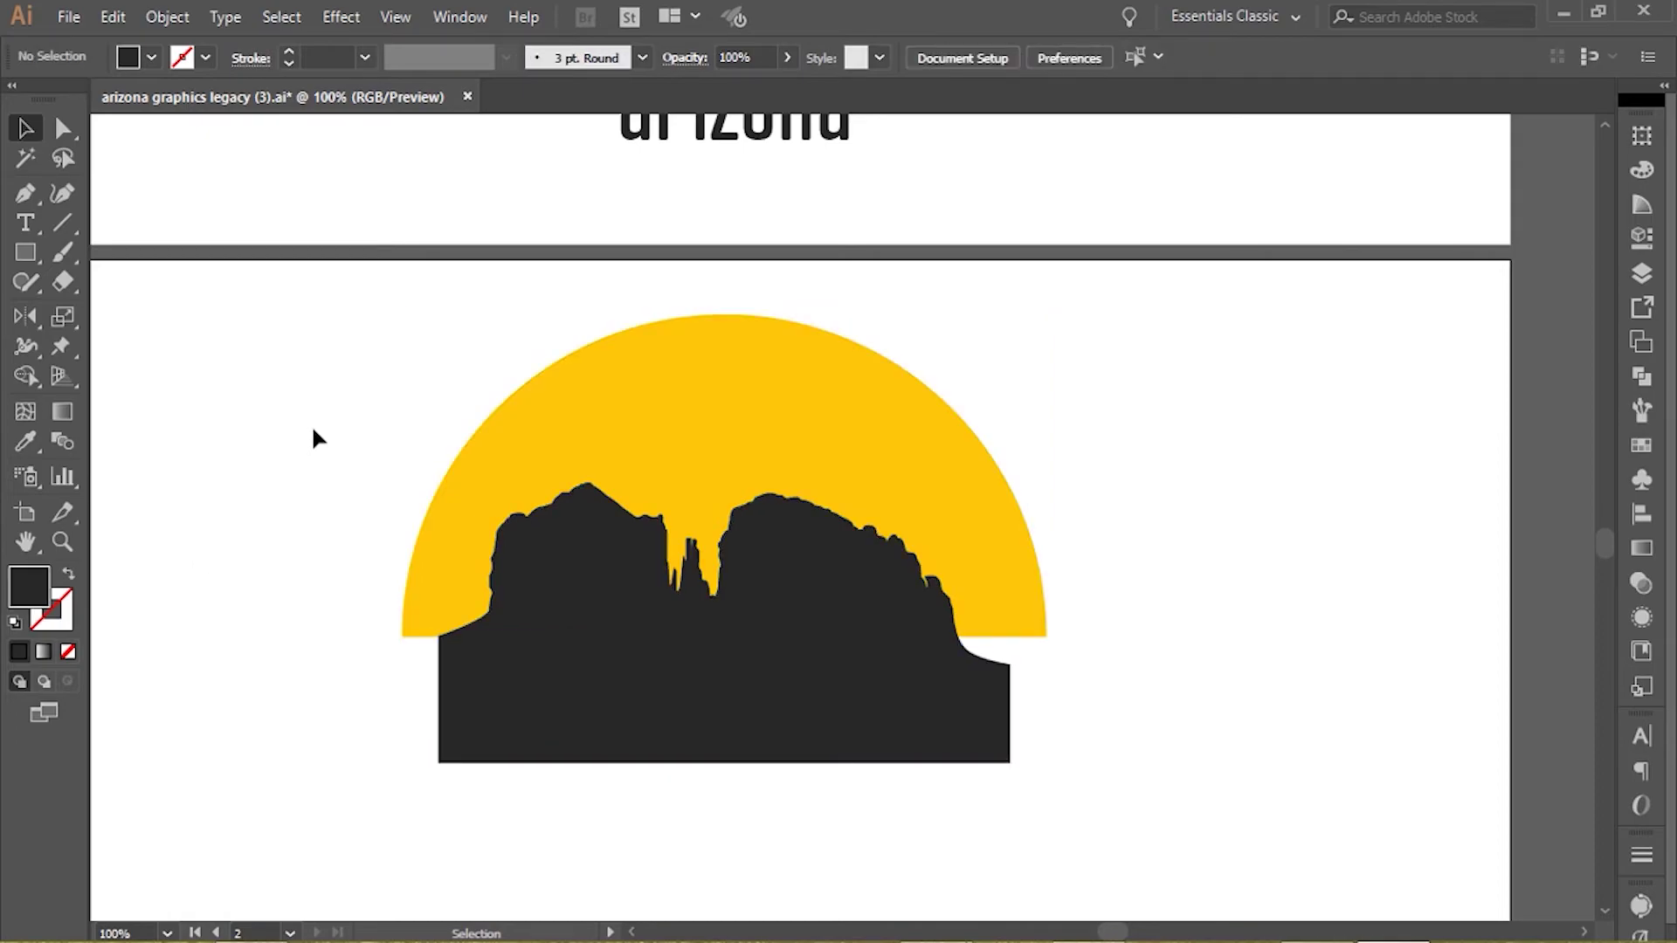
- Duplicate the yellow half circle in place, with the copy in front of the mountain silhouette
click(586, 428)
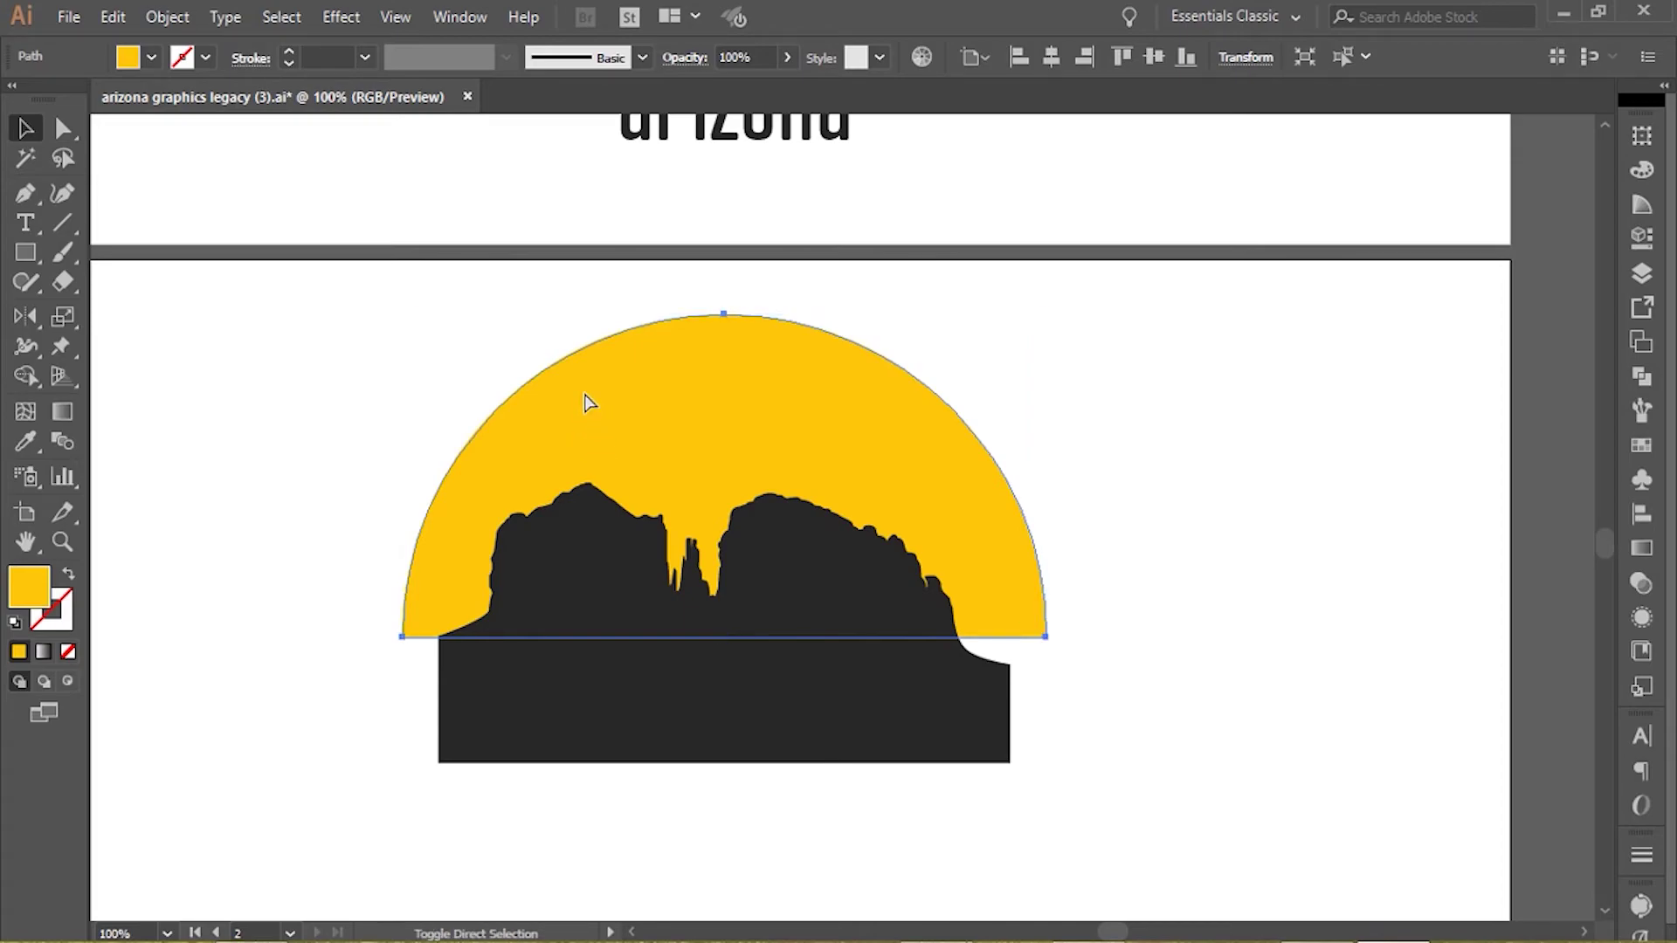
key(ctrl+shift+bracketright)
- Try subtracting the front half circle from the mountain silhouette with Minus Front, and undo the operation
shift+click(594, 734)
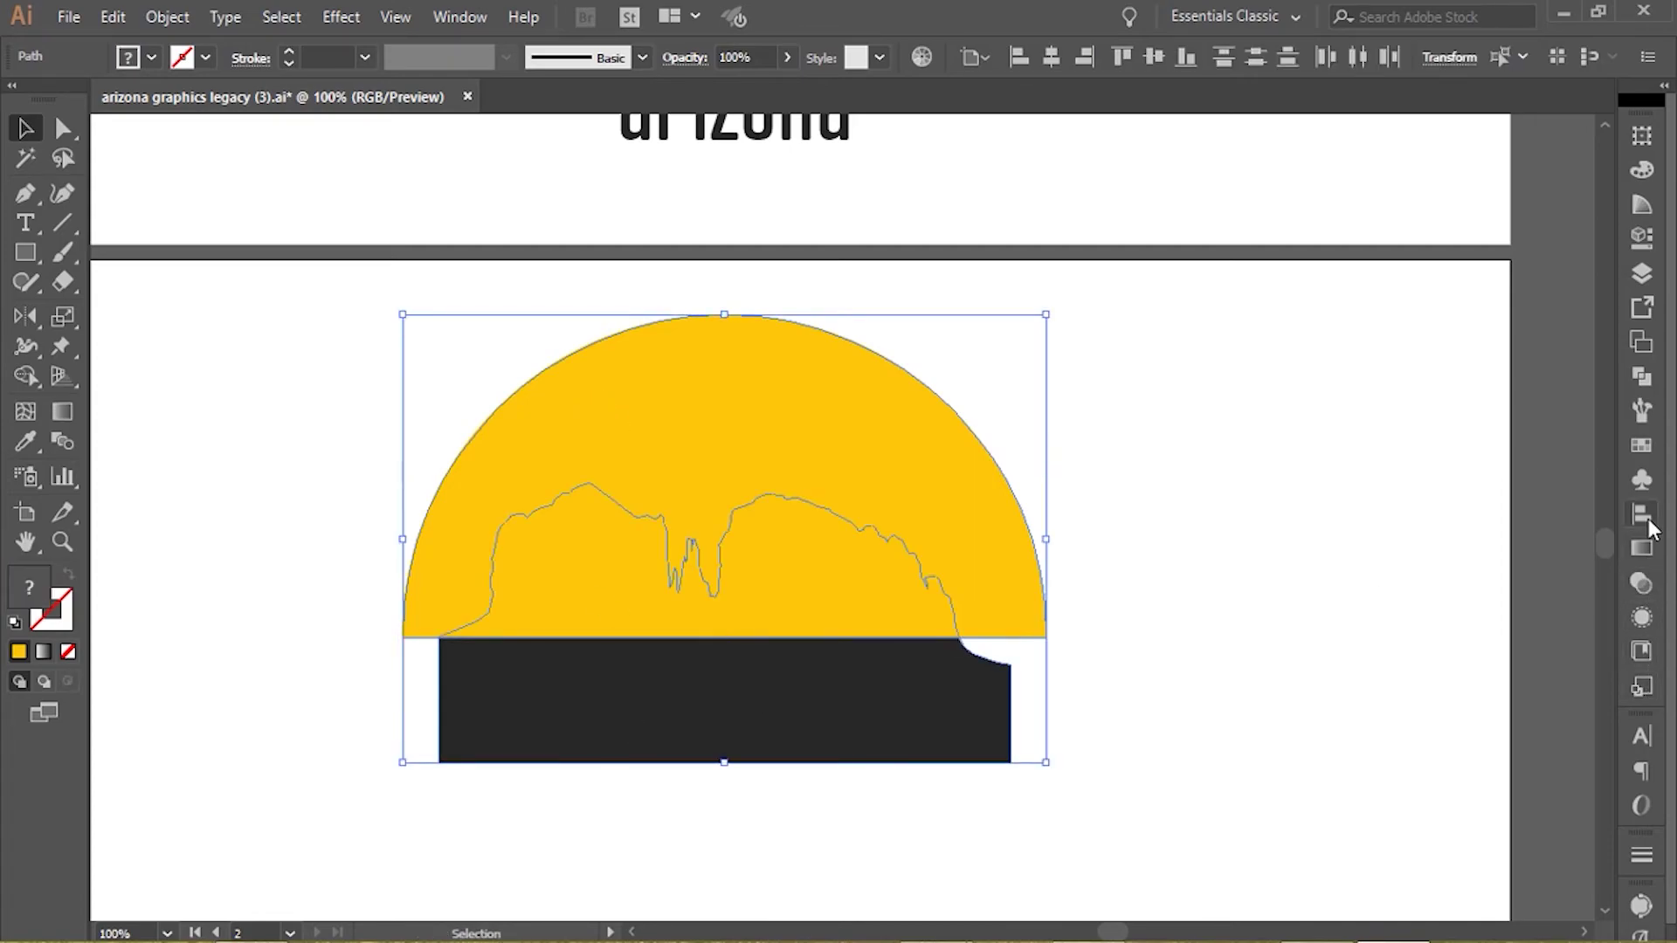
click(1640, 377)
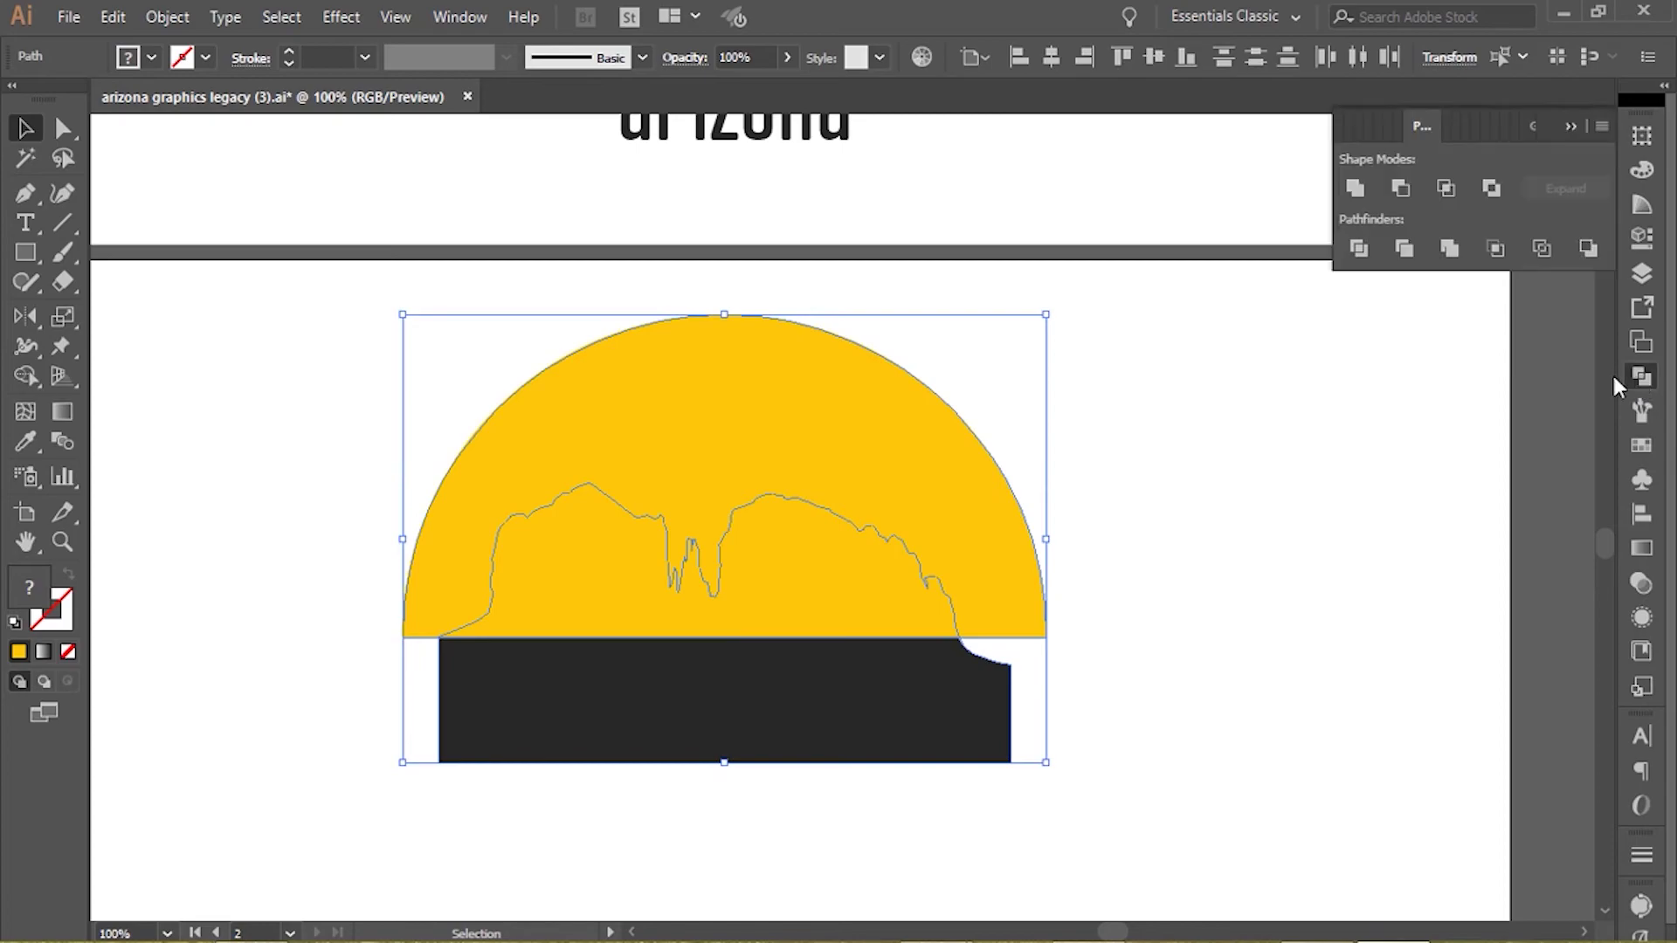
click(1402, 189)
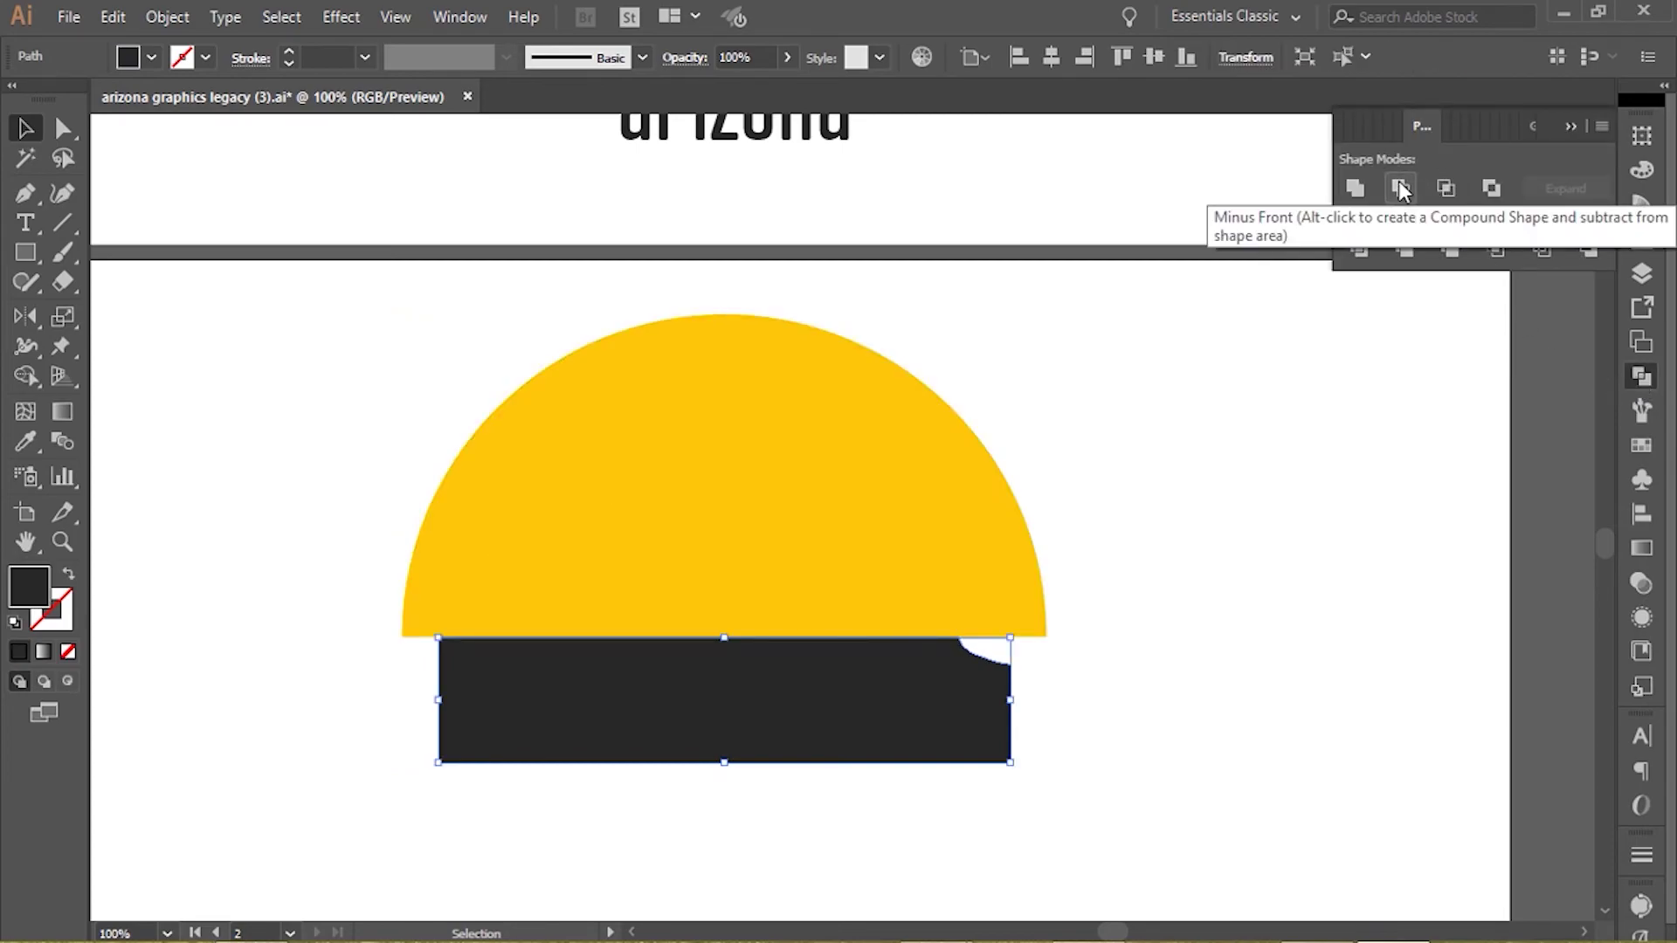
key(ctrl+z)
click(1215, 583)
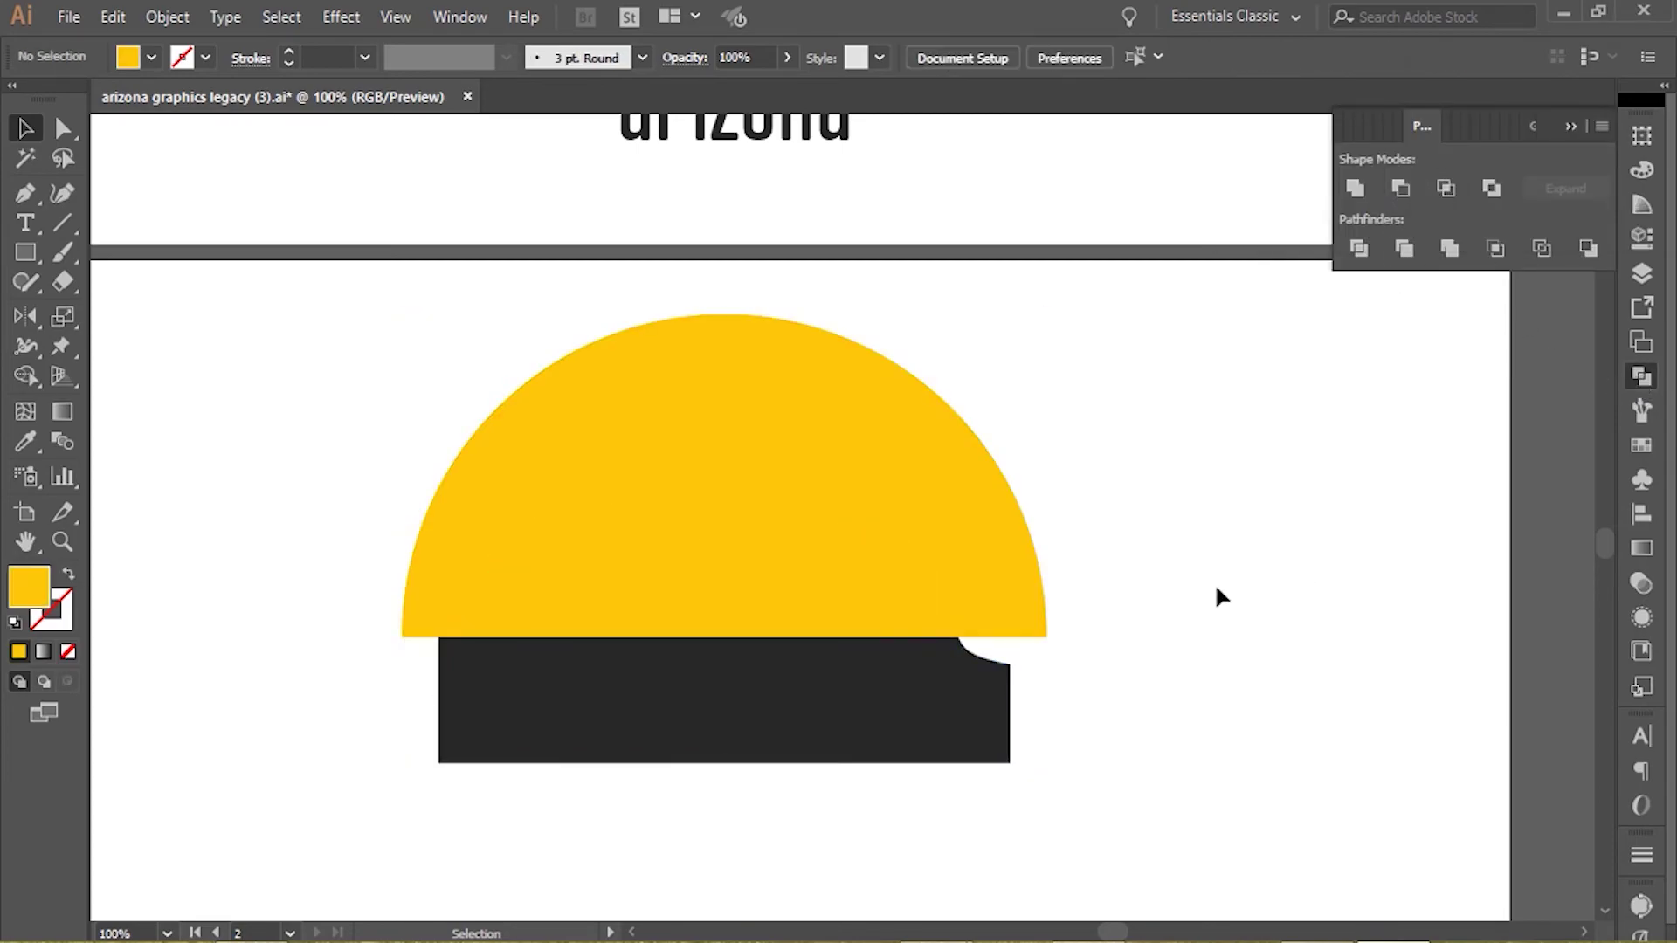
- Intersect the front half circle with the mountain silhouette to trim the mountain at the sun's flat edge
click(696, 416)
shift+click(718, 718)
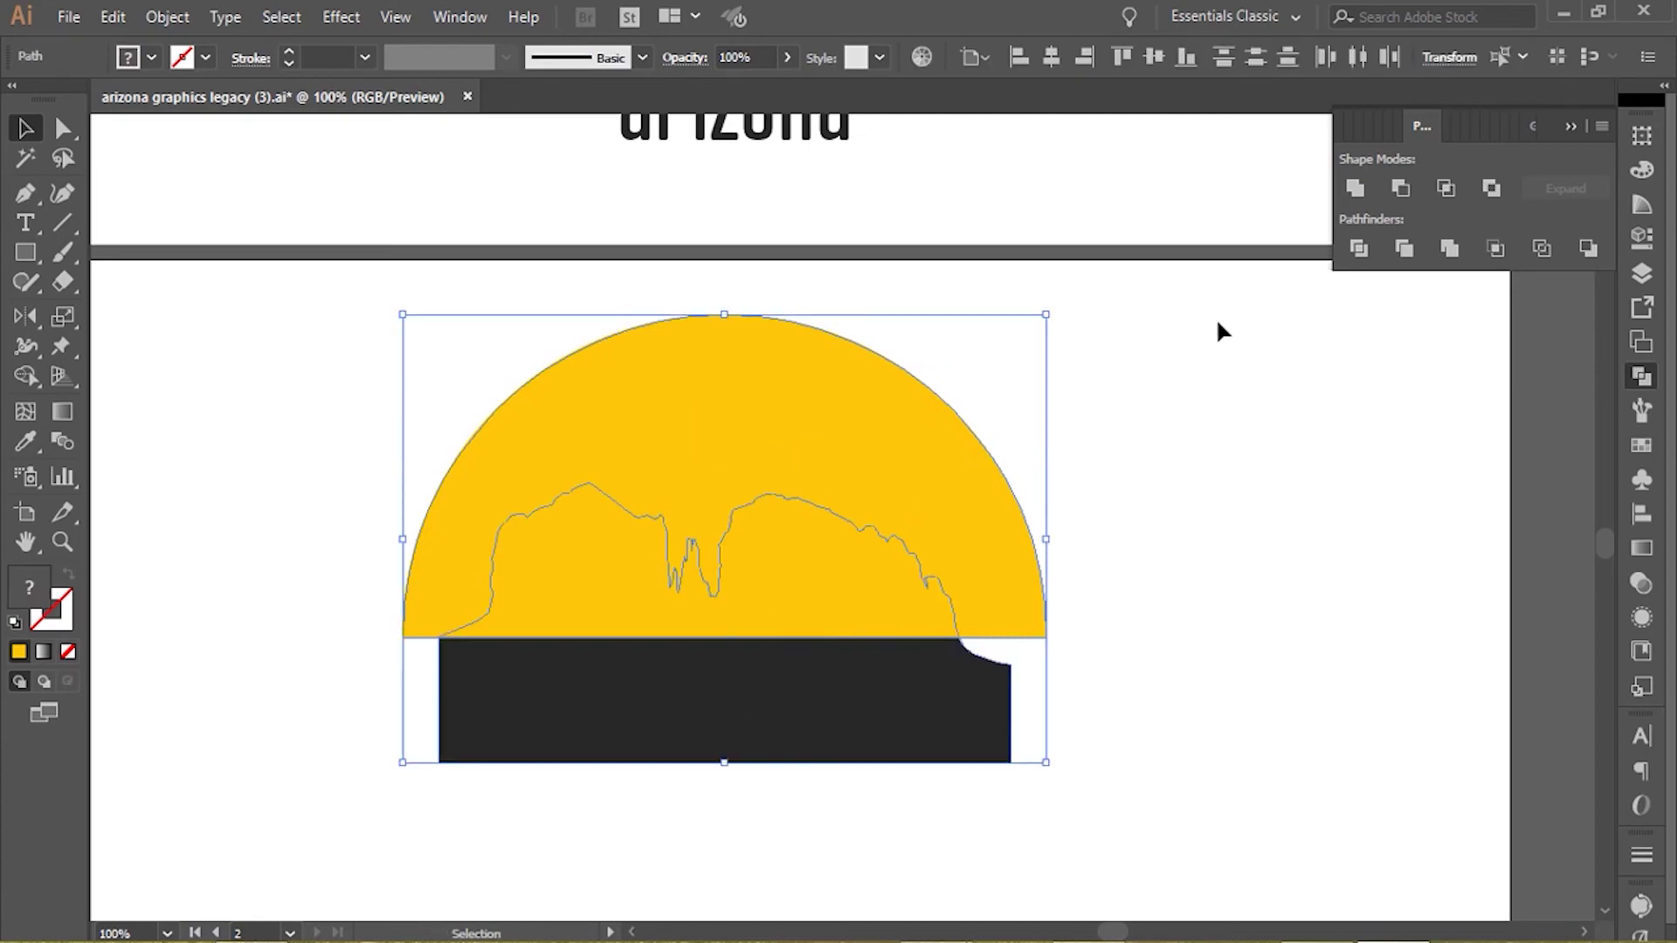
click(1454, 194)
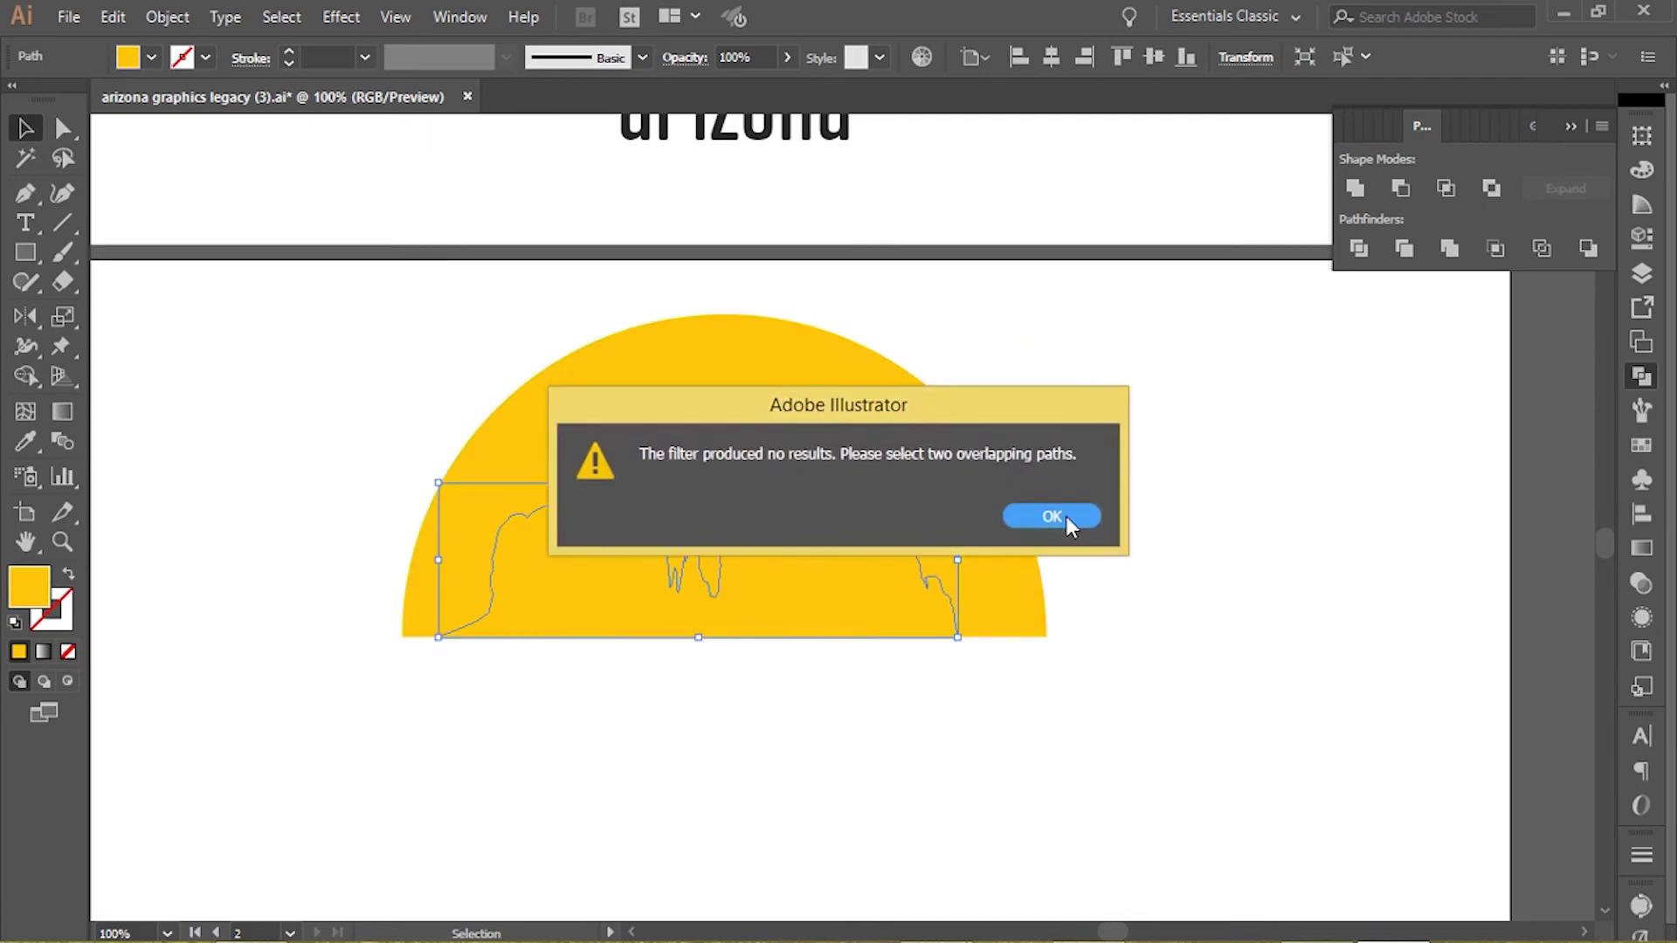
click(1066, 516)
click(535, 360)
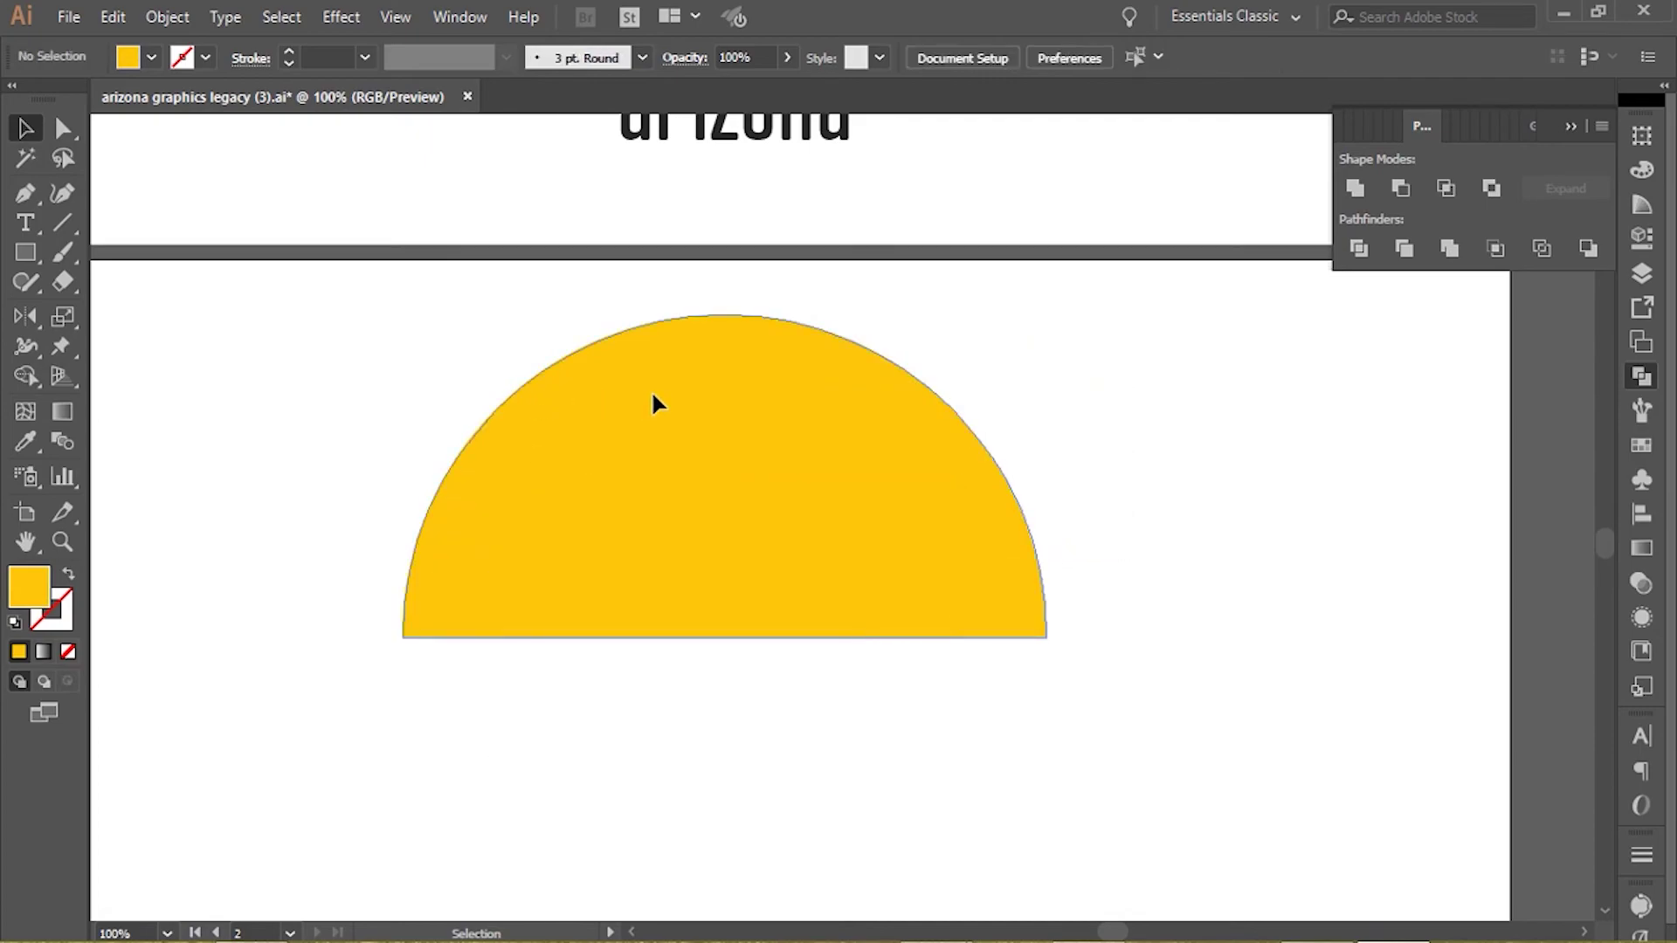
- Delete the remaining half circle to check the trimmed mountain shape, and undo the deletion
click(656, 404)
key(Delete)
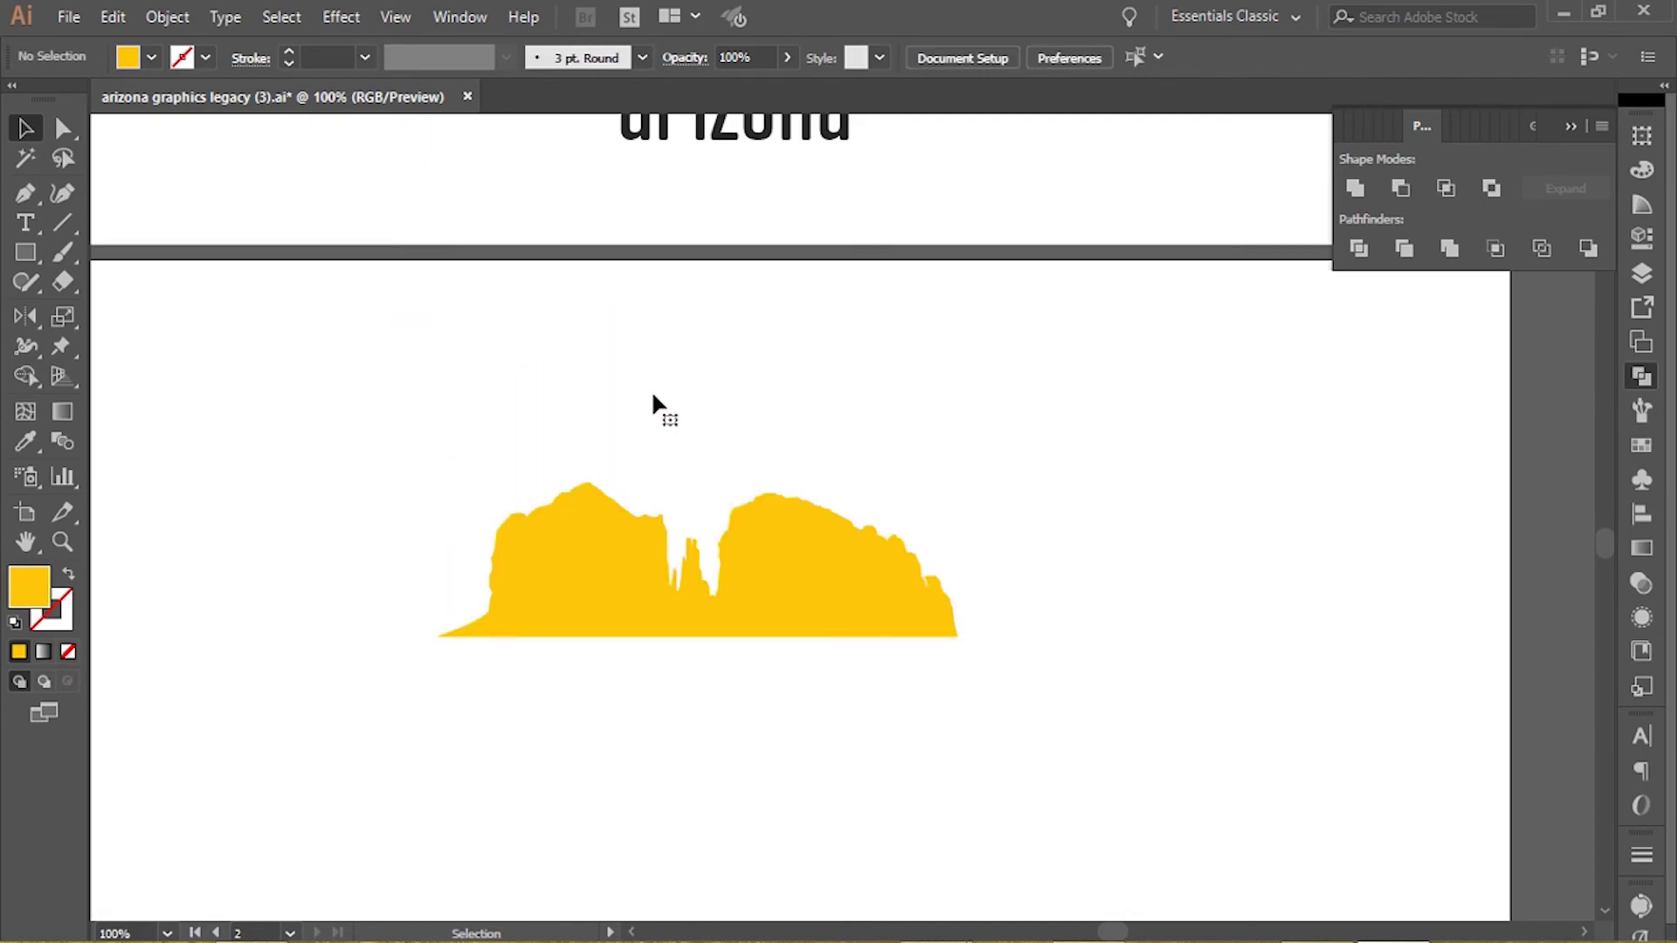
key(ctrl+z)
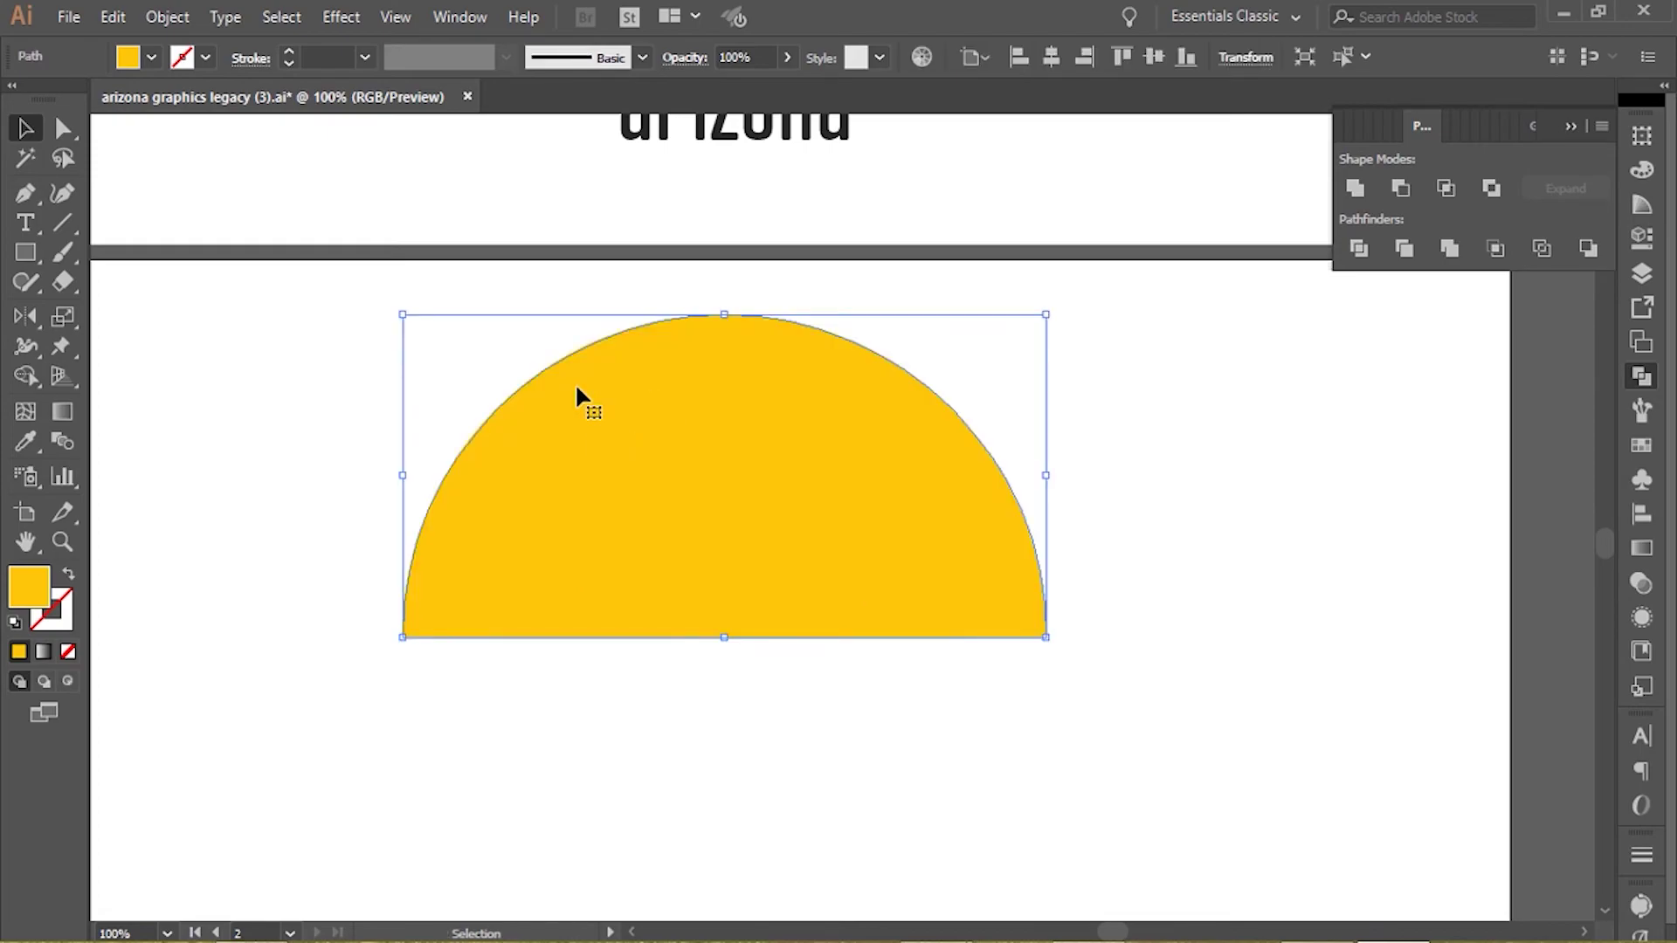
- Send the yellow half circle to the back and fill the trimmed mountain with the dark color of the Sedona lettering
key(ctrl+shift+[)
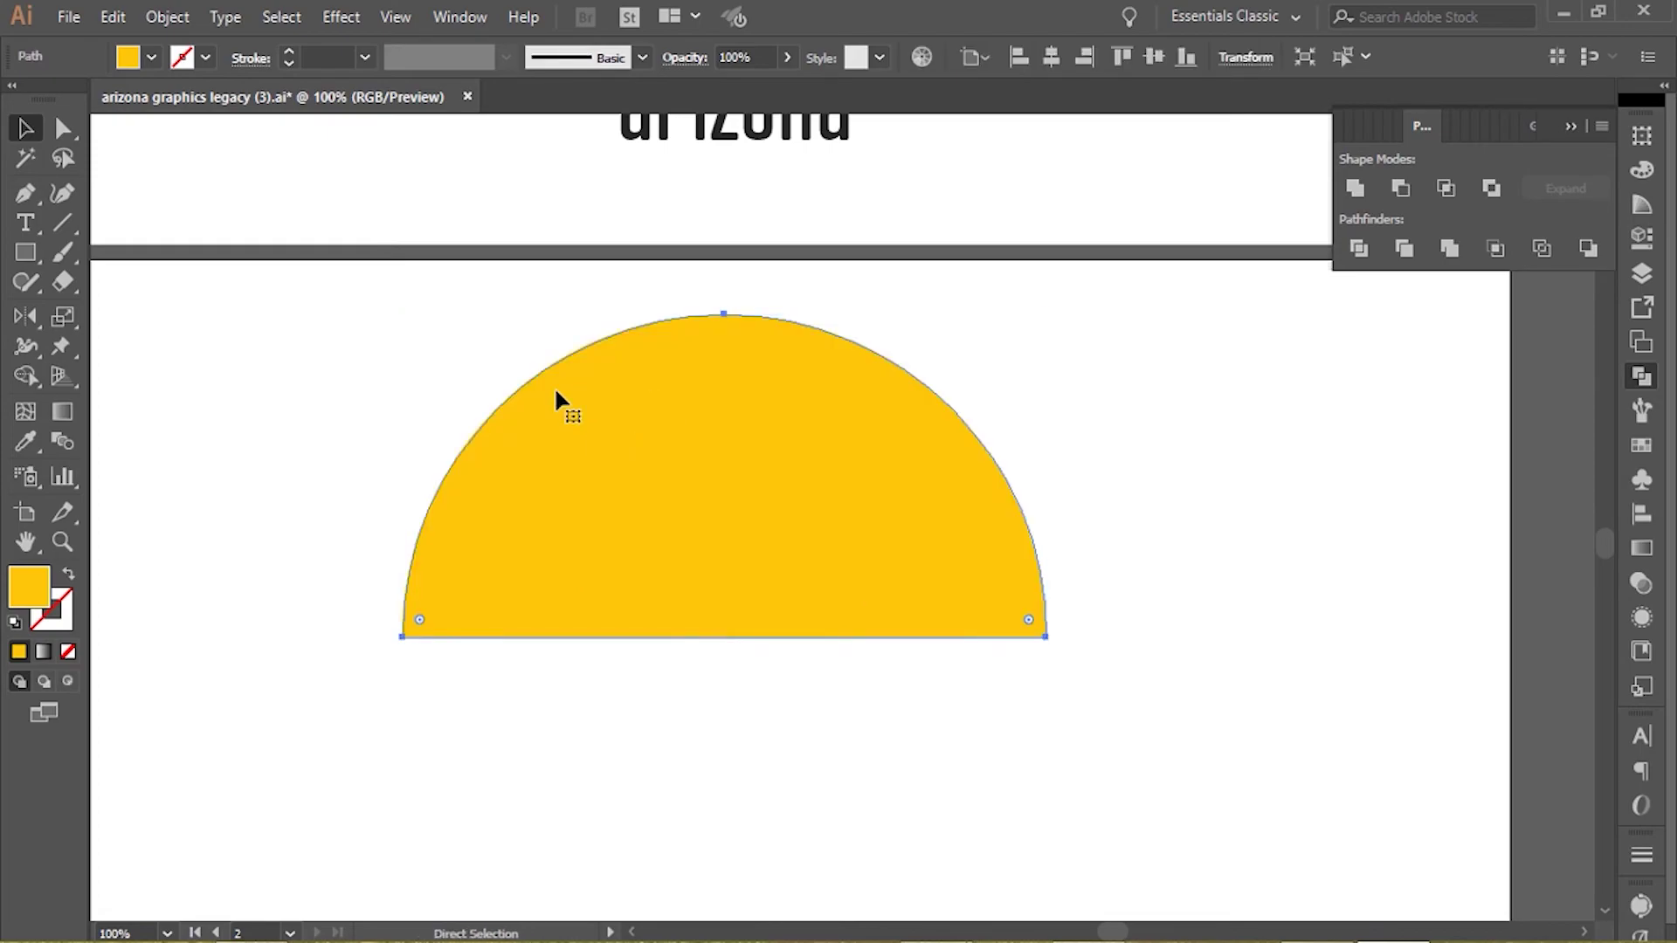
click(599, 548)
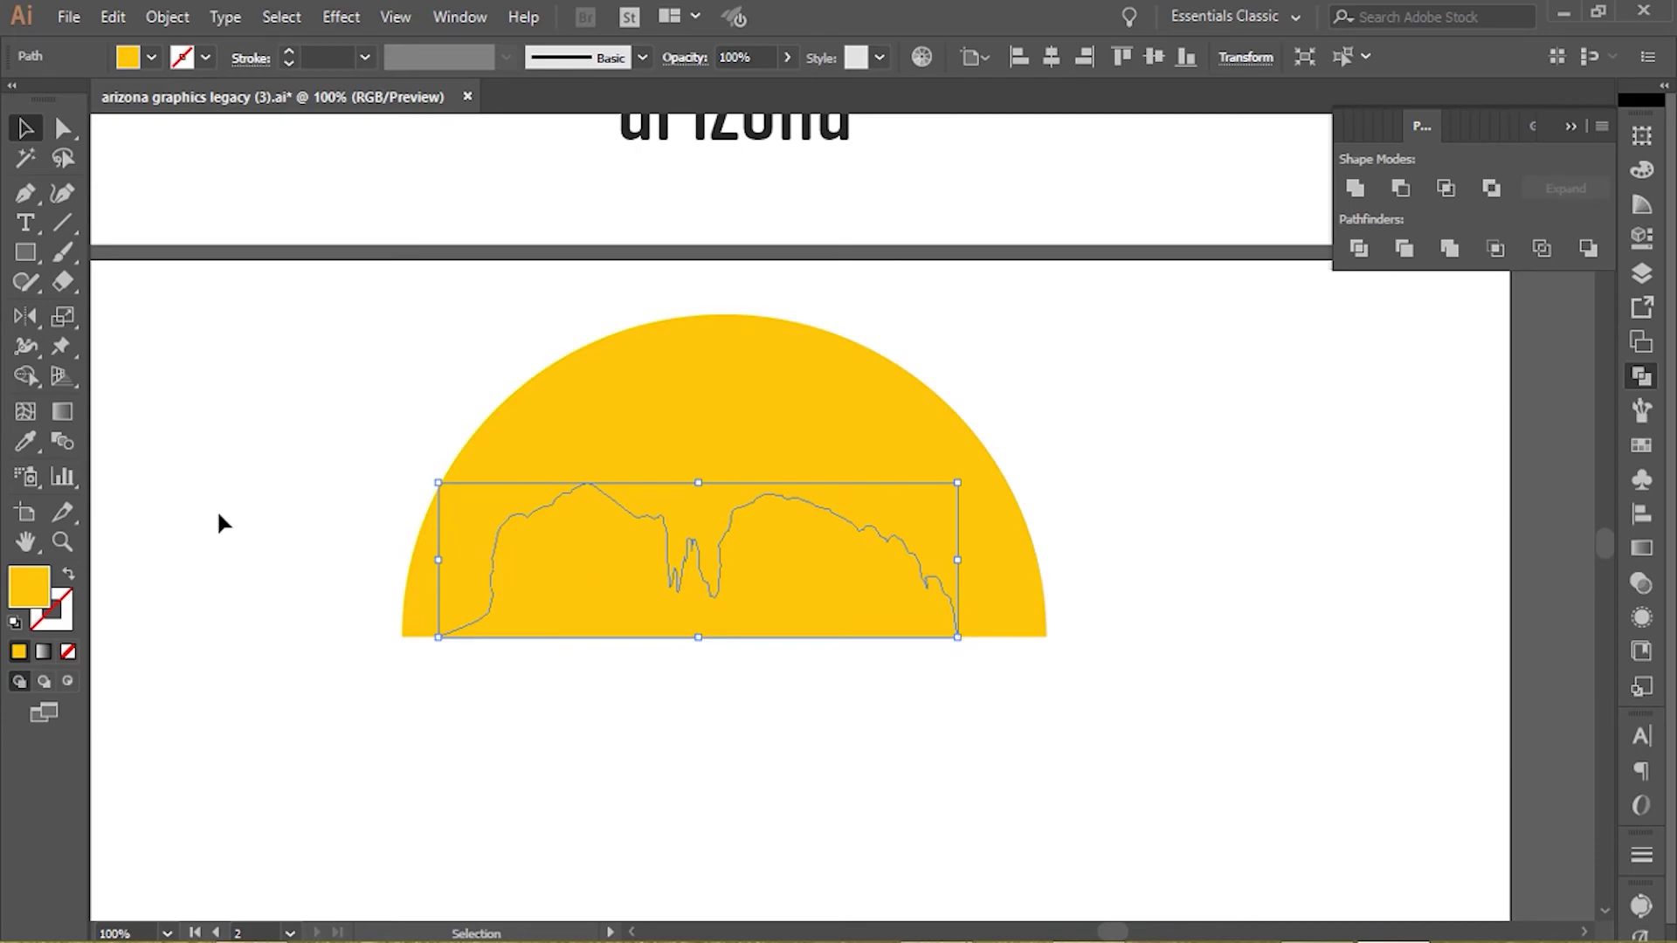
click(38, 443)
scroll(511, 338, up, 3)
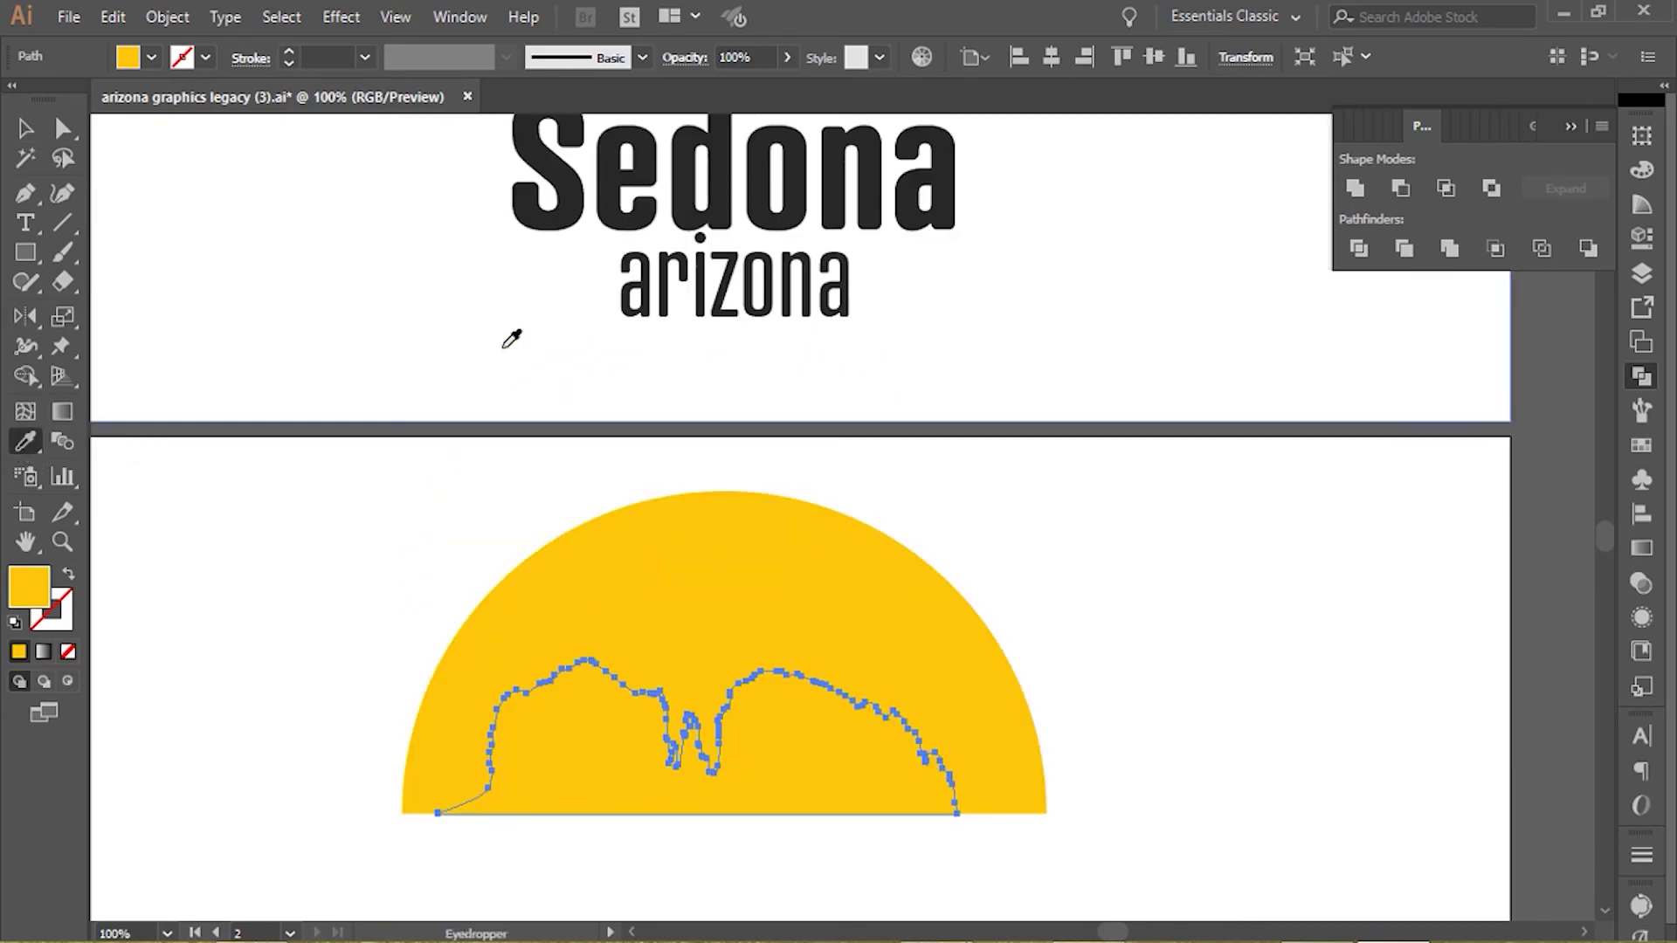
click(560, 253)
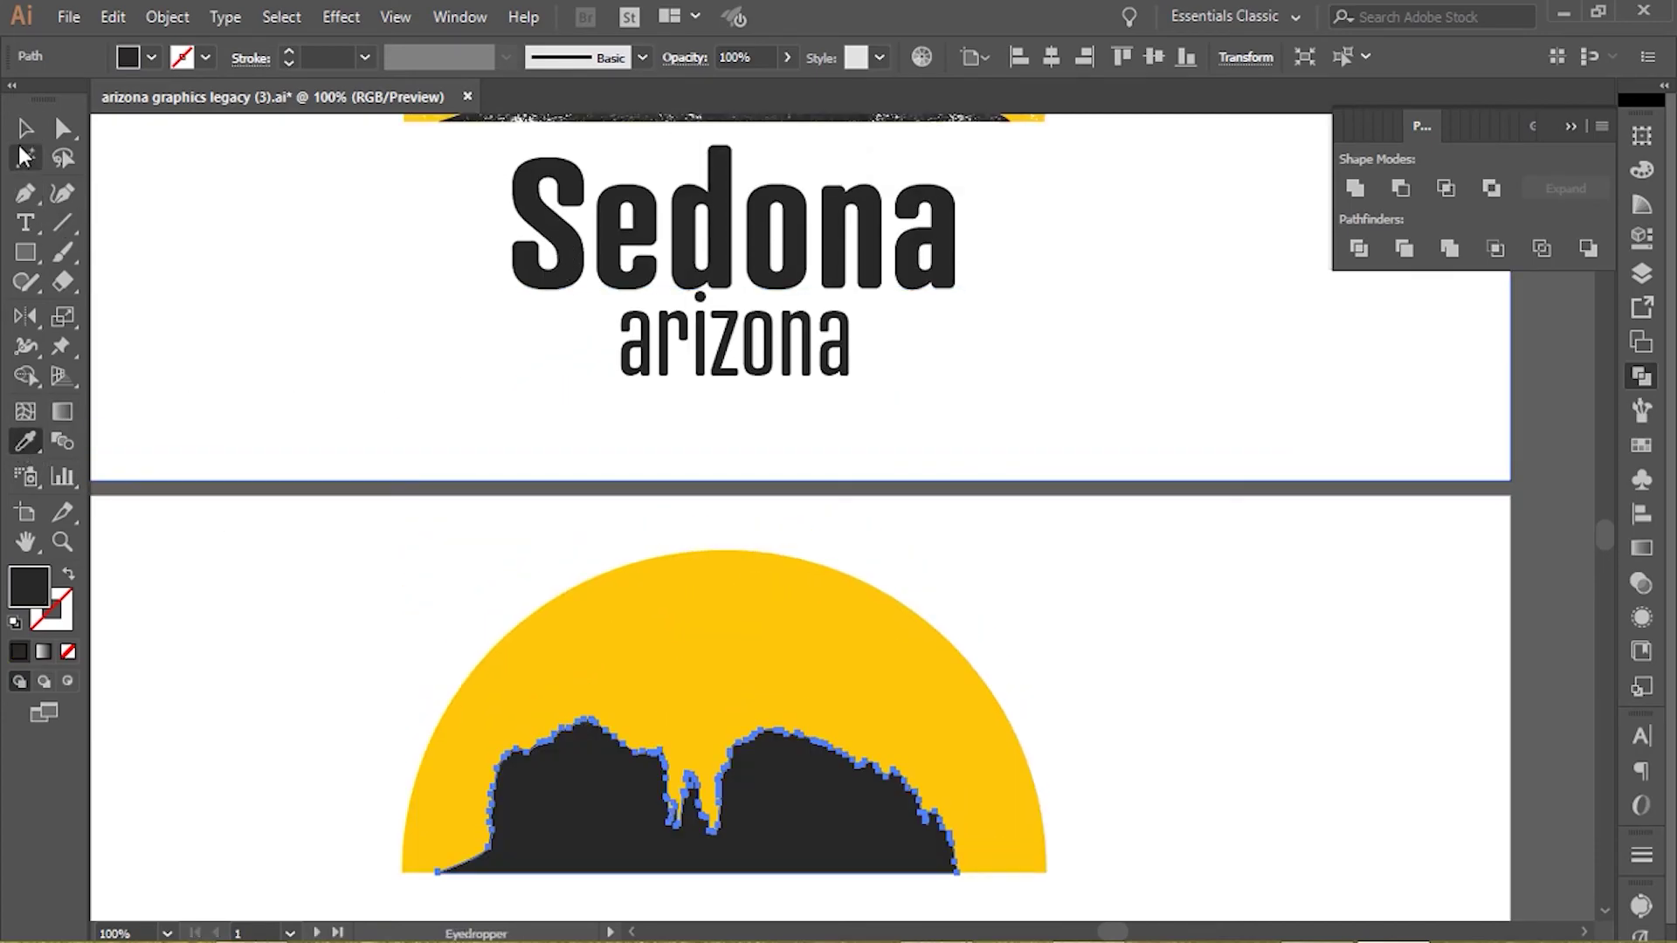
key(v)
click(271, 659)
- Recolor the half-circle sun with the light orange swatch sampled from the color palette beside the artboard
scroll(269, 652, down, 1)
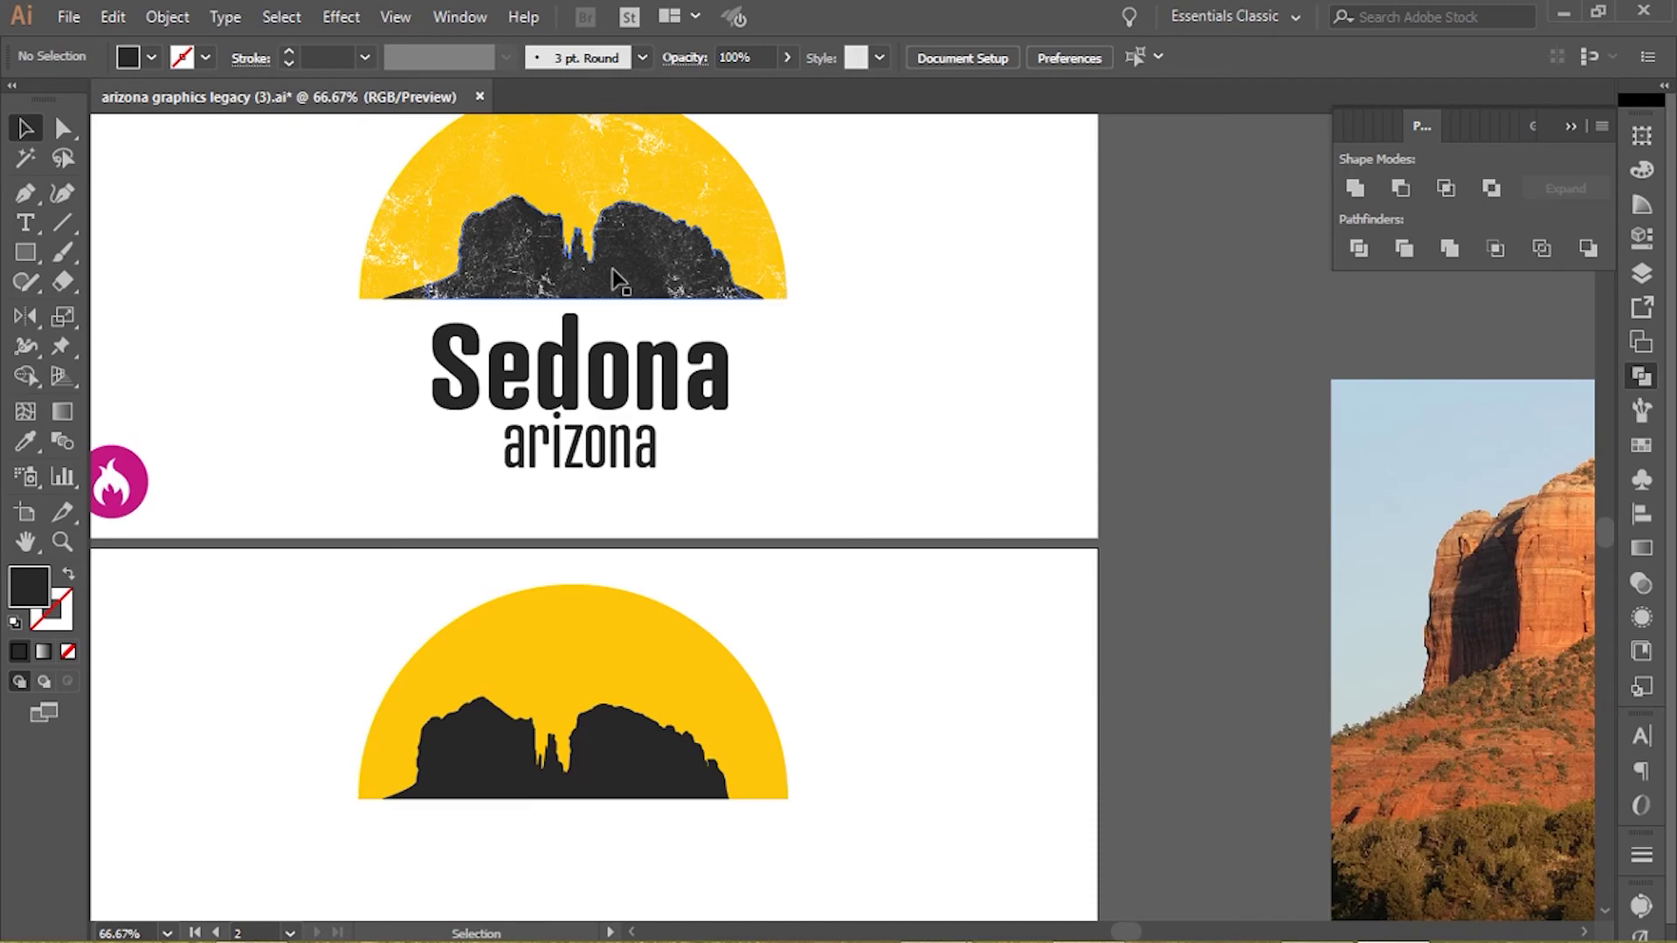
scroll(404, 618, down, 1)
drag(308, 637, 544, 642)
click(730, 639)
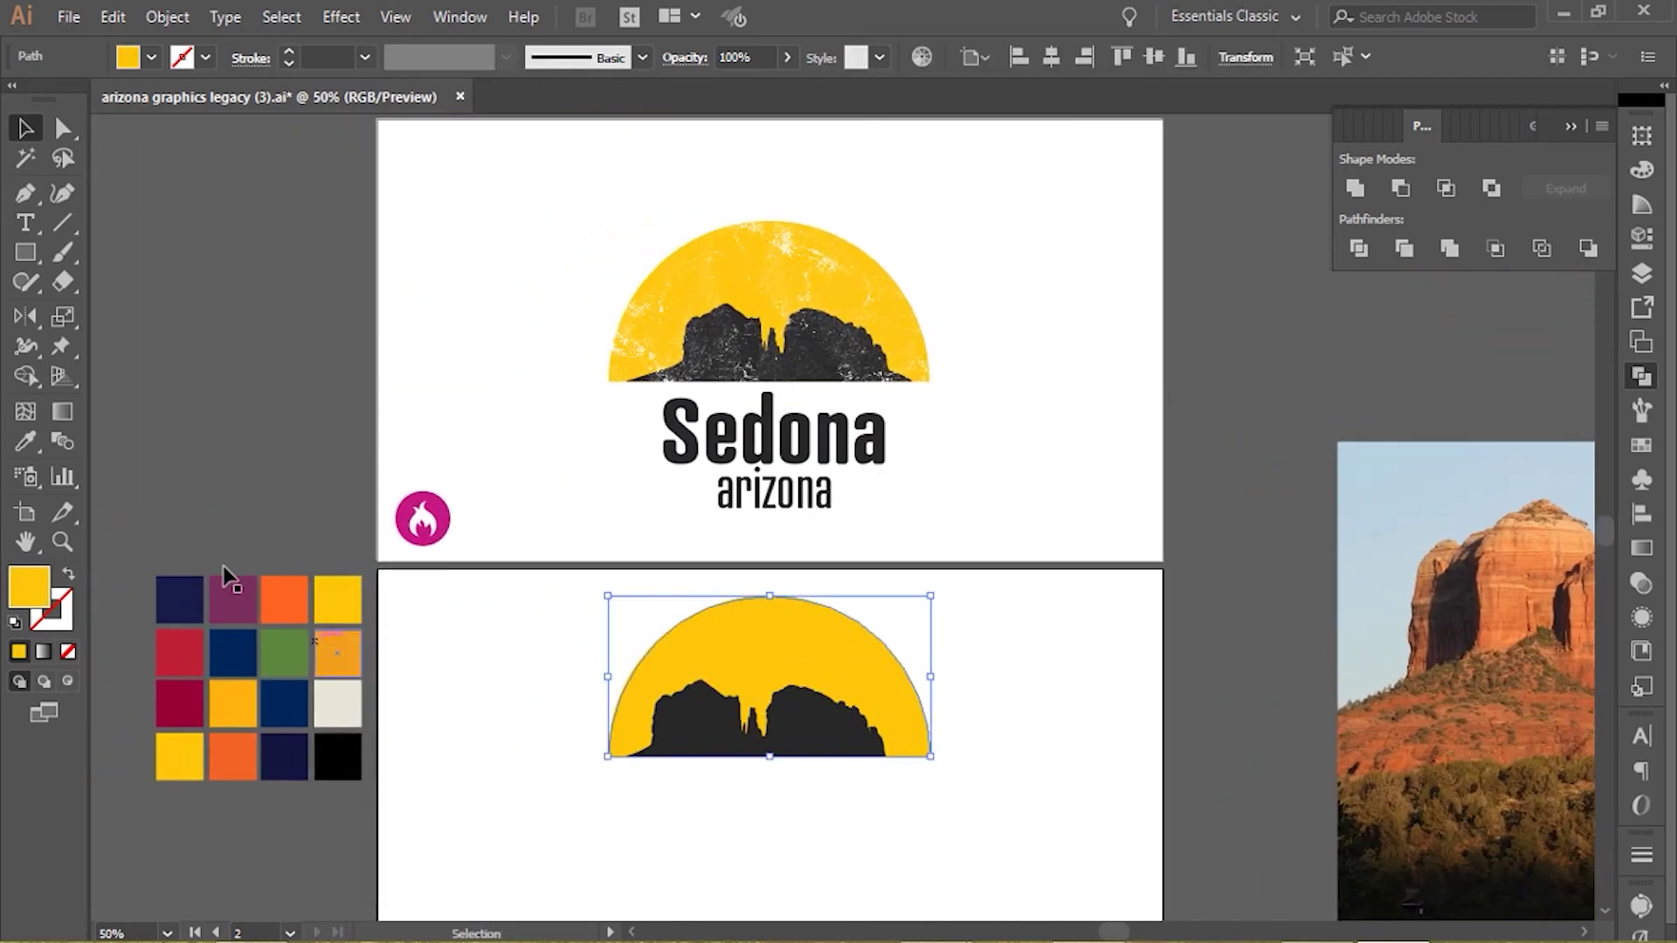
click(26, 441)
click(337, 651)
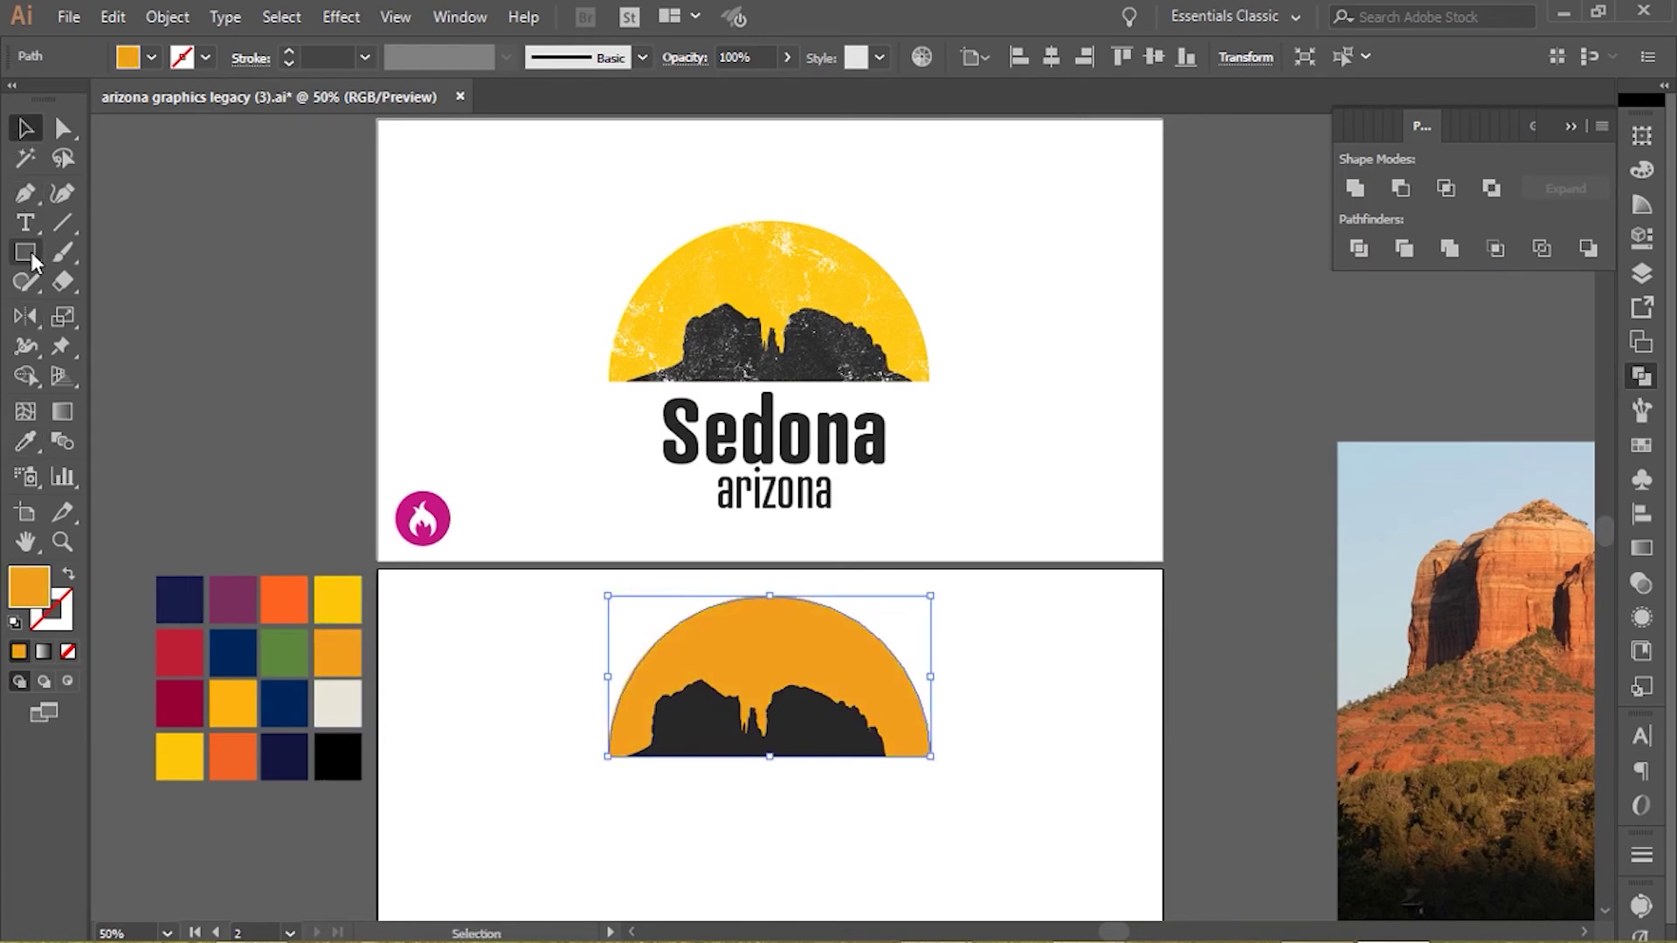
- Draw a small closed wedge with the Pen tool that extends the mountain's right slope down to the sun's flat edge
click(26, 193)
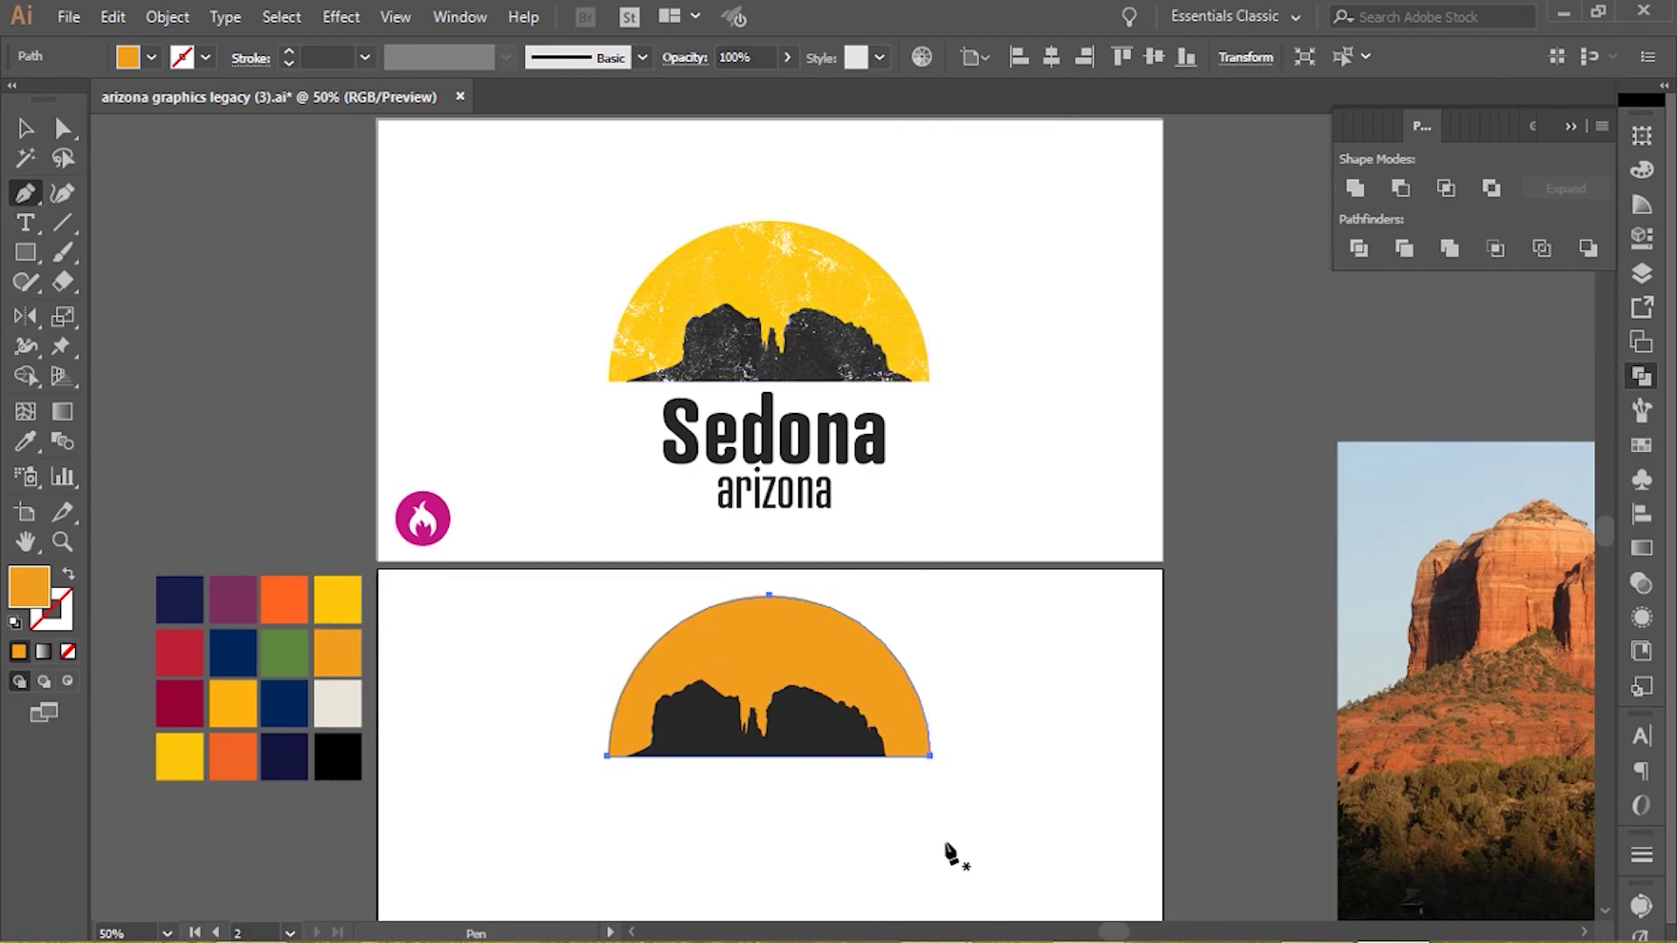
alt+scroll(947, 853, up, 2)
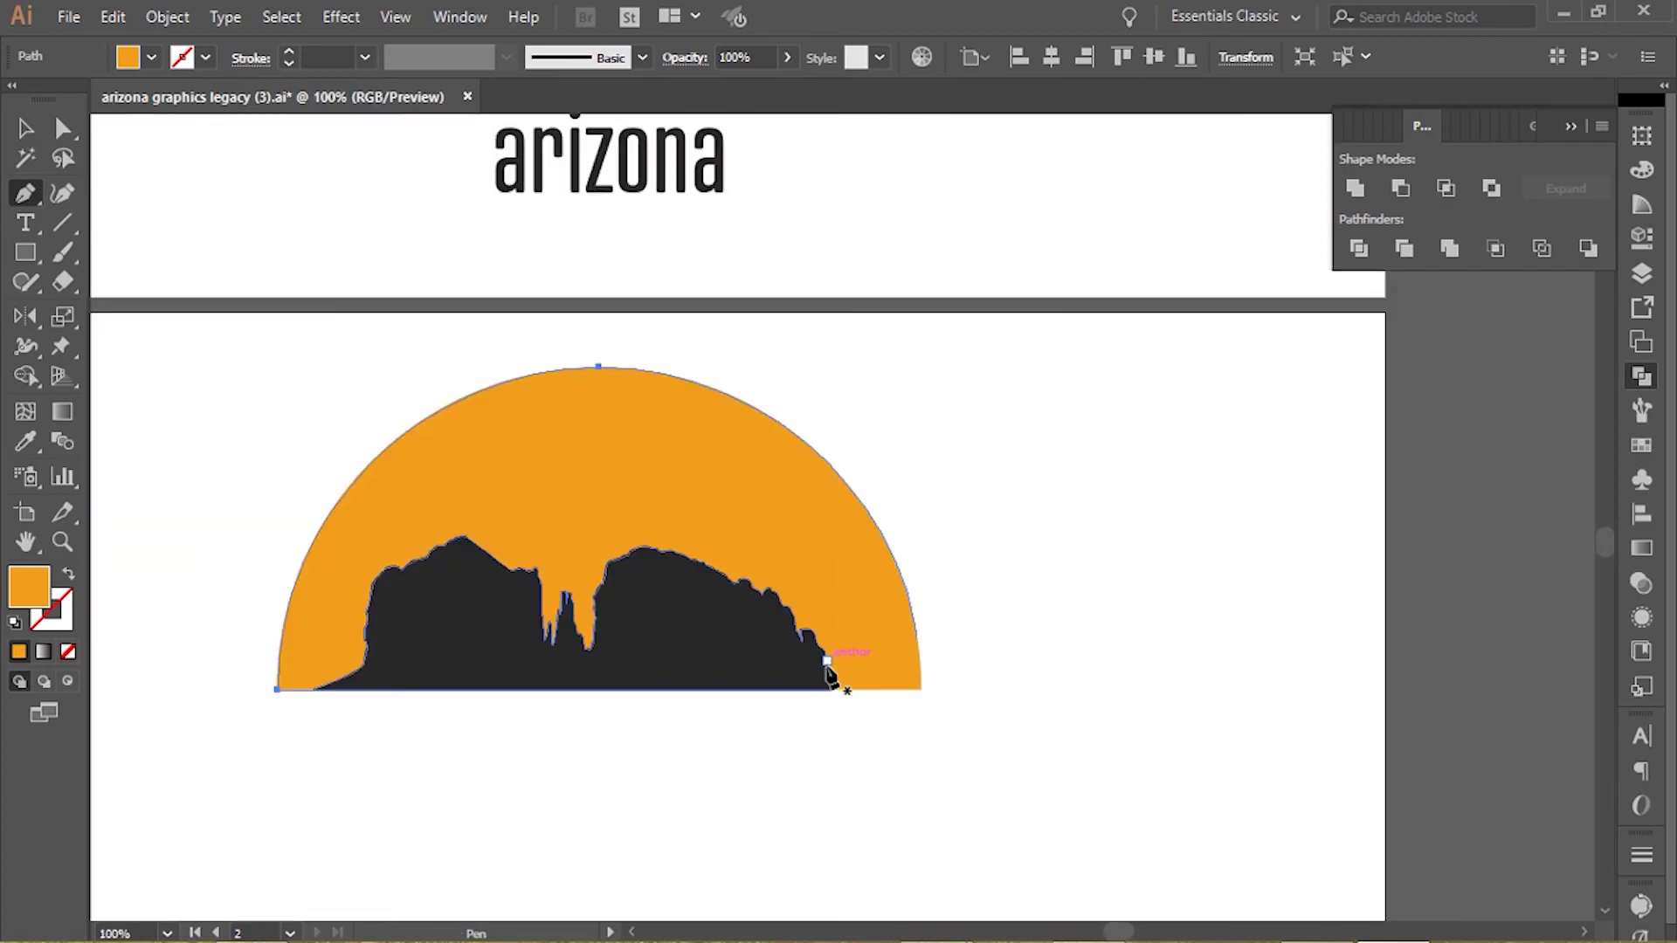
click(826, 661)
drag(868, 691, 804, 669)
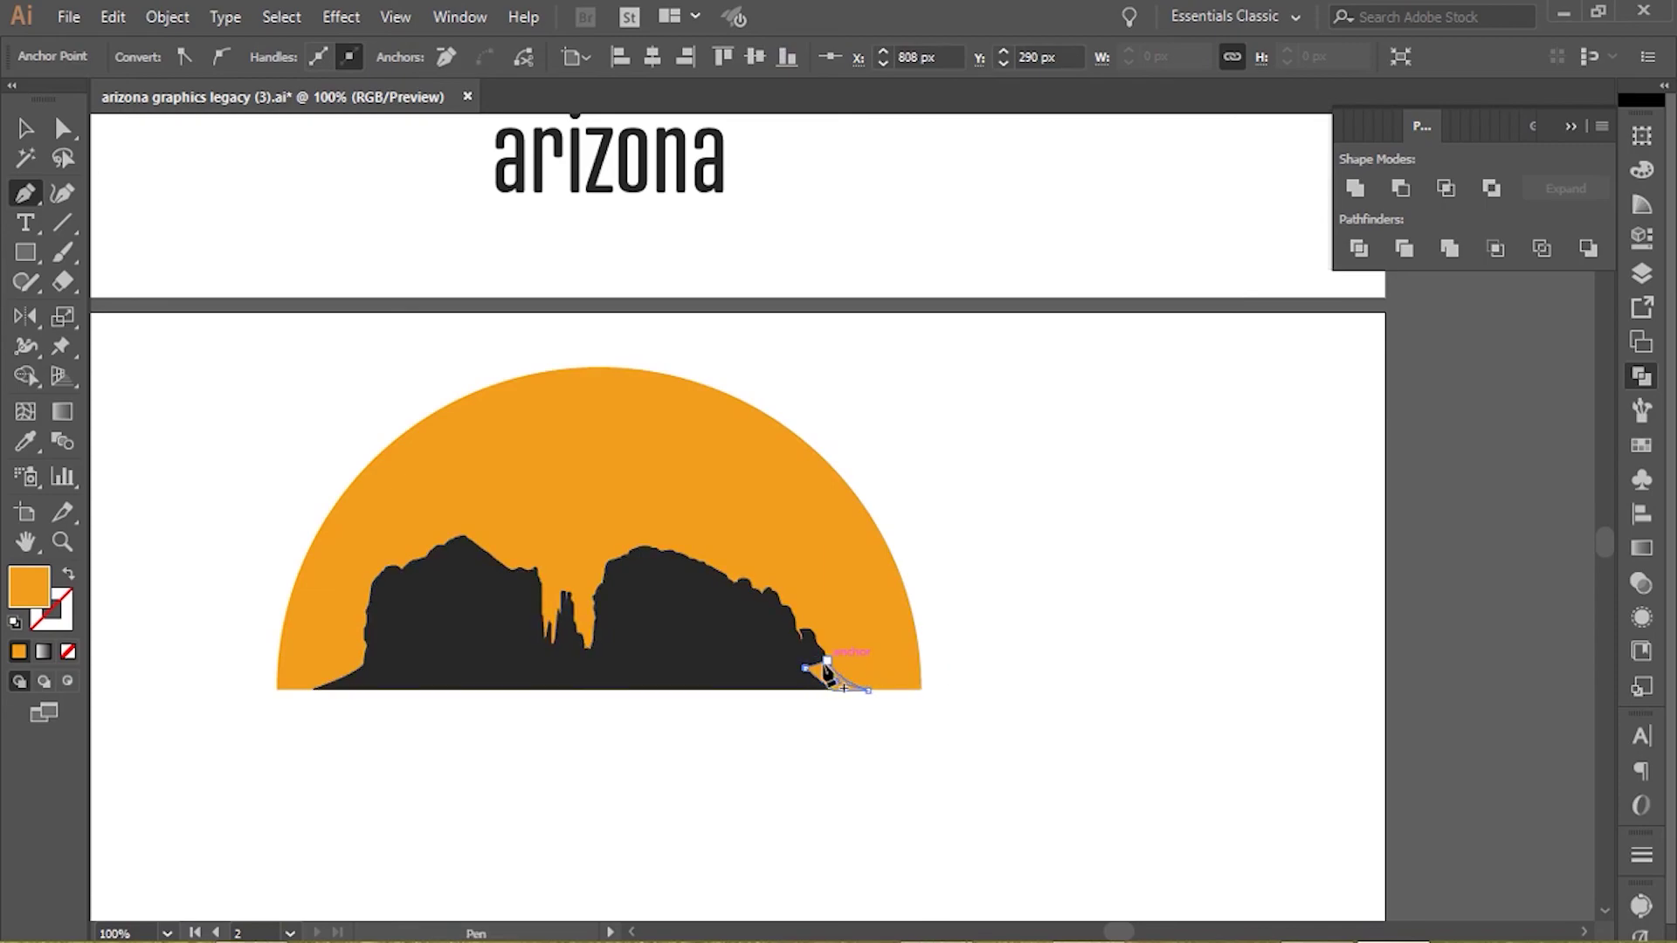
- Fill the new slope wedge with the dark color sampled from the mountain, and deselect it
click(24, 443)
click(412, 643)
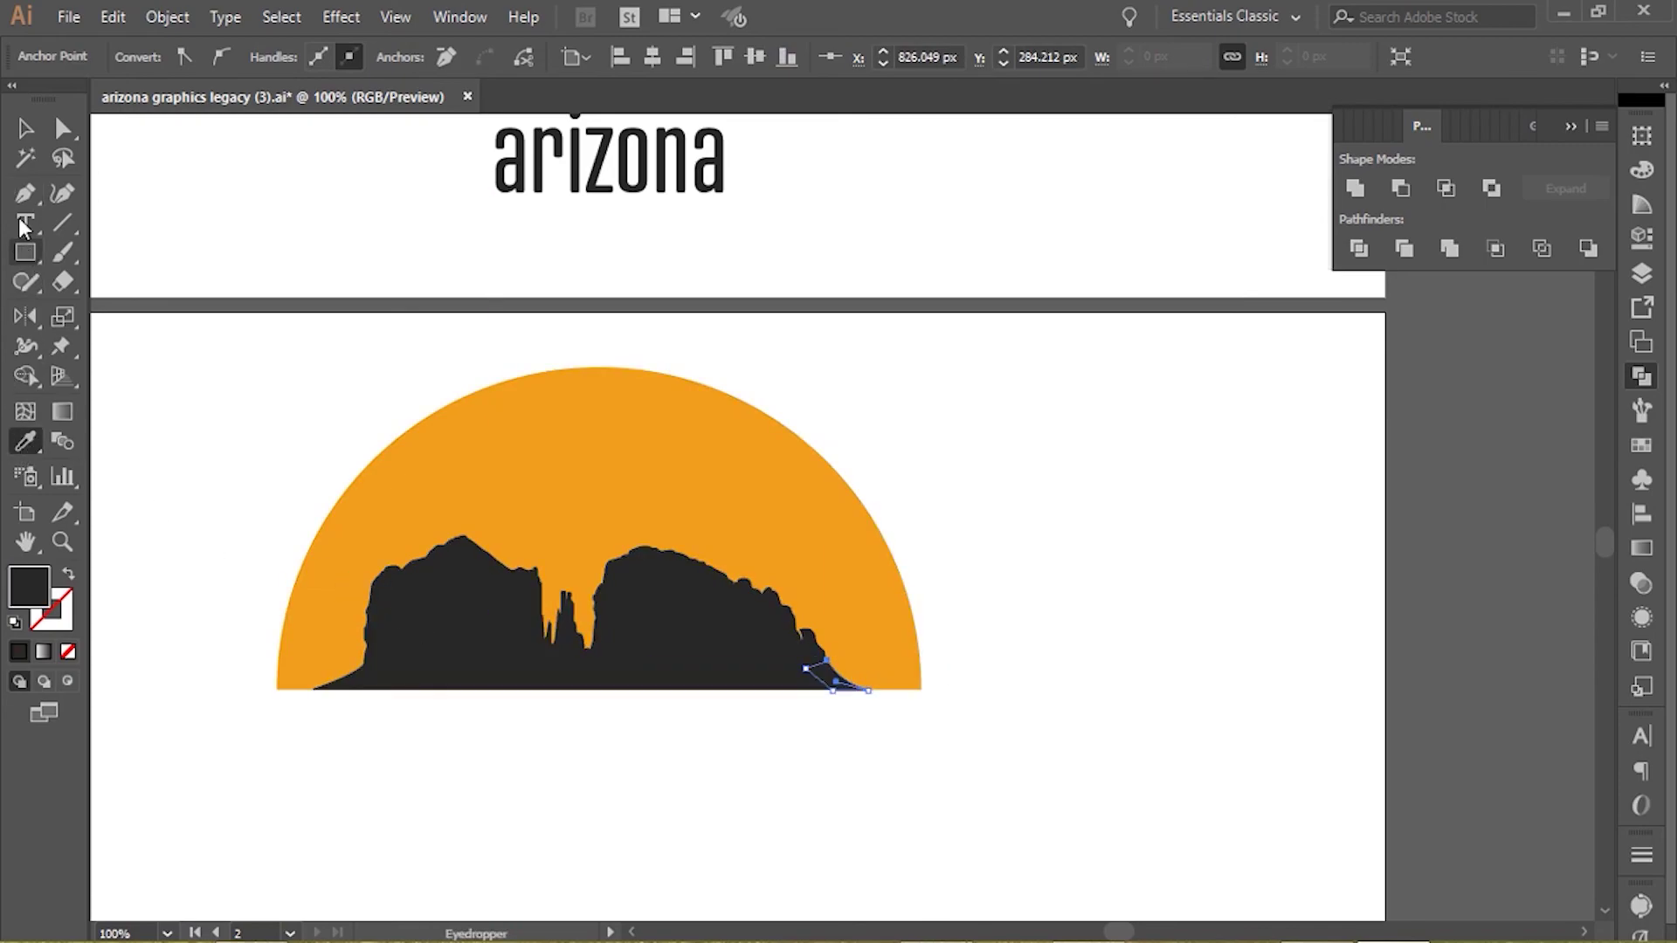
click(25, 129)
click(408, 837)
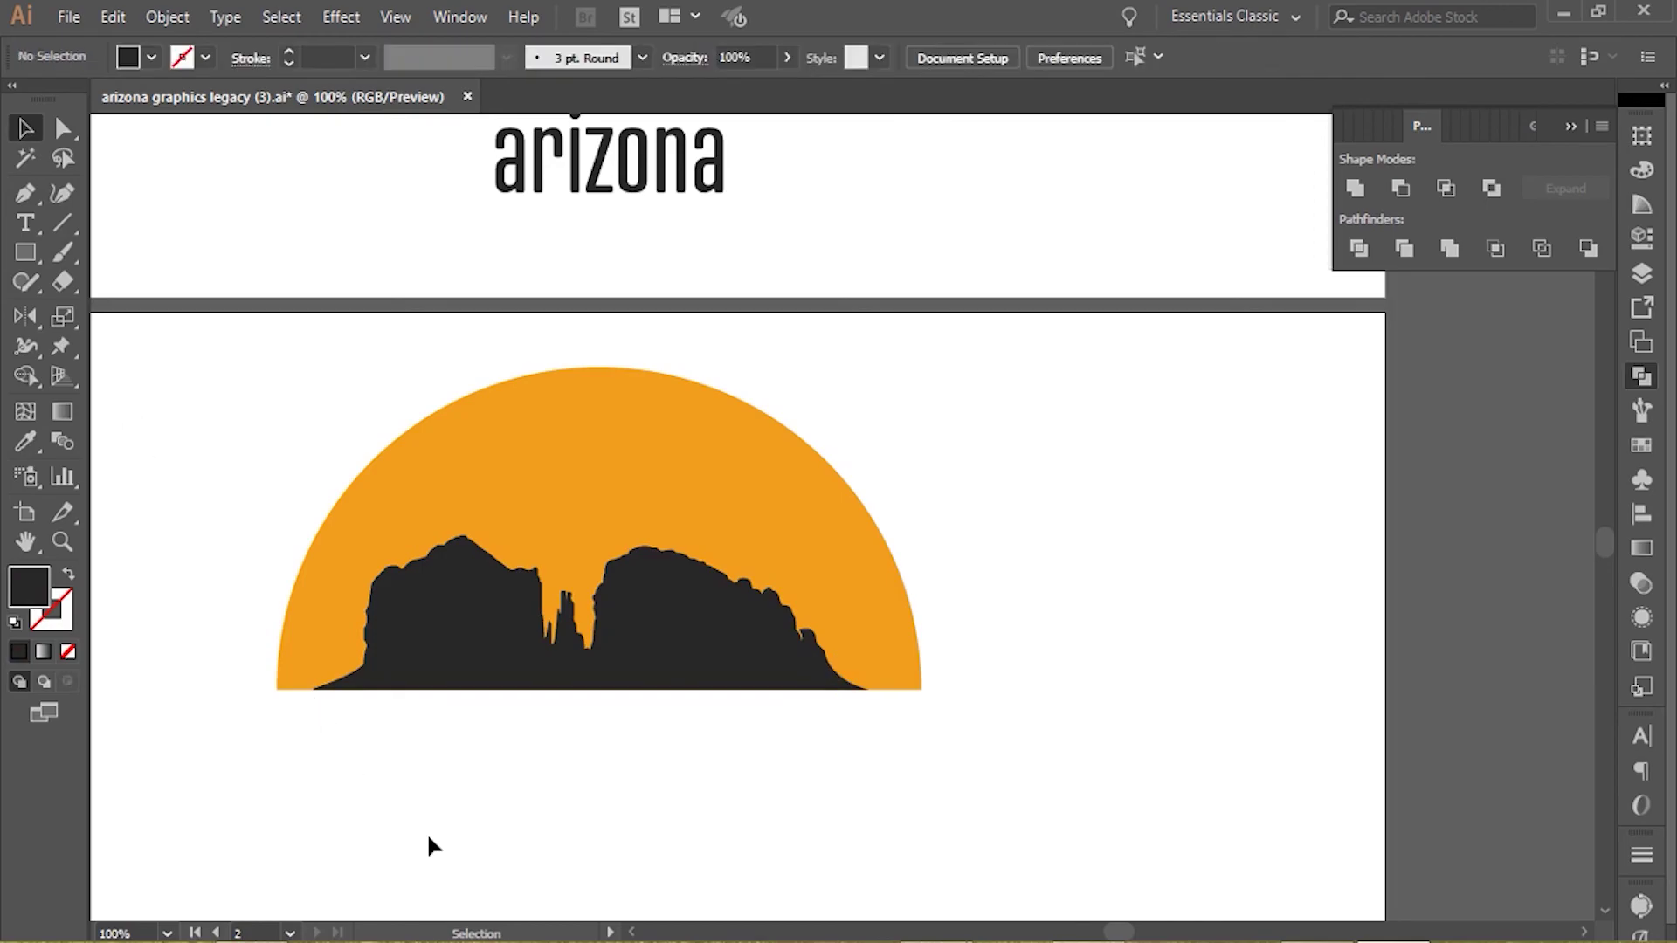
scroll(428, 837, down, 1)
drag(423, 868, 562, 887)
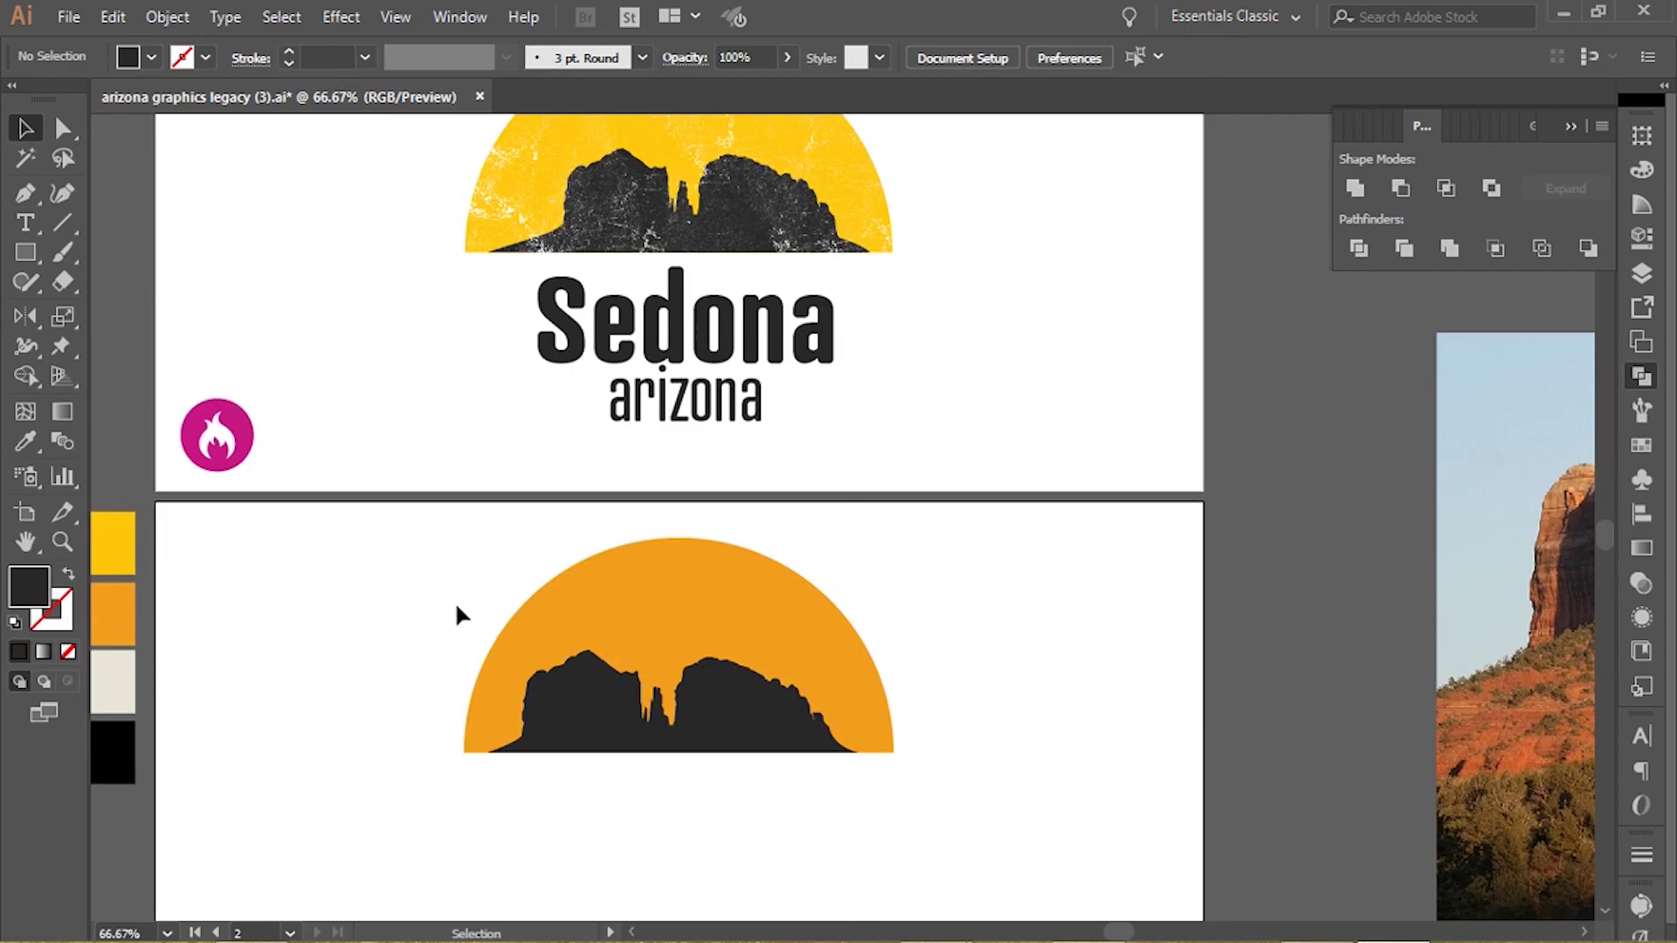
drag(375, 533, 1104, 863)
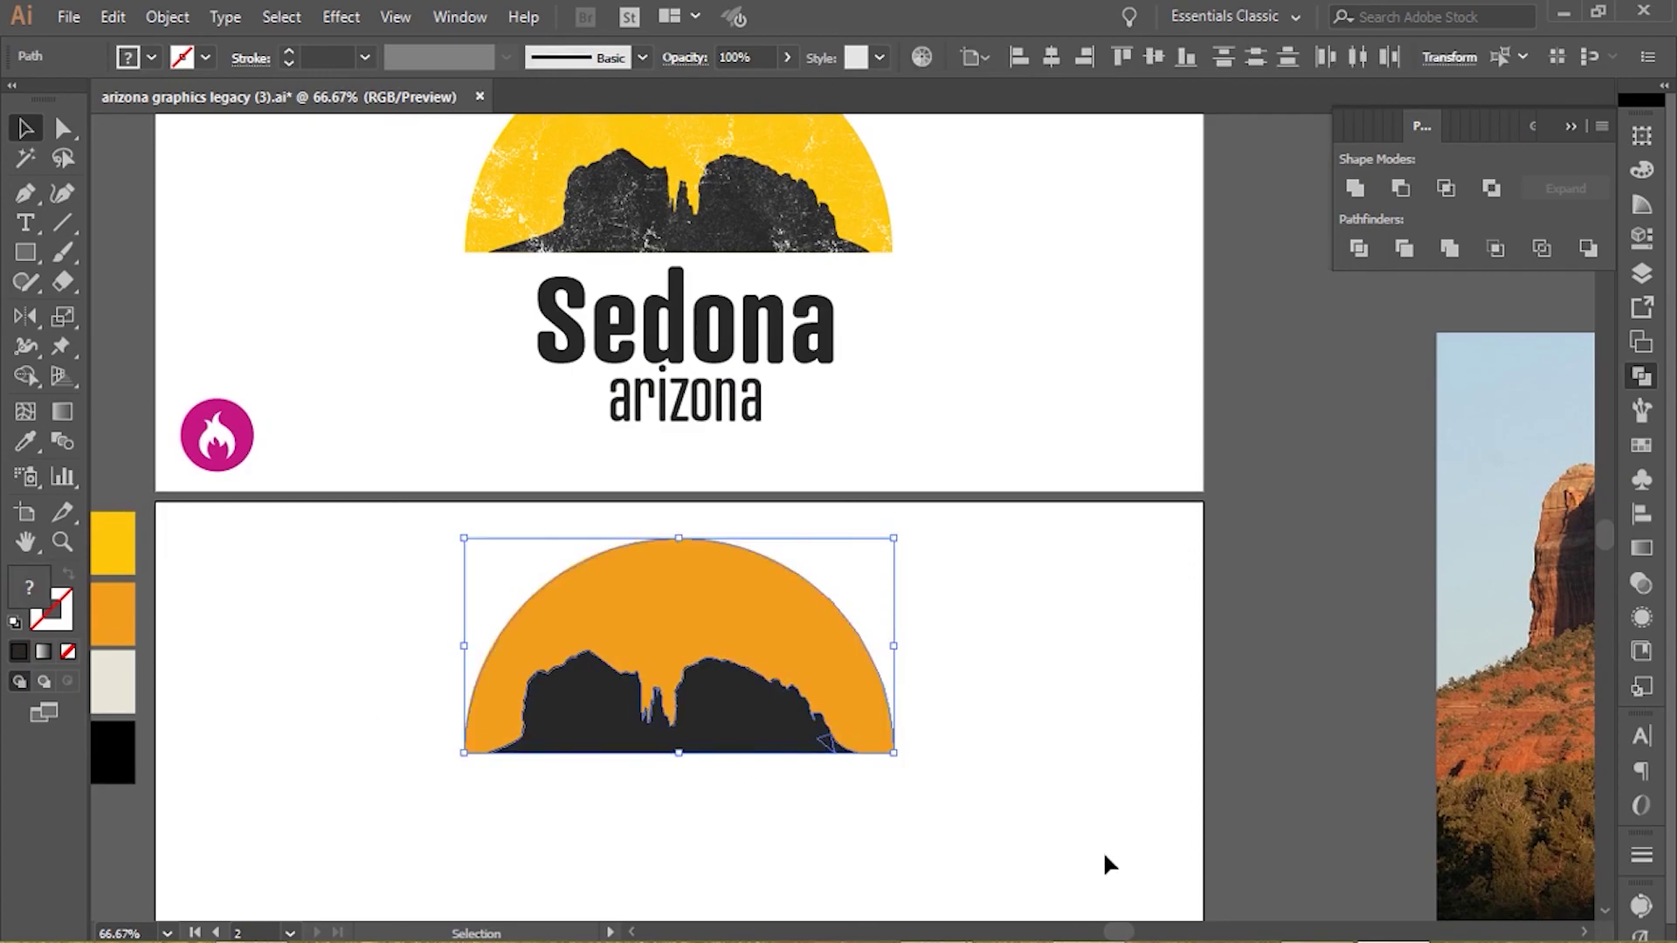
click(1057, 785)
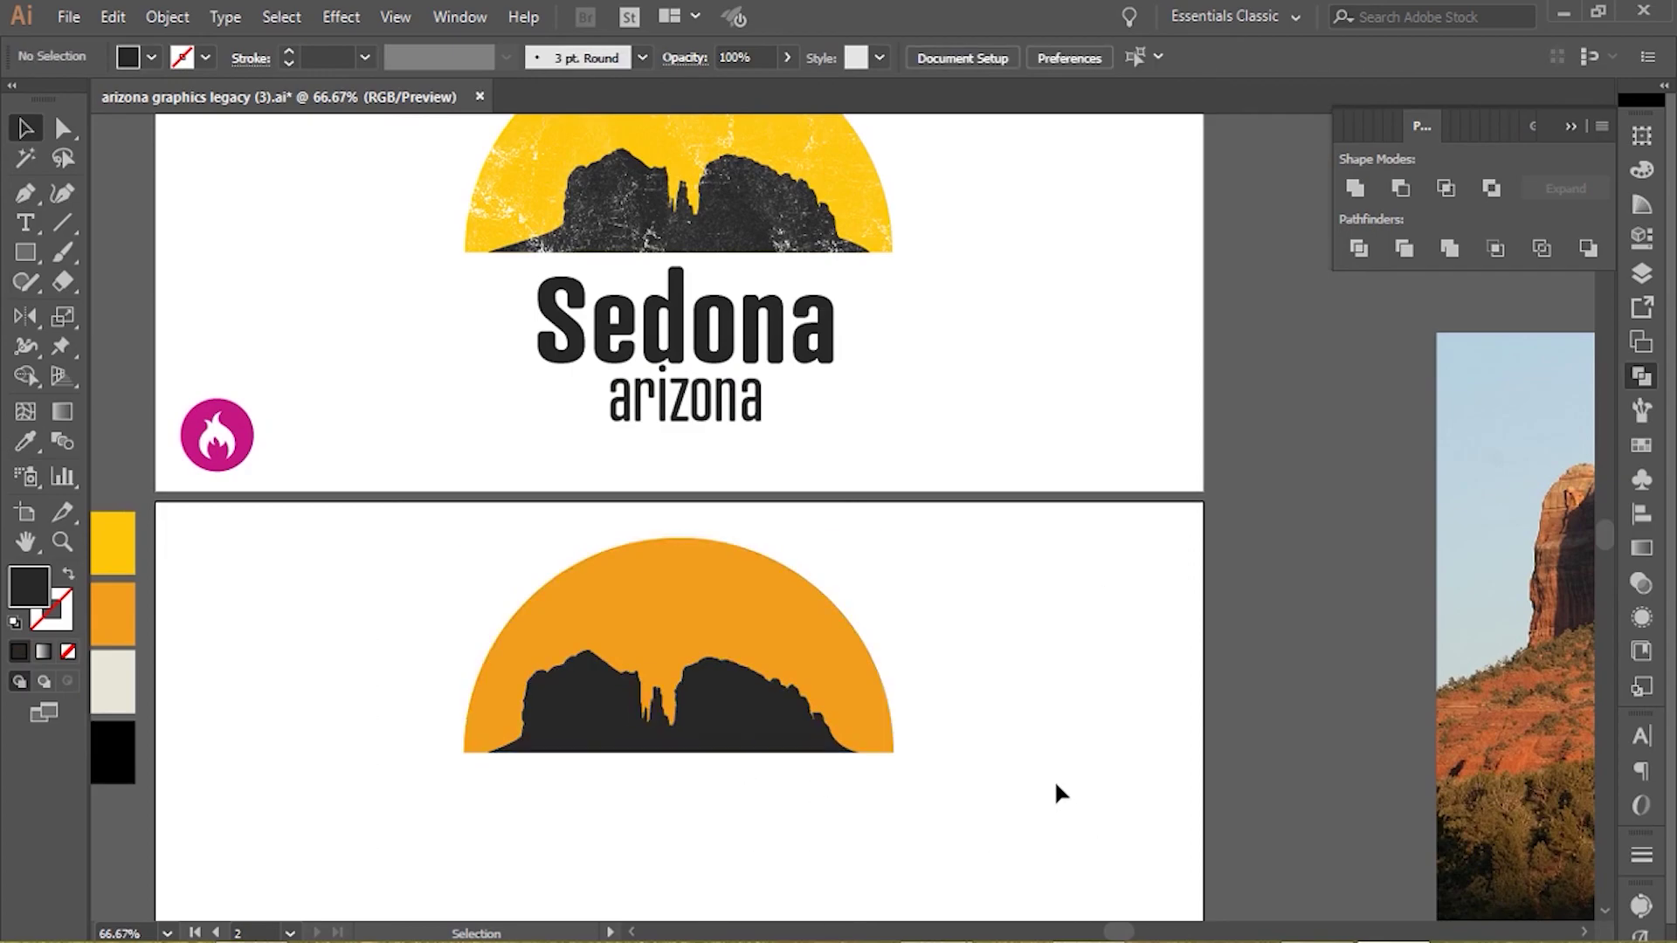